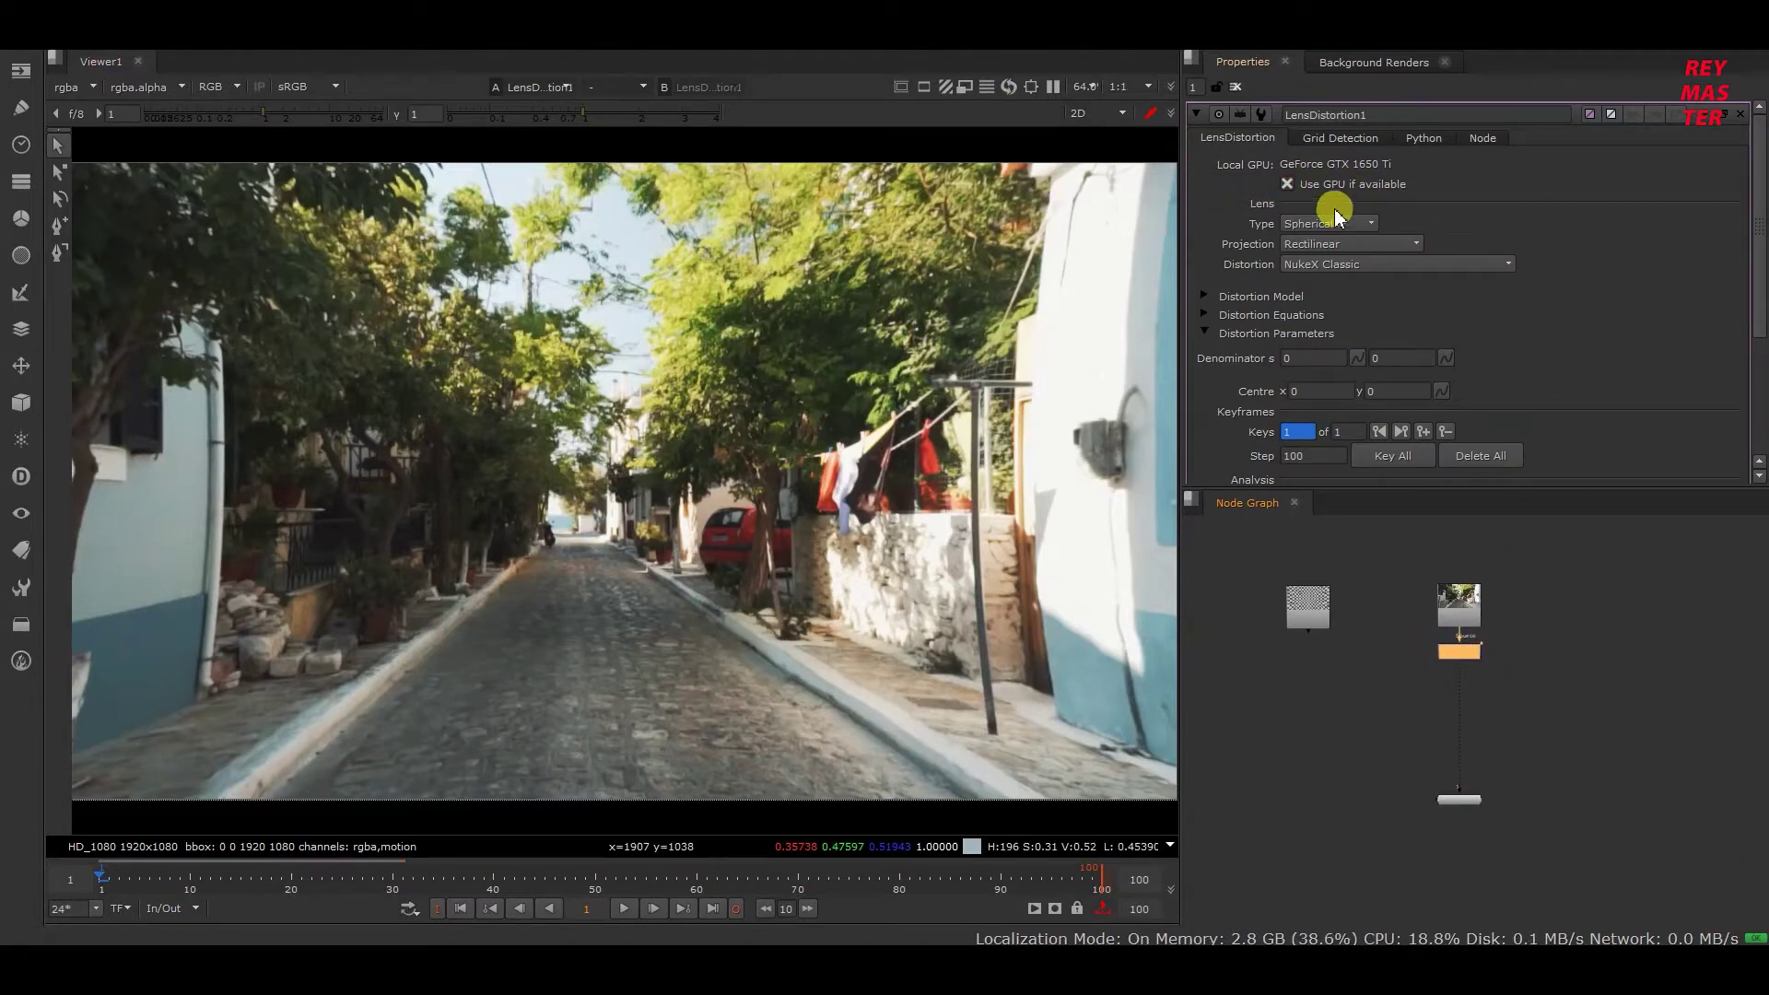
# Step: Create the older LensDistortion node in the node graph by running the TCL command LensDistortion
pyautogui.click(1571, 650)
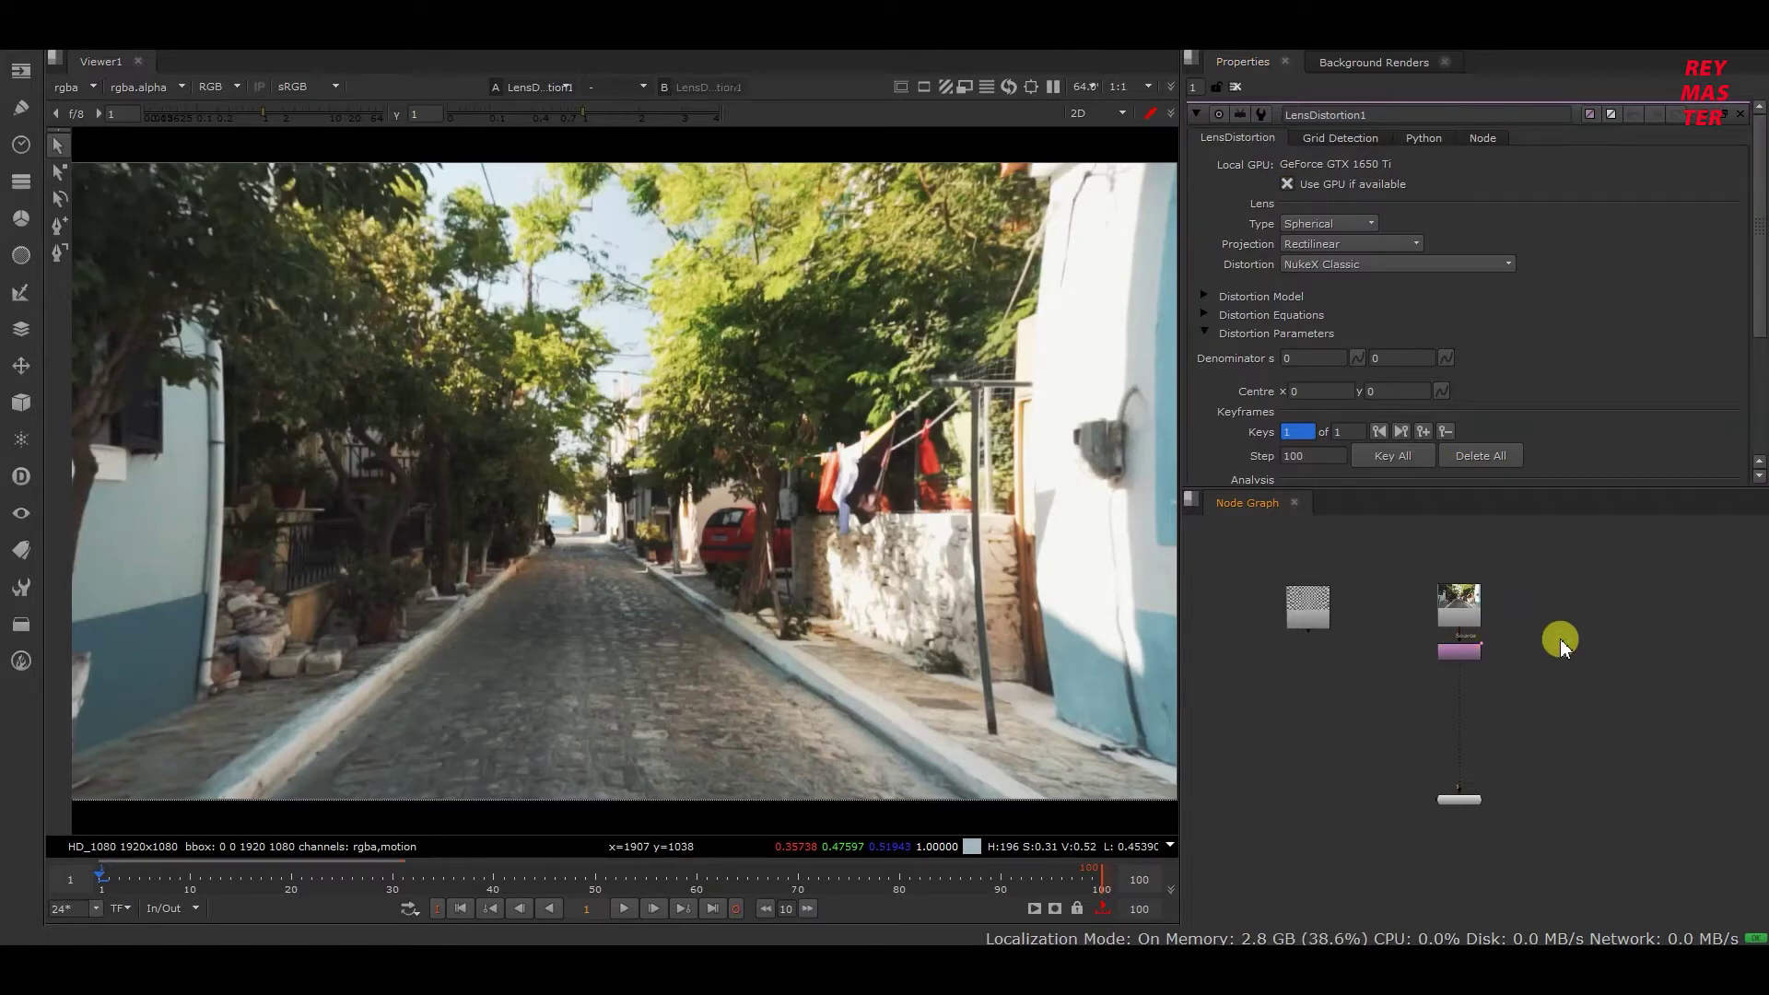
pyautogui.press('x')
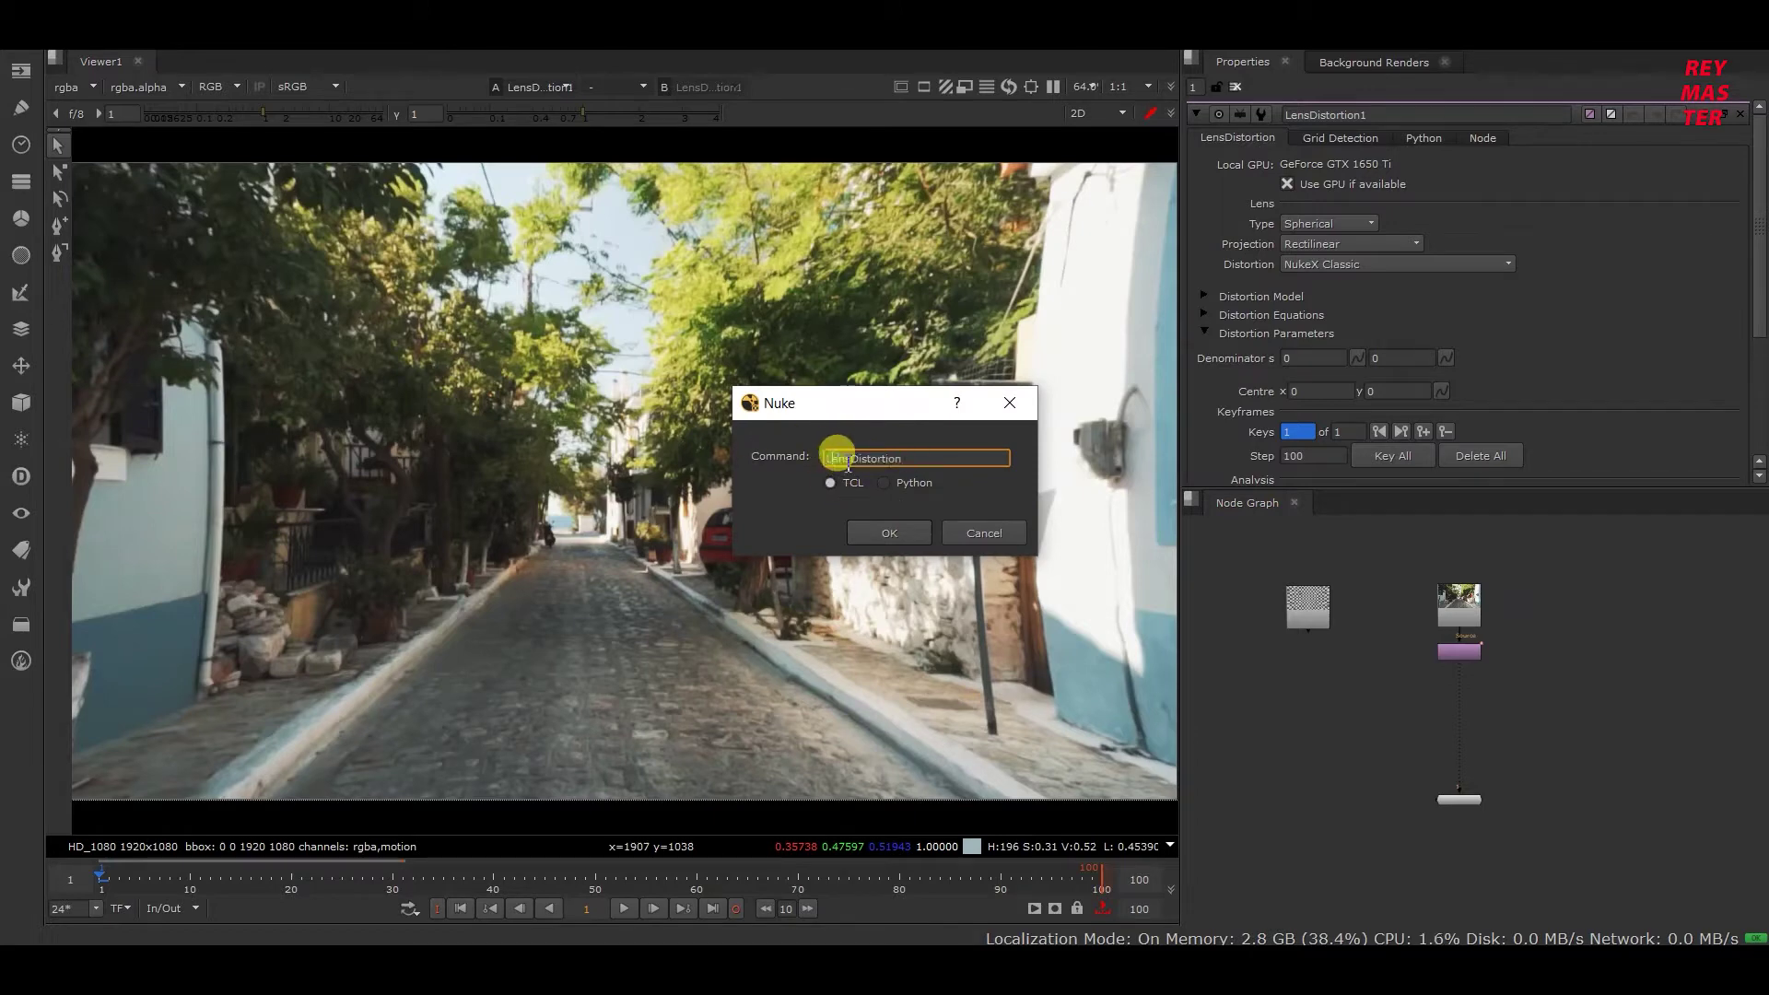
pyautogui.click(862, 459)
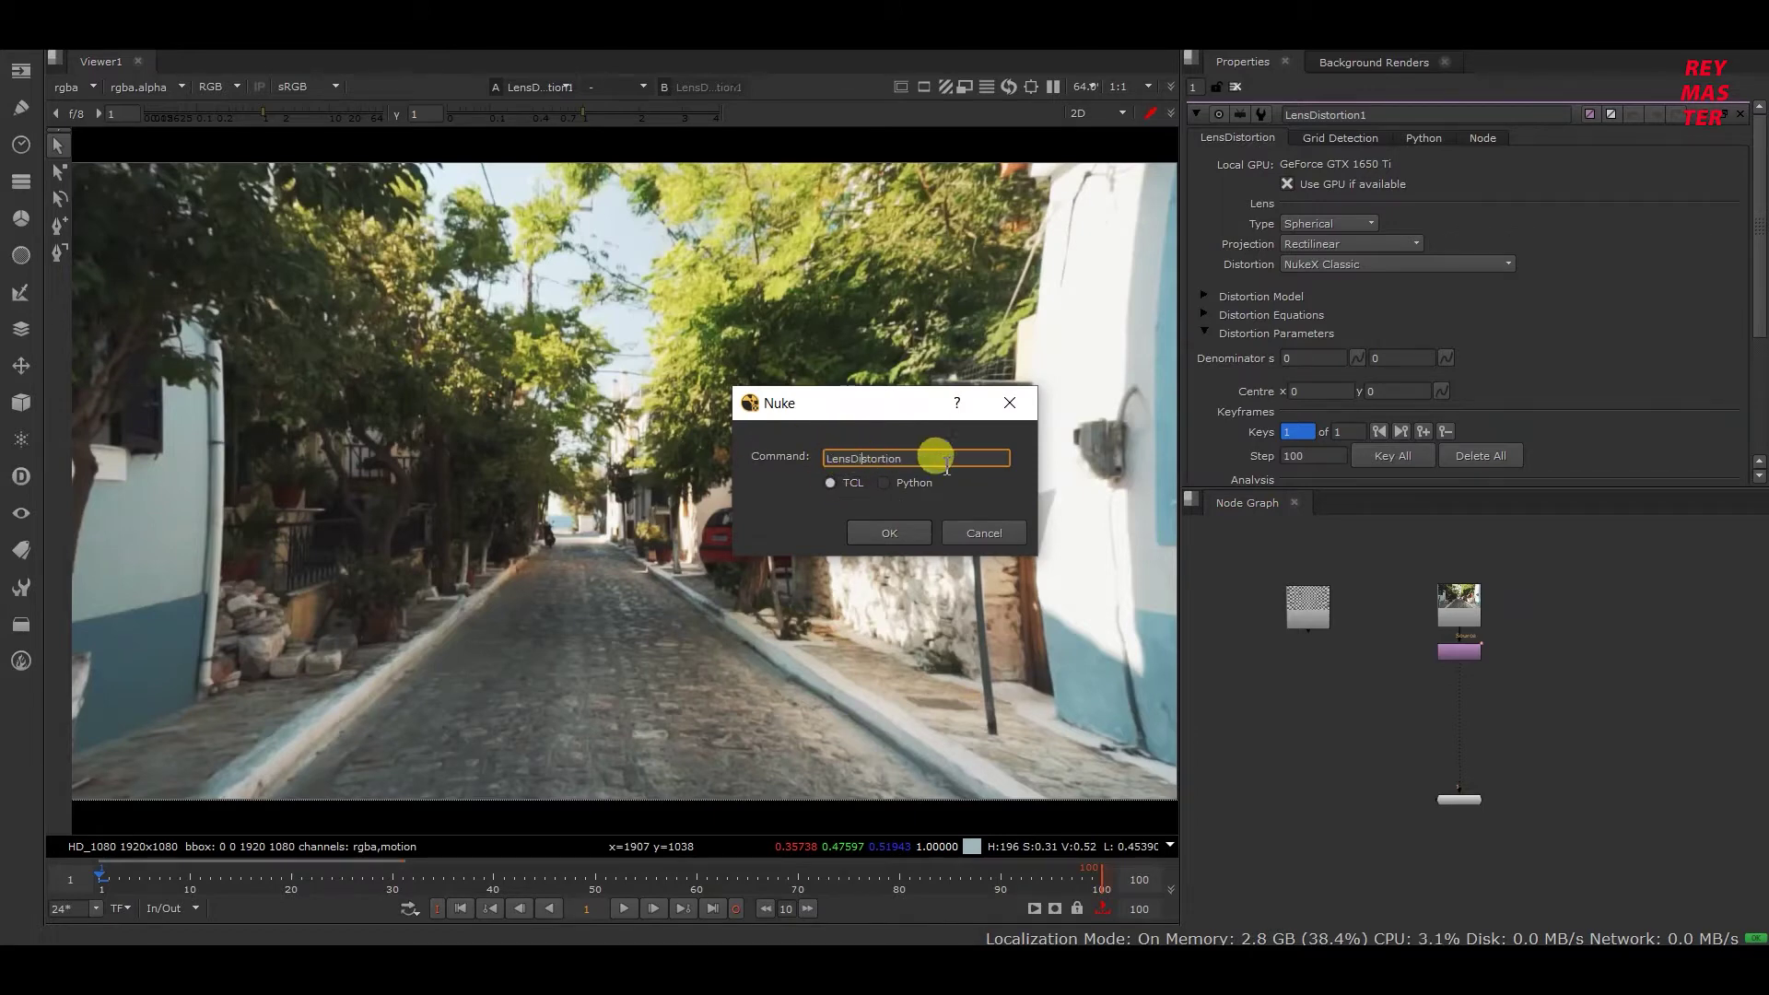
pyautogui.click(909, 534)
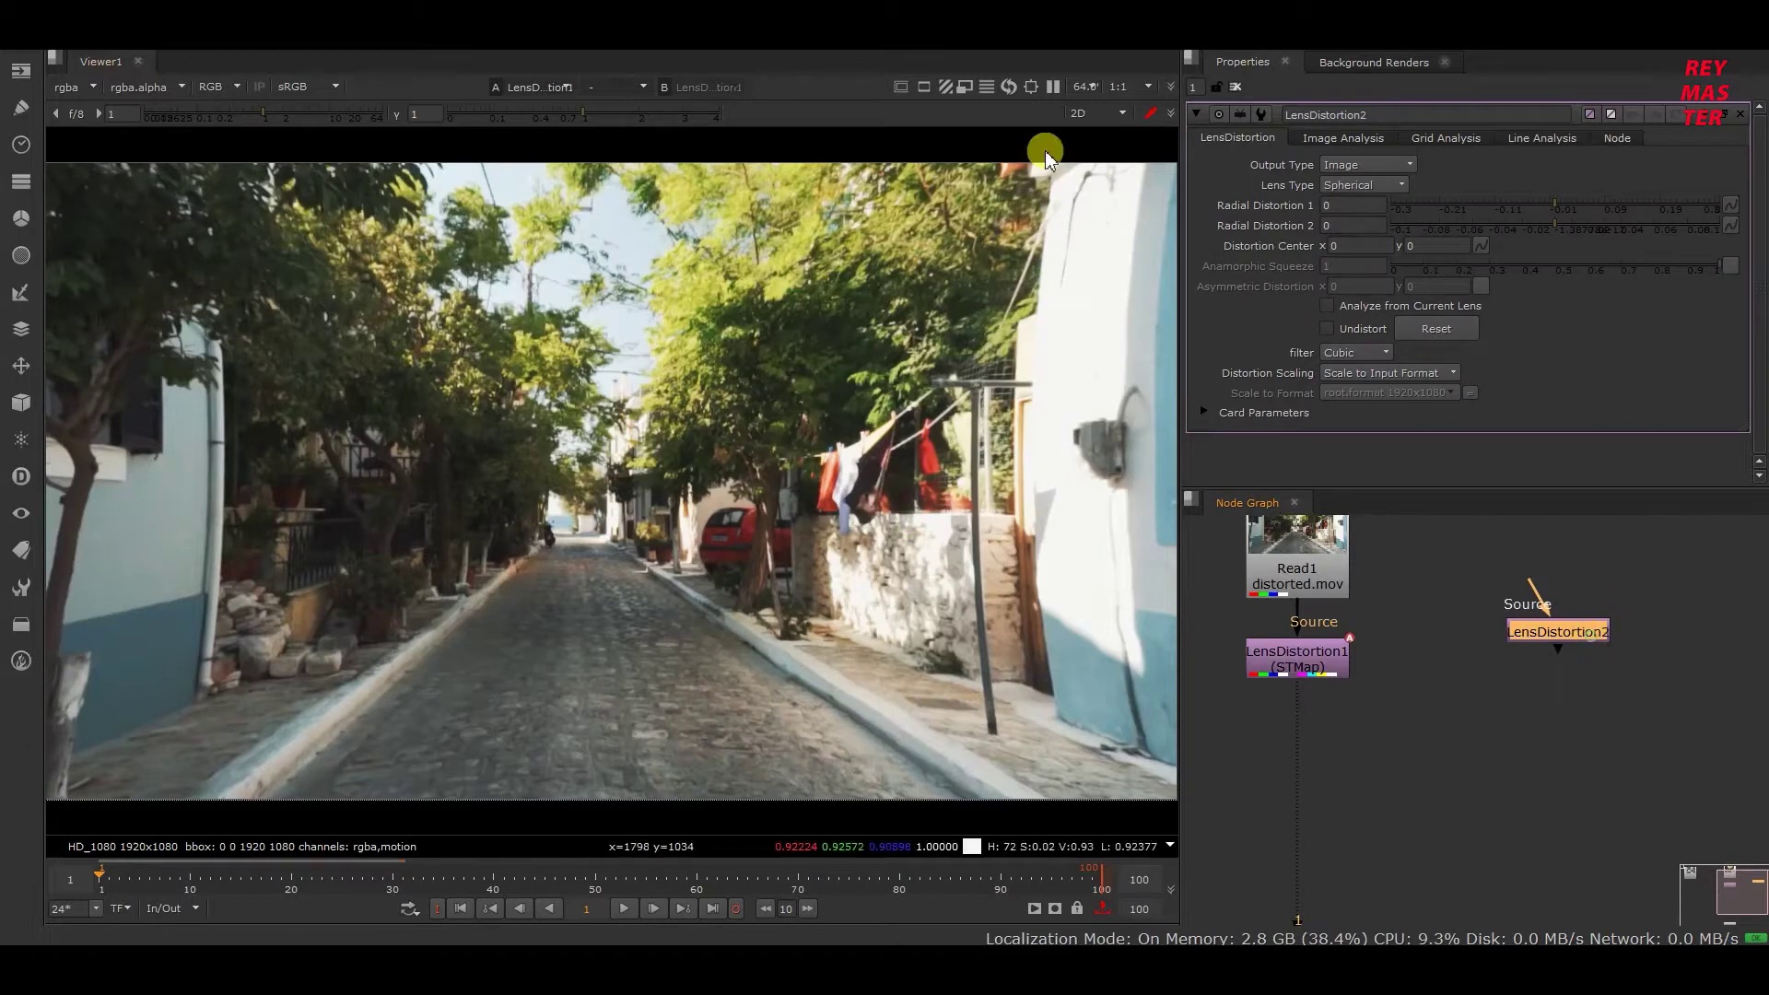
# Step: Delete the unconnected LensDistortion2 node from the node graph
pyautogui.click(1656, 749)
pyautogui.moveTo(1451, 549); pyautogui.dragTo(1636, 719)
pyautogui.press('Delete')
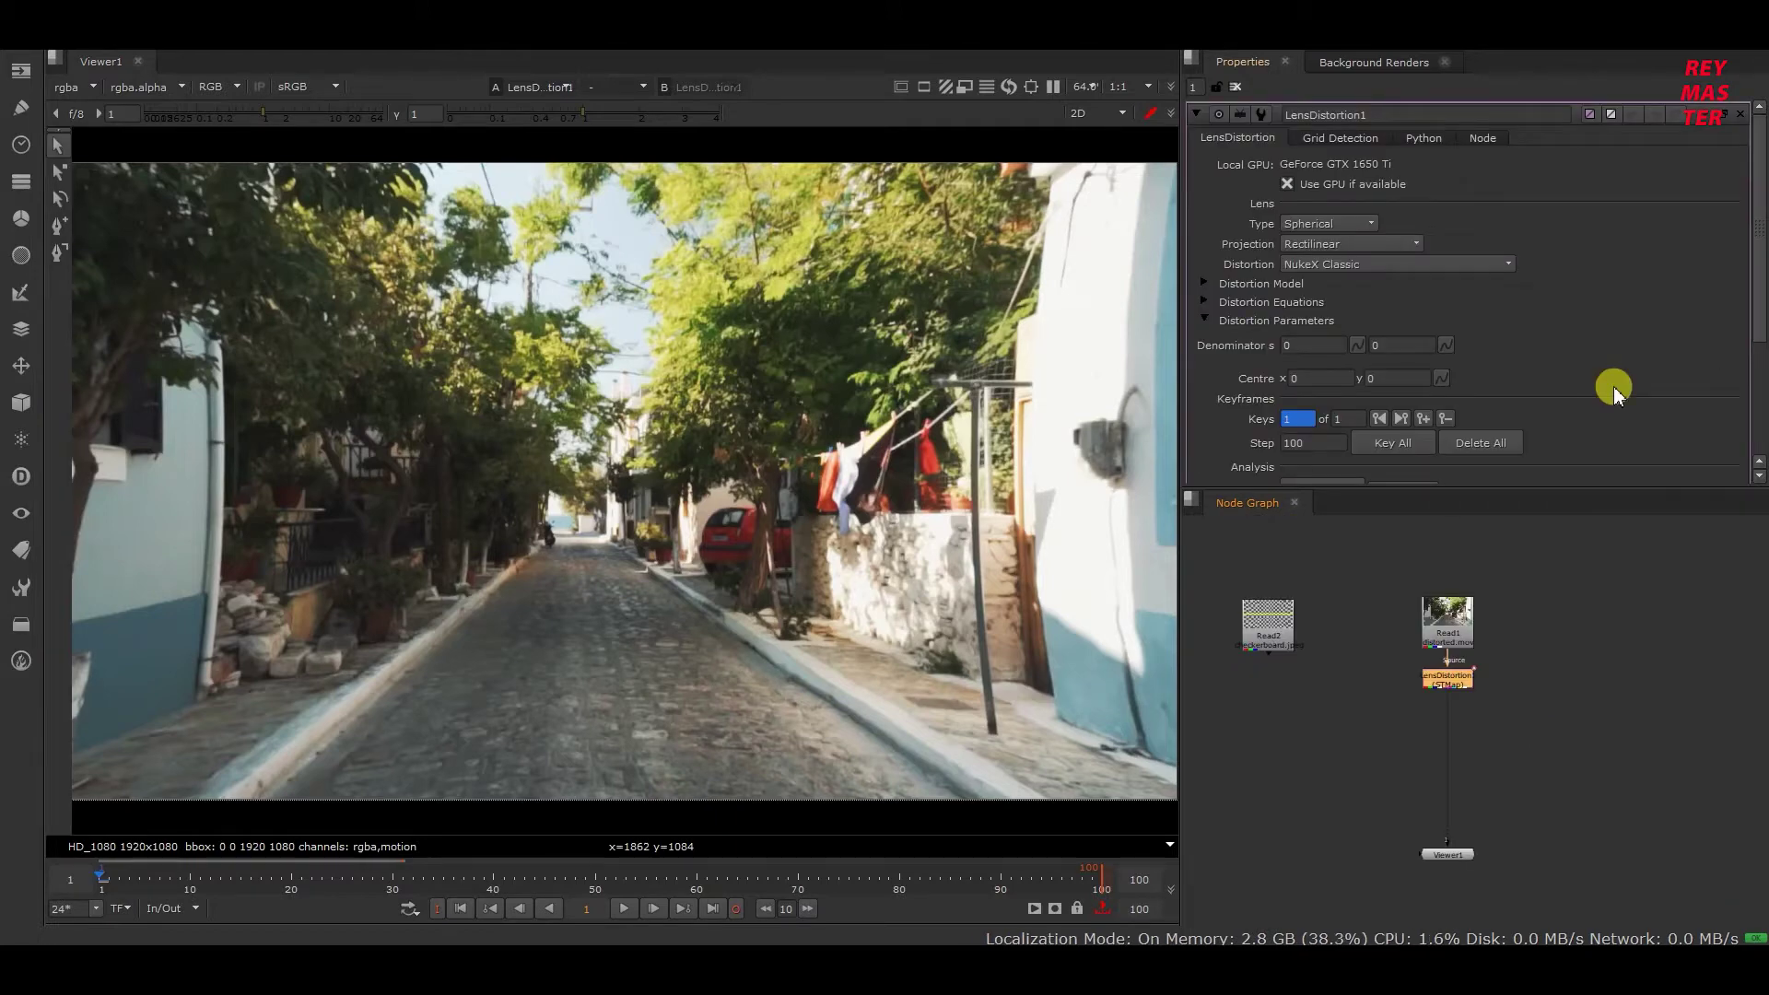
# Step: Connect the viewer to the Read2 checkerboard image
pyautogui.scroll(-3, 1614, 389)
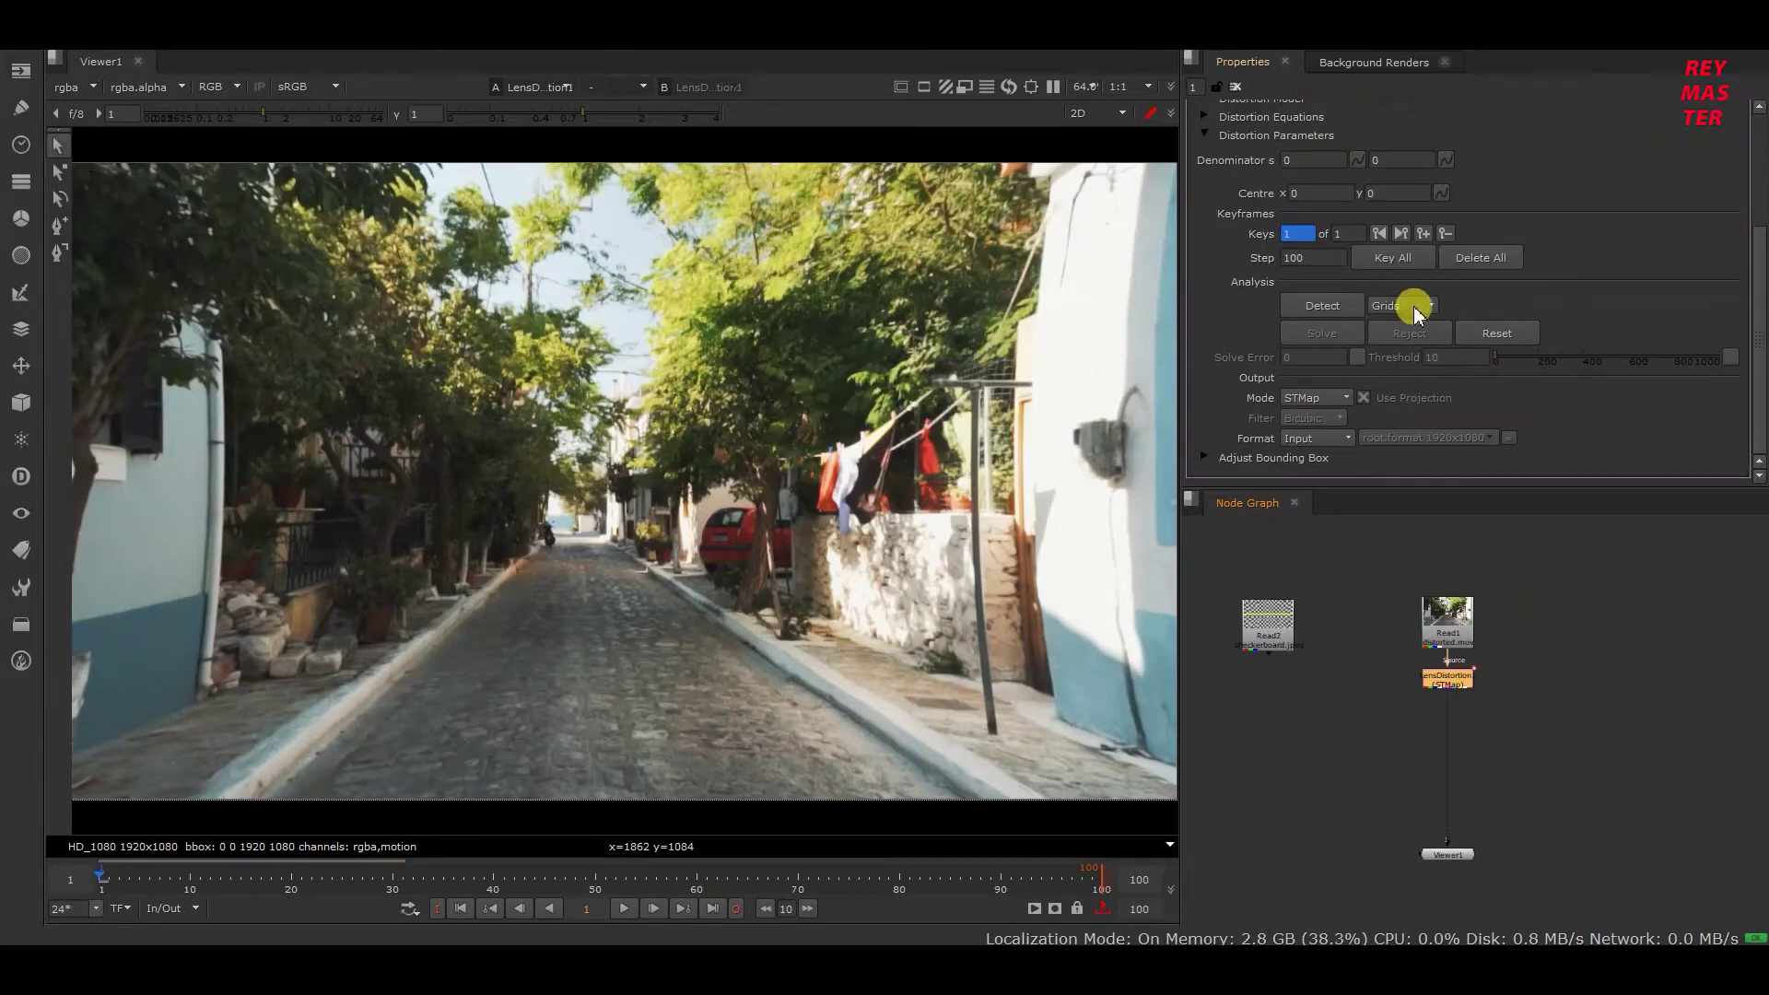
pyautogui.moveTo(1447, 728); pyautogui.dragTo(1269, 643)
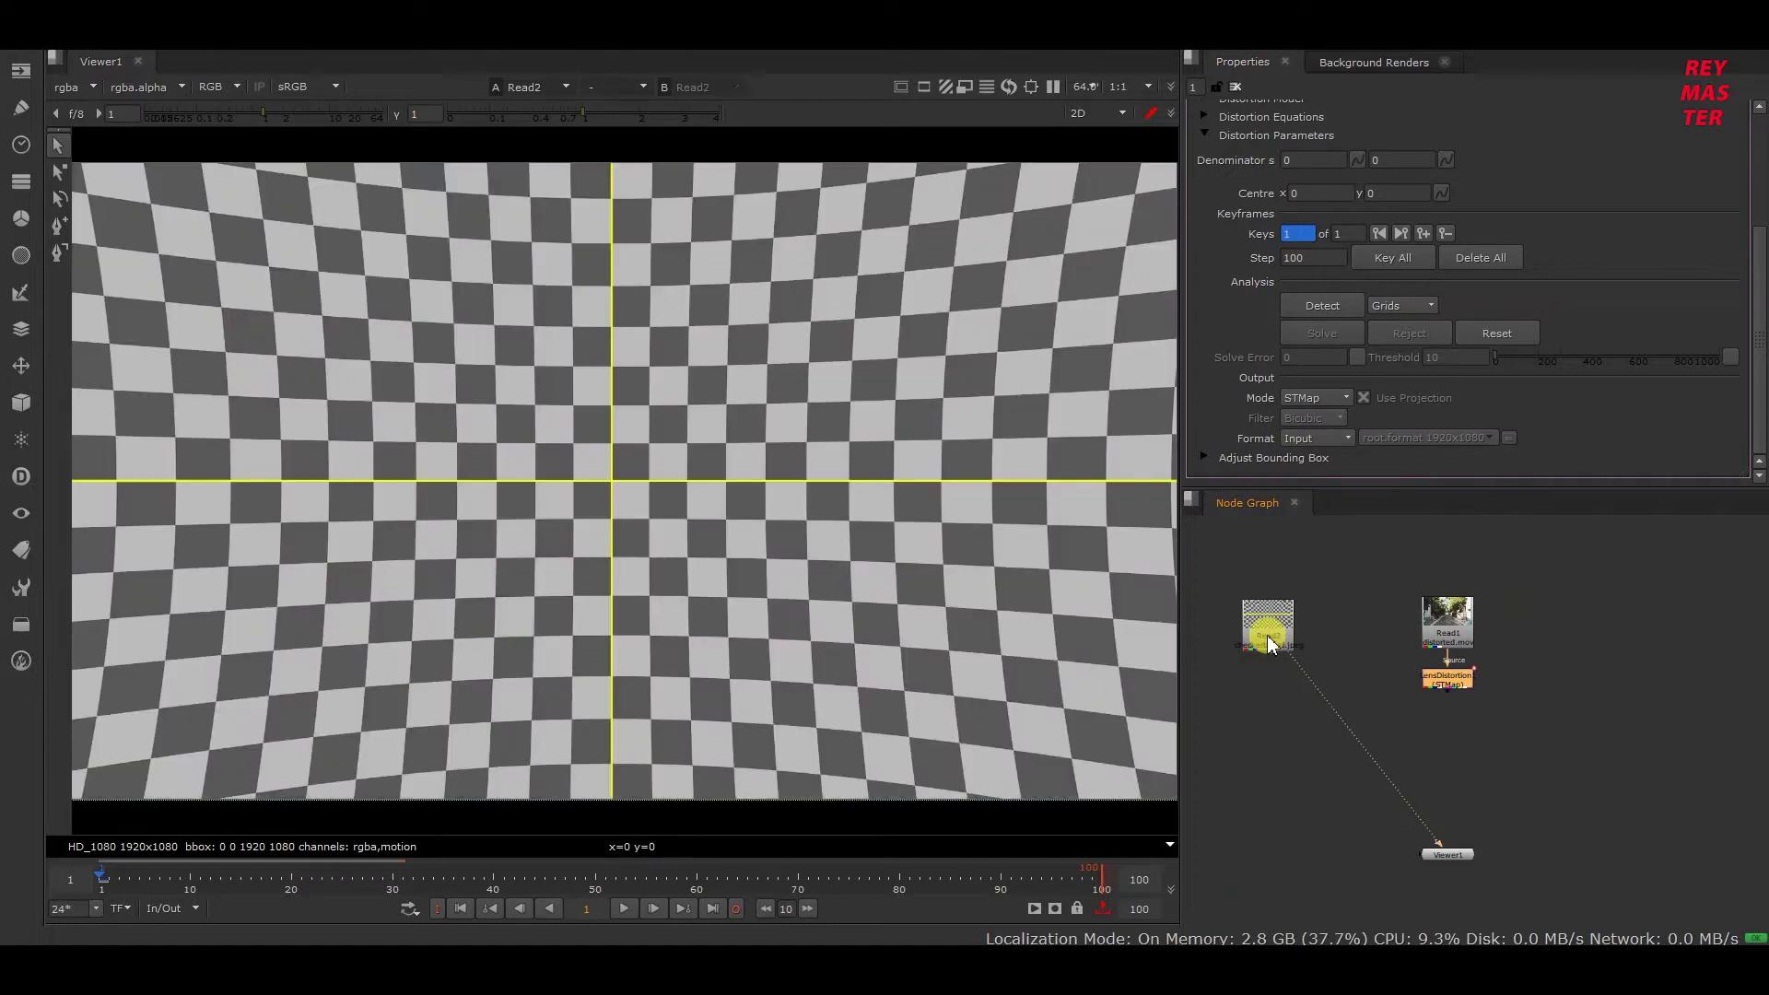
pyautogui.scroll(-2, 548, 369)
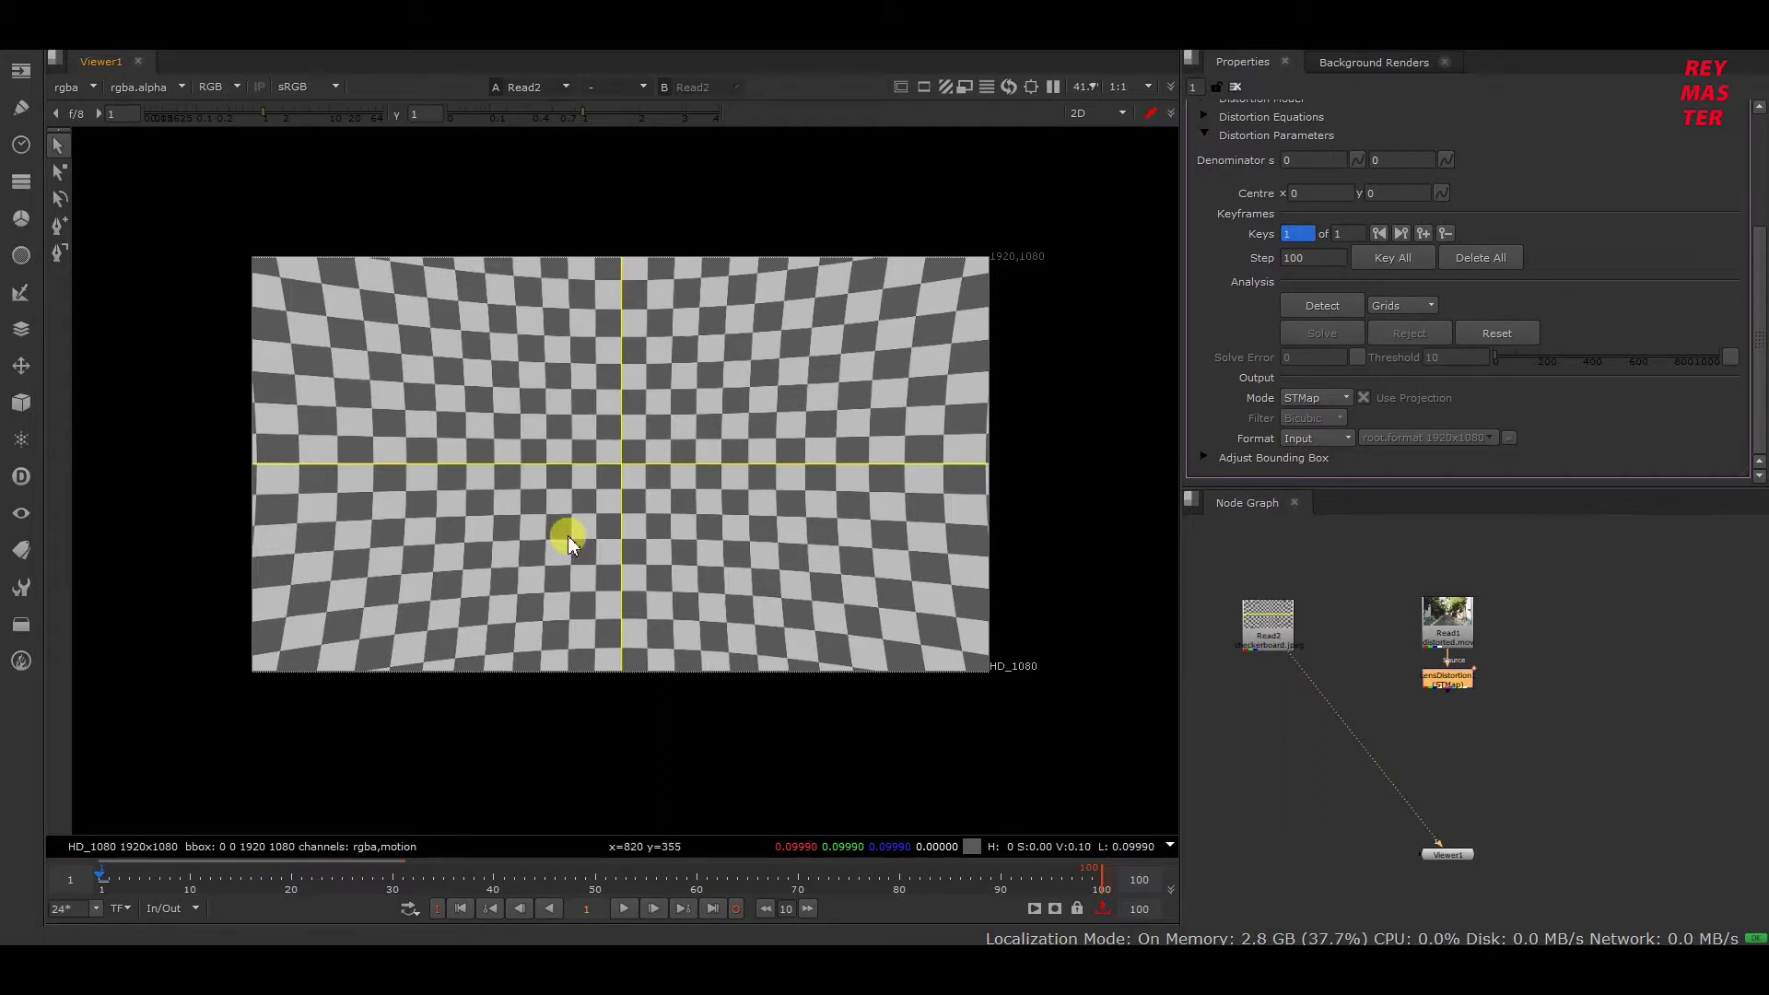
# Step: Add a LensDistortion node to the output of the Read2 checkerboard node
pyautogui.click(1268, 623)
pyautogui.press('Tab')
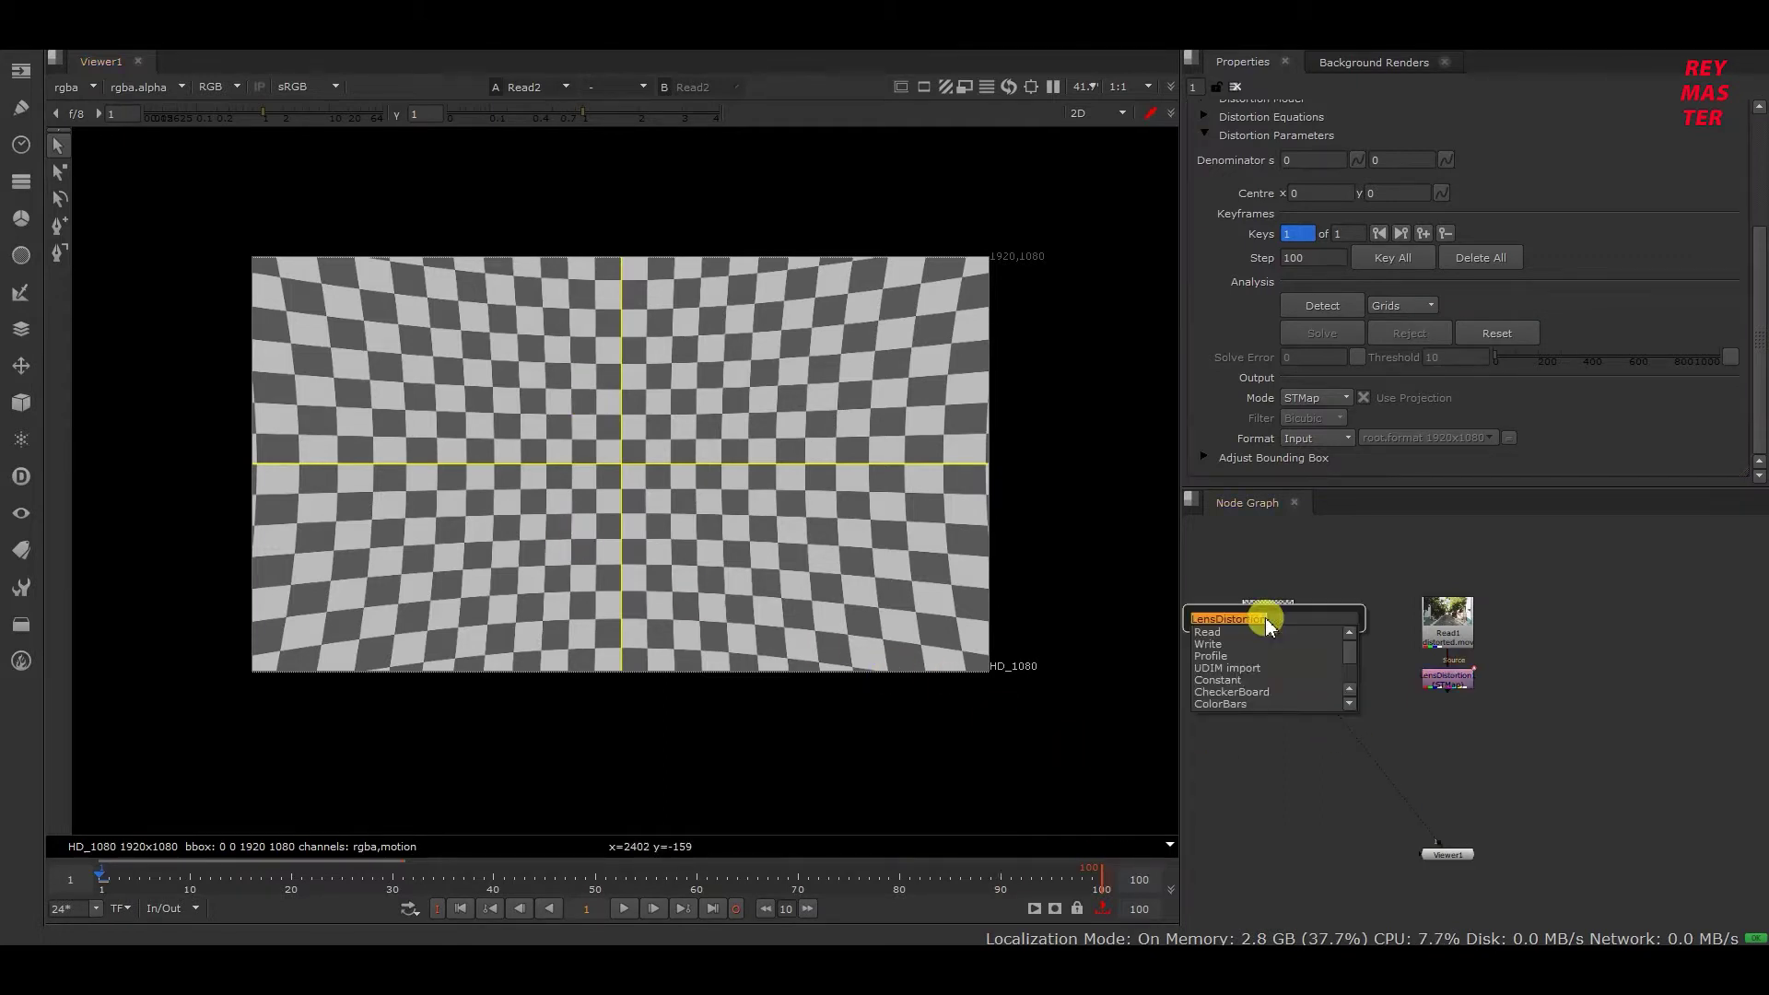
pyautogui.press('Return')
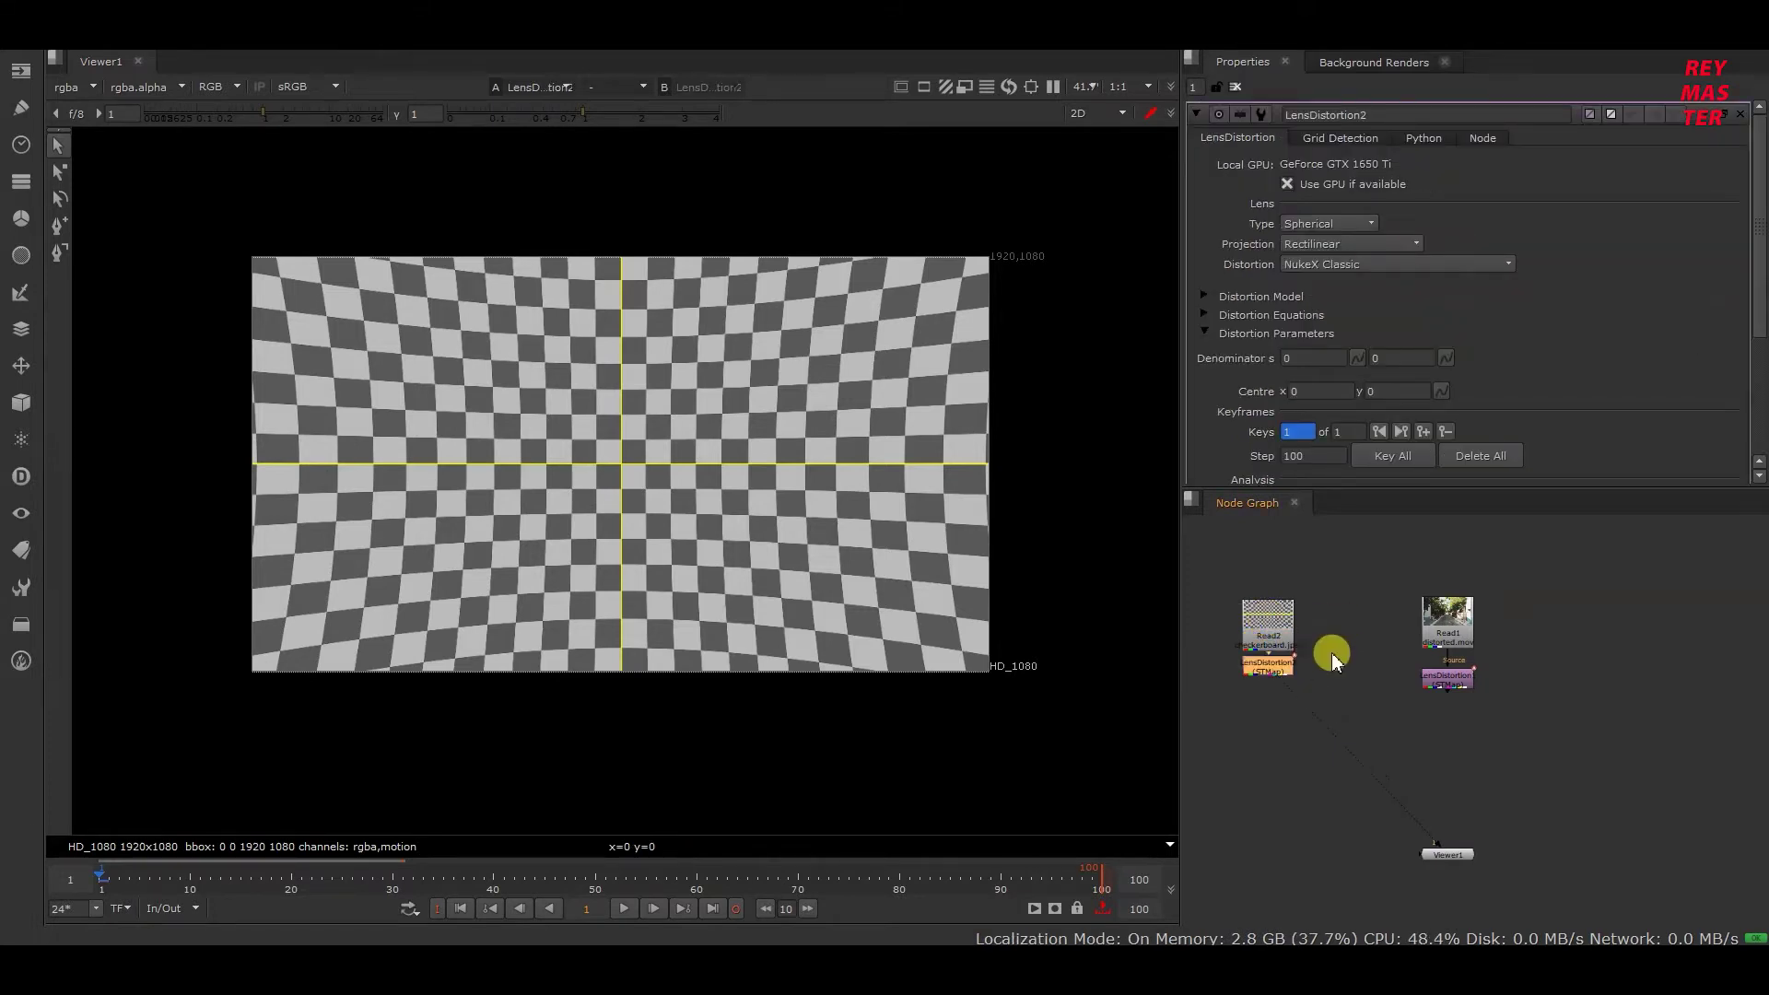
# Step: Run detection on the checkerboard with the analysis type set to Grids
pyautogui.scroll(-2, 1530, 350)
pyautogui.click(1402, 393)
pyautogui.click(1403, 395)
pyautogui.click(1335, 396)
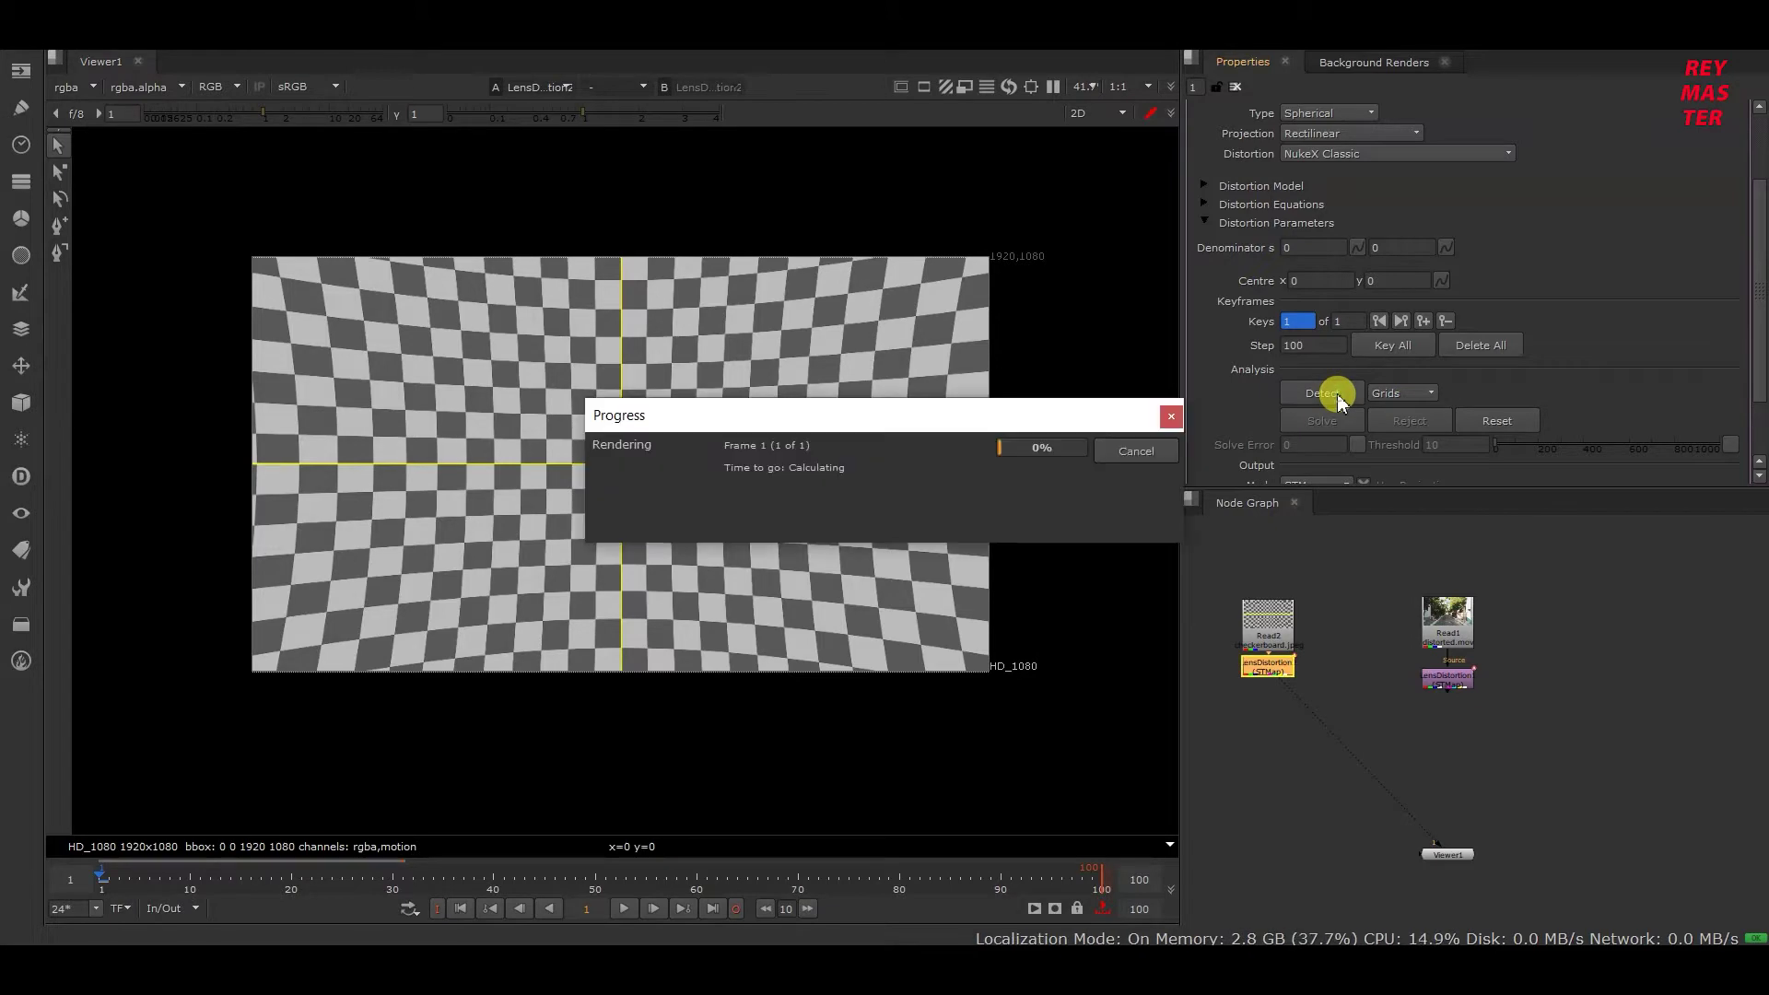
# Step: Solve the checkerboard's lens distortion from the detected grid and check the overlay on the squares
pyautogui.scroll(3, 1019, 482)
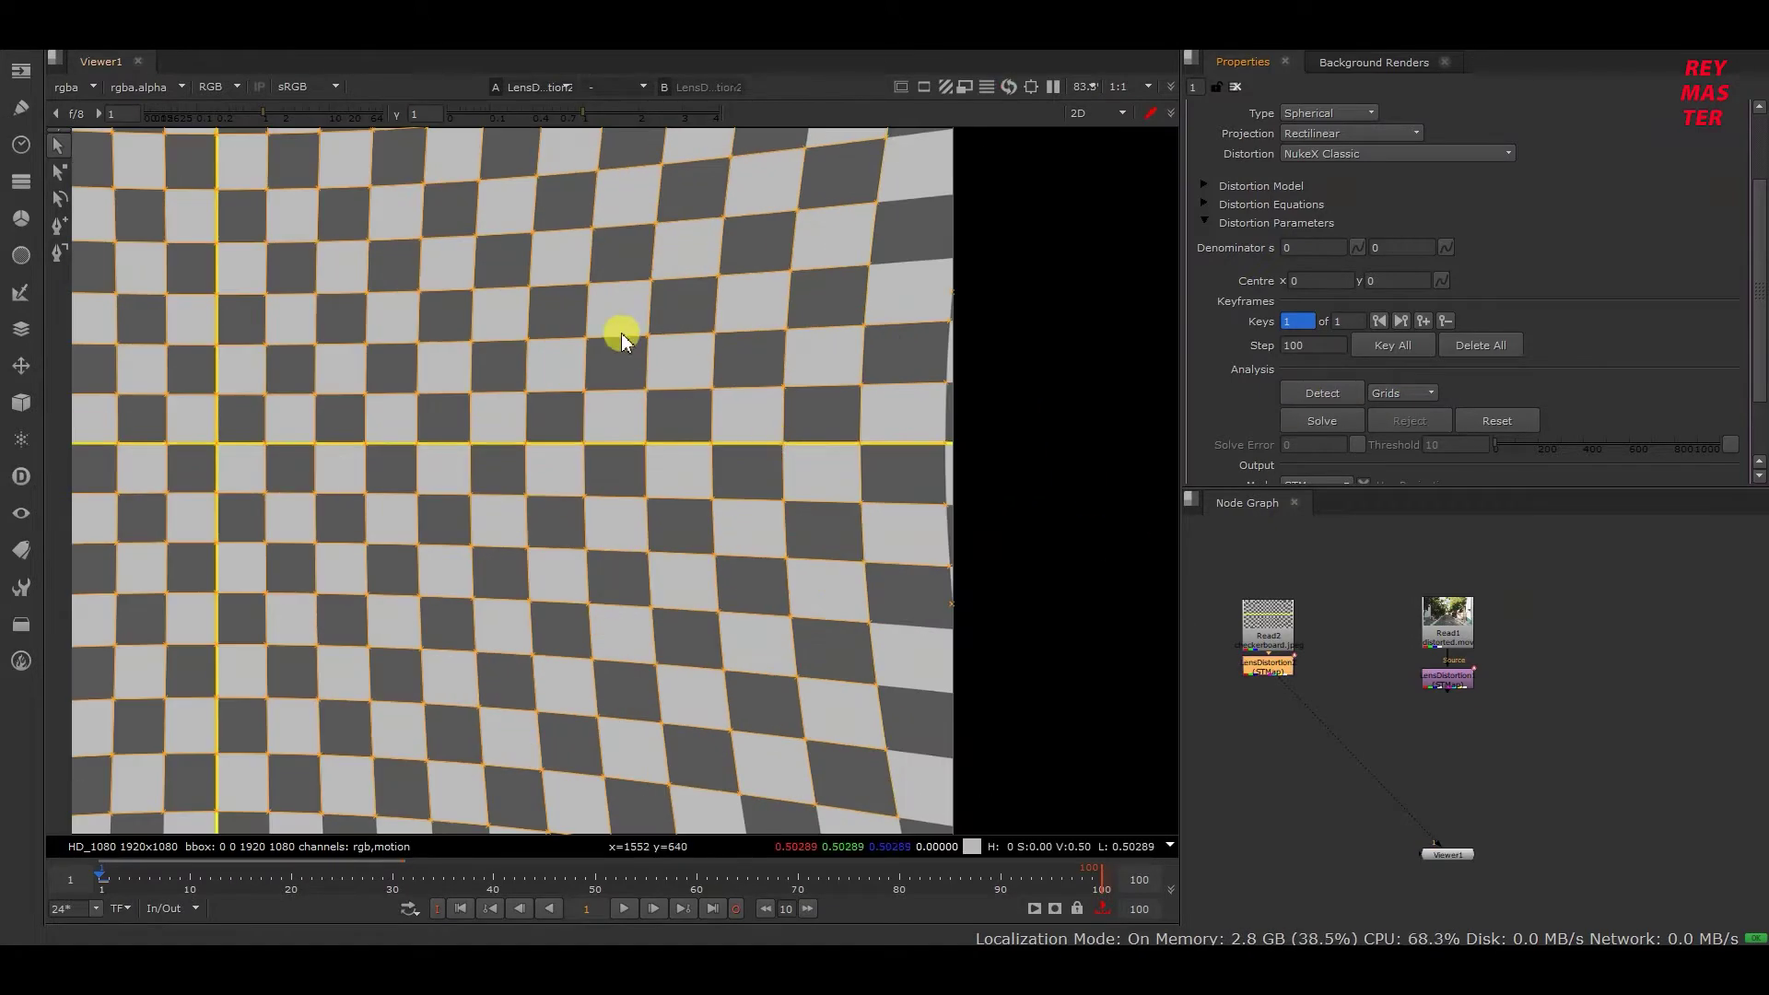
pyautogui.press('f')
pyautogui.click(1309, 420)
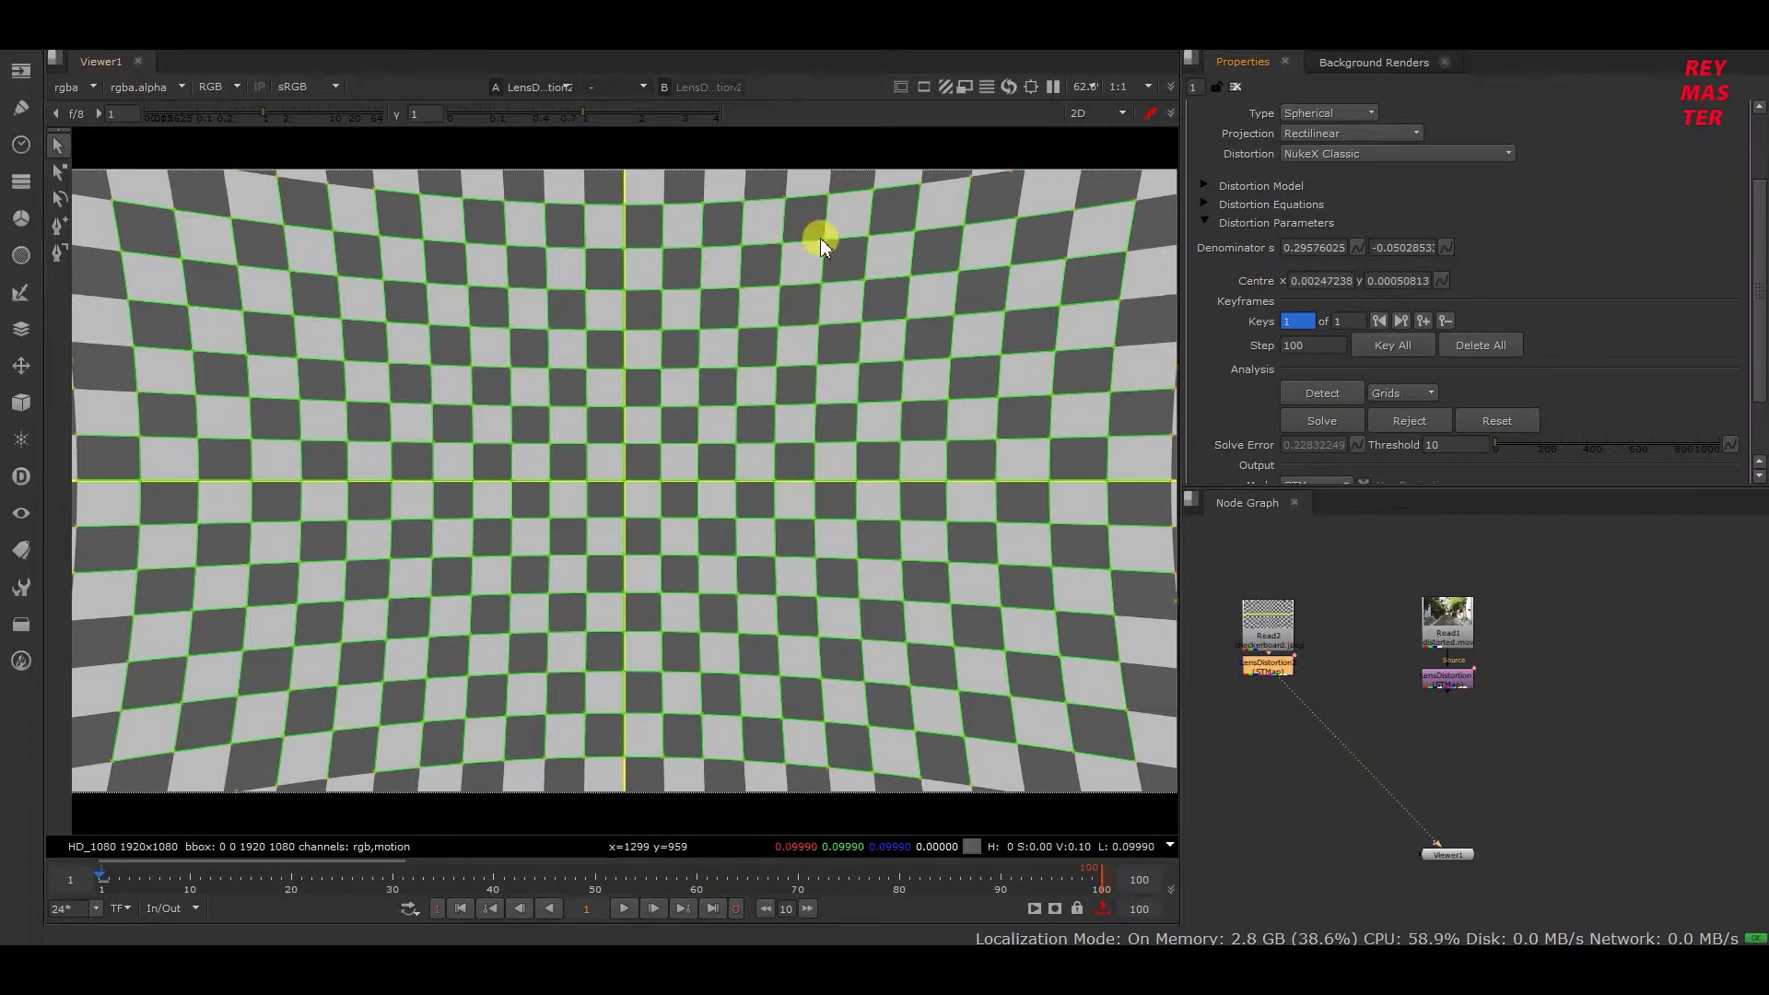
pyautogui.scroll(4, 803, 437)
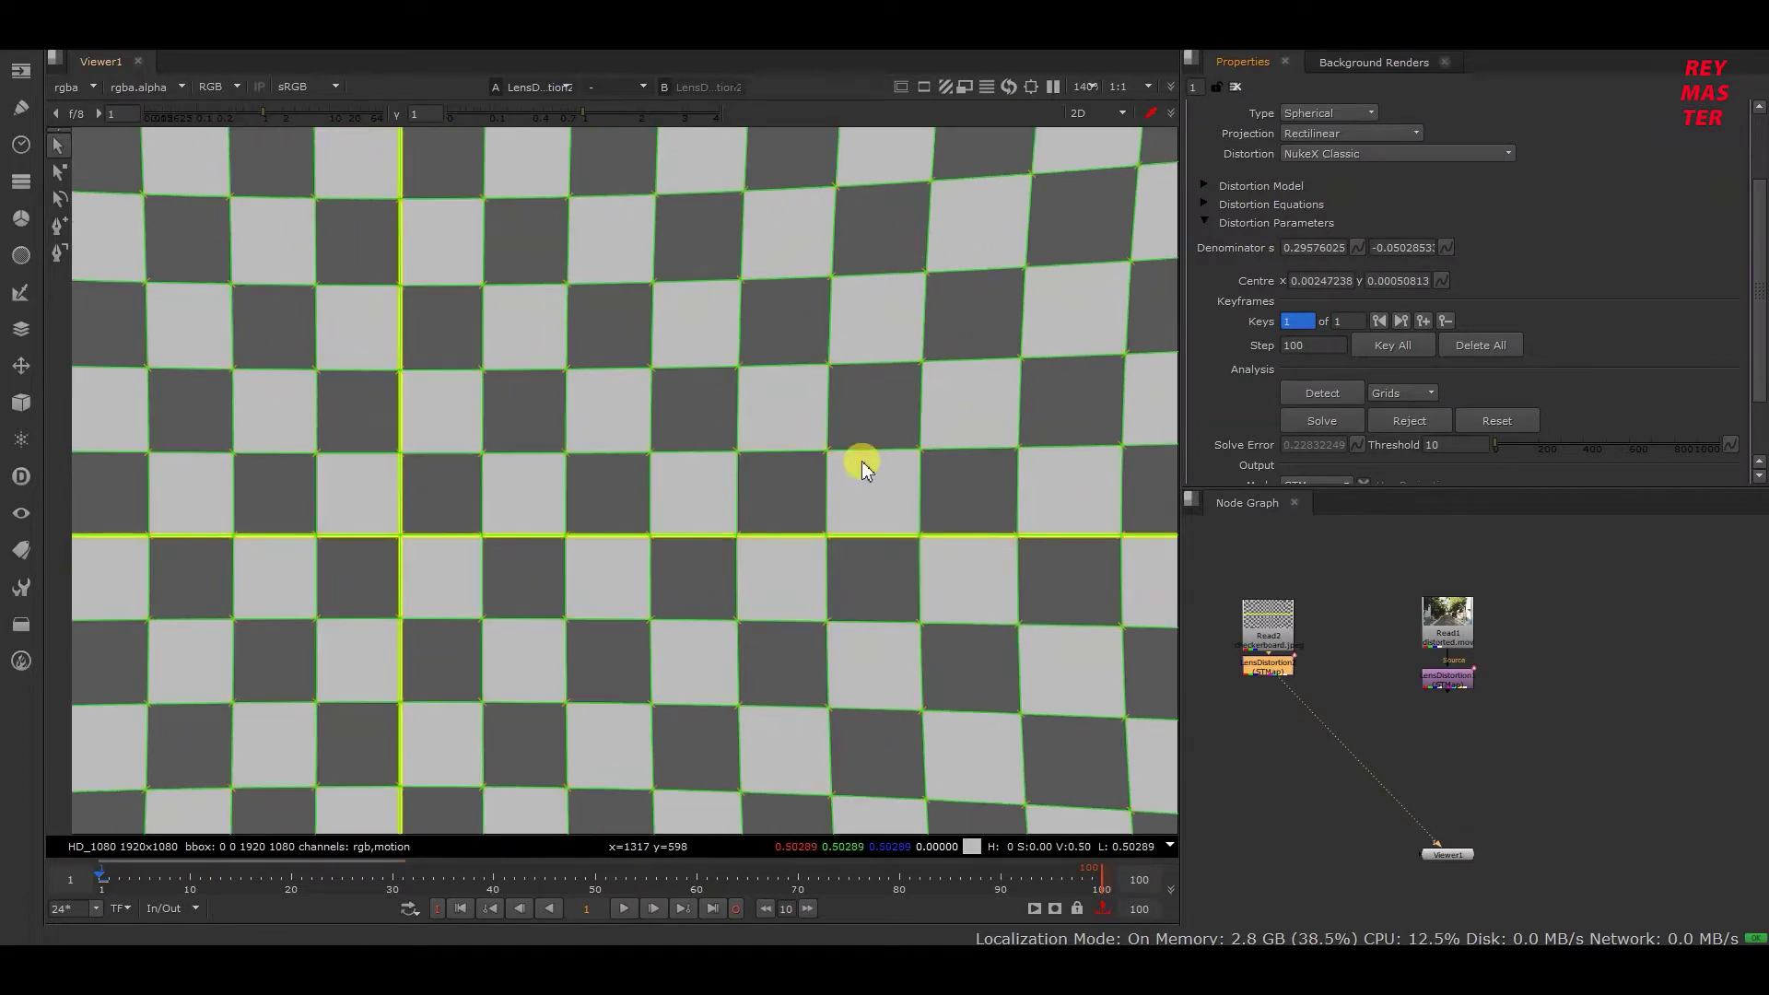
pyautogui.scroll(-6, 929, 365)
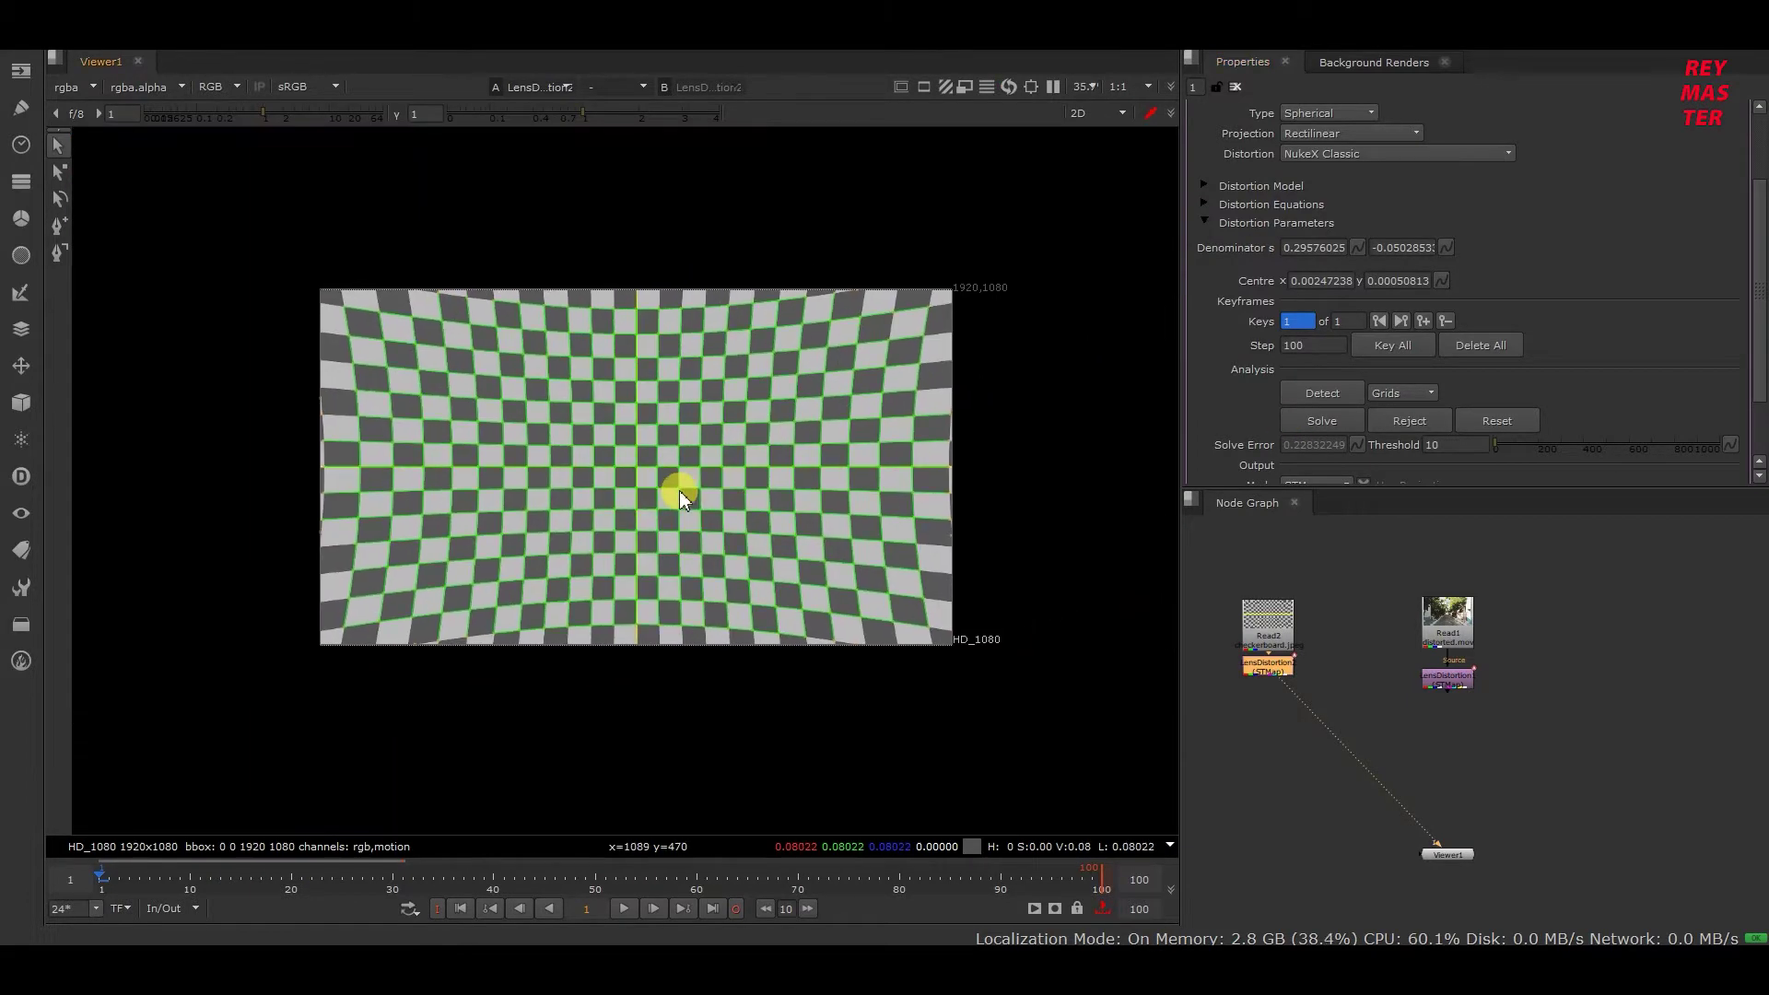
pyautogui.press('f')
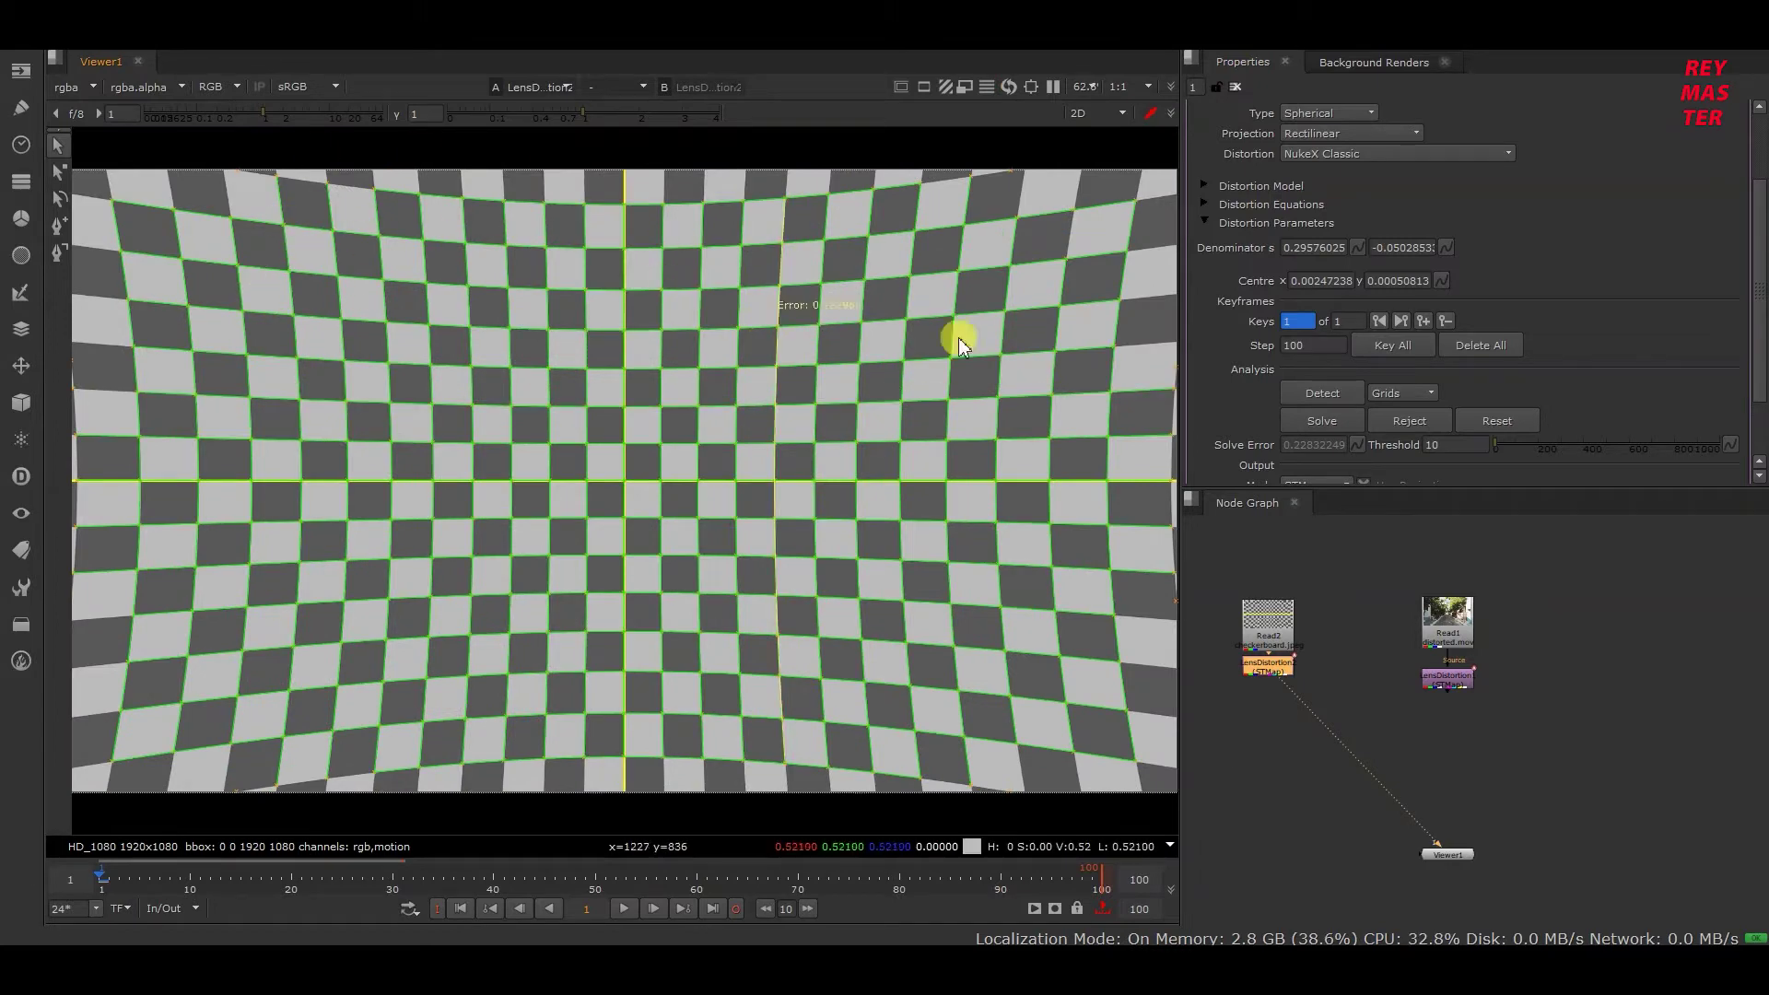
# Step: Set the output mode of the checkerboard's LensDistortion node to Undistort and inspect the straightened grid
pyautogui.scroll(-3, 1666, 304)
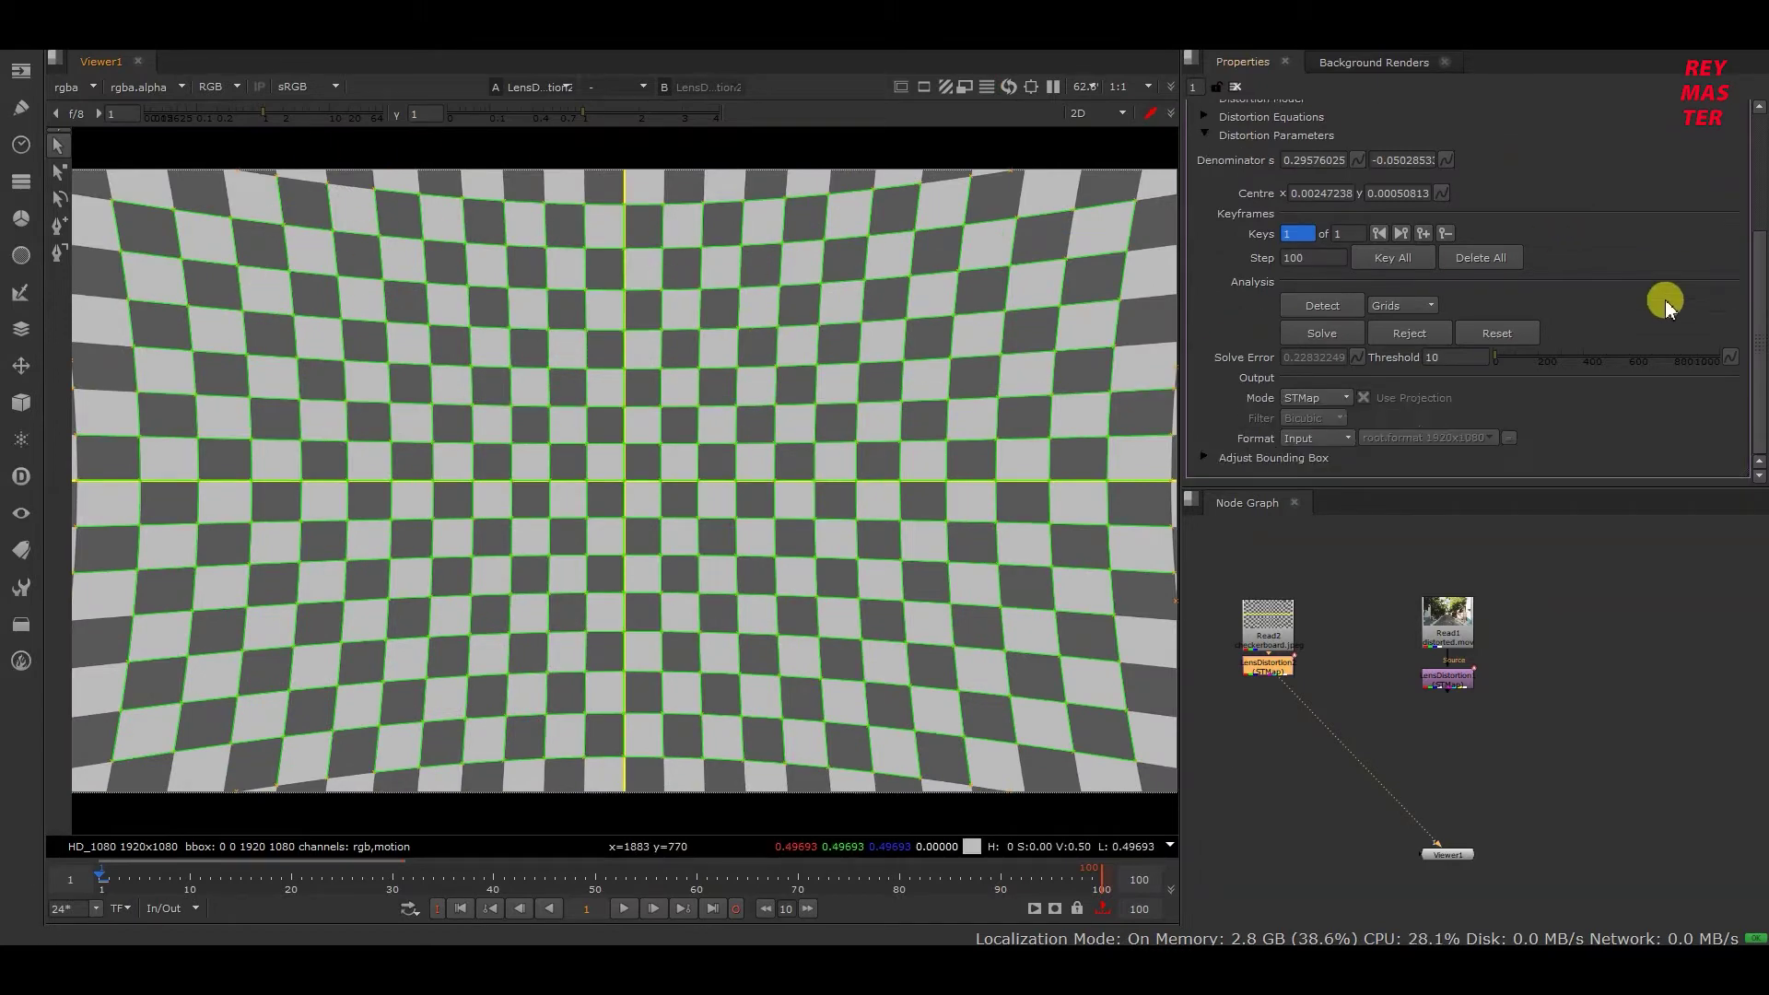
pyautogui.click(1320, 398)
pyautogui.click(1312, 405)
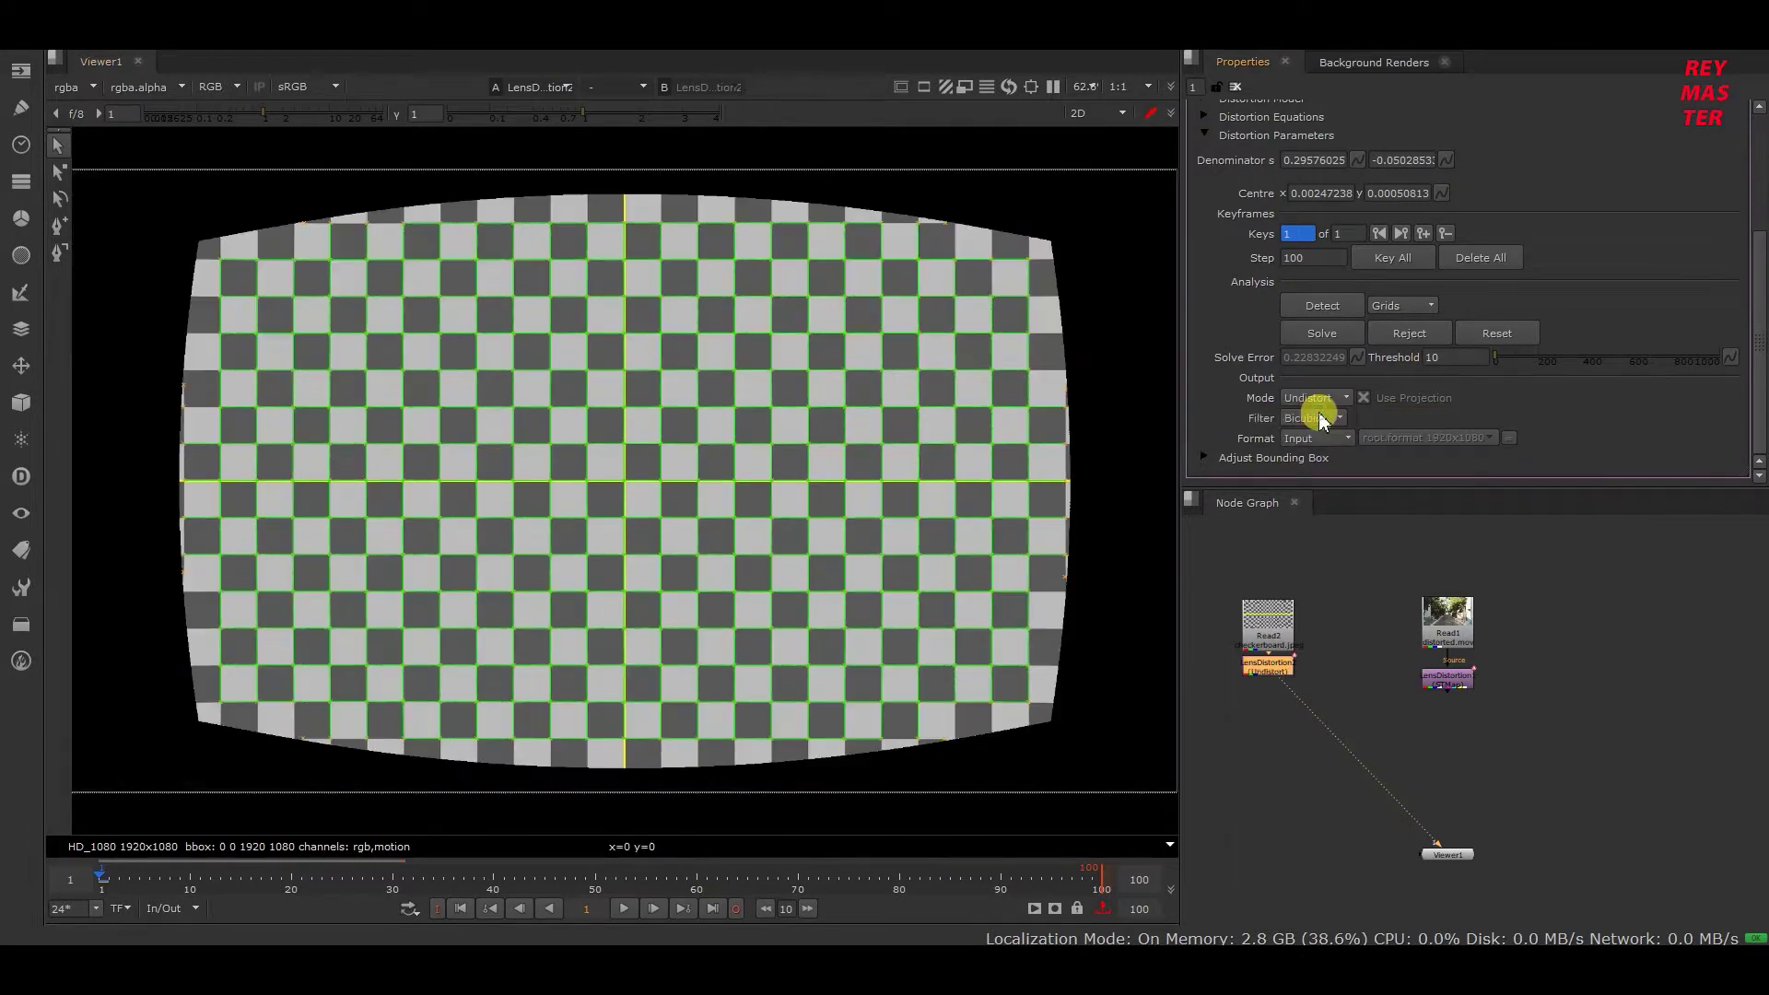
pyautogui.scroll(1, 512, 449)
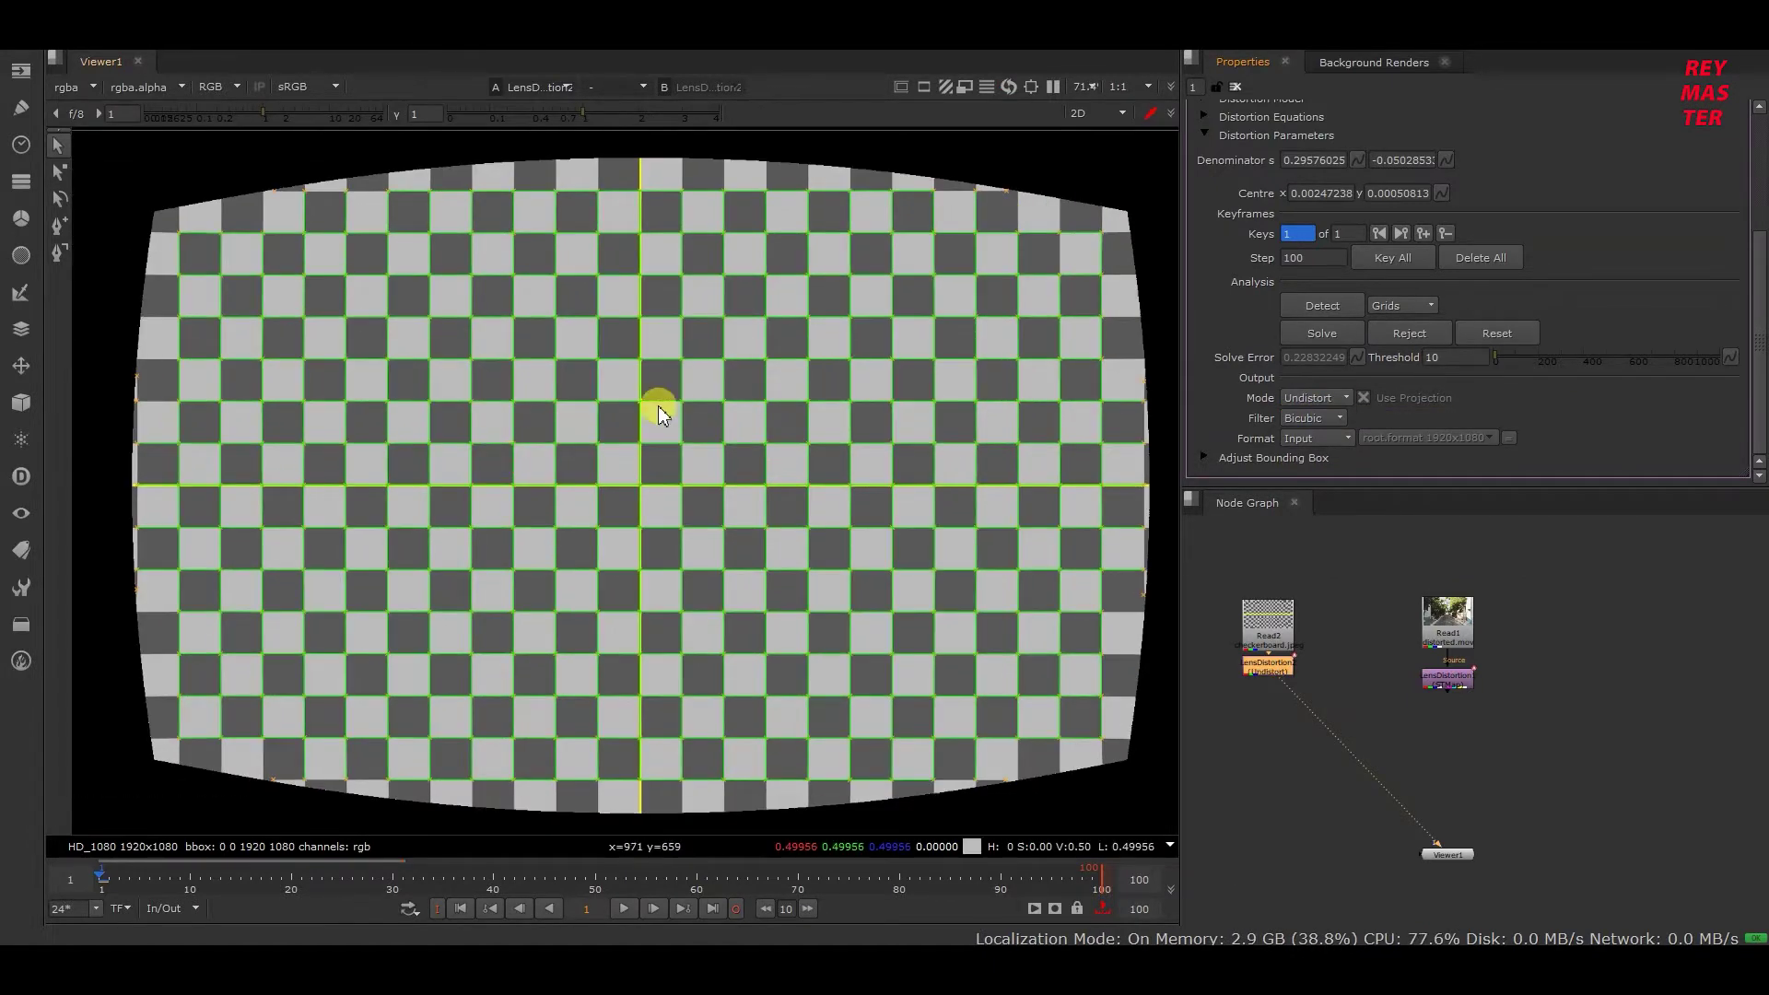
pyautogui.scroll(3, 629, 343)
pyautogui.scroll(-5, 738, 458)
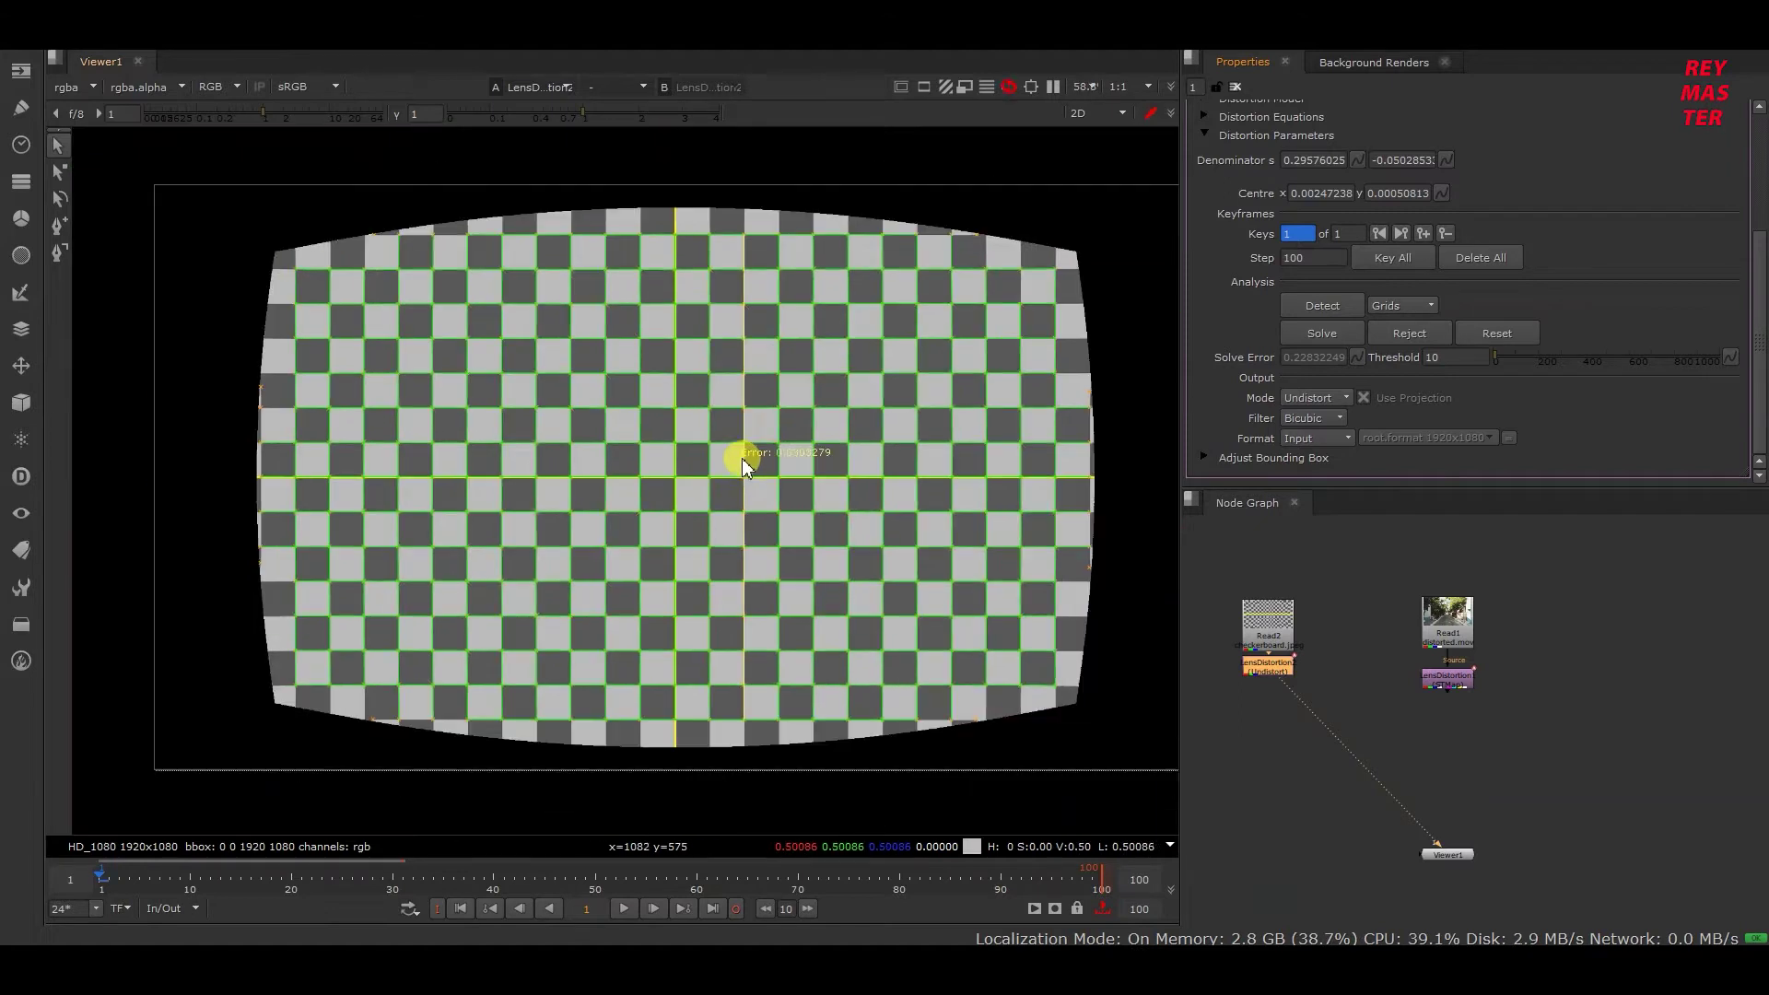
# Step: Move the Read2 checkerboard node up, away from the LensDistortion2 node below it
pyautogui.scroll(4, 1325, 633)
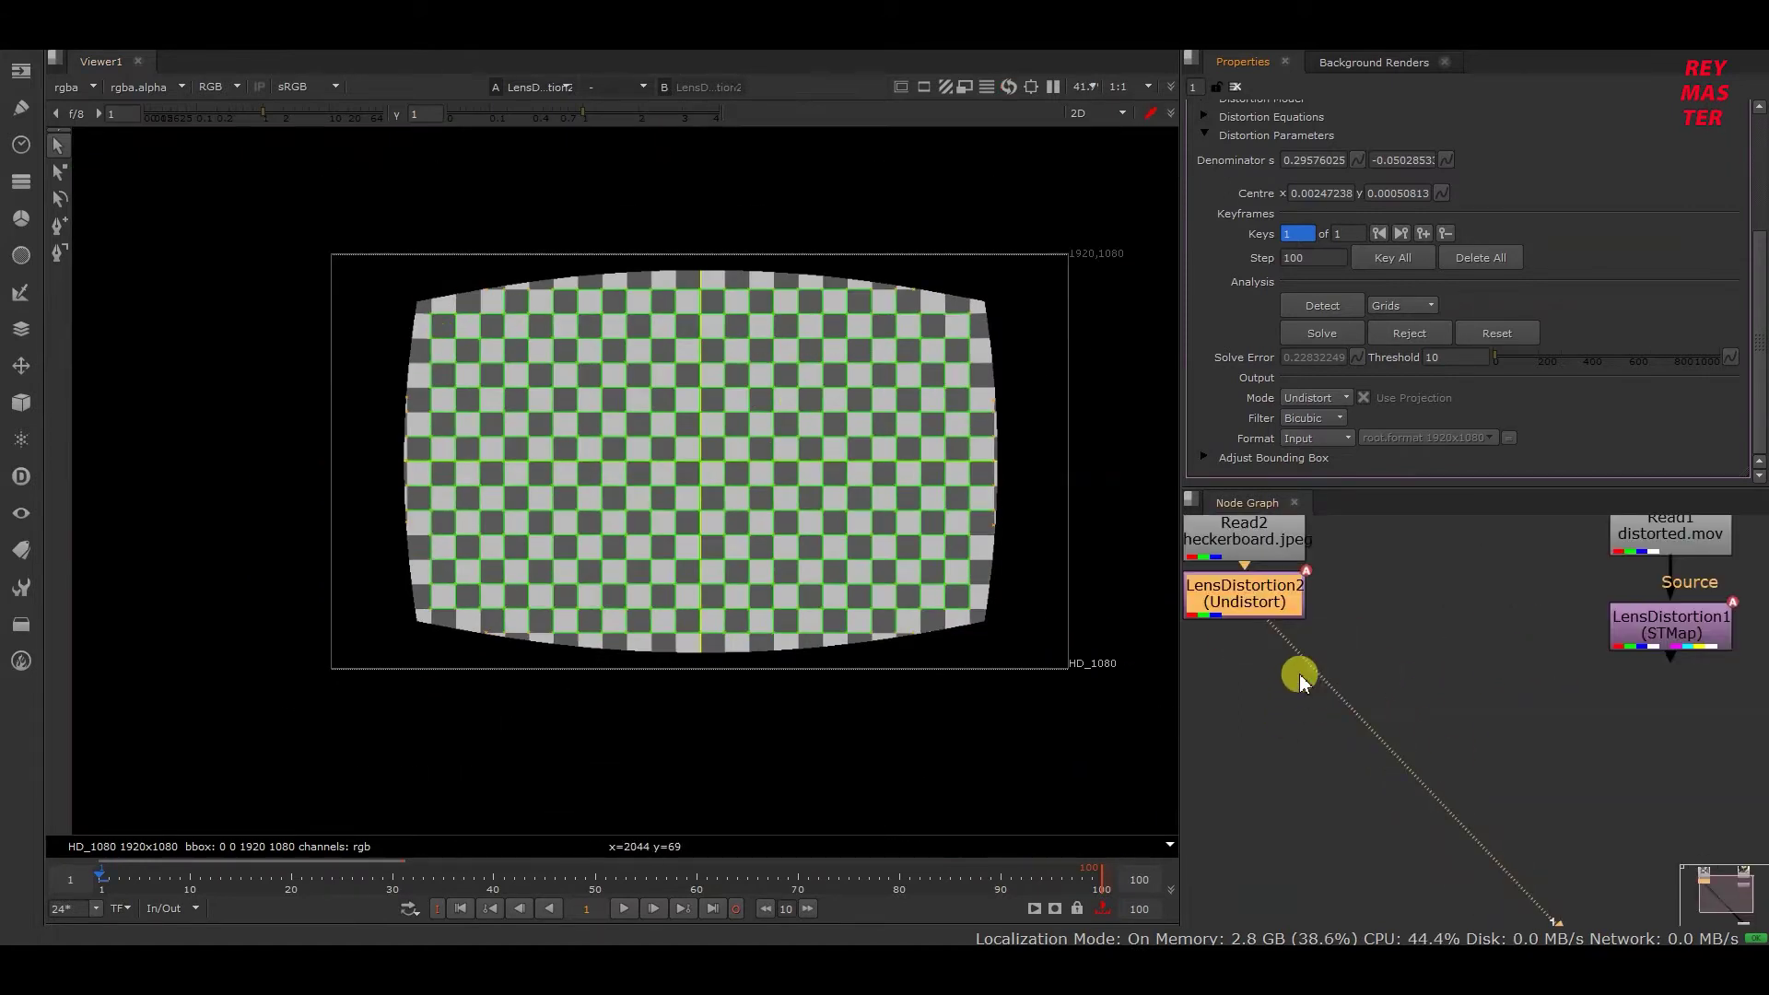
pyautogui.moveTo(1317, 607); pyautogui.dragTo(1317, 563)
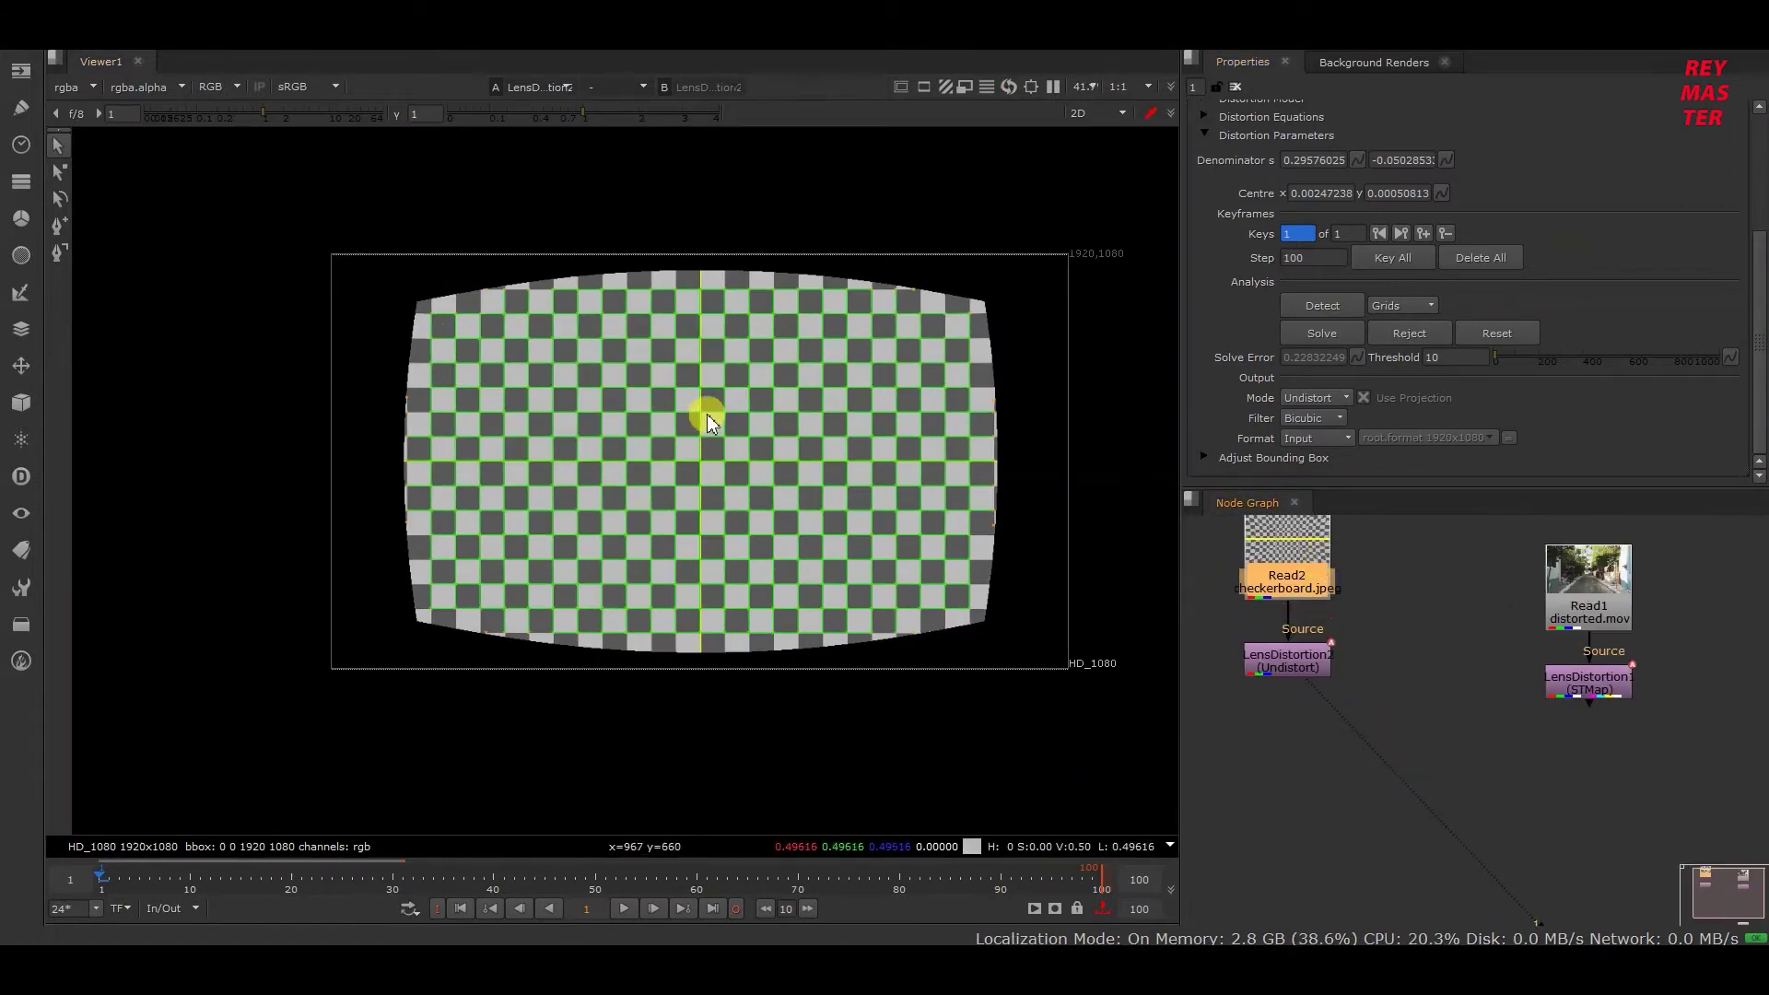
pyautogui.moveTo(695, 445); pyautogui.dragTo(675, 467, button='middle')
pyautogui.scroll(2, 660, 483)
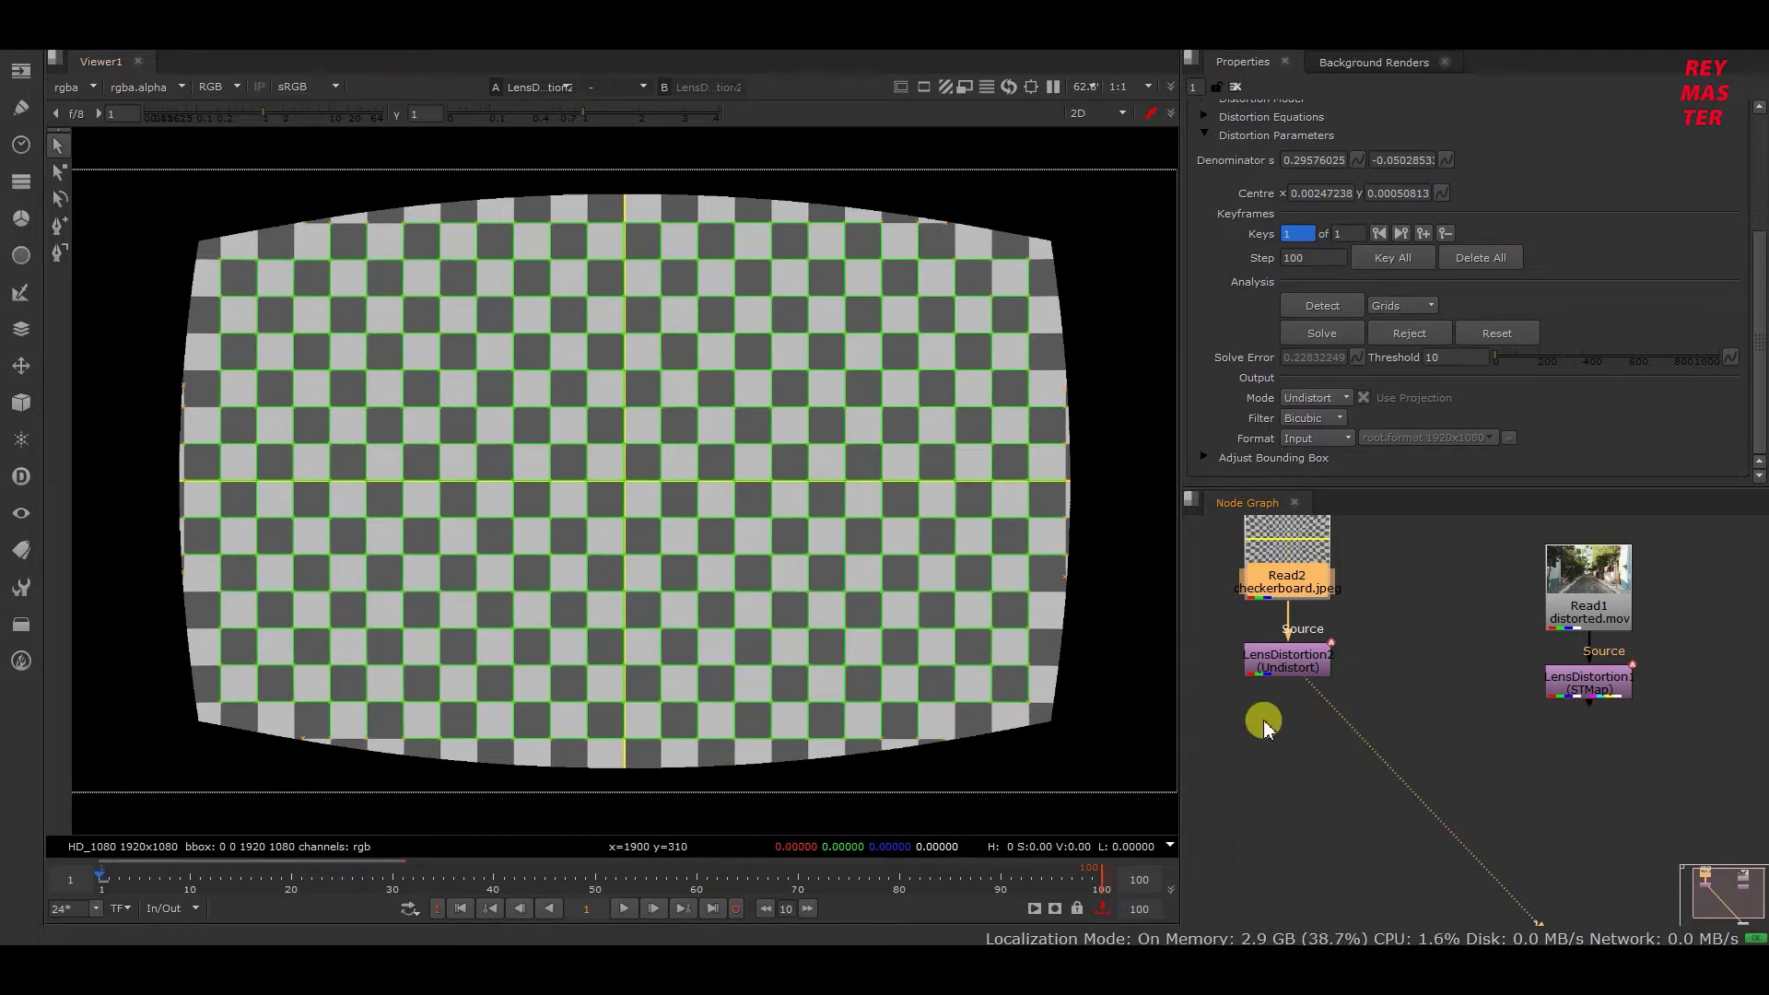
# Step: Connect the viewer to LensDistortion1 to show the distorted.mov street footage with that node's properties
pyautogui.moveTo(1303, 687); pyautogui.dragTo(1575, 687)
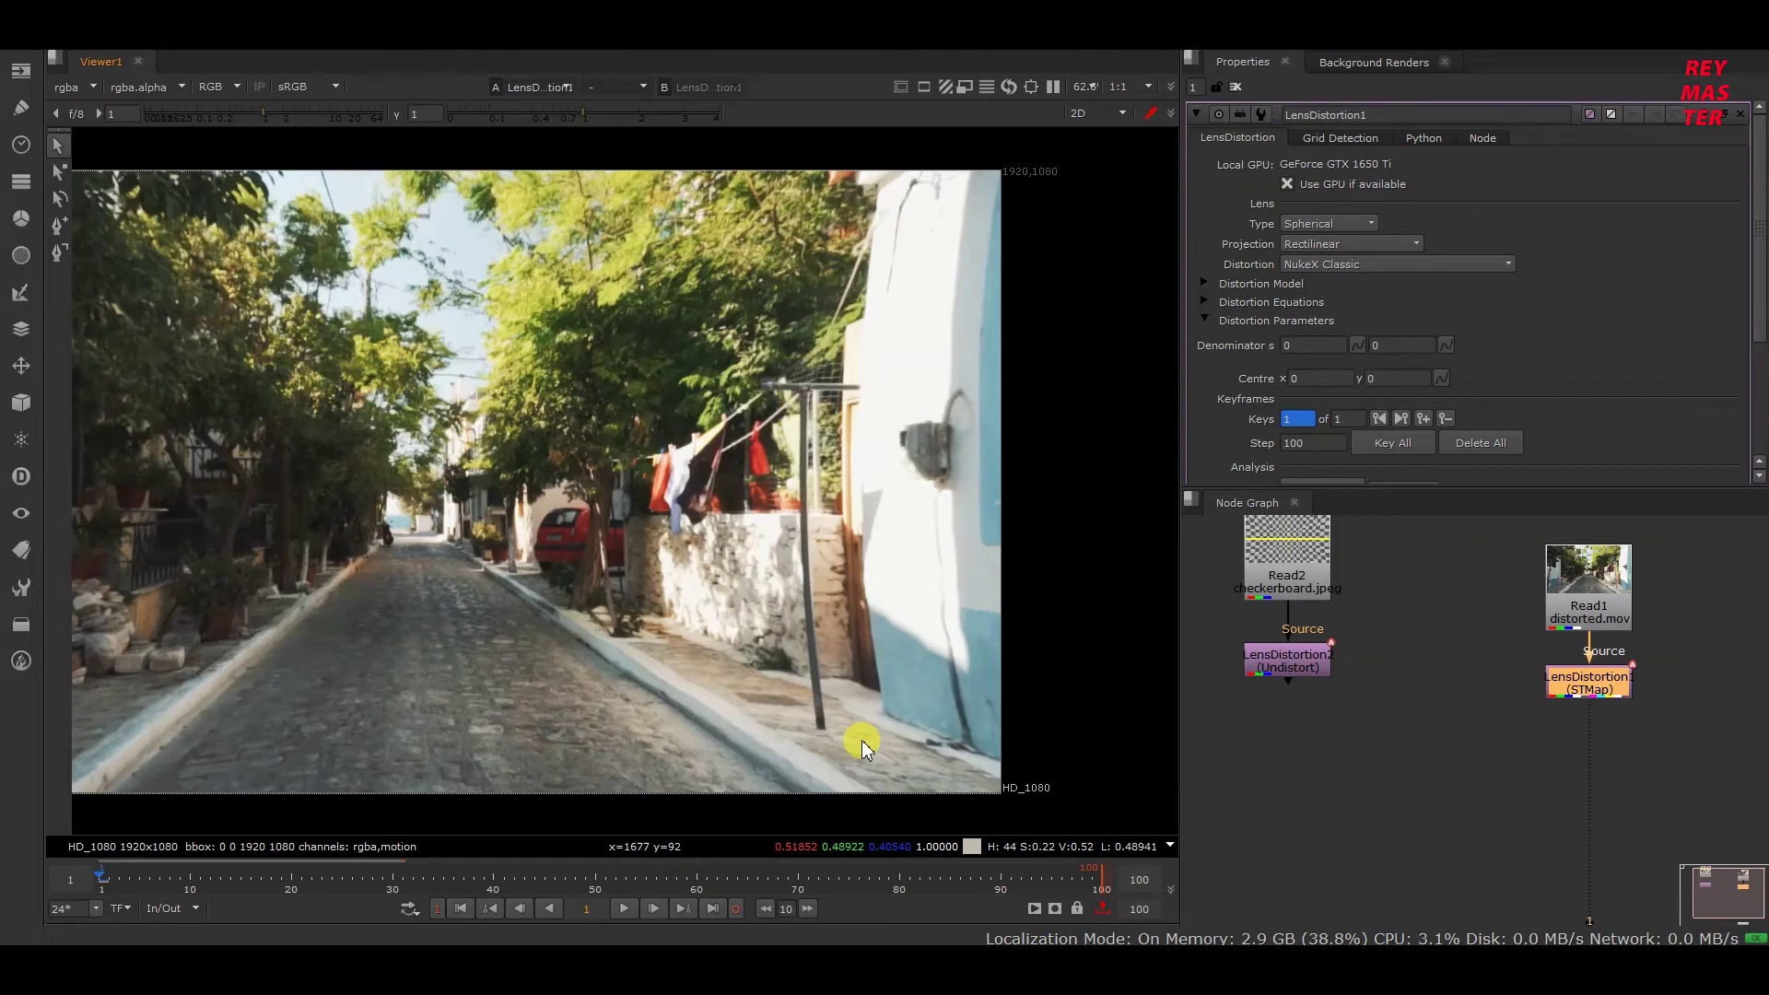
pyautogui.scroll(-1, 863, 743)
pyautogui.moveTo(381, 549); pyautogui.dragTo(734, 540, button='middle')
pyautogui.moveTo(731, 631); pyautogui.dragTo(307, 570, button='middle')
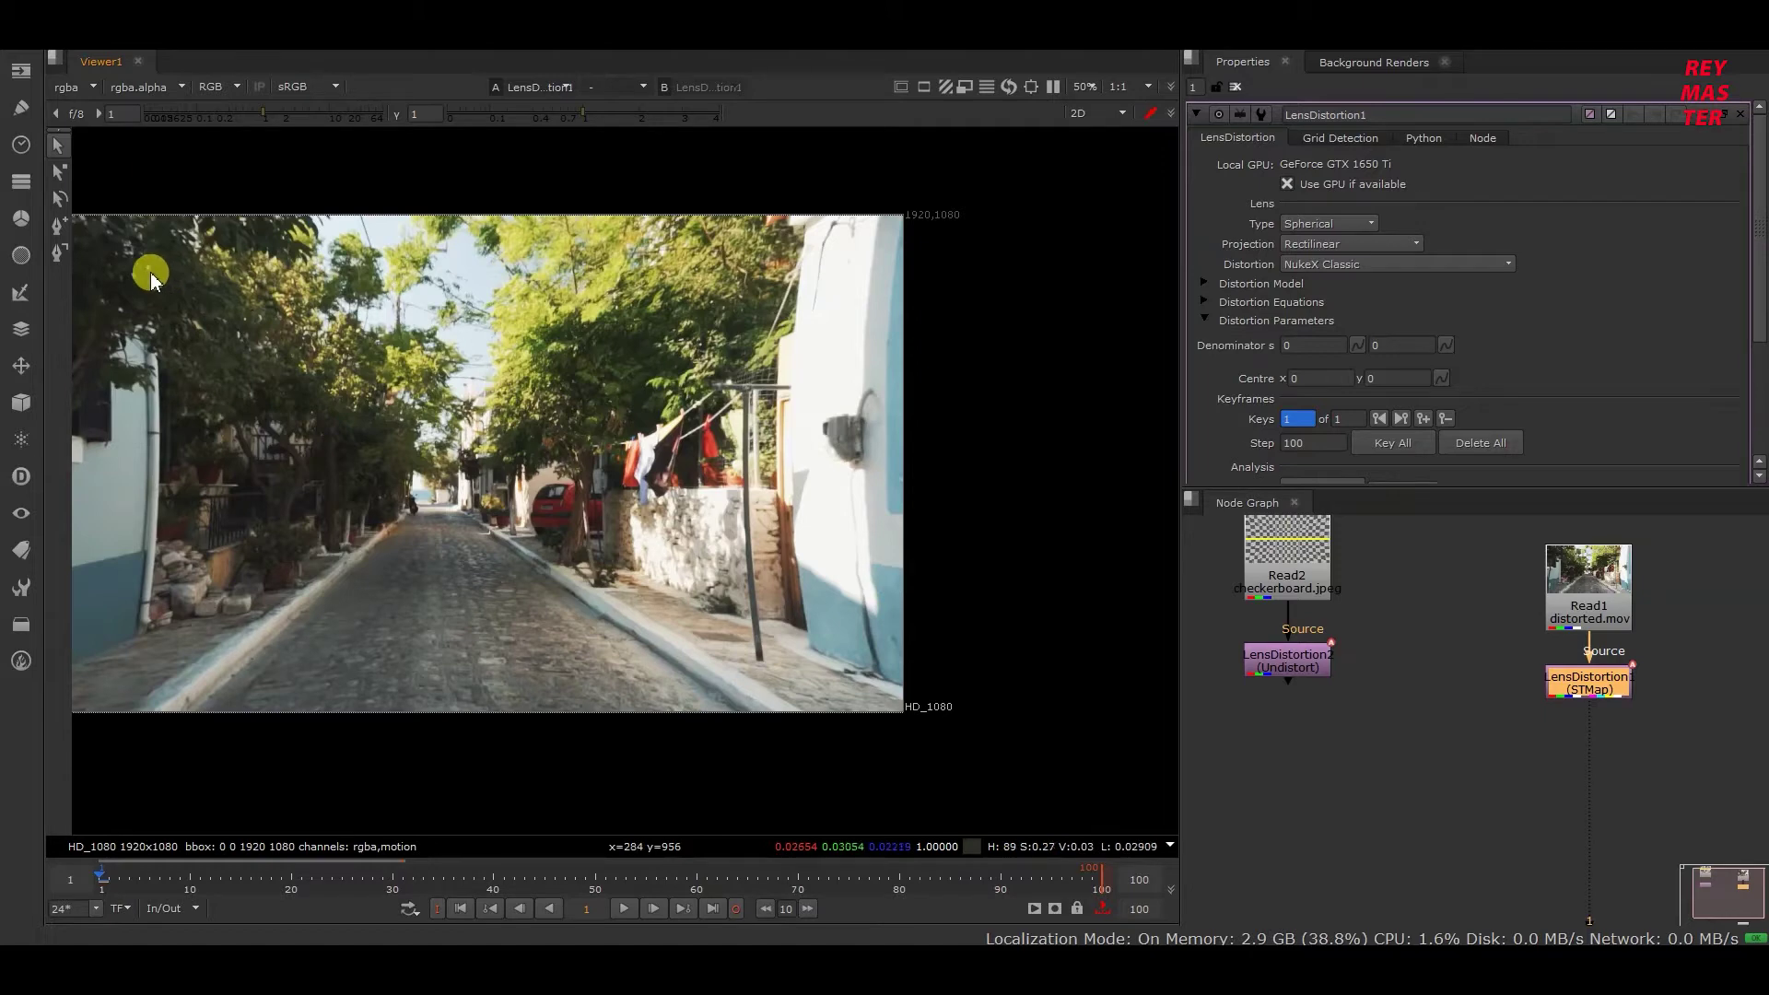
# Step: Start a feature line along the white wall's curved vertical edge, placing points from above the clothesline bar down beside the wooden frame
pyautogui.click(58, 251)
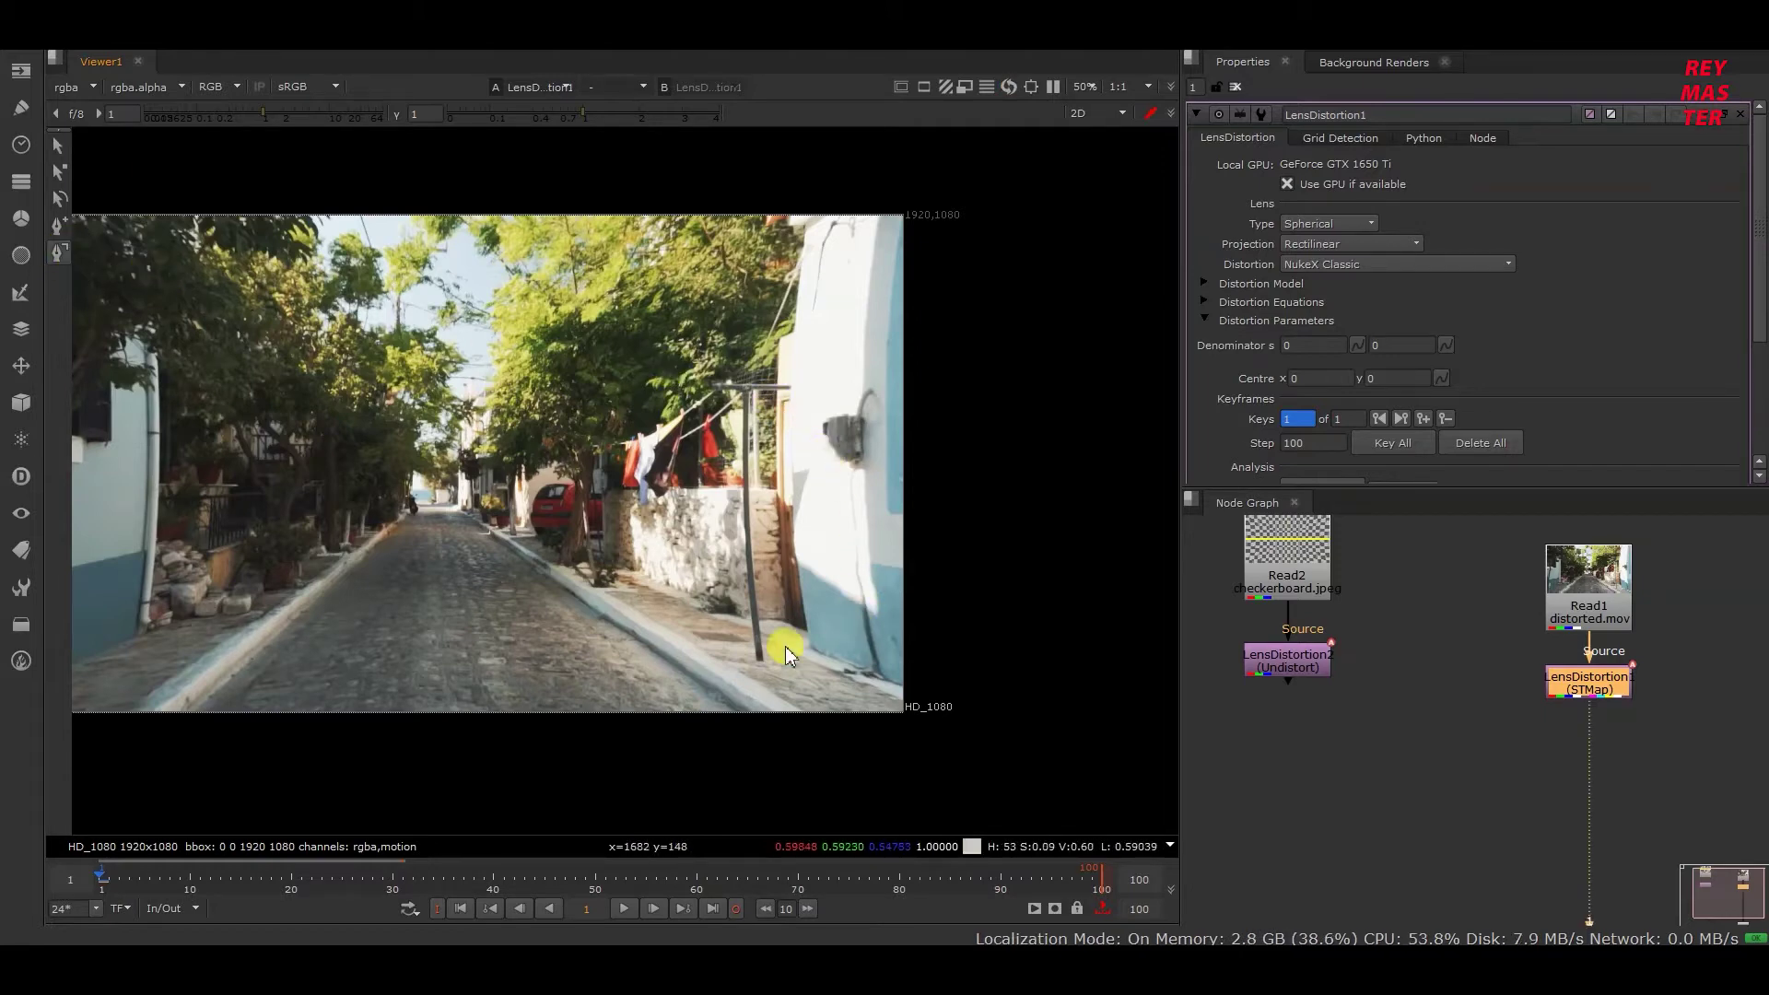
pyautogui.scroll(5, 732, 424)
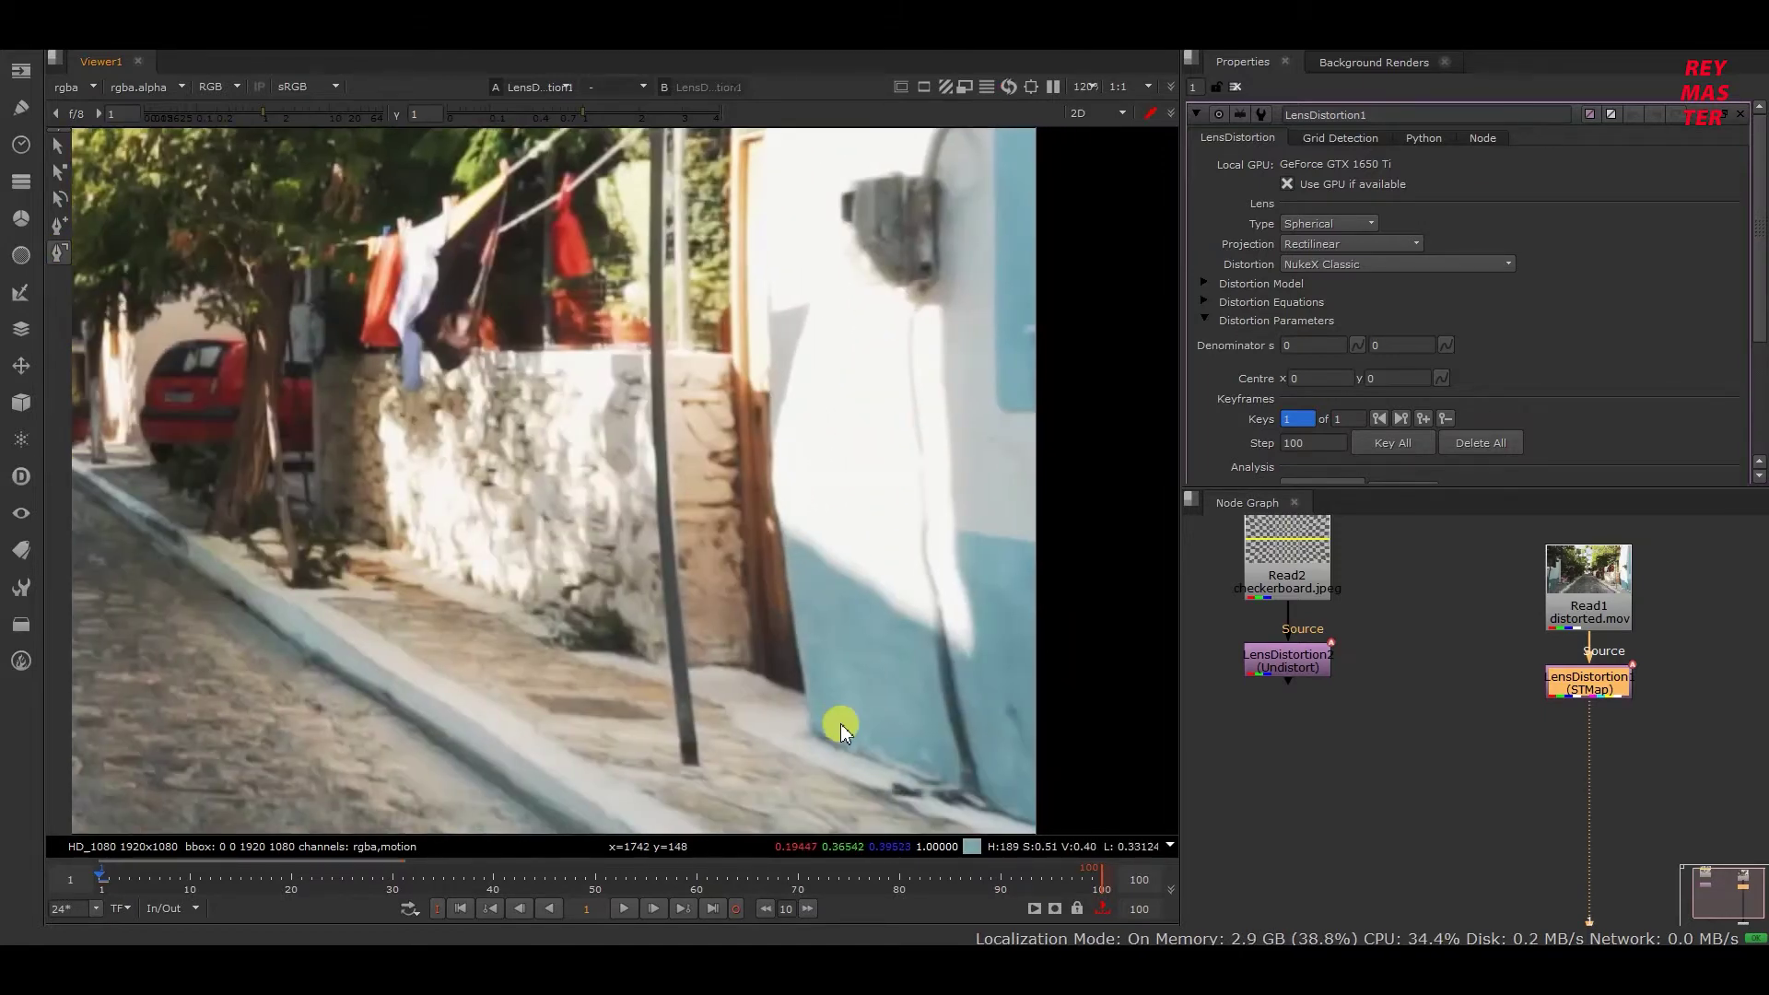
pyautogui.moveTo(818, 691); pyautogui.dragTo(759, 991, button='middle')
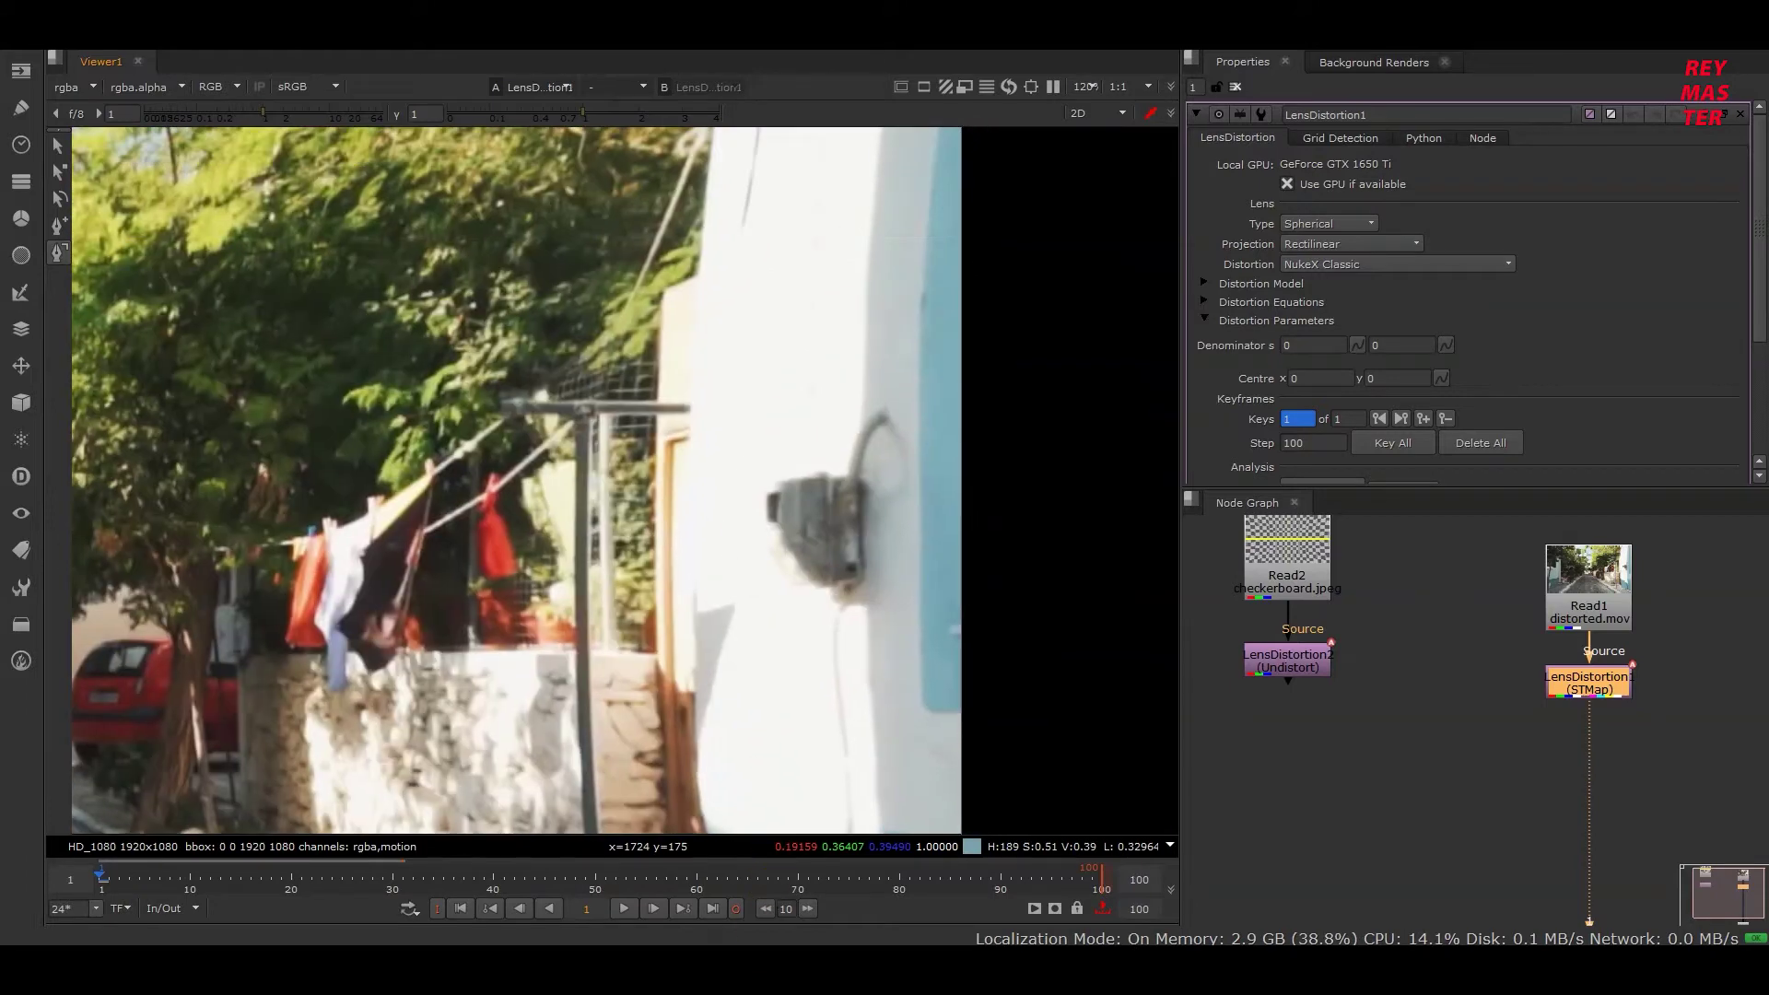
pyautogui.scroll(4, 710, 341)
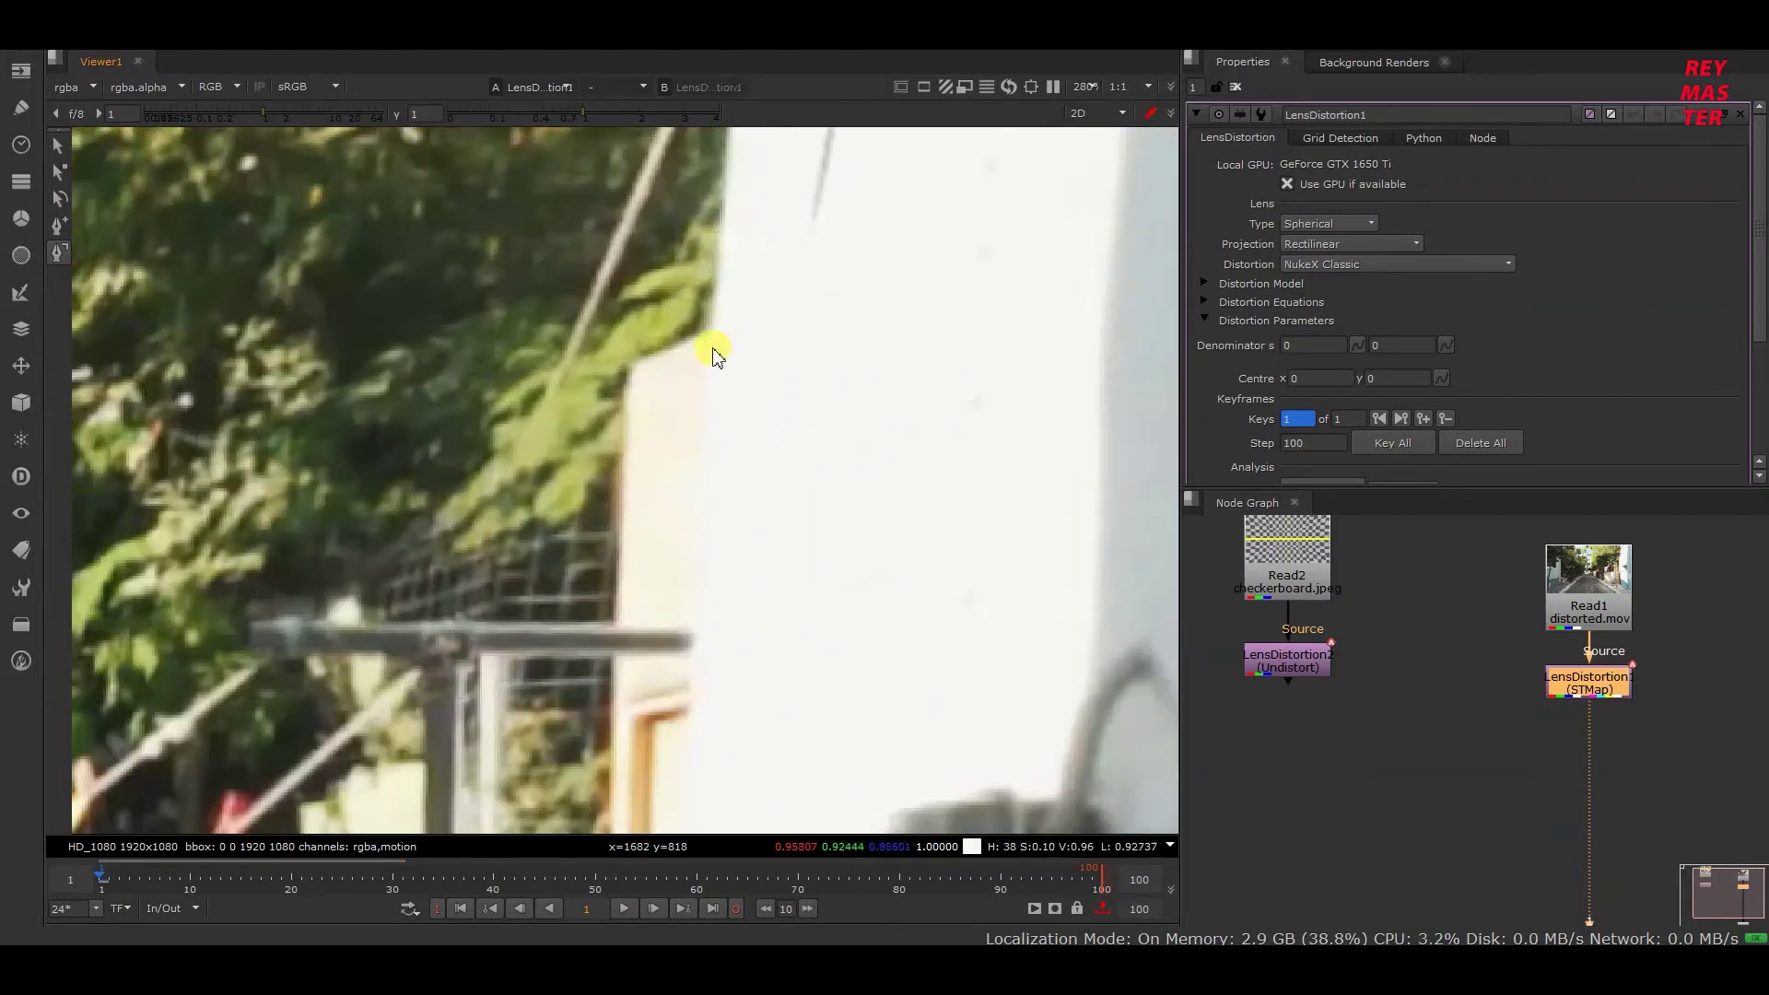
pyautogui.moveTo(730, 451); pyautogui.dragTo(722, 304, button='middle')
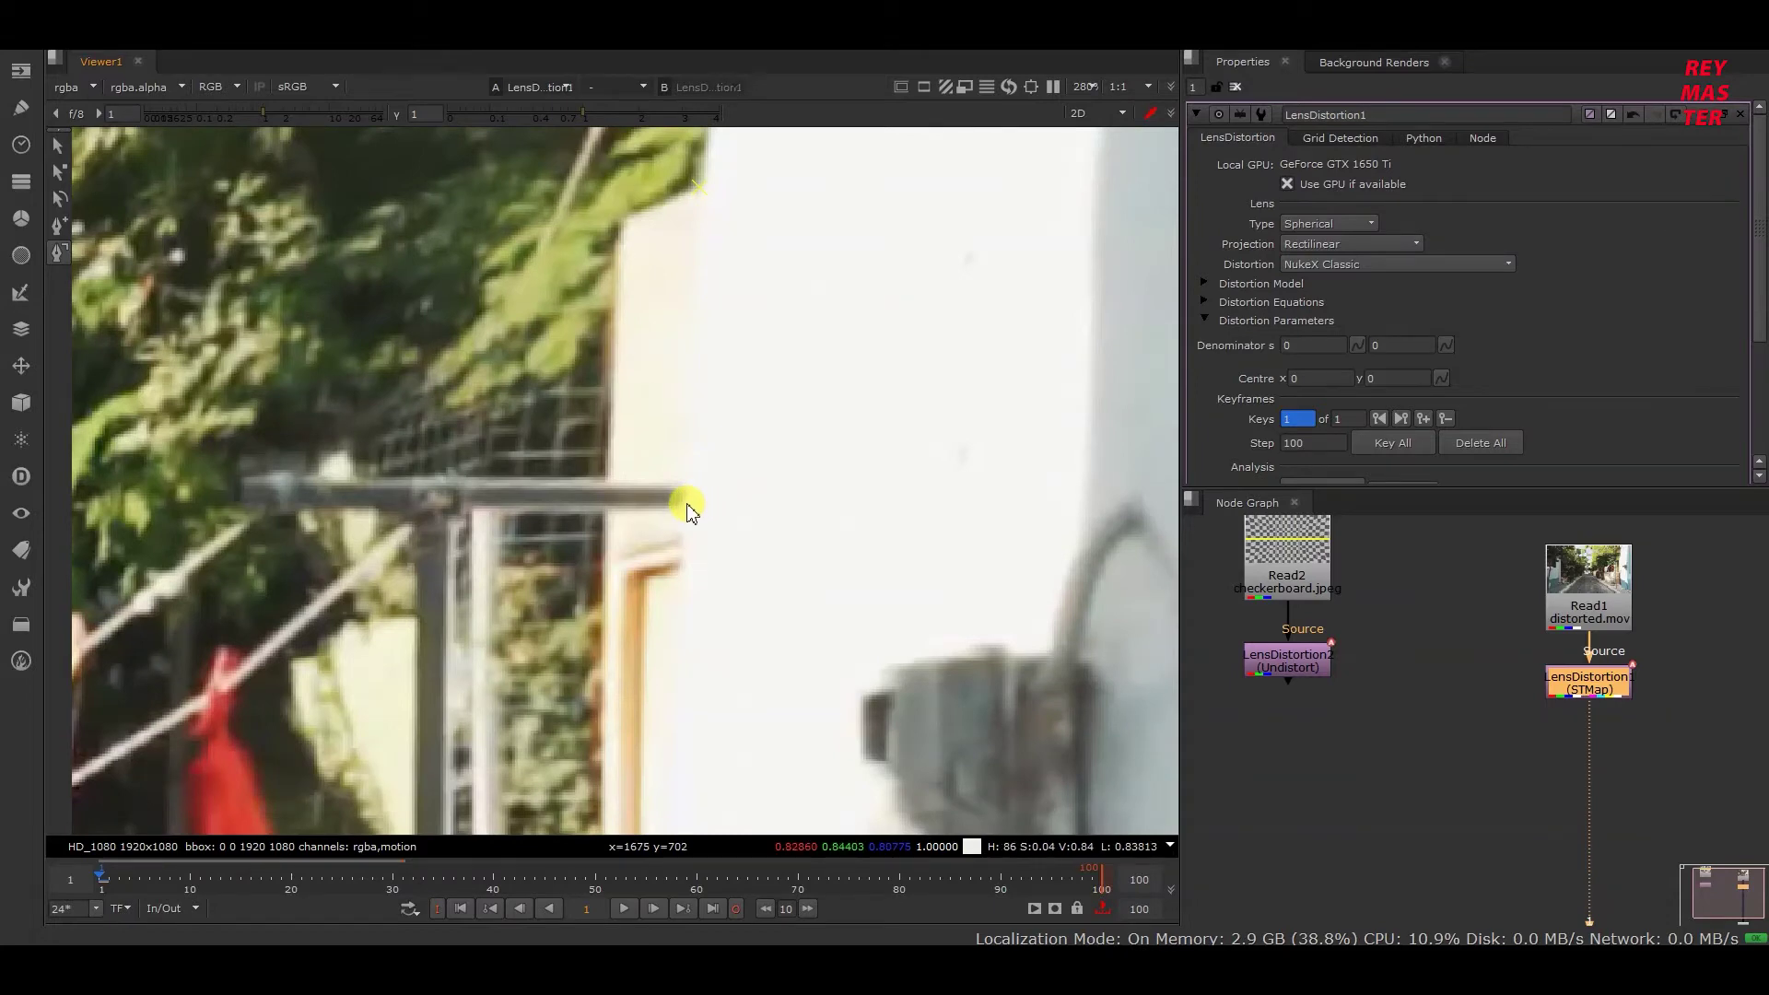
pyautogui.moveTo(722, 605); pyautogui.dragTo(691, 329, button='middle')
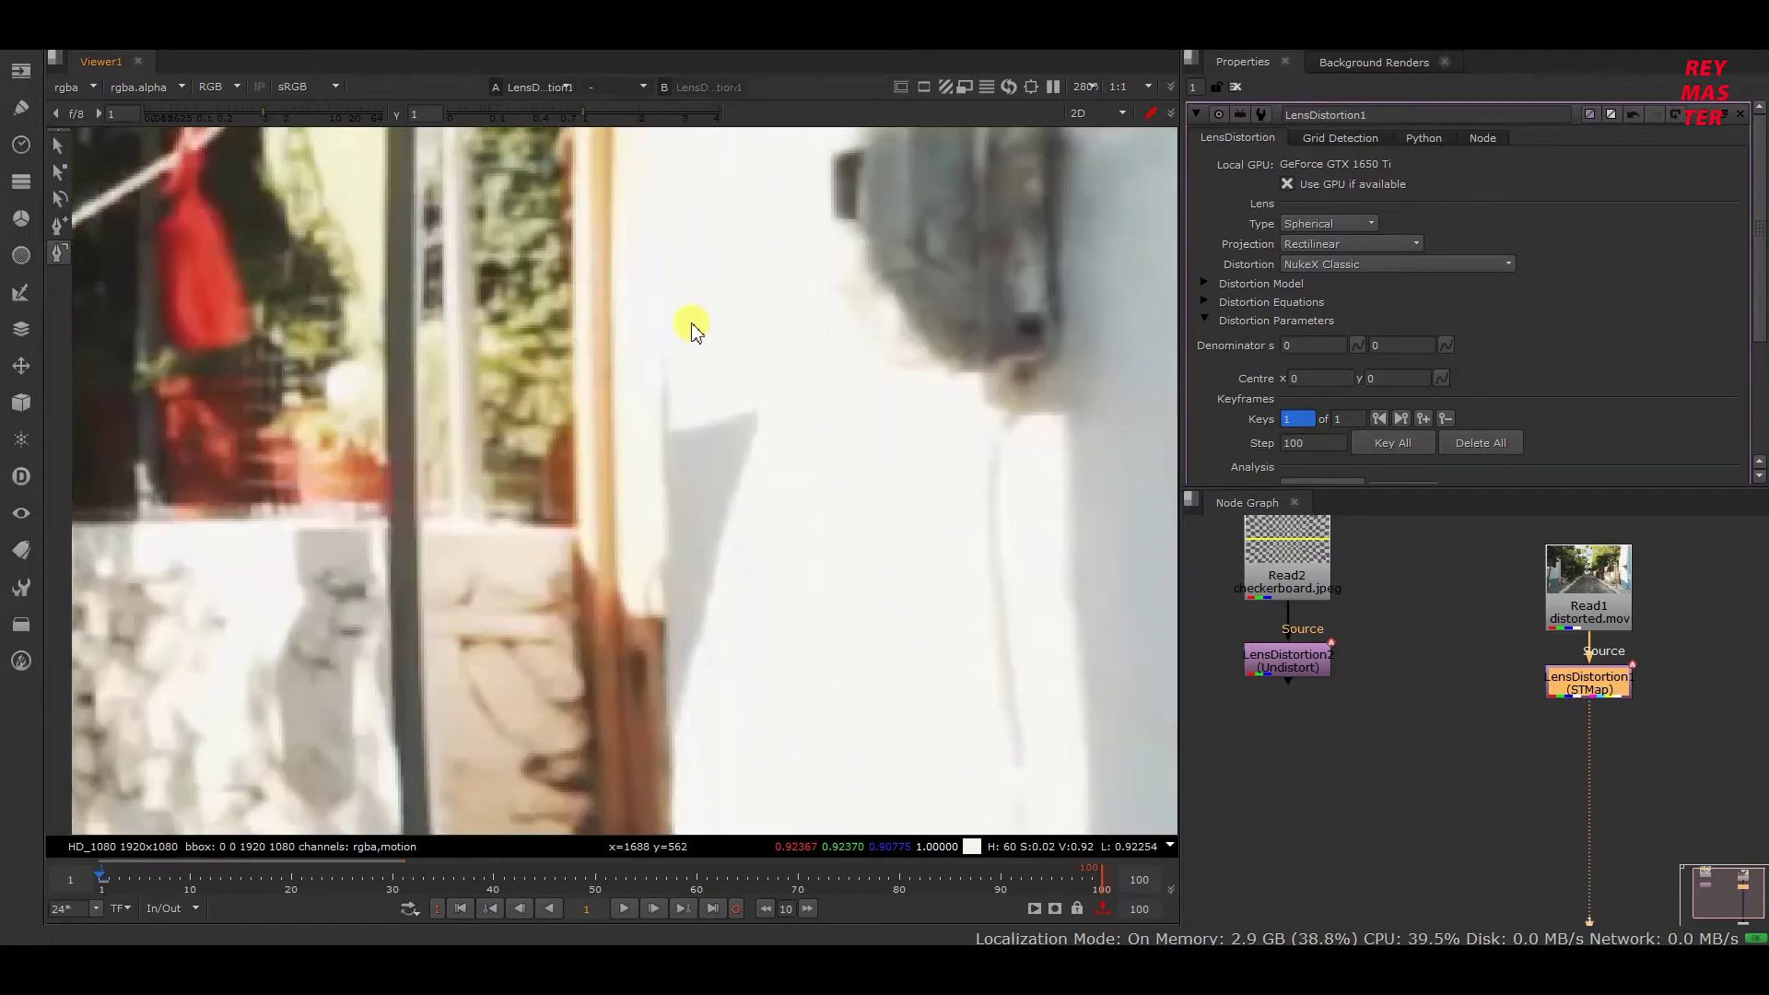
pyautogui.click(665, 615)
# Step: Continue the feature line down the white wall's edge, placing points beside the wooden frame to the wall's base at the pavement
pyautogui.moveTo(693, 540); pyautogui.dragTo(670, 801, button='middle')
pyautogui.scroll(7, 636, 488)
pyautogui.moveTo(635, 460); pyautogui.dragTo(632, 182, button='middle')
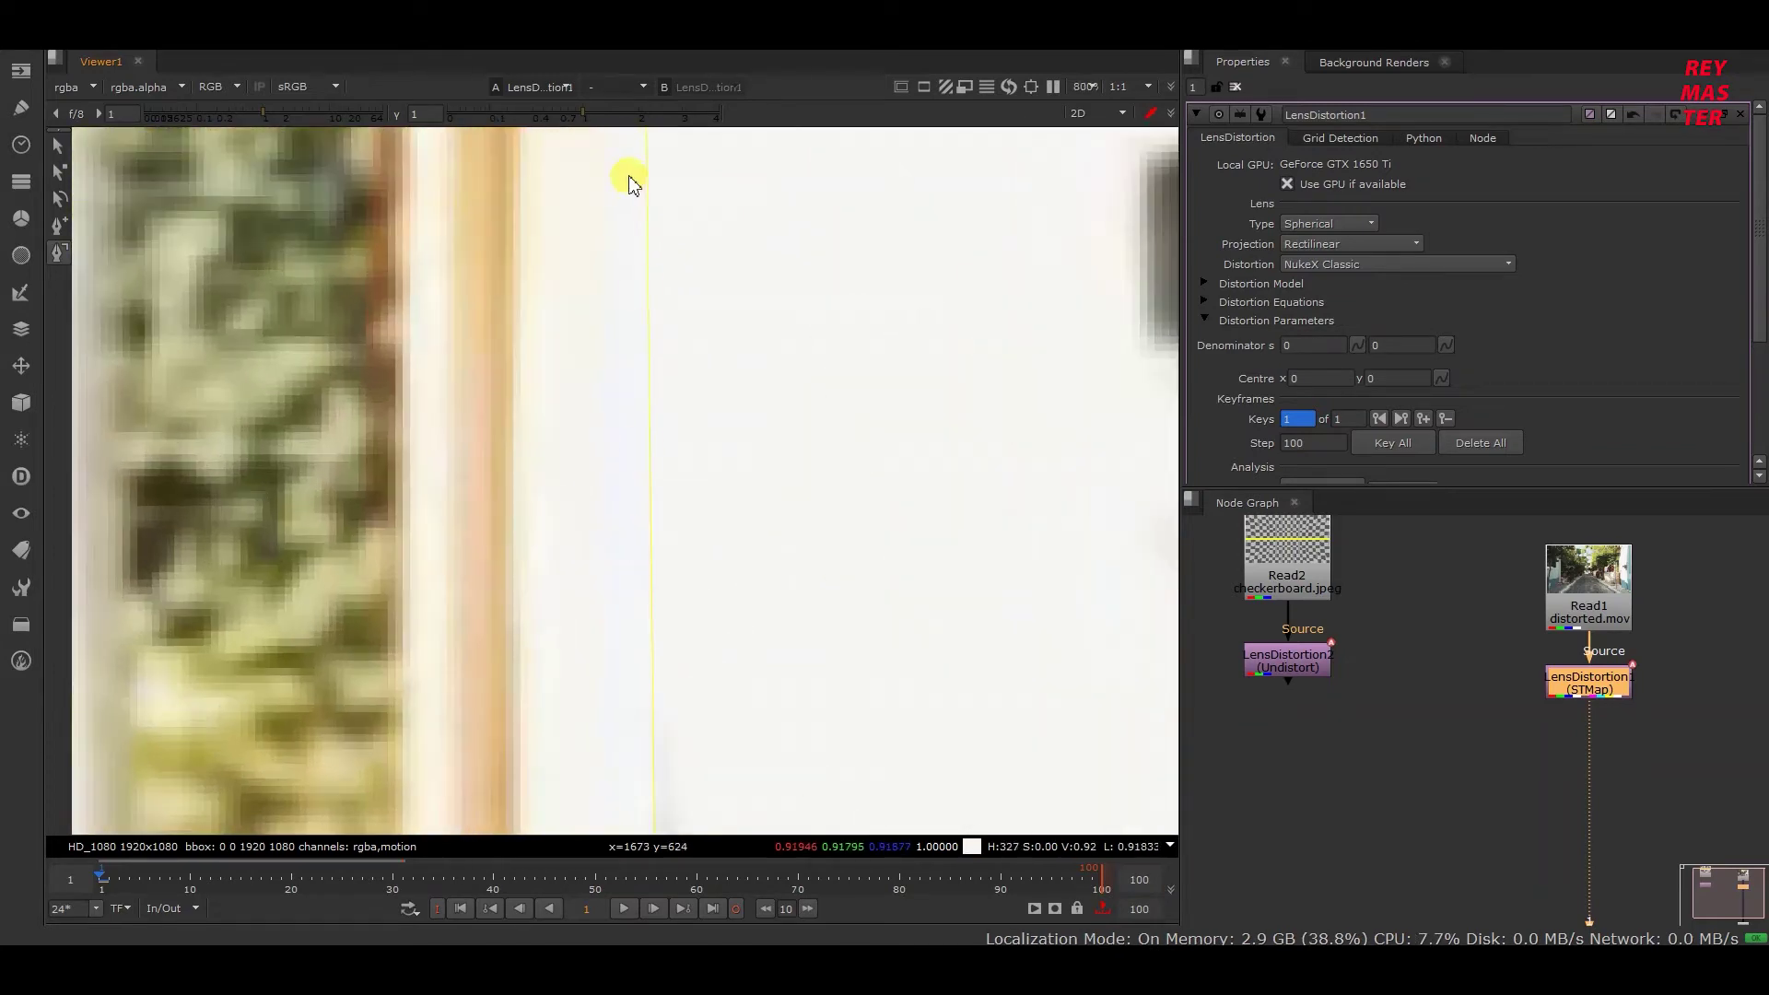
pyautogui.scroll(-9, 671, 426)
pyautogui.scroll(2, 667, 439)
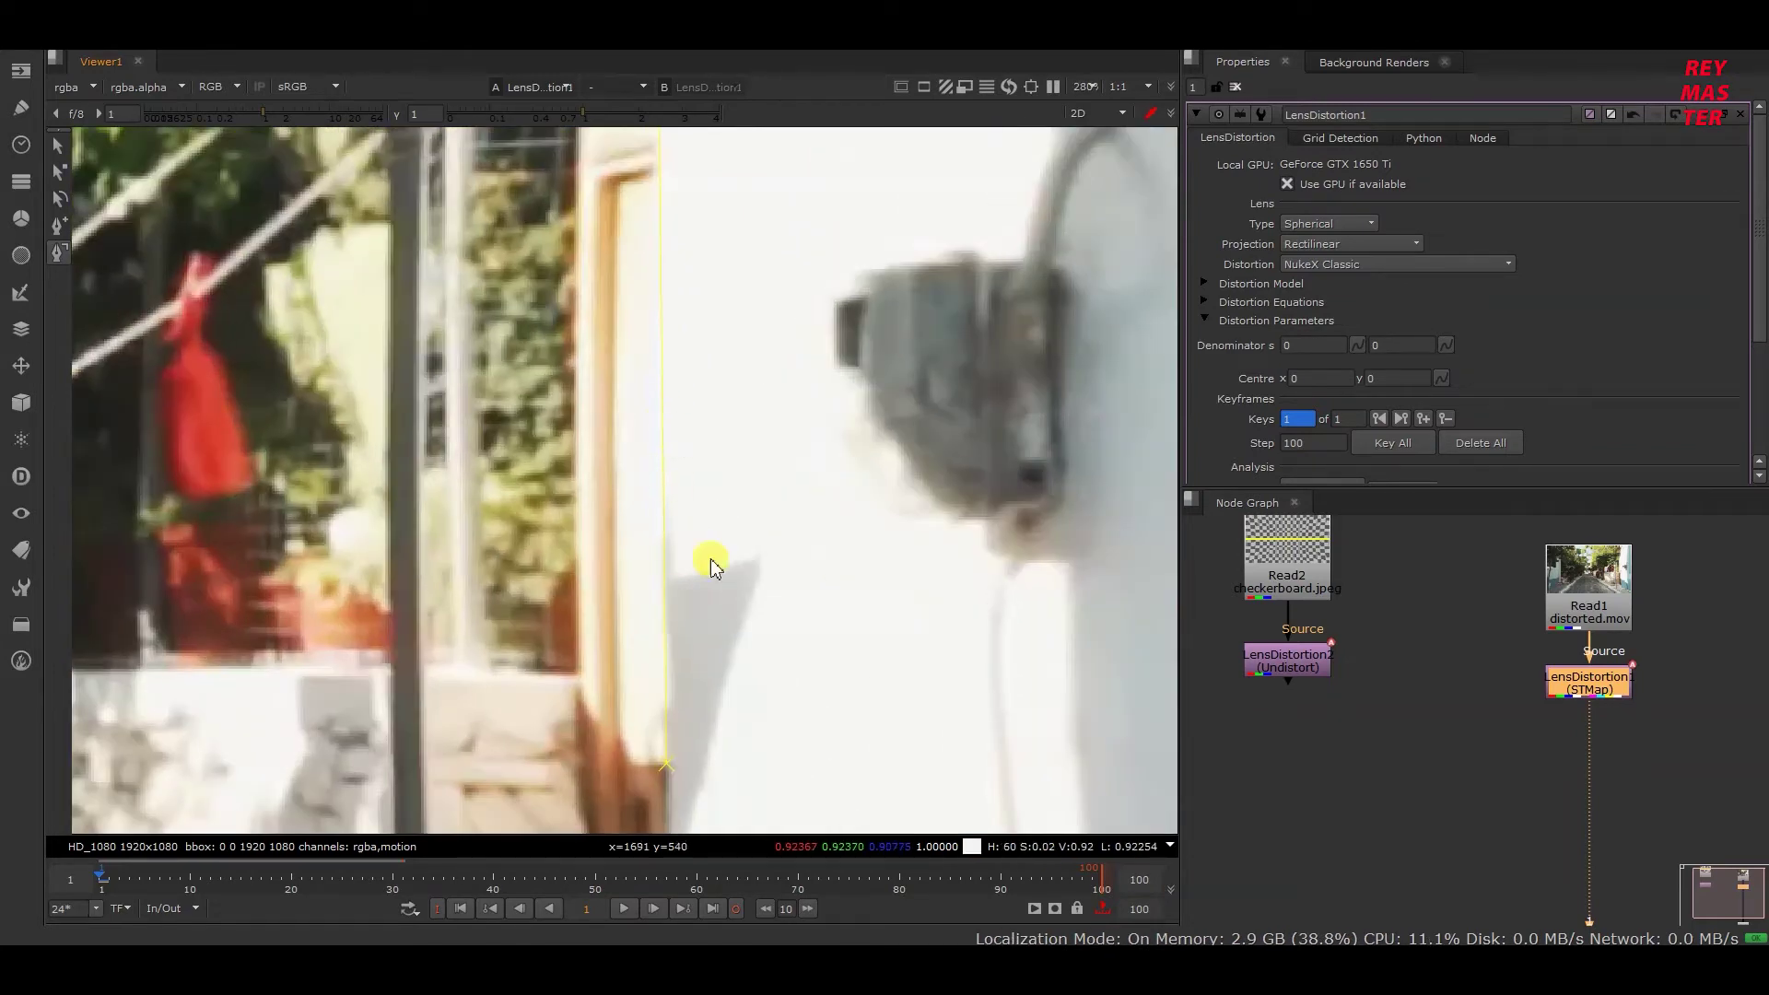
pyautogui.moveTo(710, 558); pyautogui.dragTo(727, 339, button='middle')
pyautogui.scroll(1, 785, 705)
pyautogui.moveTo(785, 706); pyautogui.dragTo(786, 344, button='middle')
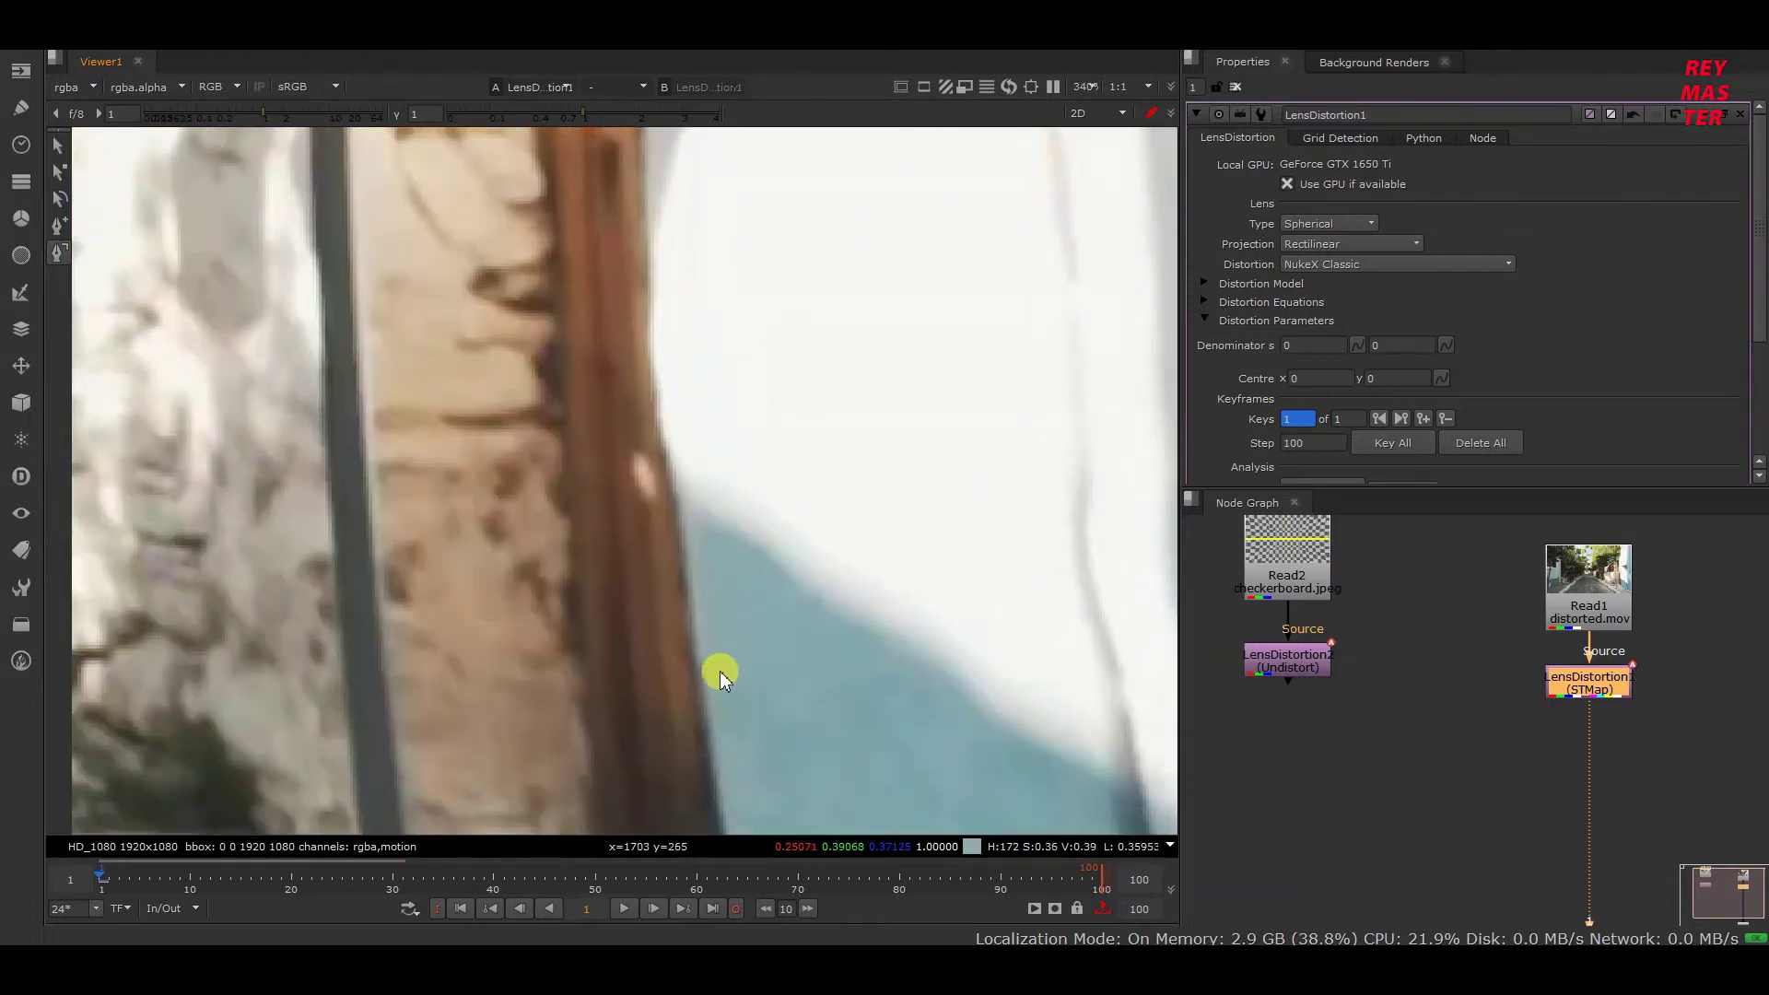
pyautogui.moveTo(698, 666); pyautogui.dragTo(619, 538, button='middle')
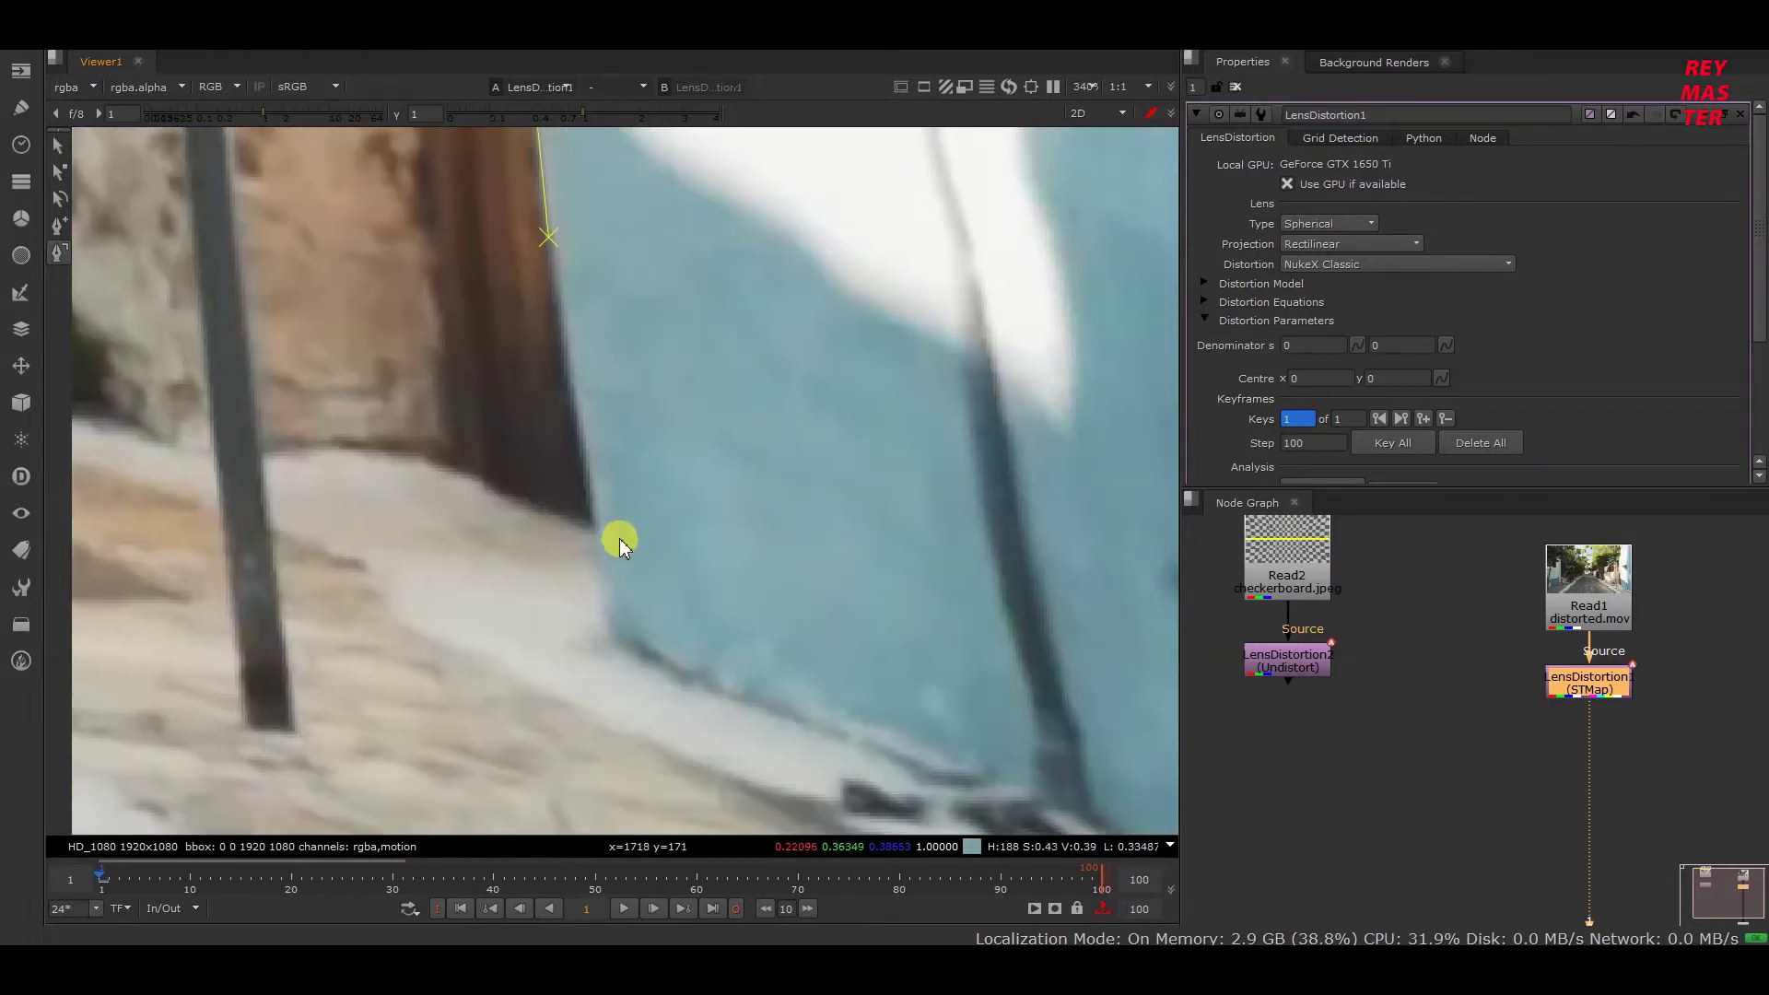
pyautogui.click(608, 634)
pyautogui.scroll(-6, 695, 444)
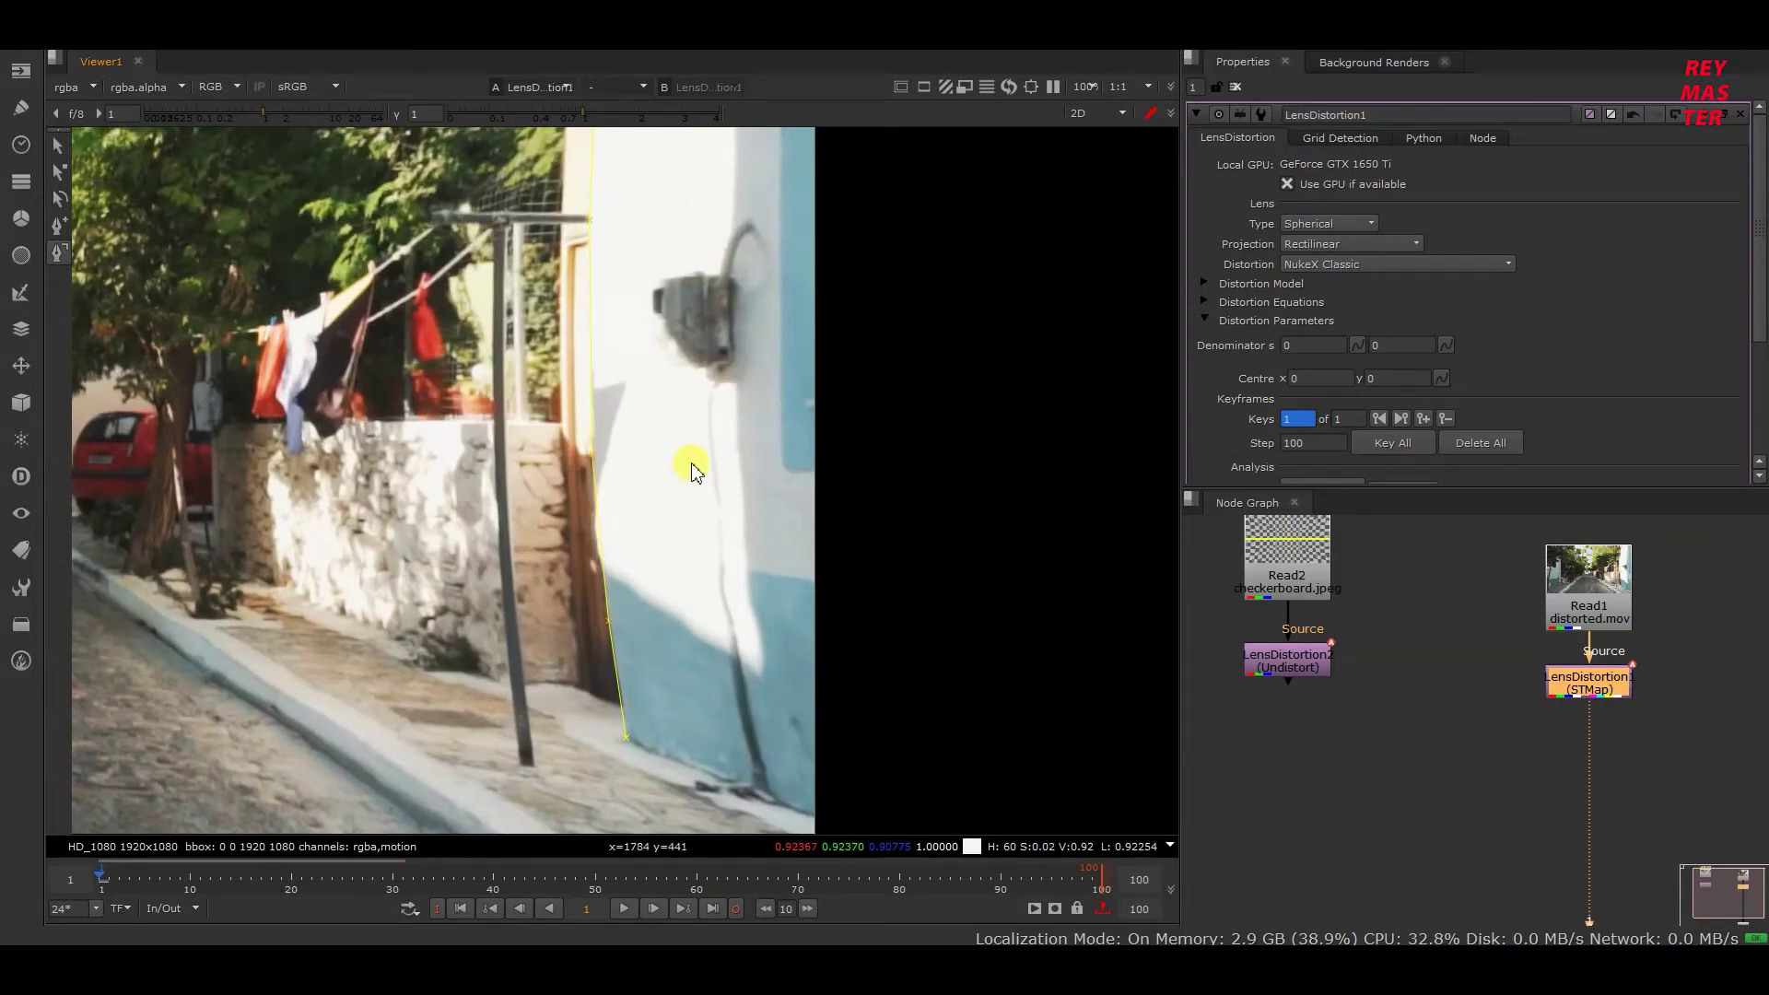
# Step: Draw a feature line along the clothesline pole's edge, placing points from just below the crossbar down to the pole's foot
pyautogui.moveTo(518, 487); pyautogui.dragTo(712, 470, button='middle')
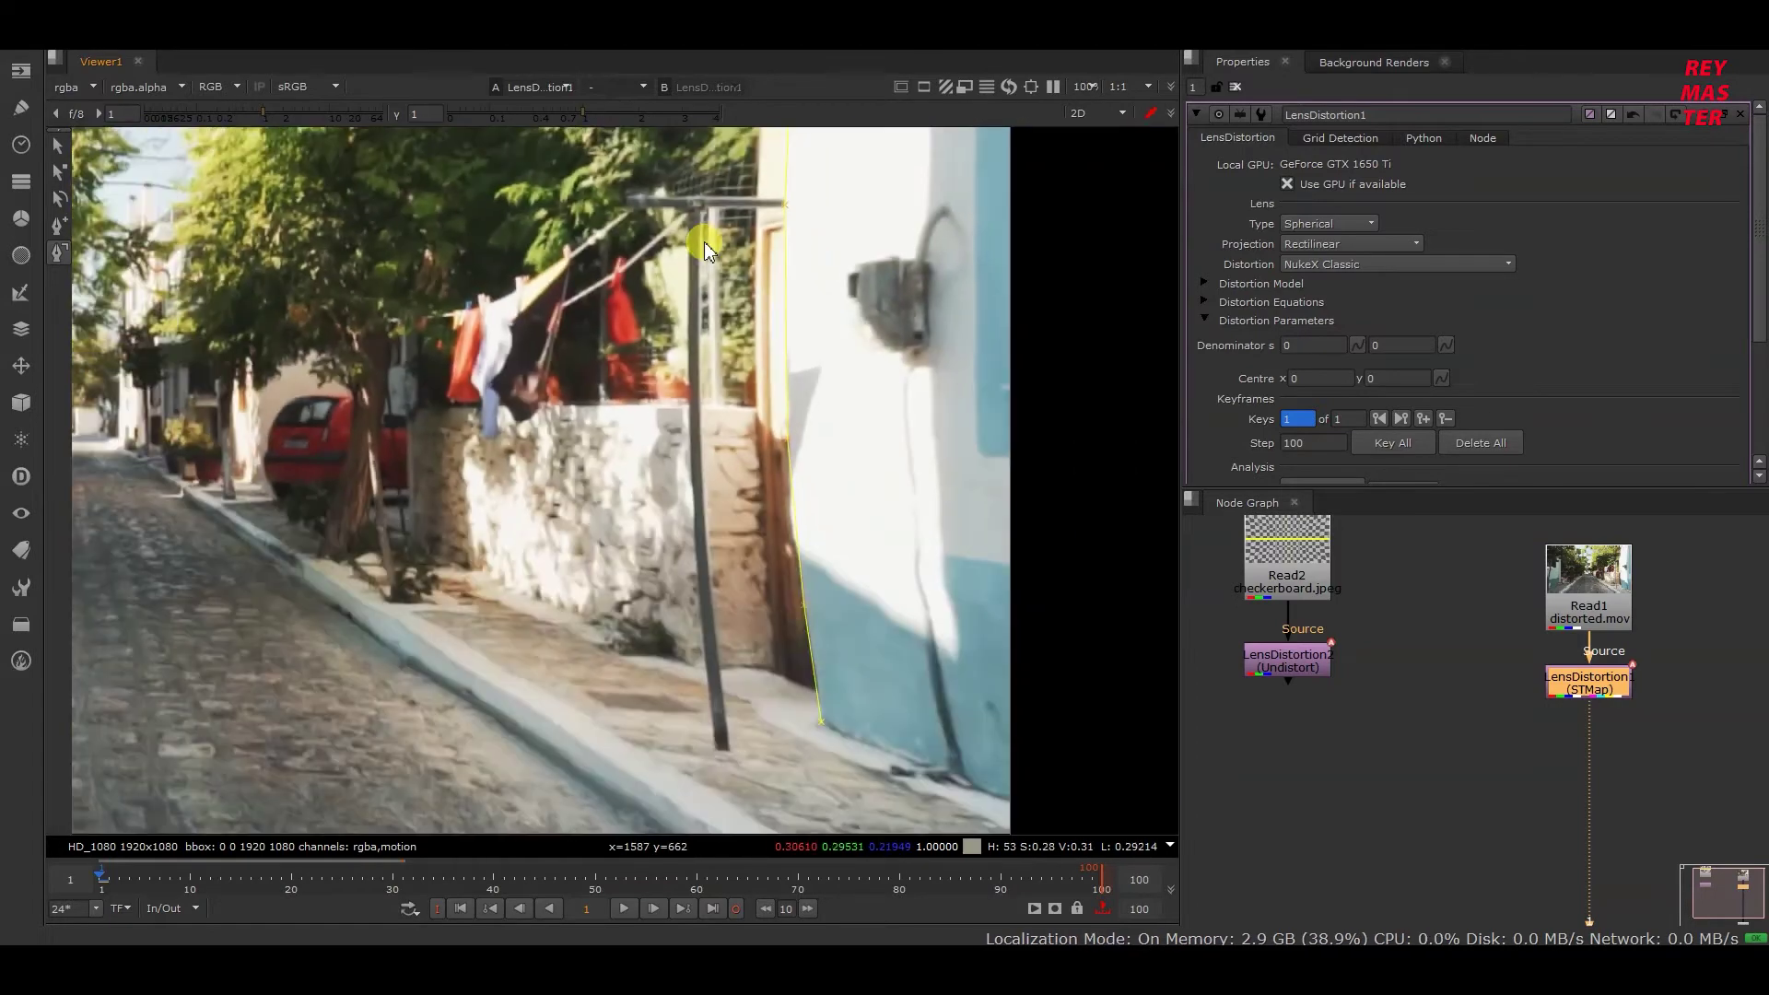
pyautogui.scroll(4, 834, 210)
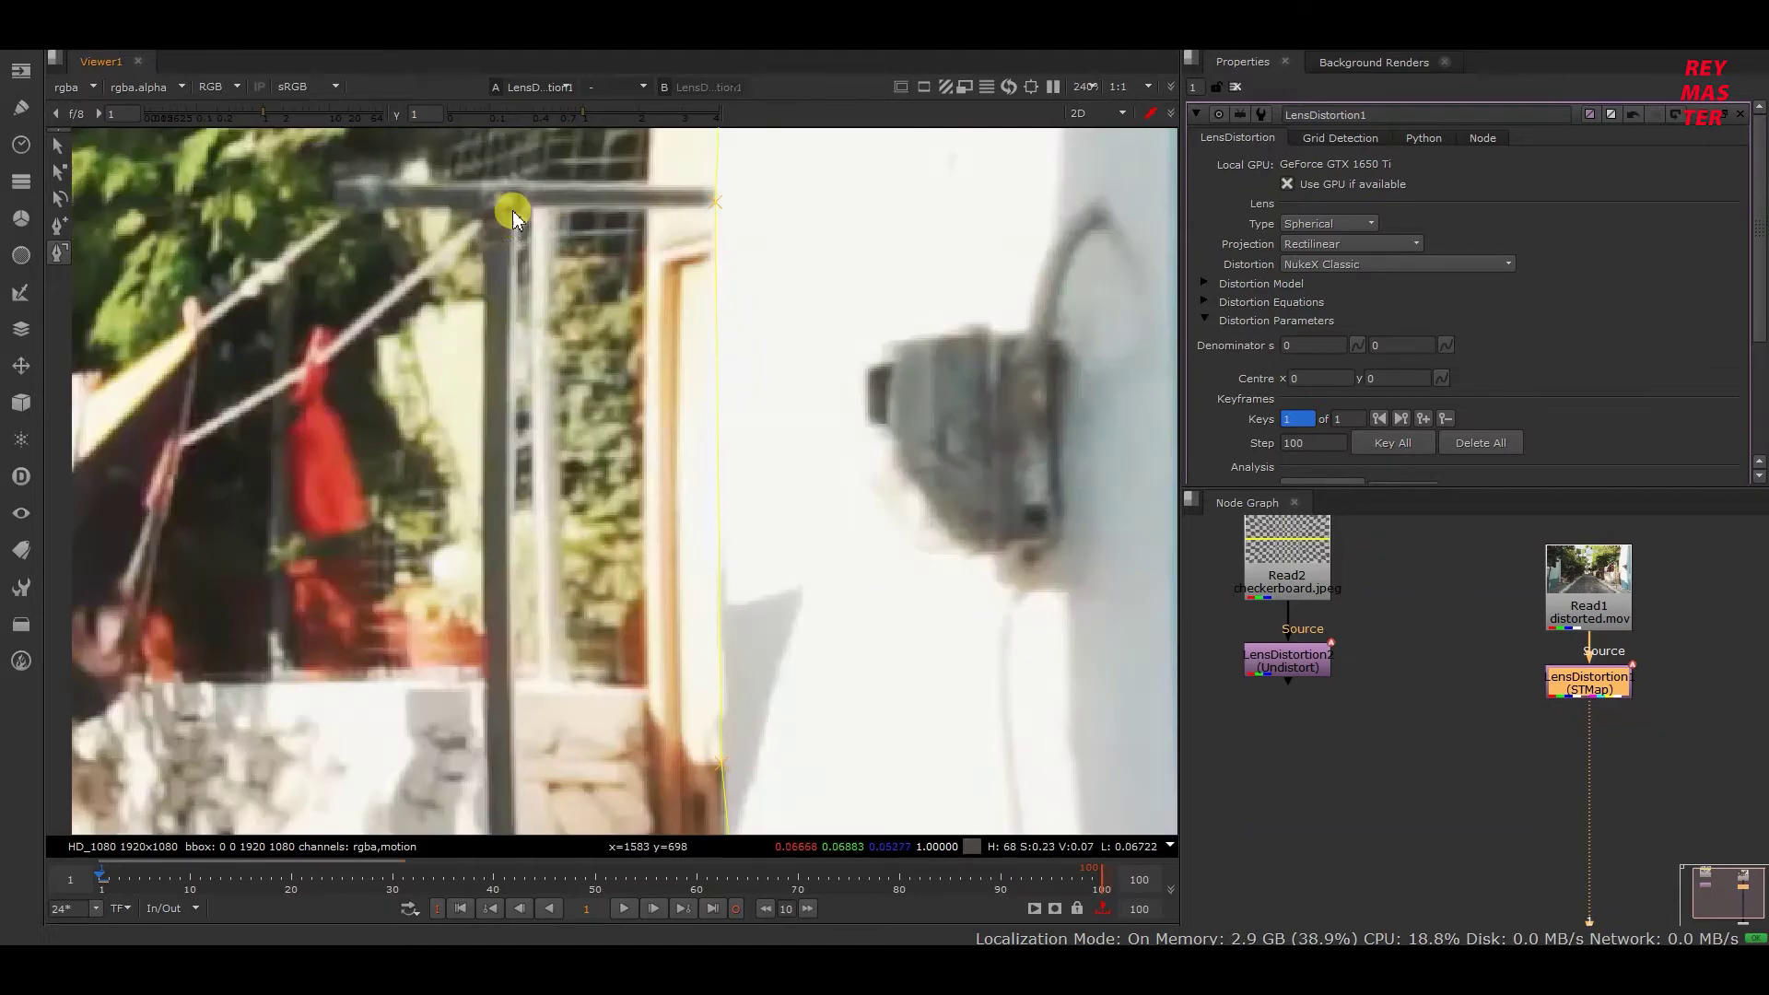
pyautogui.click(510, 216)
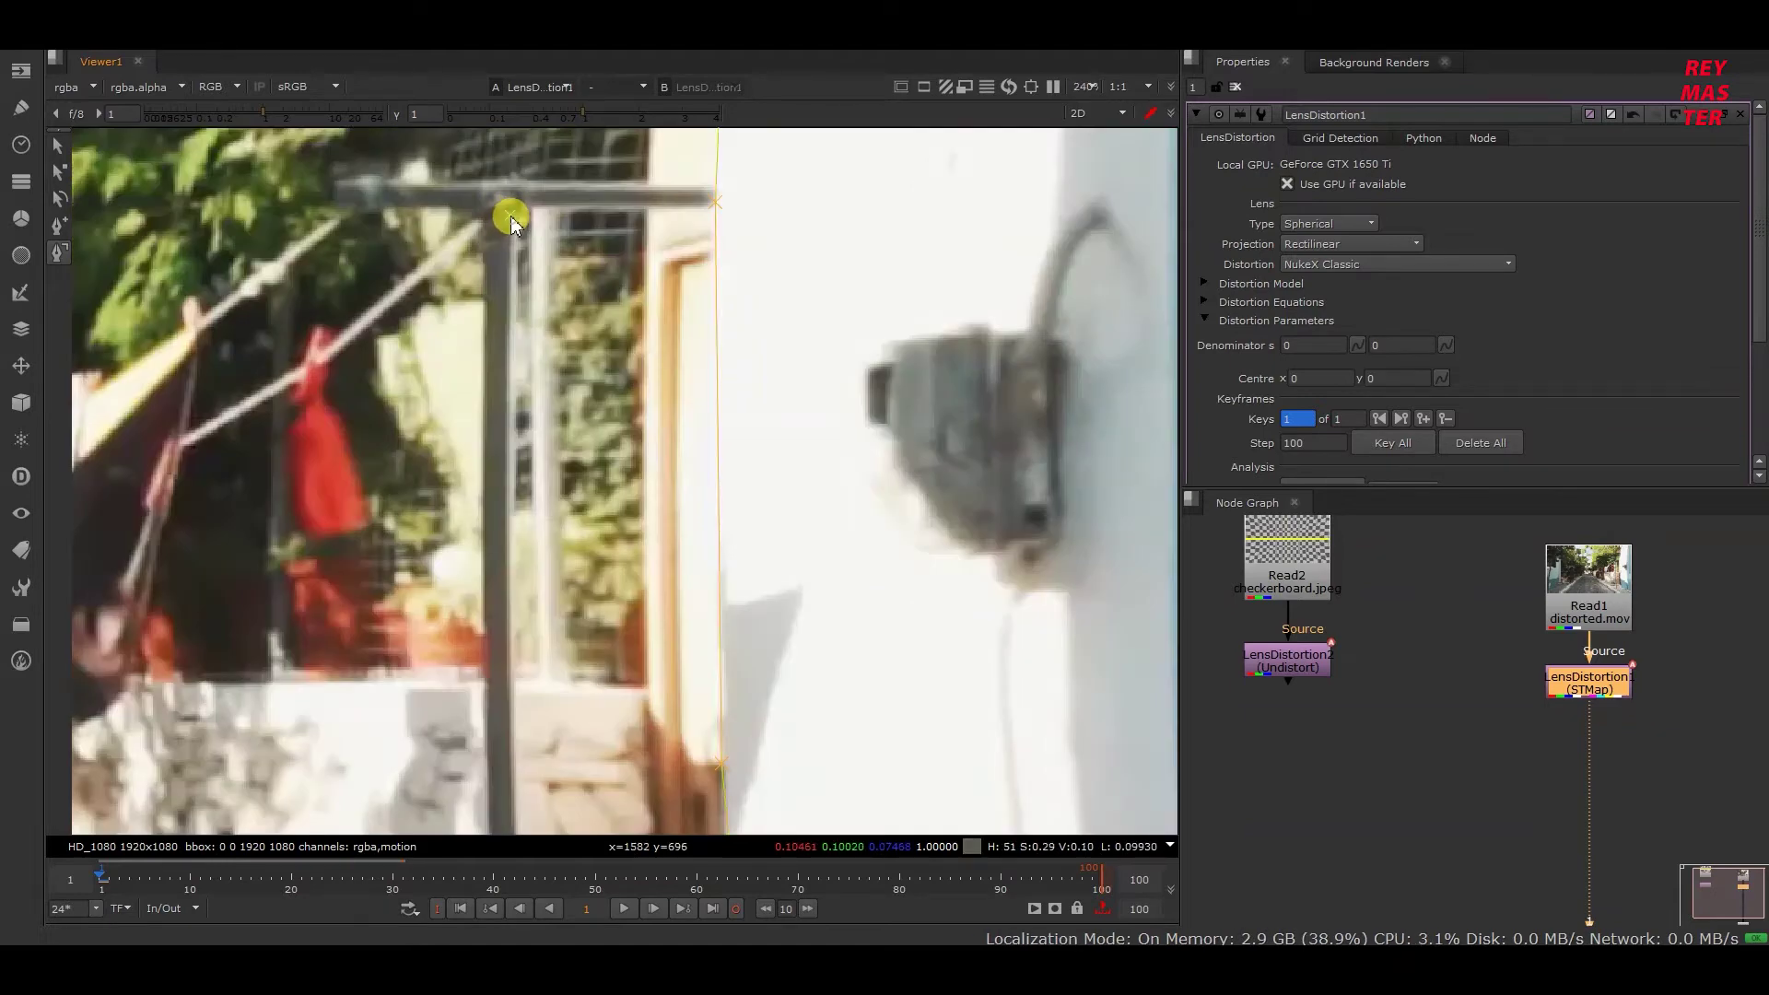
pyautogui.click(507, 547)
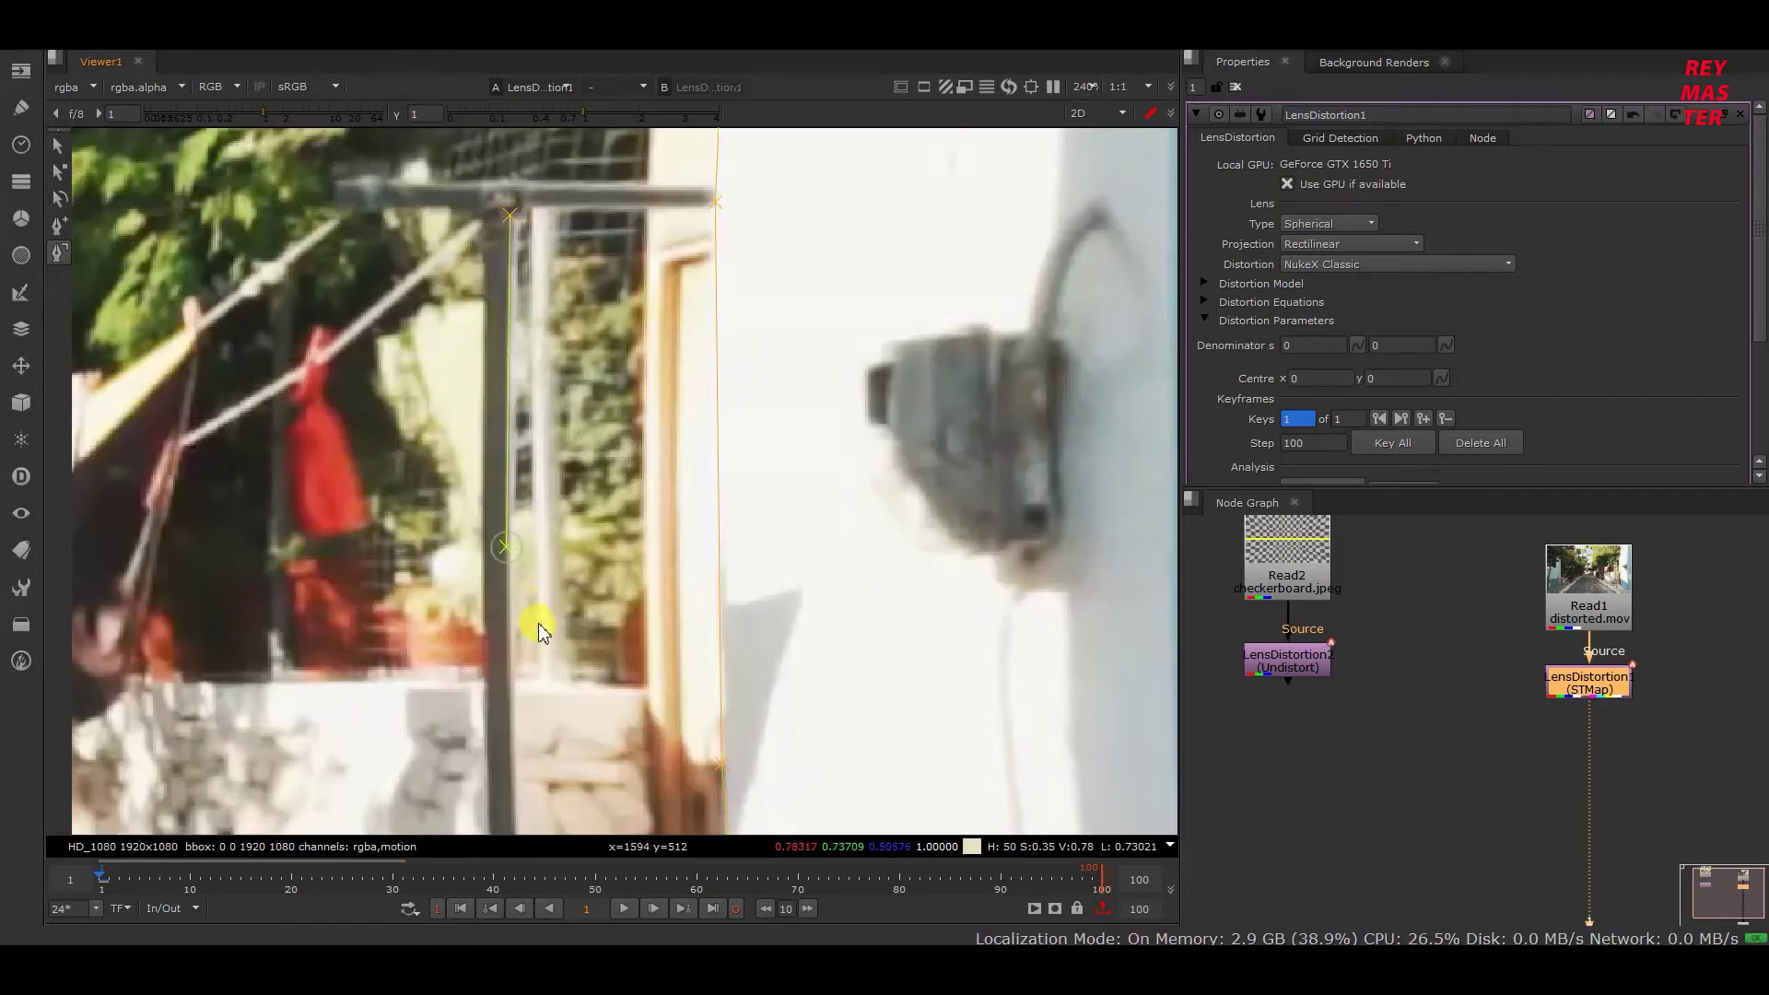
pyautogui.moveTo(533, 620); pyautogui.dragTo(517, 331, button='middle')
pyautogui.moveTo(505, 514); pyautogui.dragTo(510, 307, button='middle')
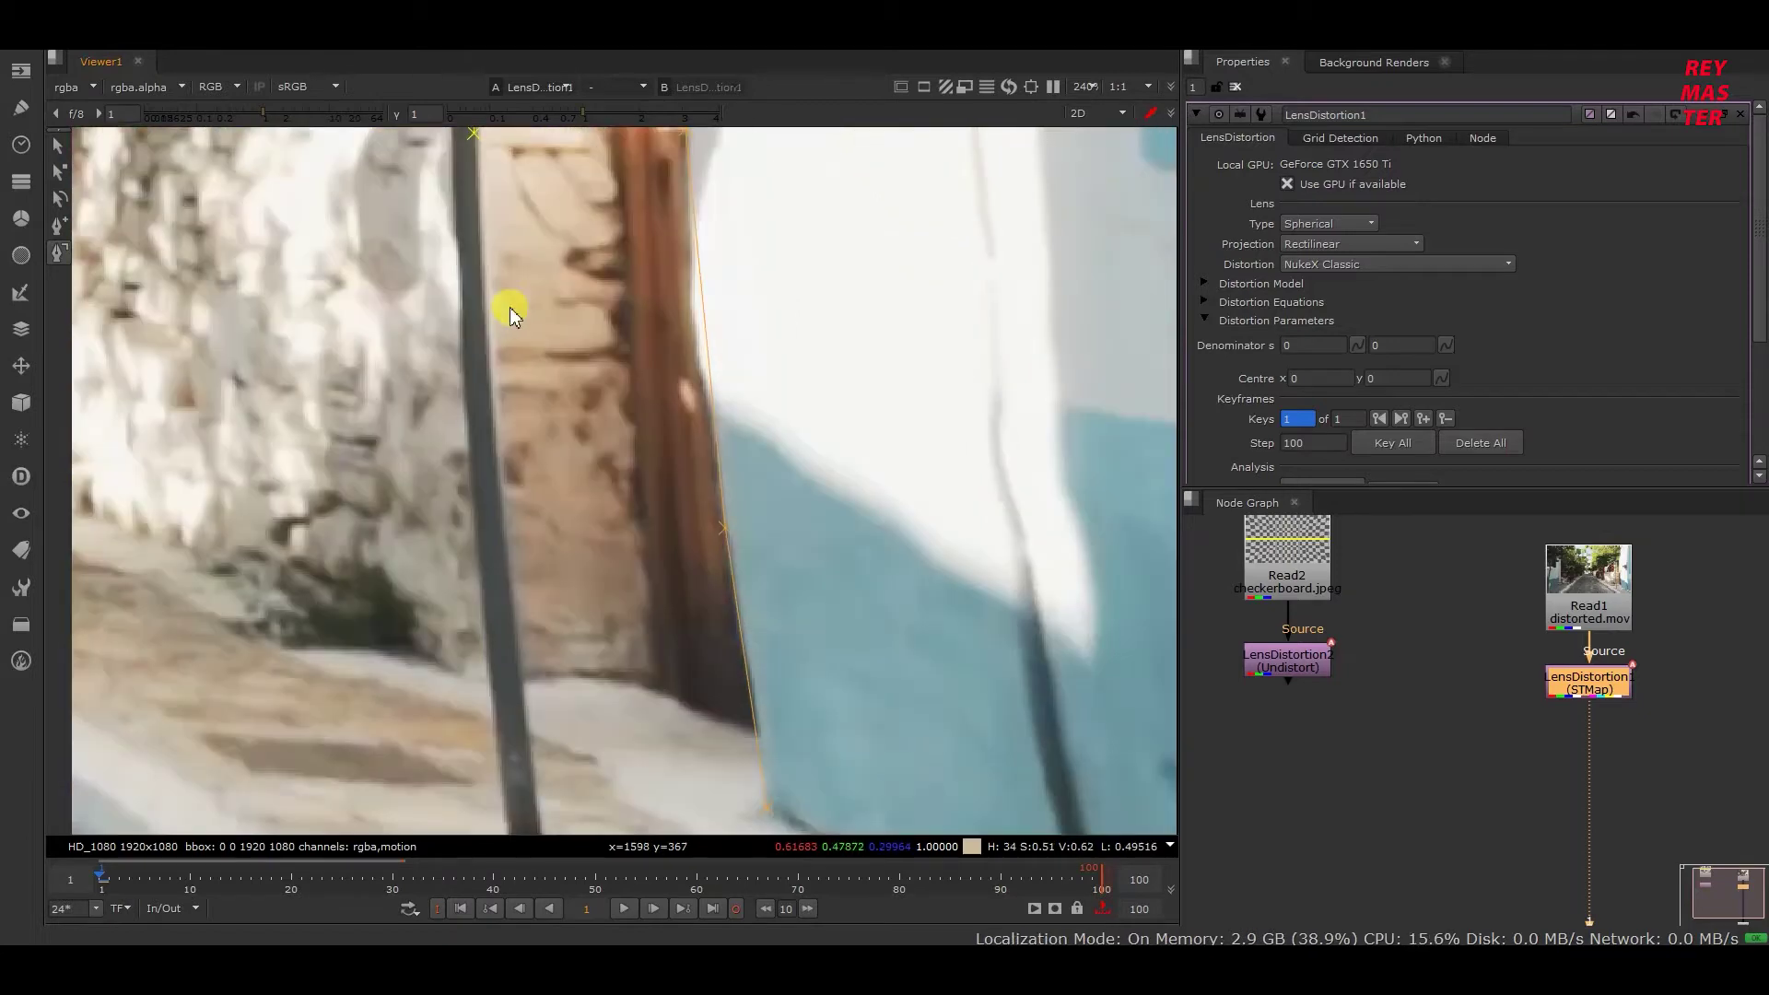
pyautogui.click(494, 453)
pyautogui.moveTo(551, 615); pyautogui.dragTo(470, 389, button='middle')
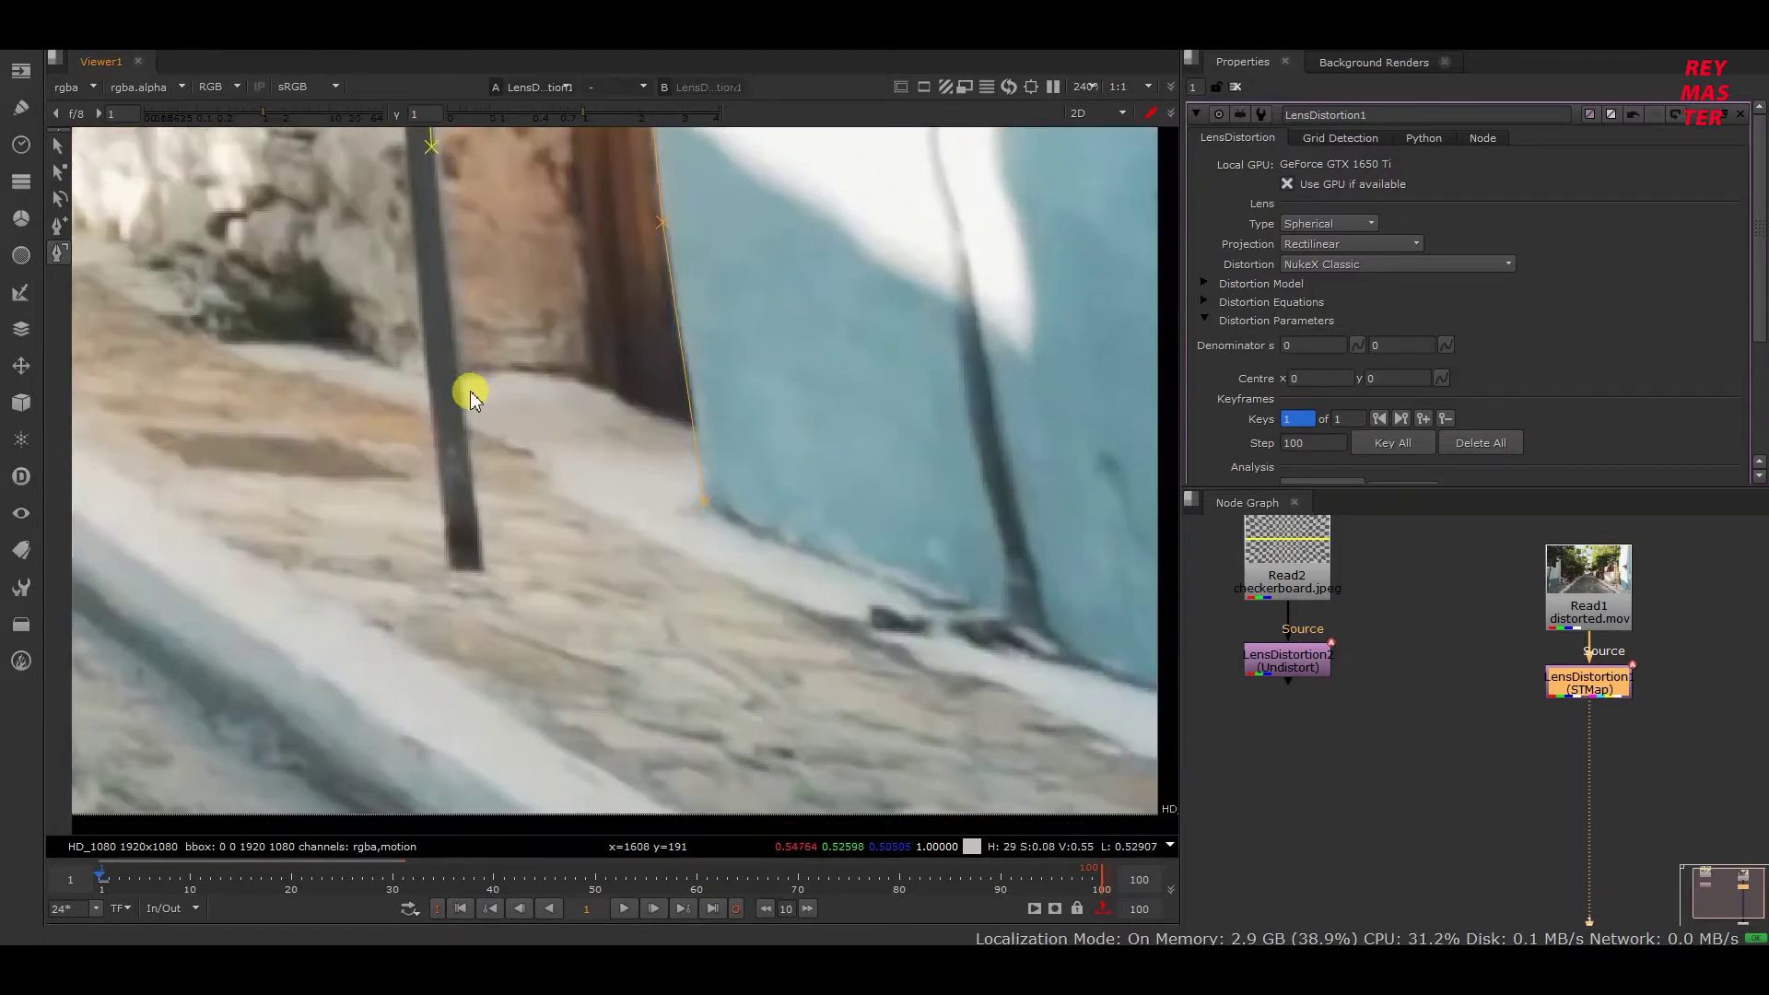
pyautogui.click(457, 392)
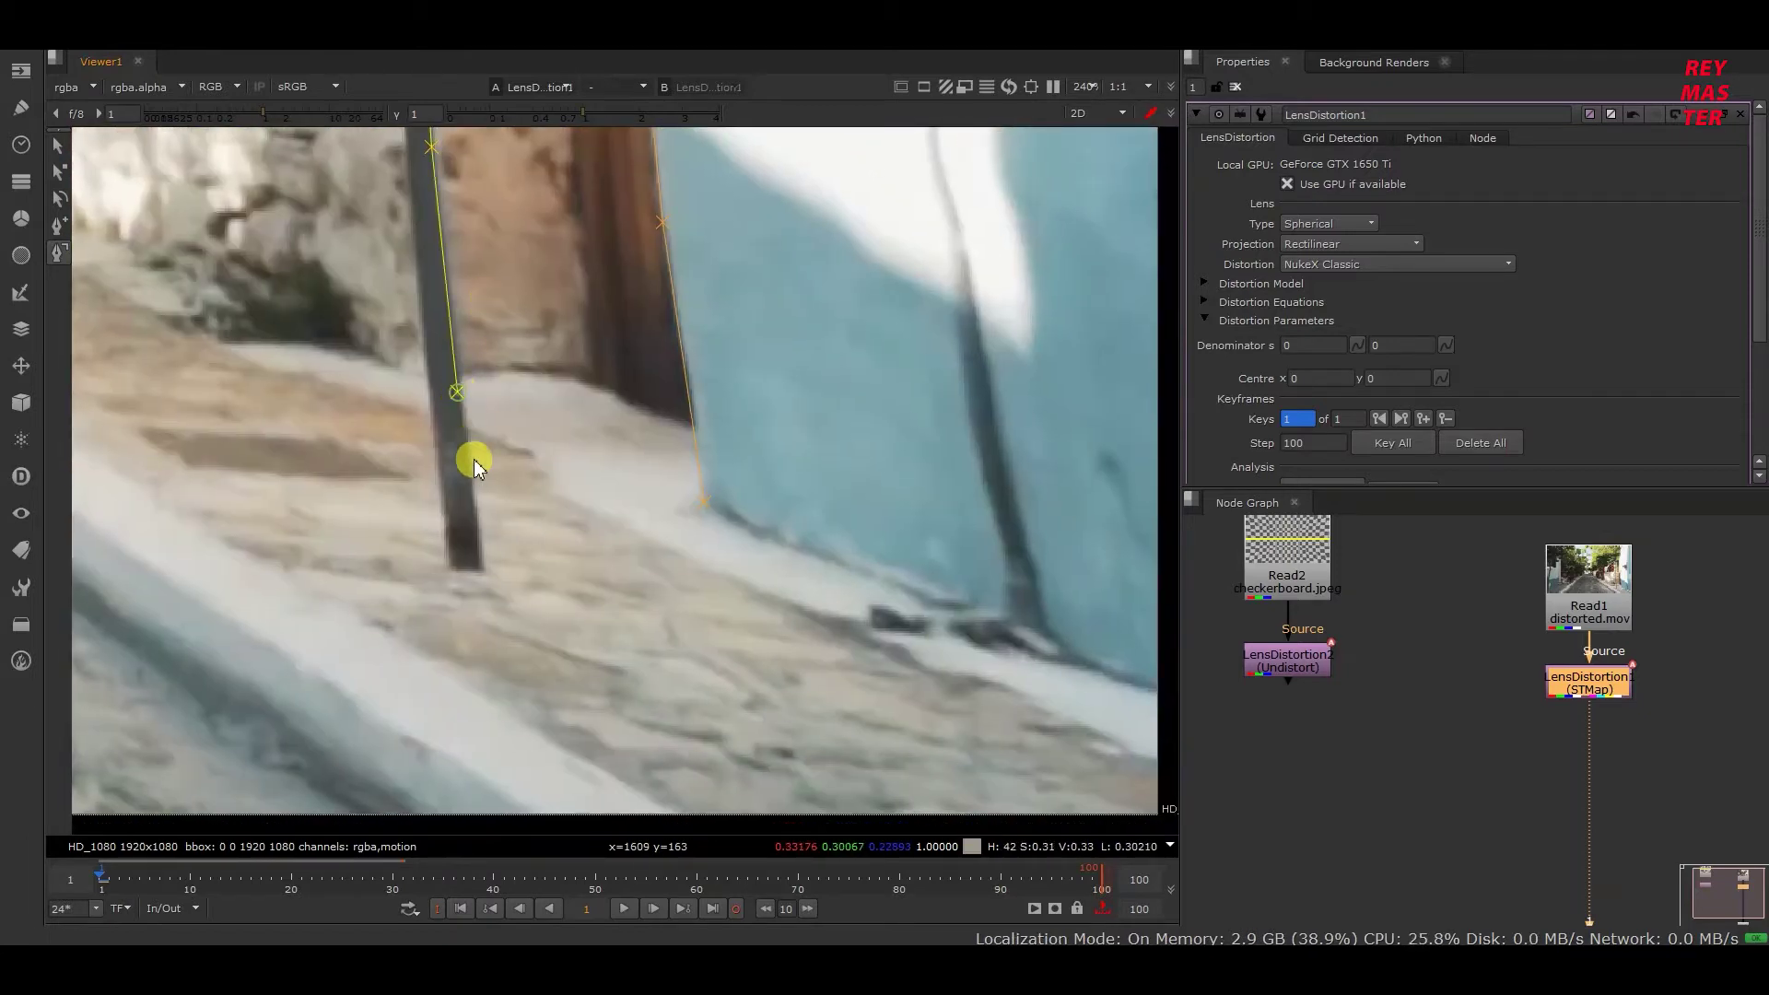
pyautogui.click(484, 562)
pyautogui.scroll(-5, 484, 562)
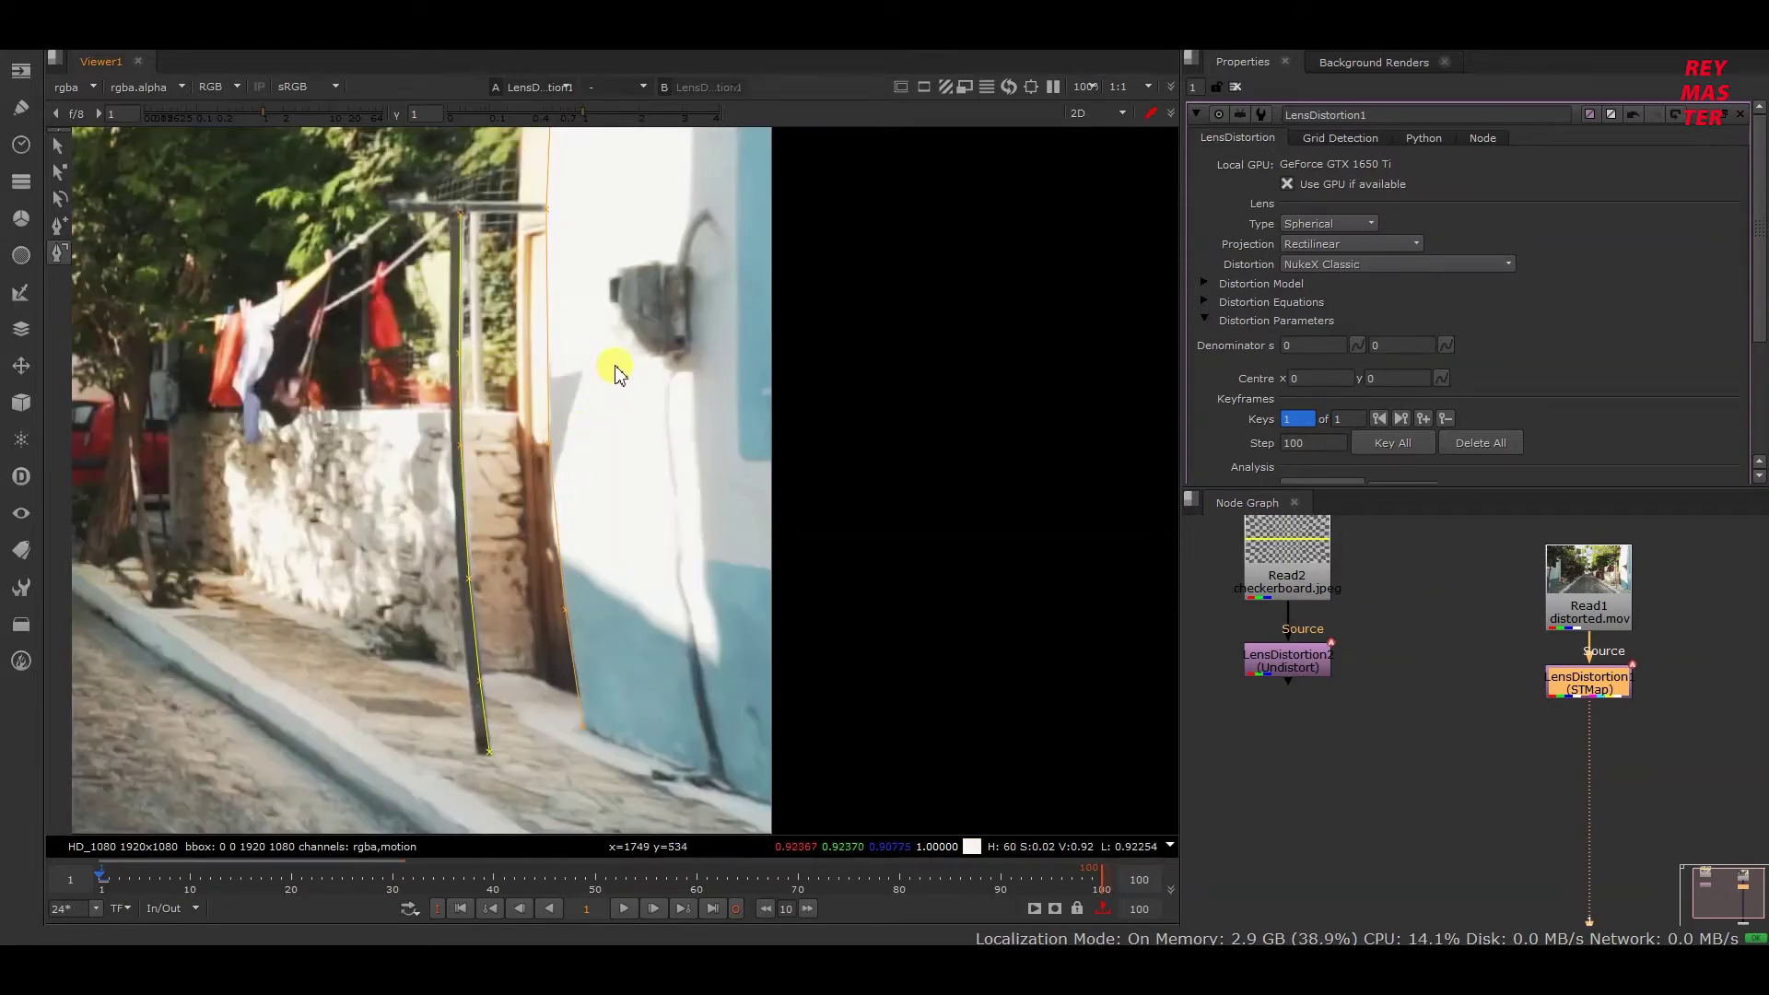
# Step: Draw a feature line along the boundary between the light and dark blue paint, from the tree trunk to the drainpipe
pyautogui.moveTo(375, 513); pyautogui.dragTo(916, 446, button='middle')
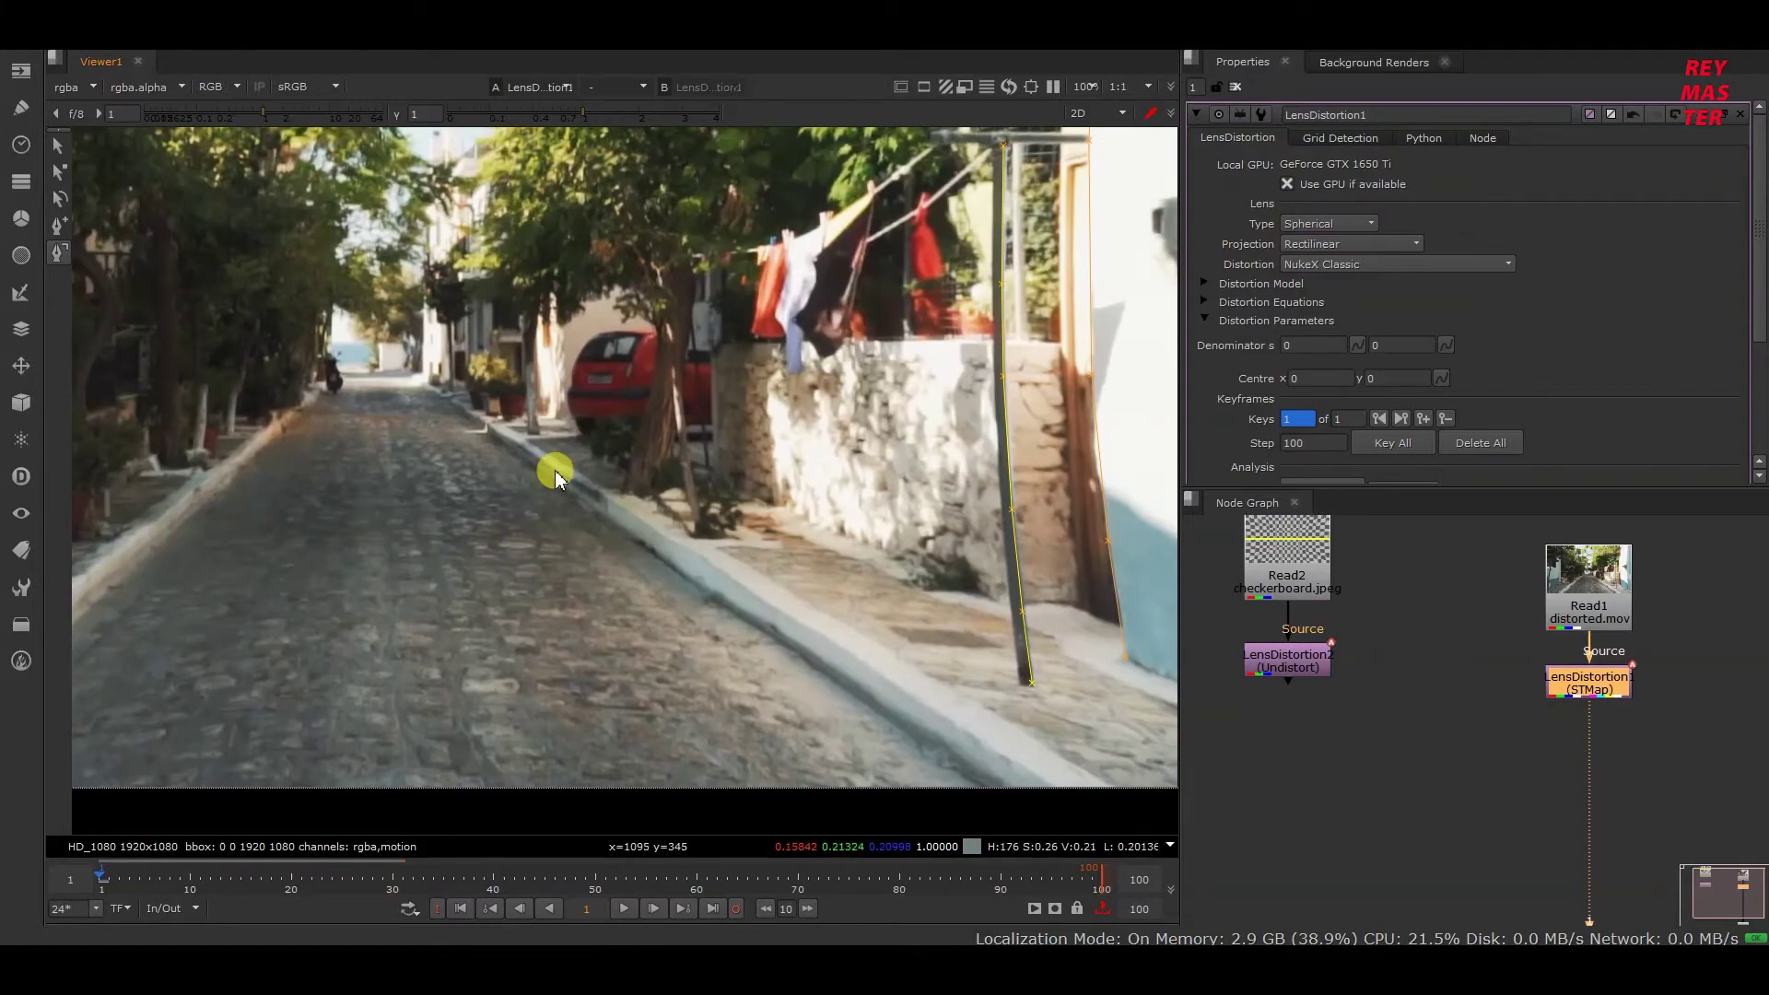
pyautogui.moveTo(556, 475); pyautogui.dragTo(1281, 493, button='middle')
pyautogui.scroll(3, 348, 454)
pyautogui.moveTo(496, 417); pyautogui.dragTo(170, 240, button='middle')
pyautogui.scroll(-3, 517, 679)
pyautogui.moveTo(527, 304); pyautogui.dragTo(407, 679, button='middle')
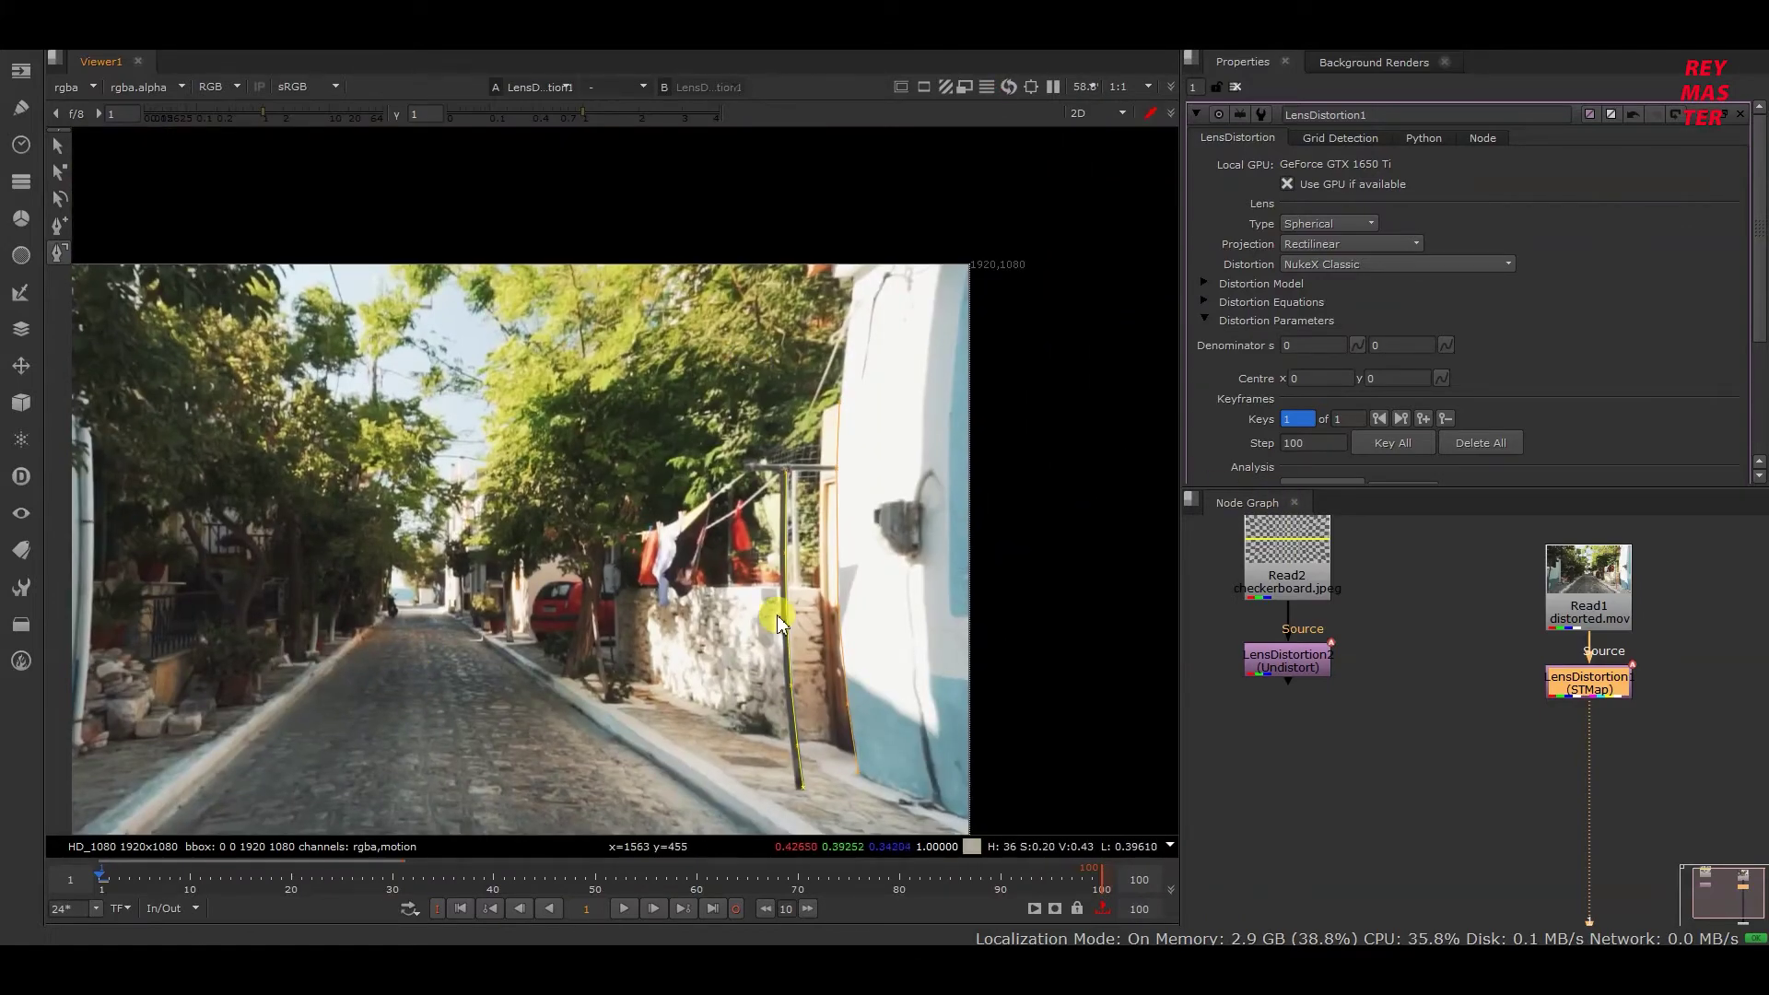
pyautogui.moveTo(520, 624); pyautogui.dragTo(1149, 466, button='middle')
pyautogui.scroll(1, 641, 557)
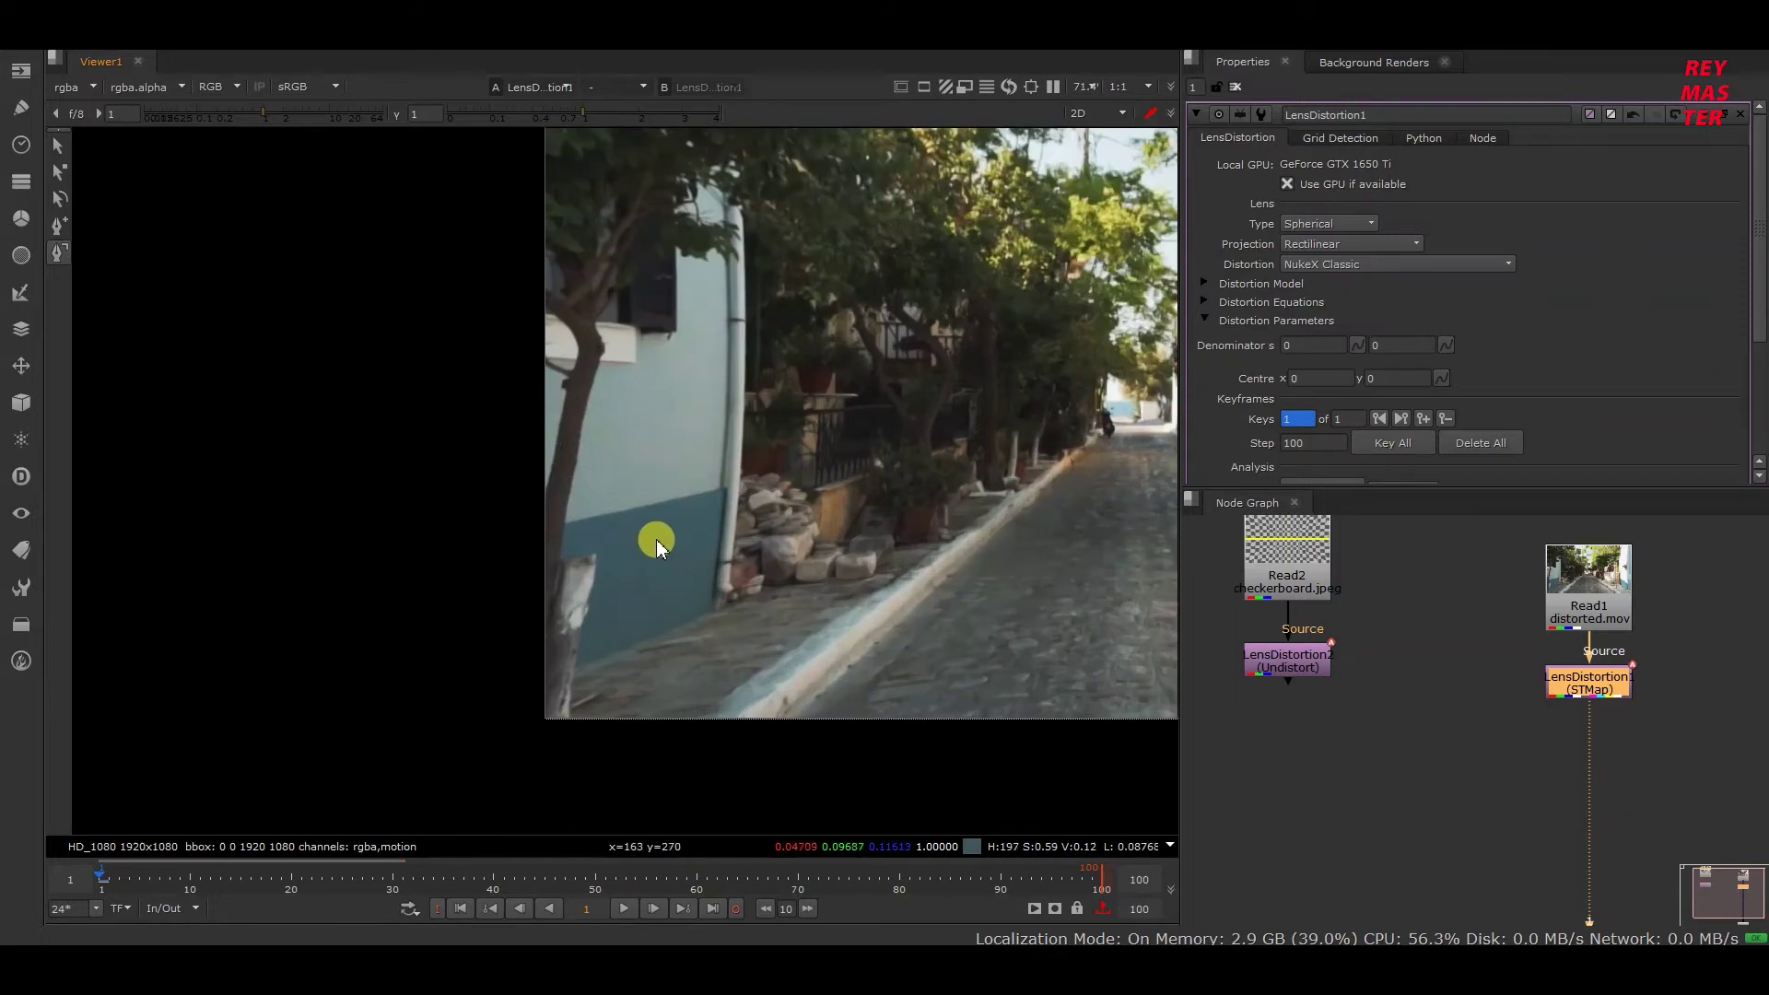
pyautogui.scroll(9, 656, 539)
pyautogui.click(269, 528)
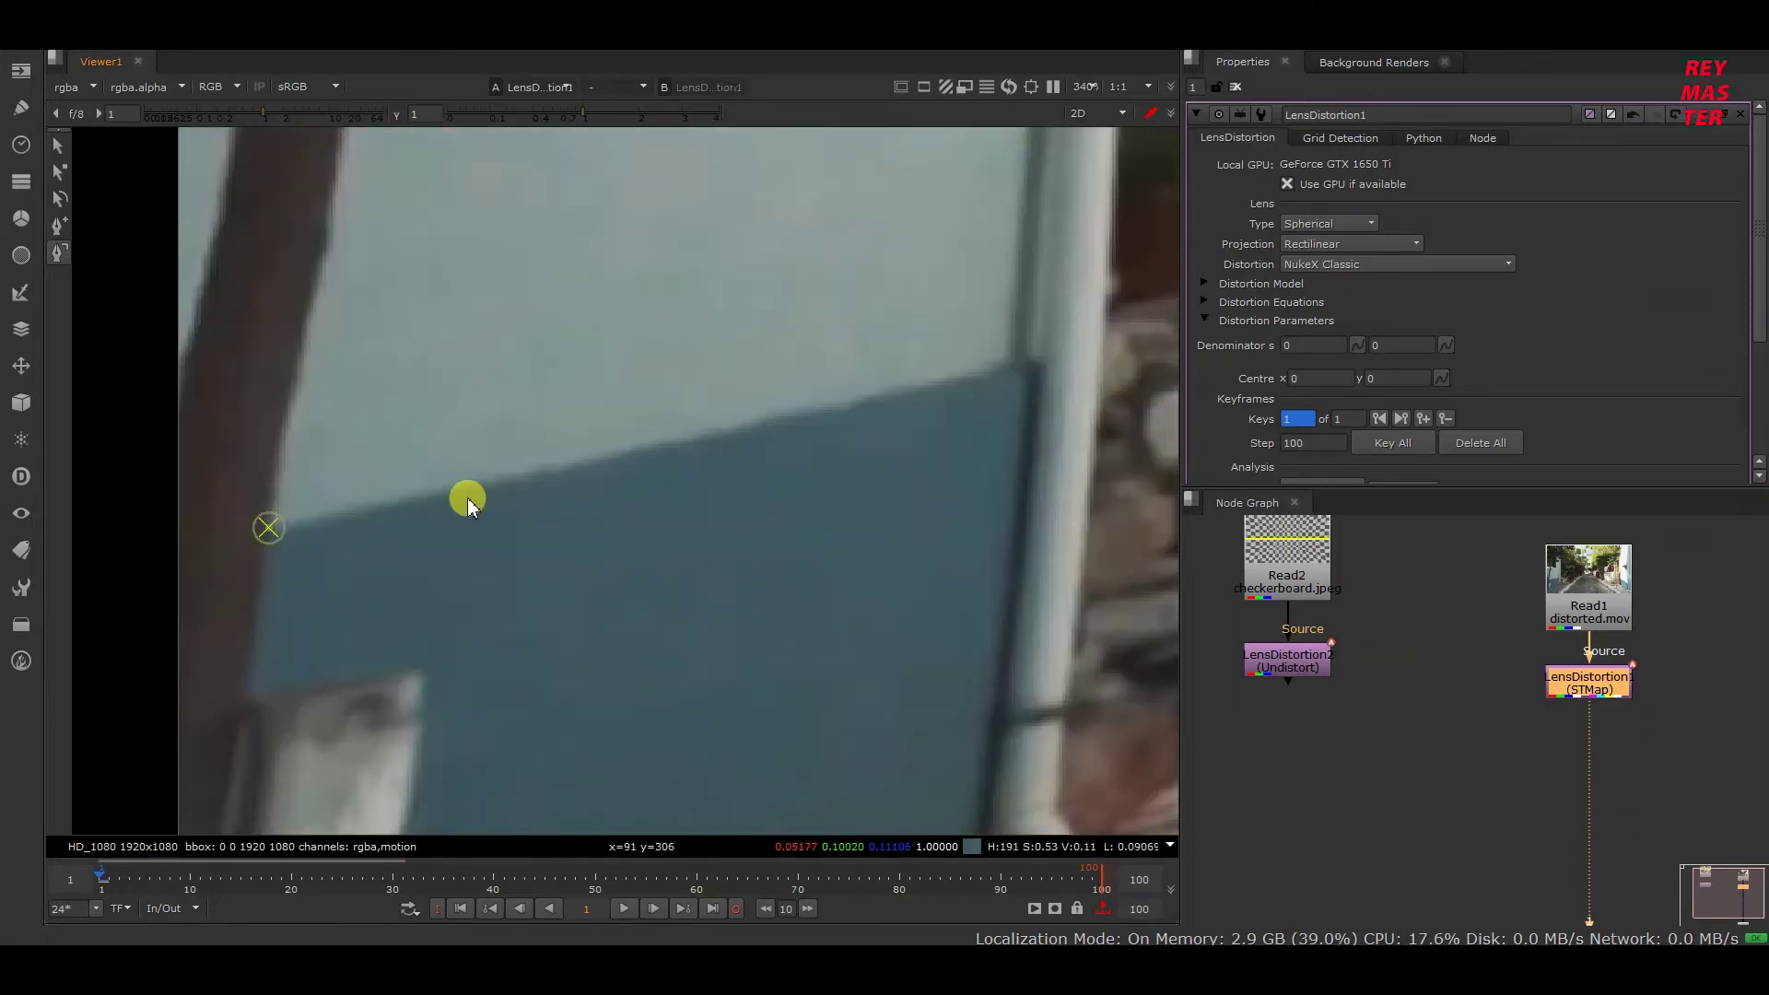
pyautogui.moveTo(743, 406); pyautogui.dragTo(552, 538, button='middle')
pyautogui.scroll(1, 552, 538)
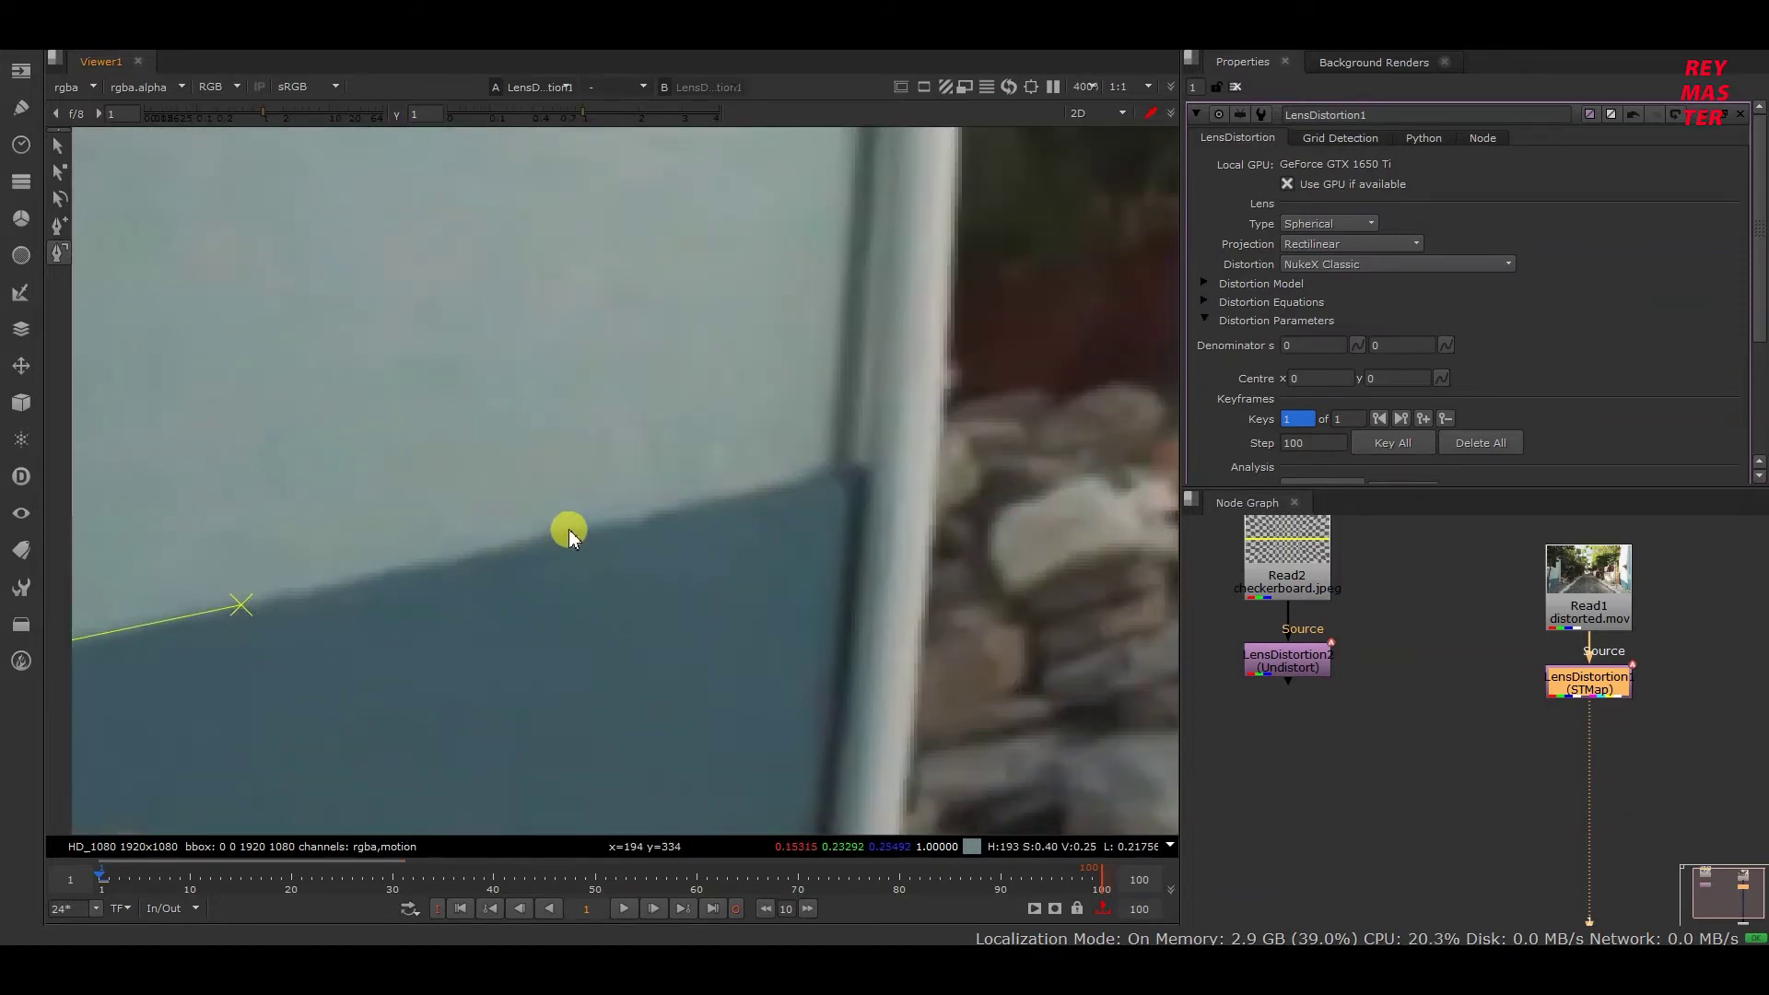
pyautogui.click(567, 529)
pyautogui.click(860, 462)
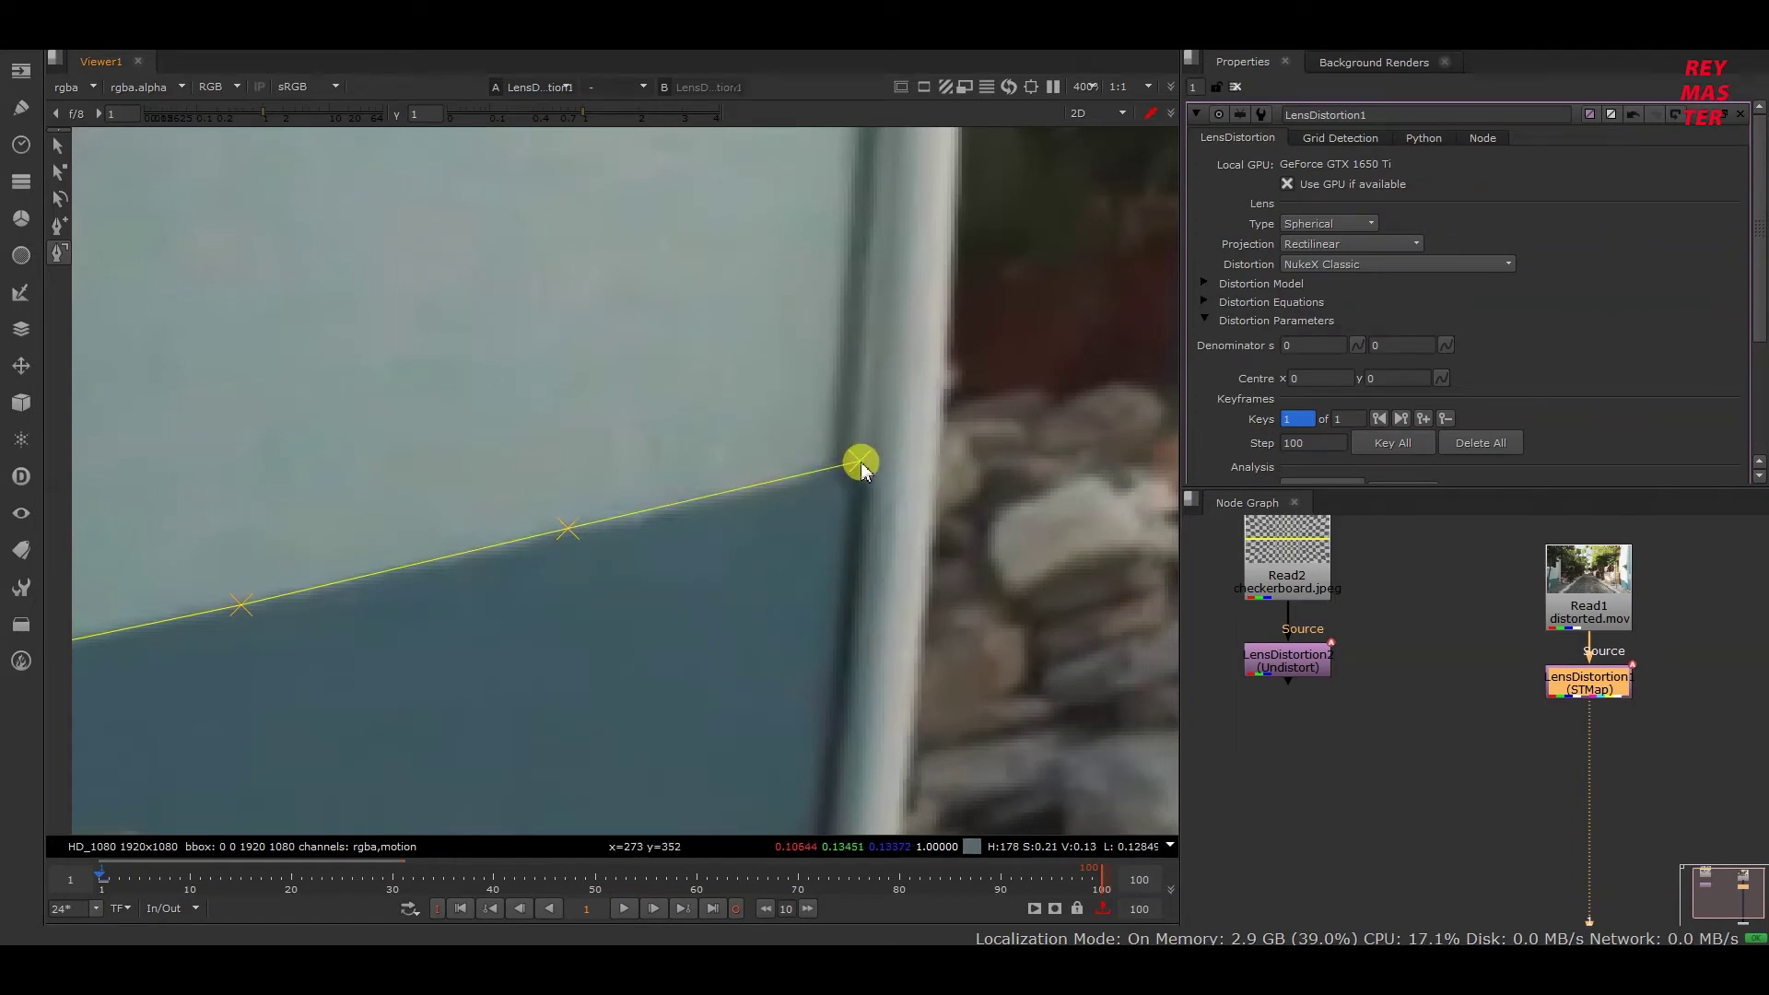
pyautogui.scroll(-2, 765, 414)
# Step: Draw a feature line along the white drainpipe at the blue house's corner, from below the foliage down to the ground
pyautogui.scroll(-3, 764, 419)
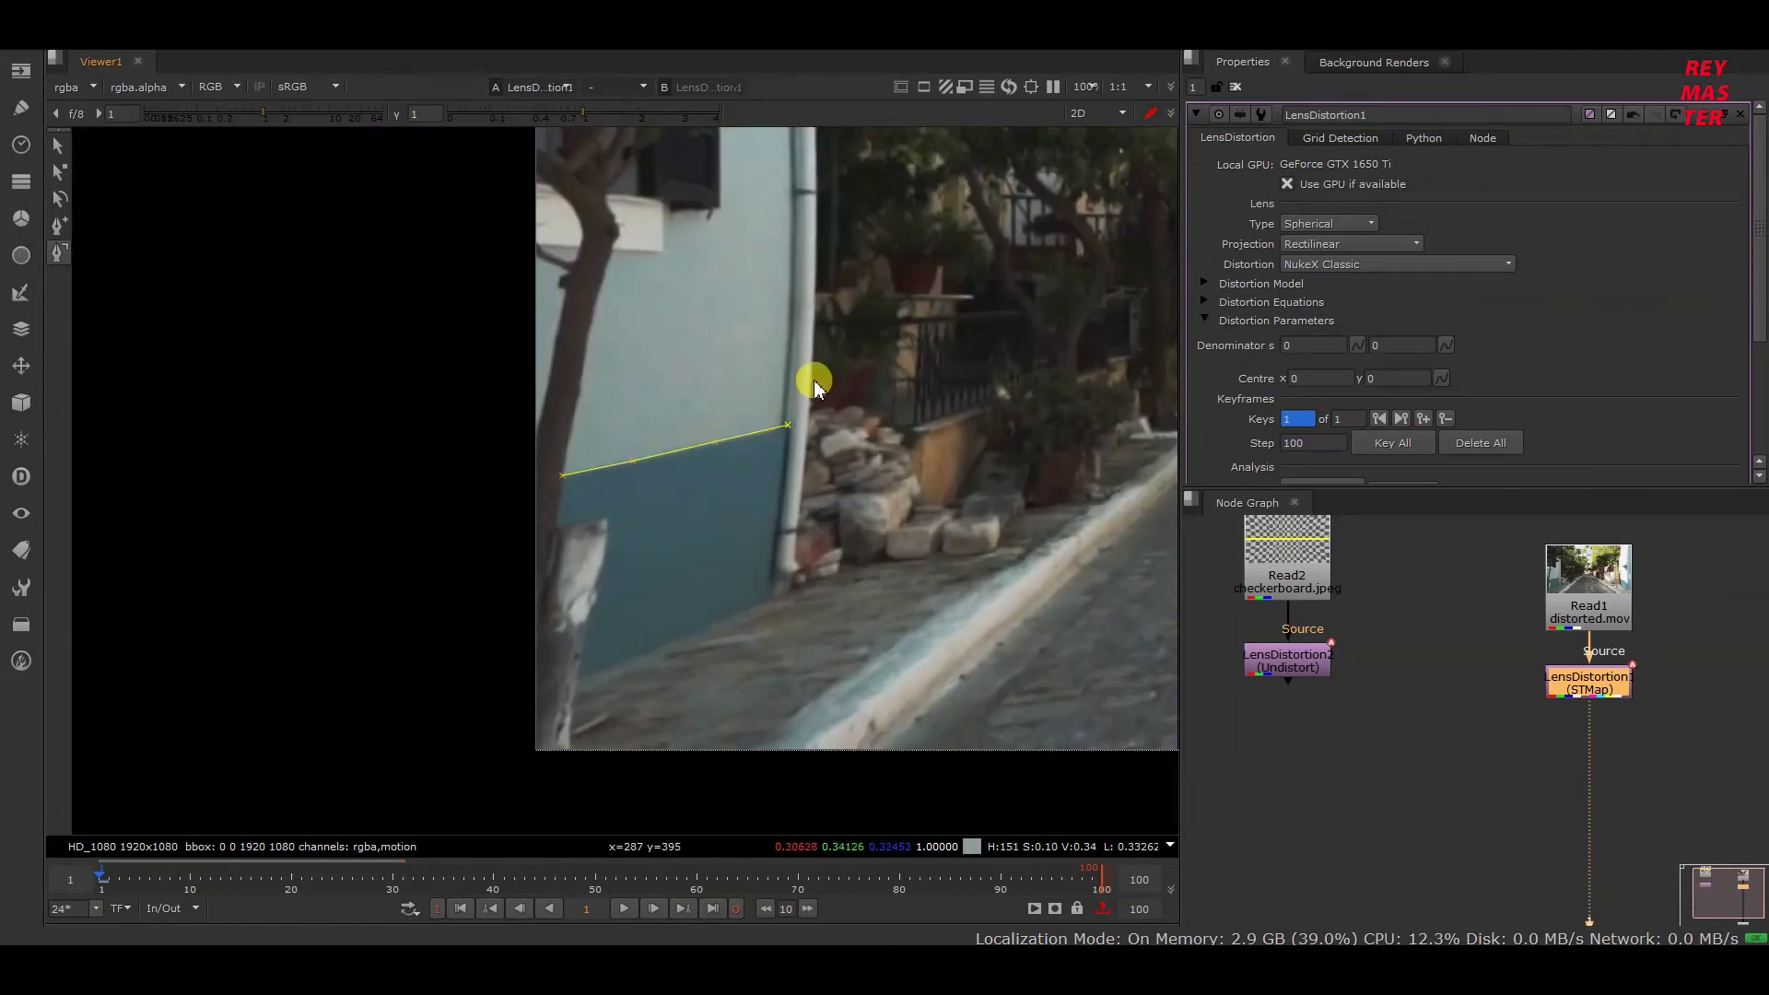
pyautogui.moveTo(809, 384); pyautogui.dragTo(671, 672, button='middle')
pyautogui.scroll(2, 636, 507)
pyautogui.moveTo(675, 493); pyautogui.dragTo(625, 407, button='middle')
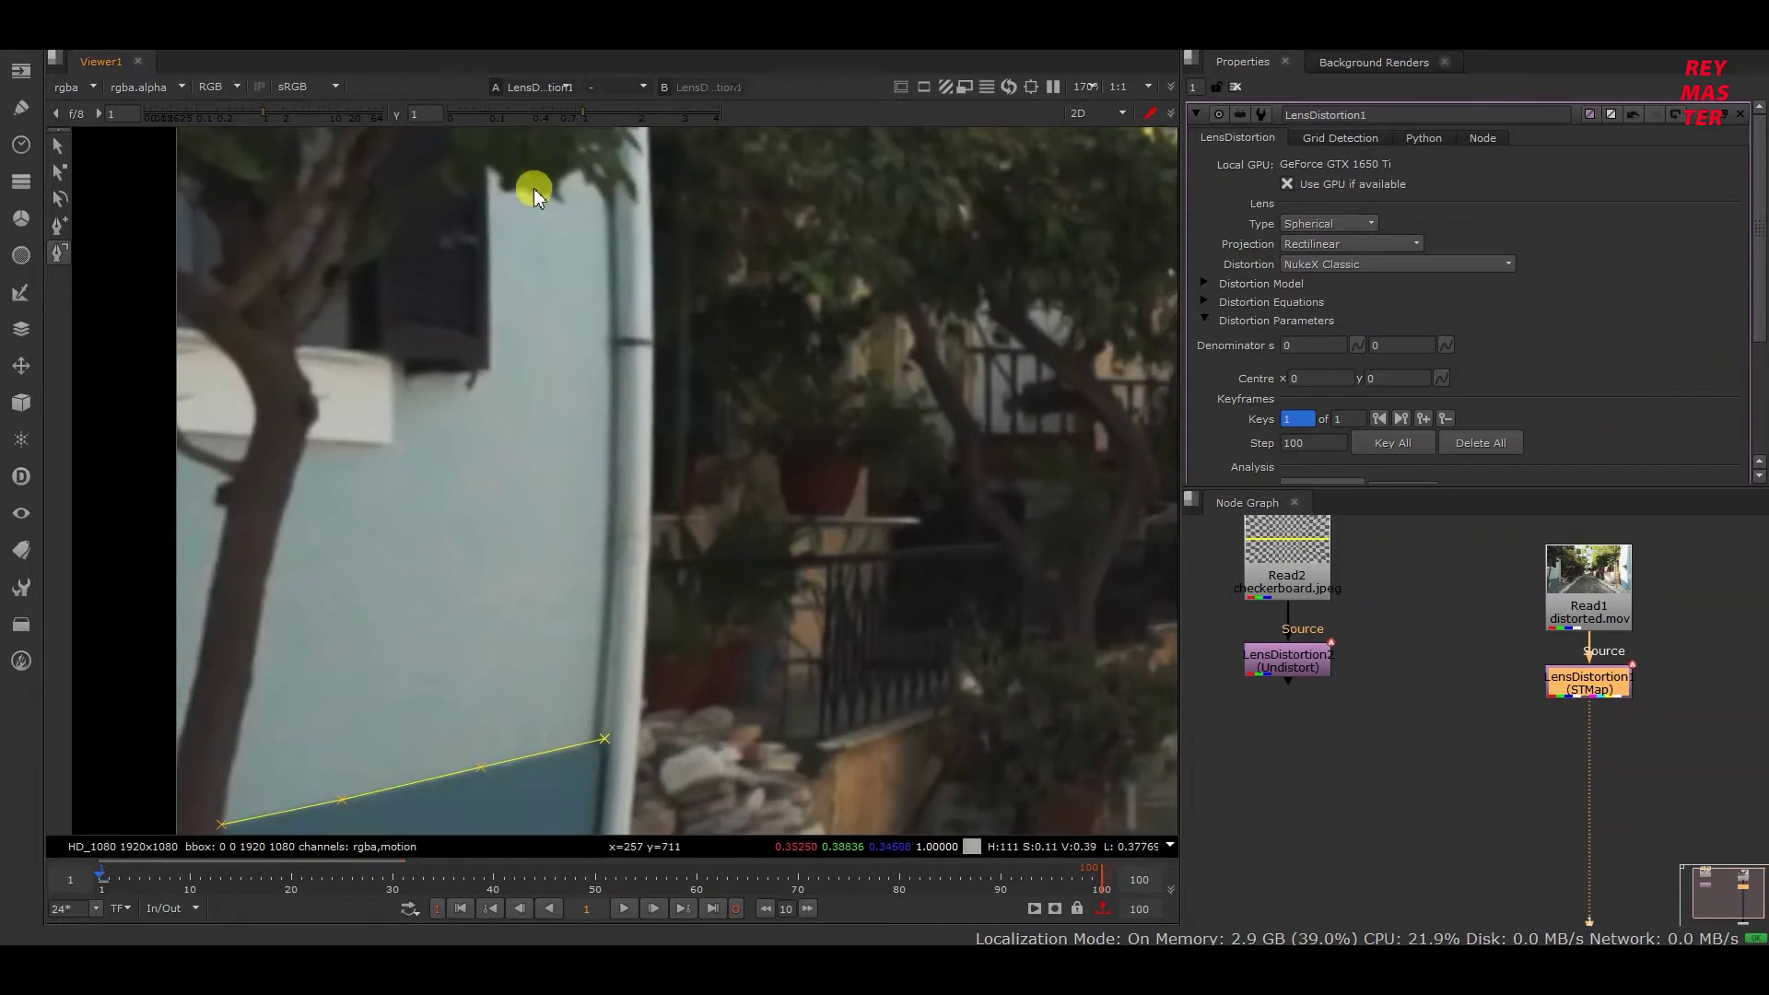
# Step: Solve the lens distortion of LensDistortion1 from the drawn feature lines
pyautogui.press('f')
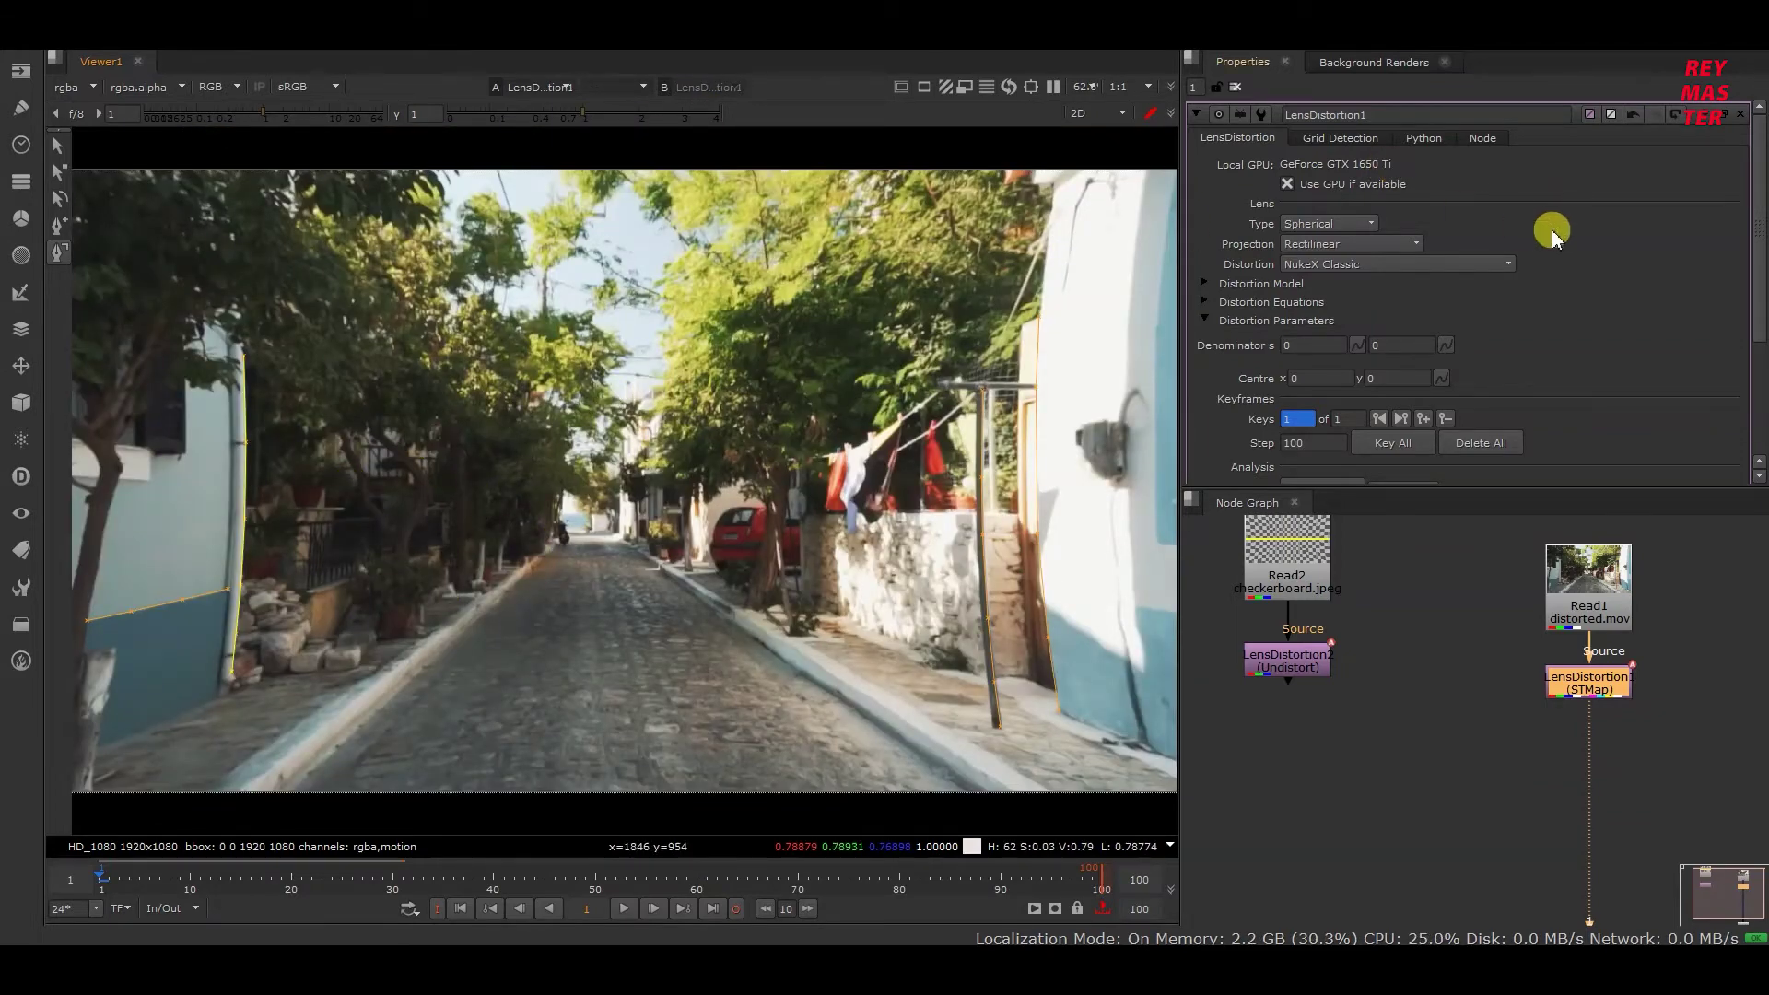
pyautogui.scroll(-3, 1595, 324)
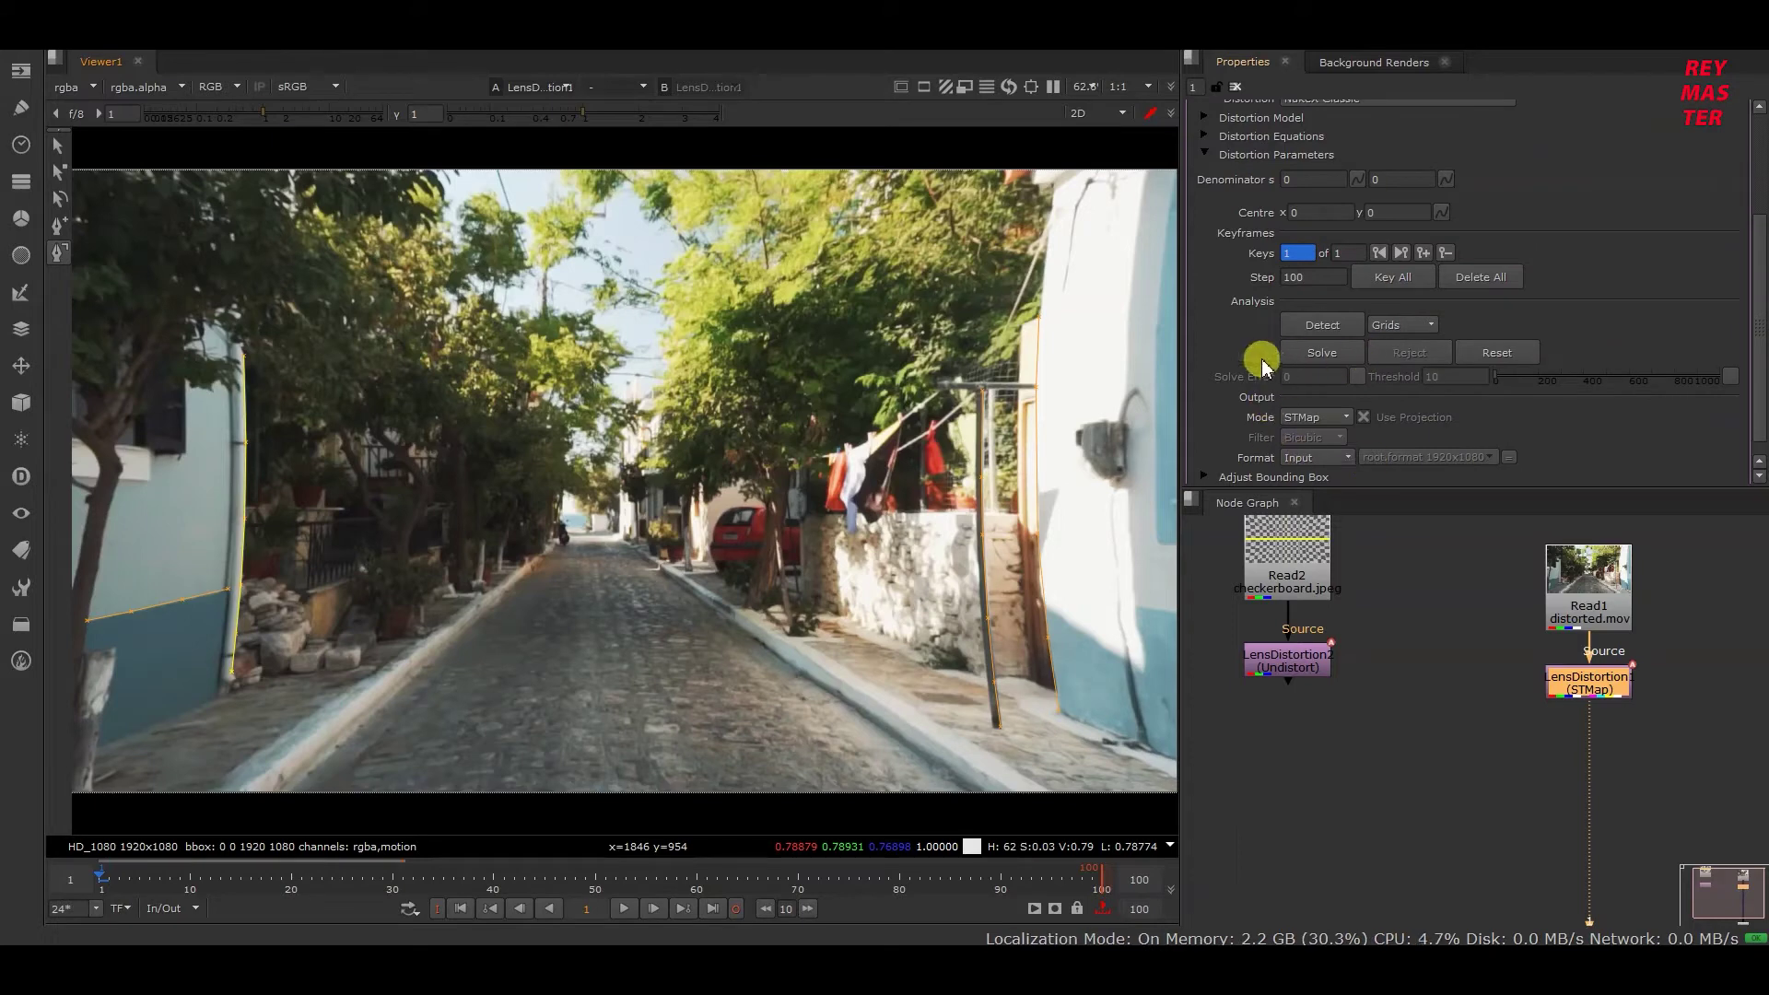
pyautogui.click(1320, 359)
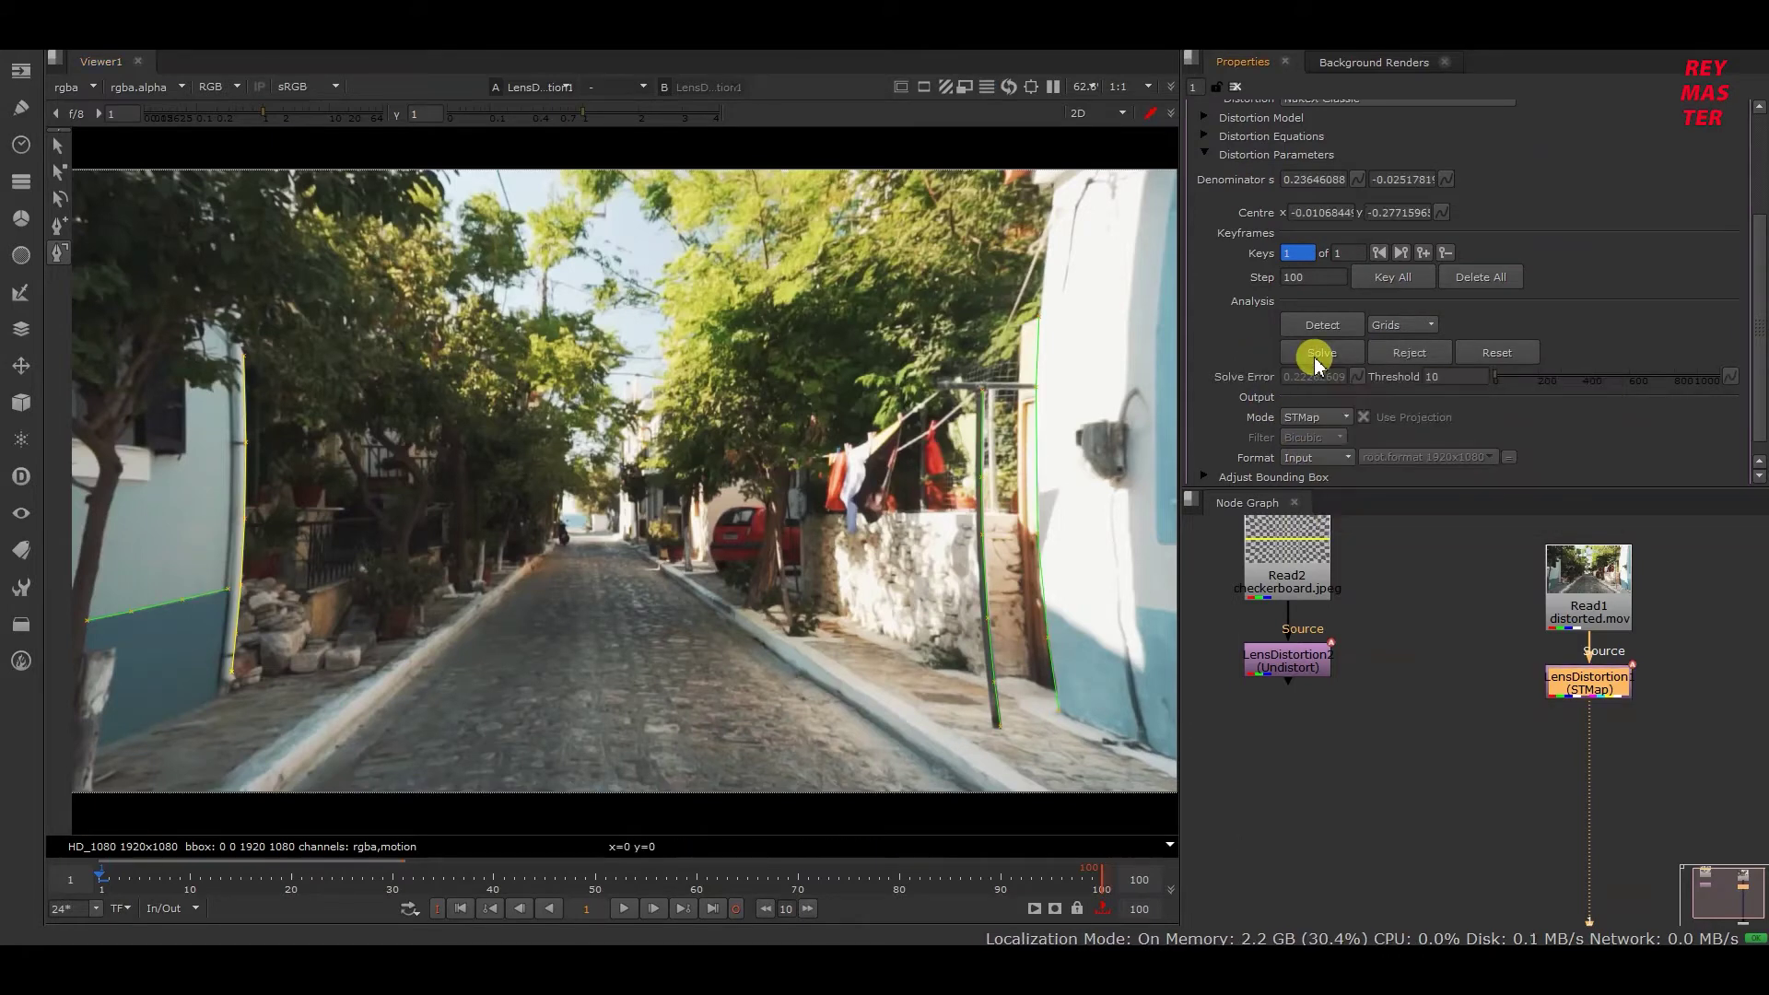
# Step: Examine the solved feature lines on the blue house, the clothesline pole and the white wall
pyautogui.scroll(8, 136, 599)
pyautogui.scroll(-5, 604, 481)
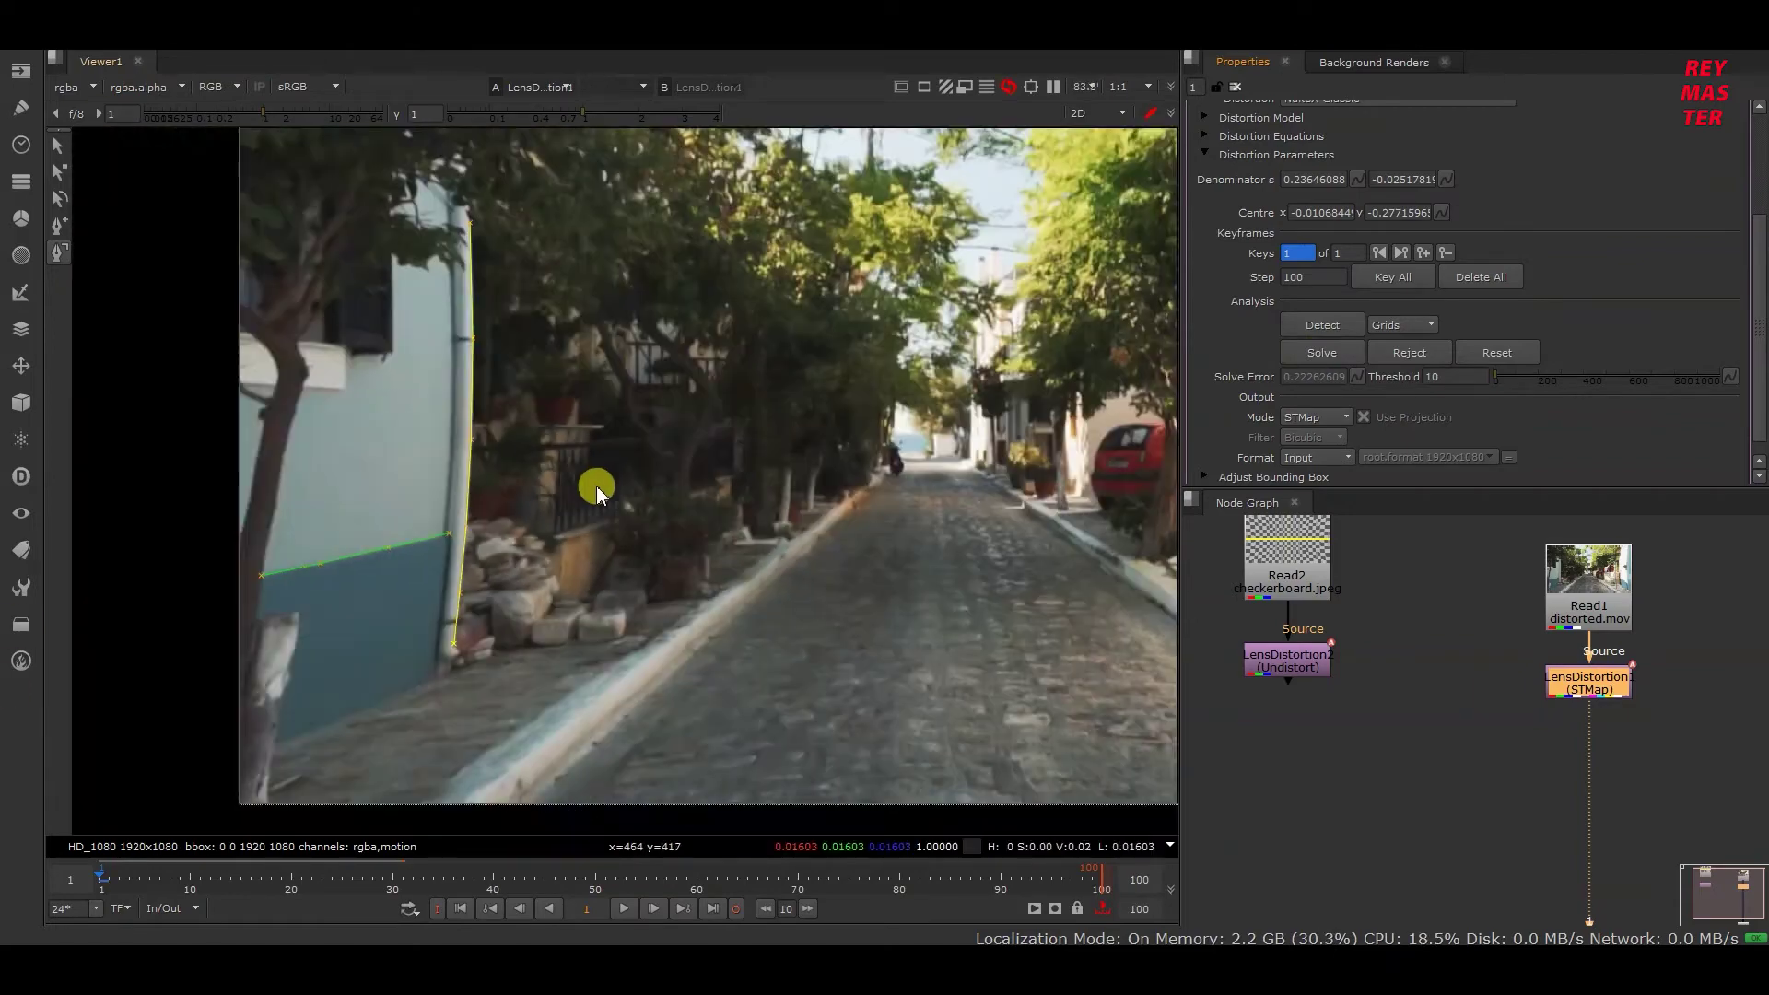
pyautogui.moveTo(737, 472); pyautogui.dragTo(234, 520, button='middle')
pyautogui.moveTo(1004, 412); pyautogui.dragTo(553, 411, button='middle')
pyautogui.scroll(4, 532, 444)
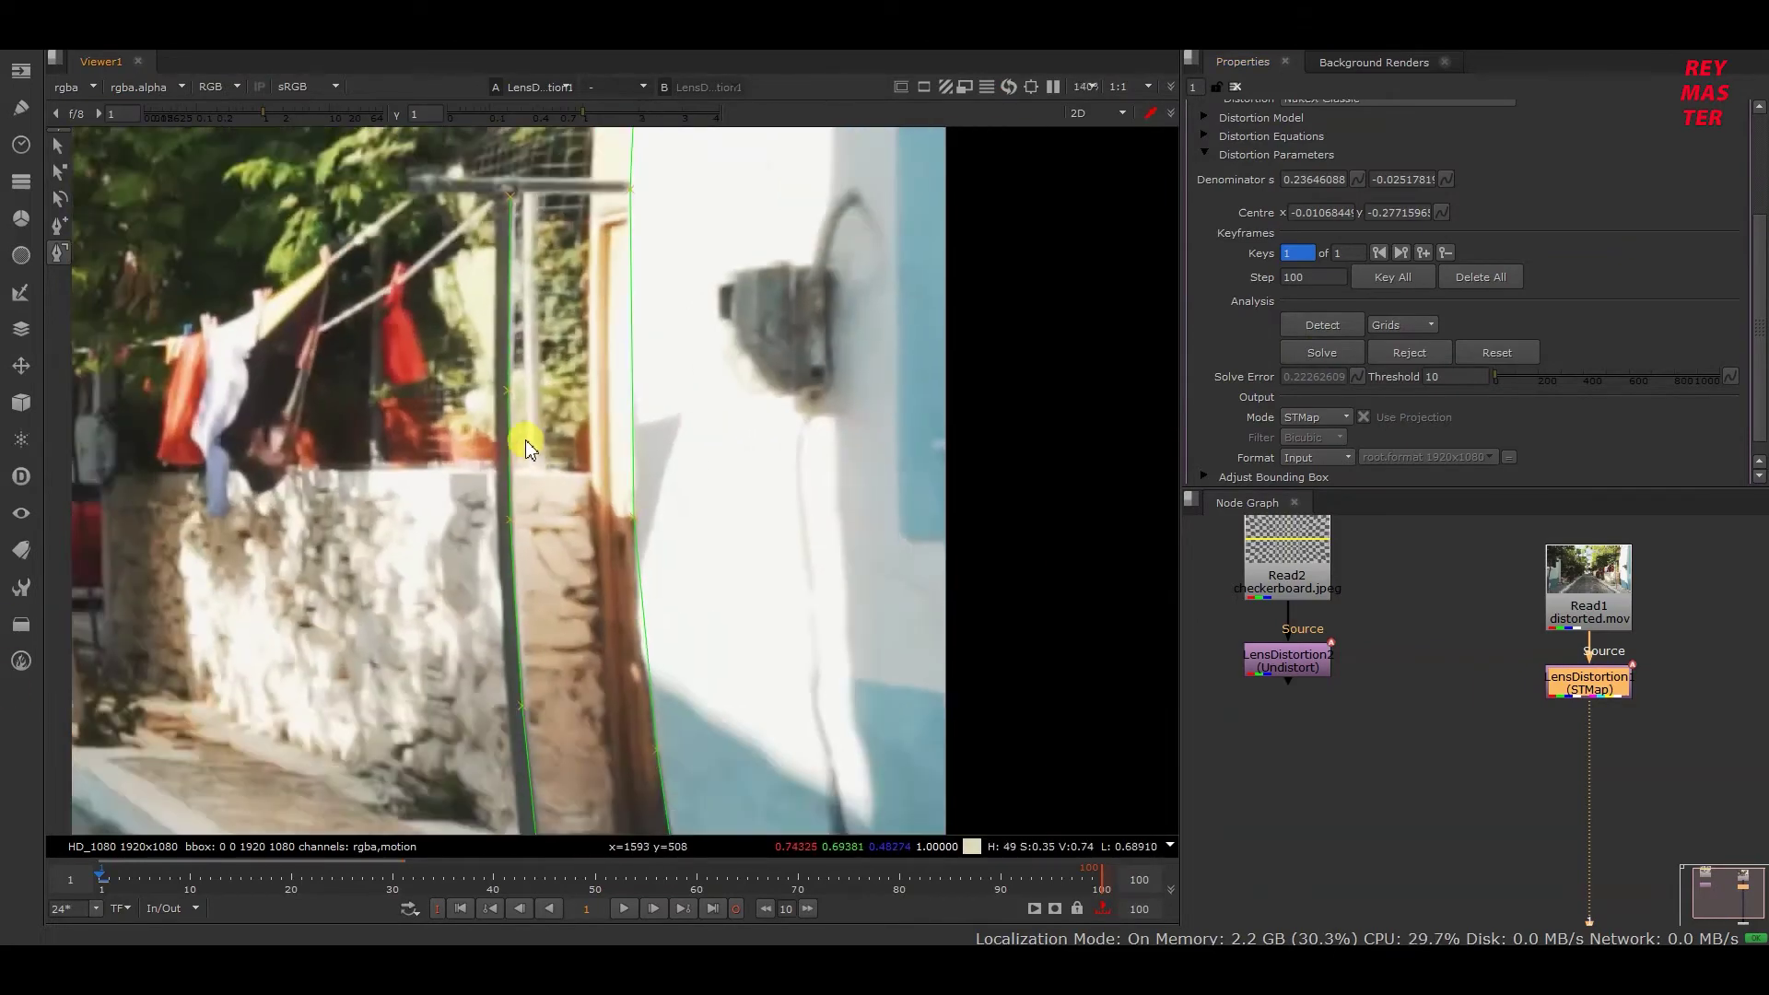
pyautogui.scroll(-5, 524, 442)
pyautogui.moveTo(402, 451); pyautogui.dragTo(843, 449, button='middle')
pyautogui.moveTo(197, 416)
pyautogui.mouseDown(button='middle')
pyautogui.moveTo(439, 356)
pyautogui.moveTo(316, 374)
pyautogui.mouseUp(button='middle')
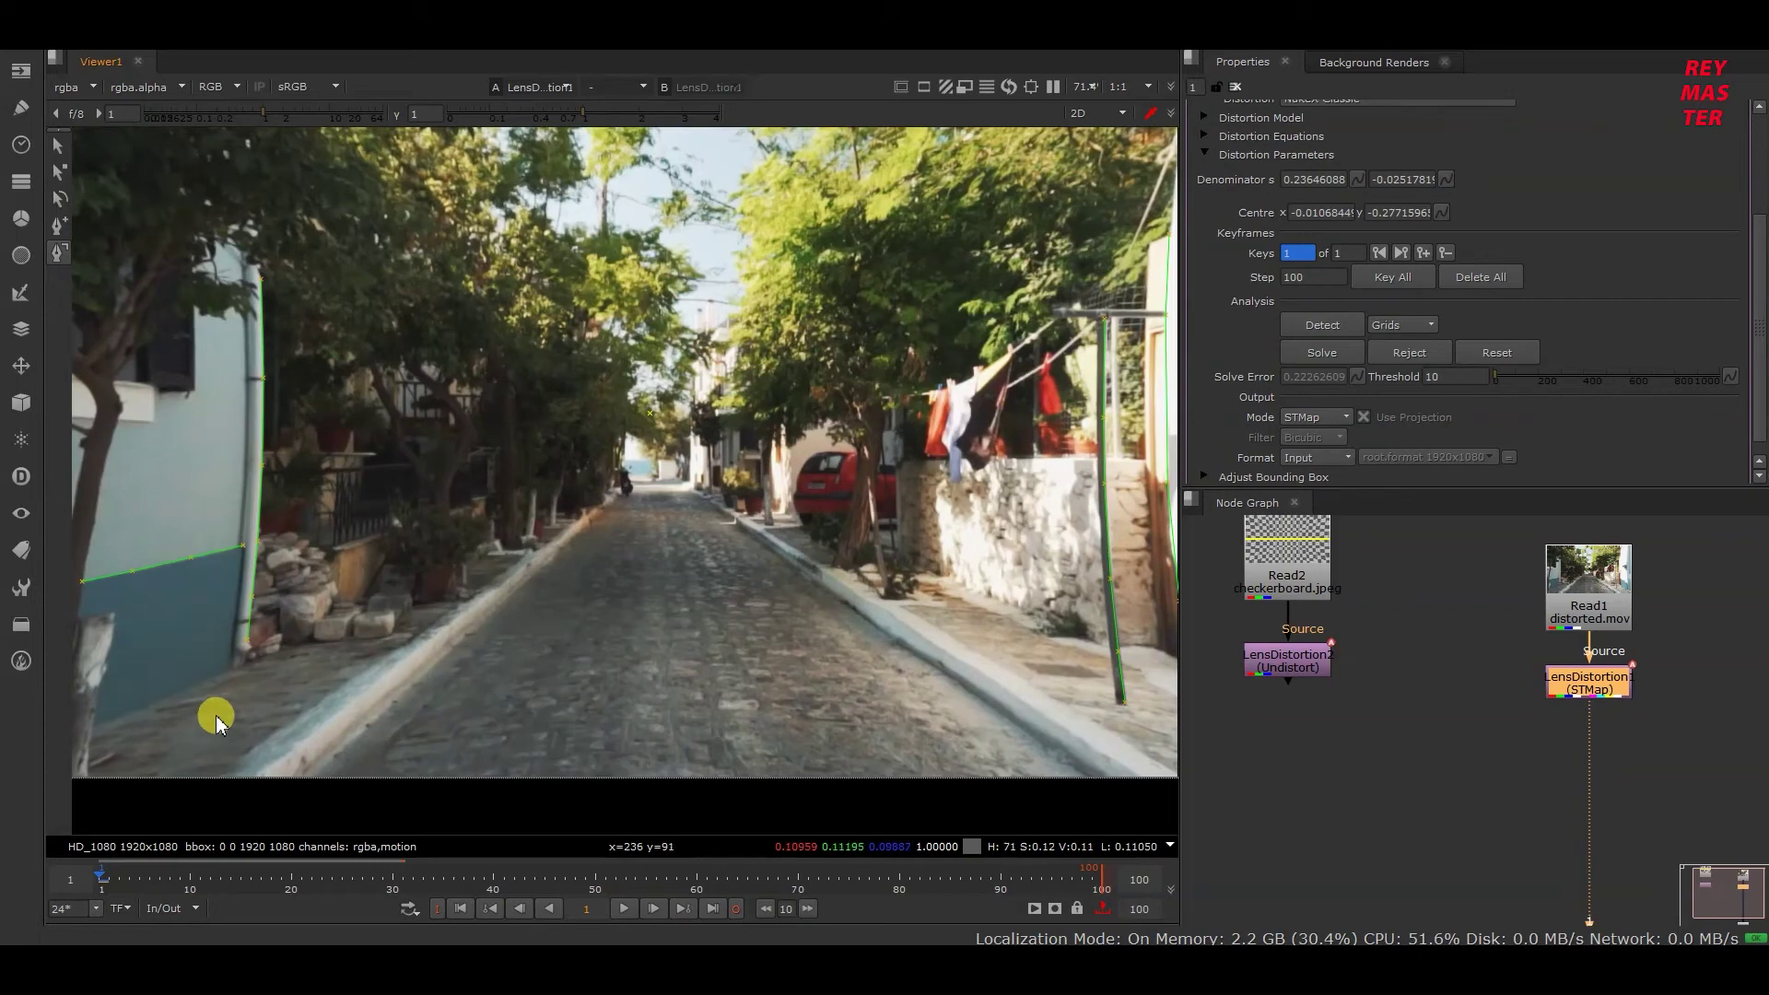
pyautogui.moveTo(1023, 484); pyautogui.dragTo(840, 493, button='middle')
pyautogui.press('f')
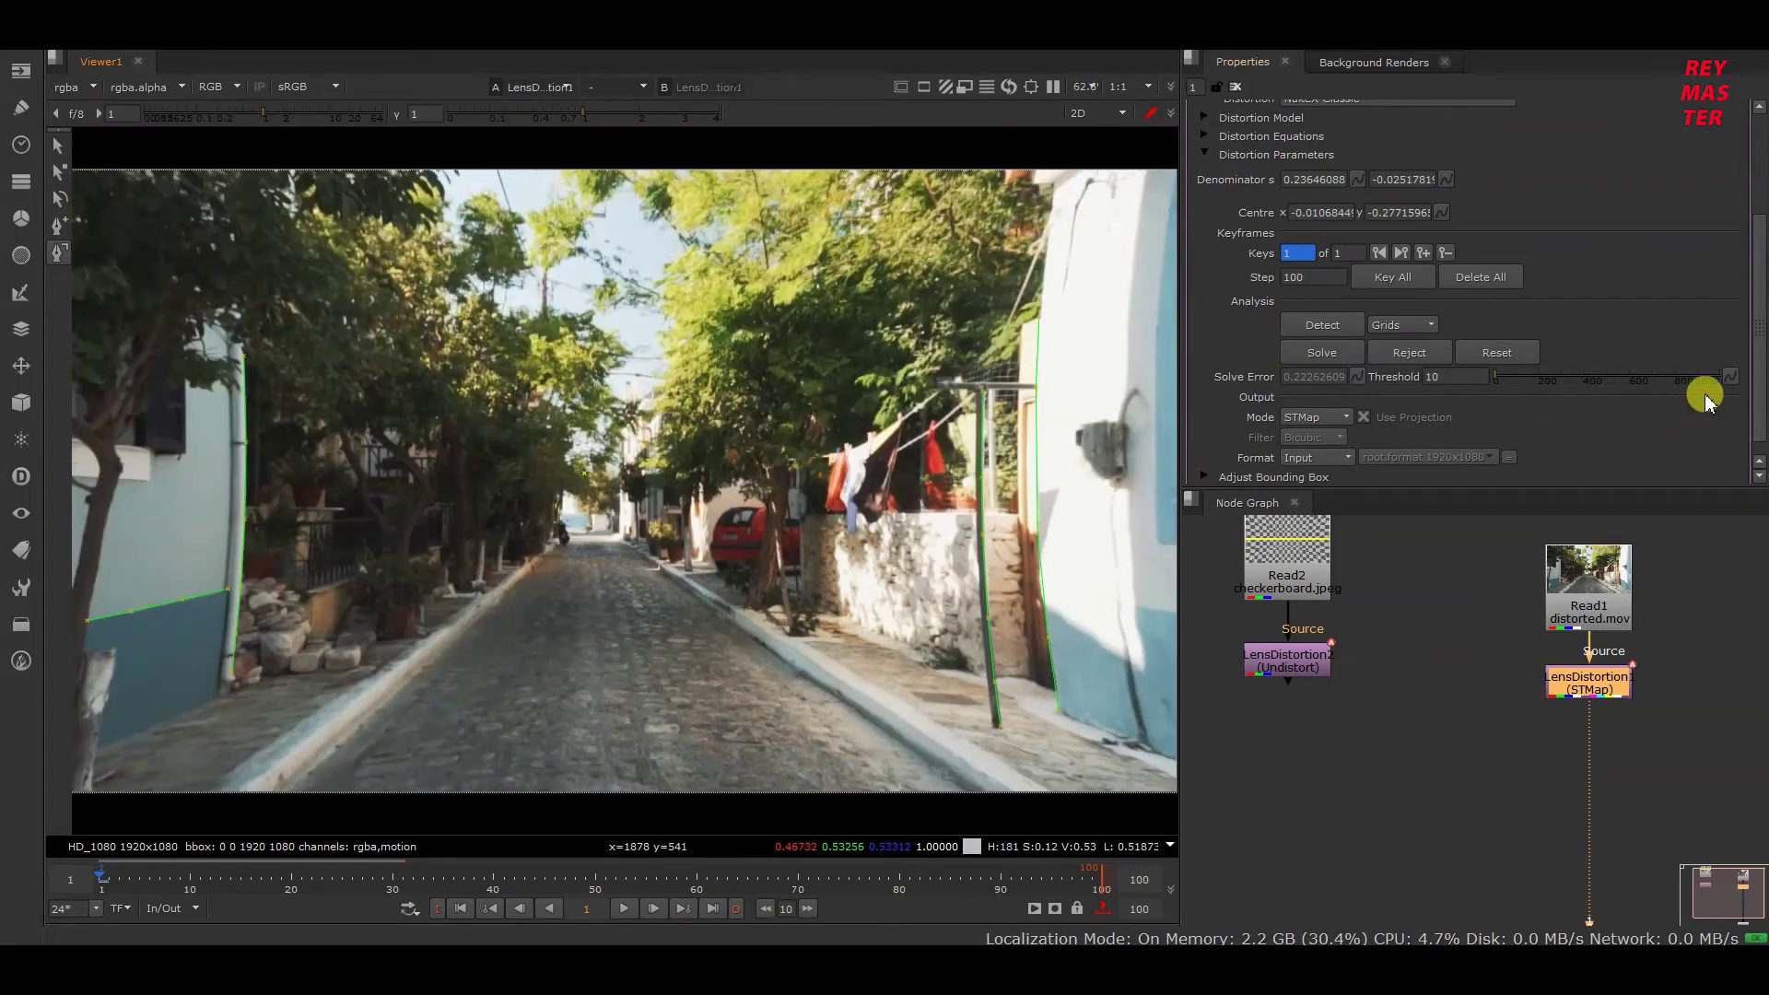
# Step: Set the output mode of LensDistortion1 to Undistort and inspect the straightened pole and wall edges
pyautogui.click(1320, 416)
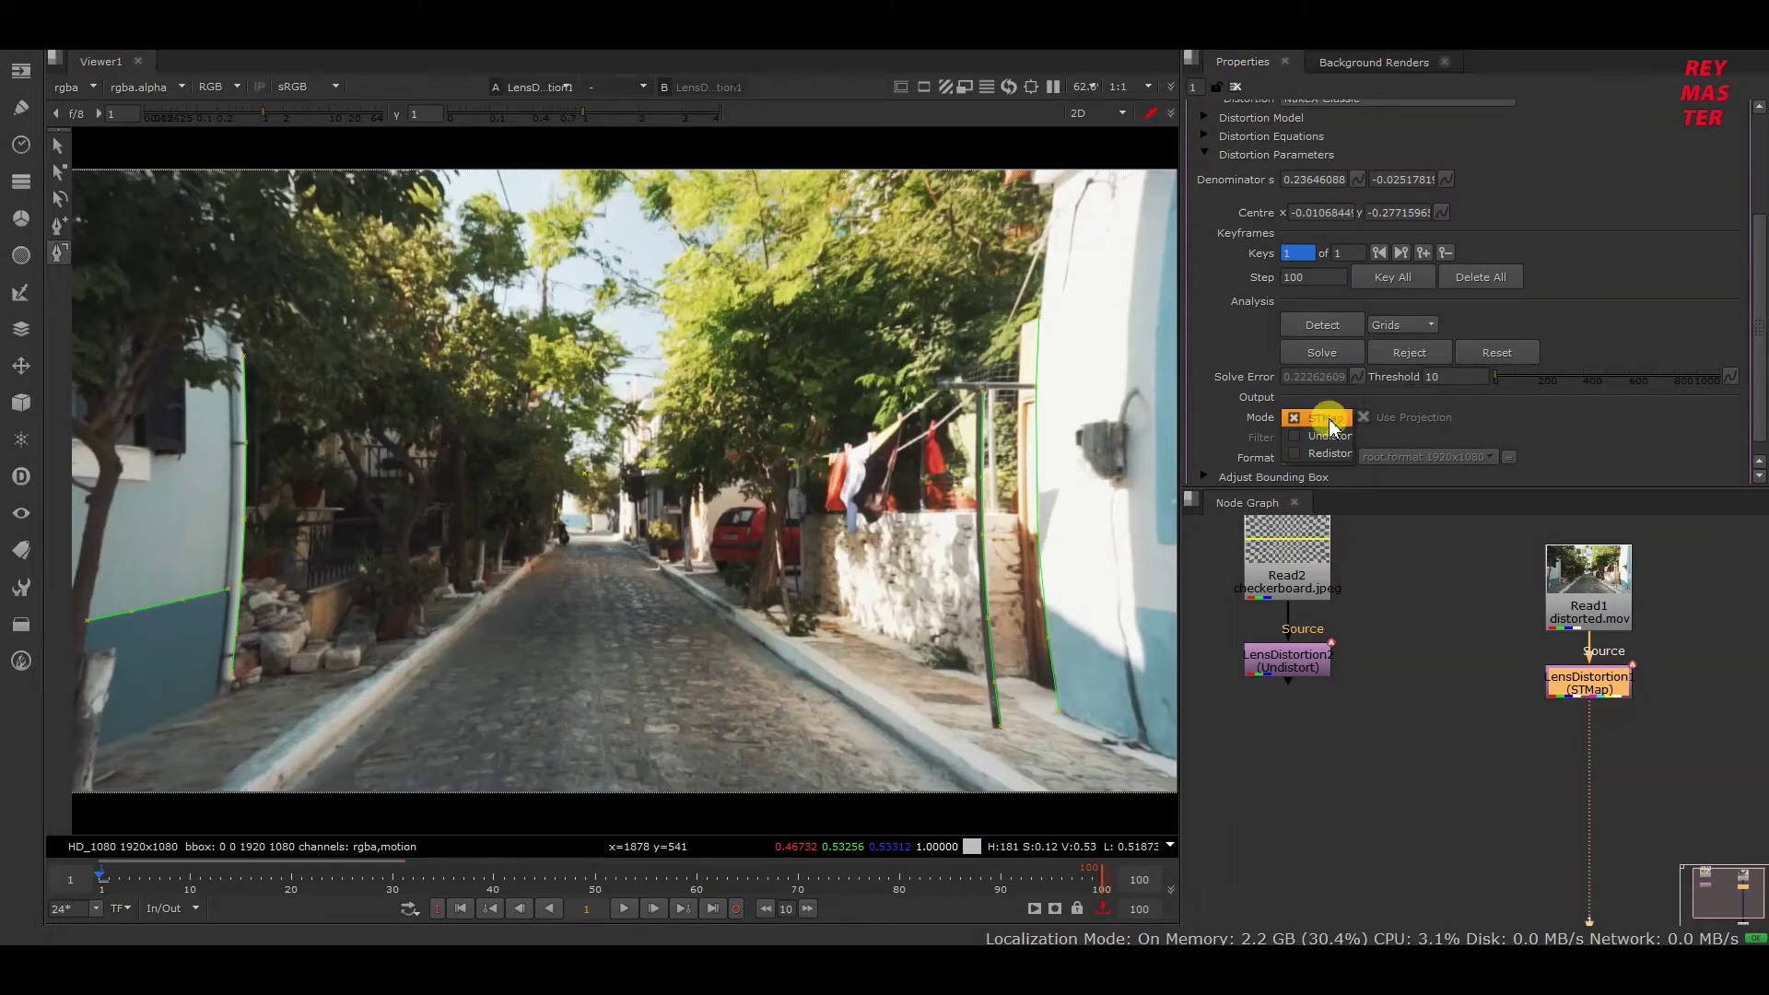
pyautogui.click(1333, 437)
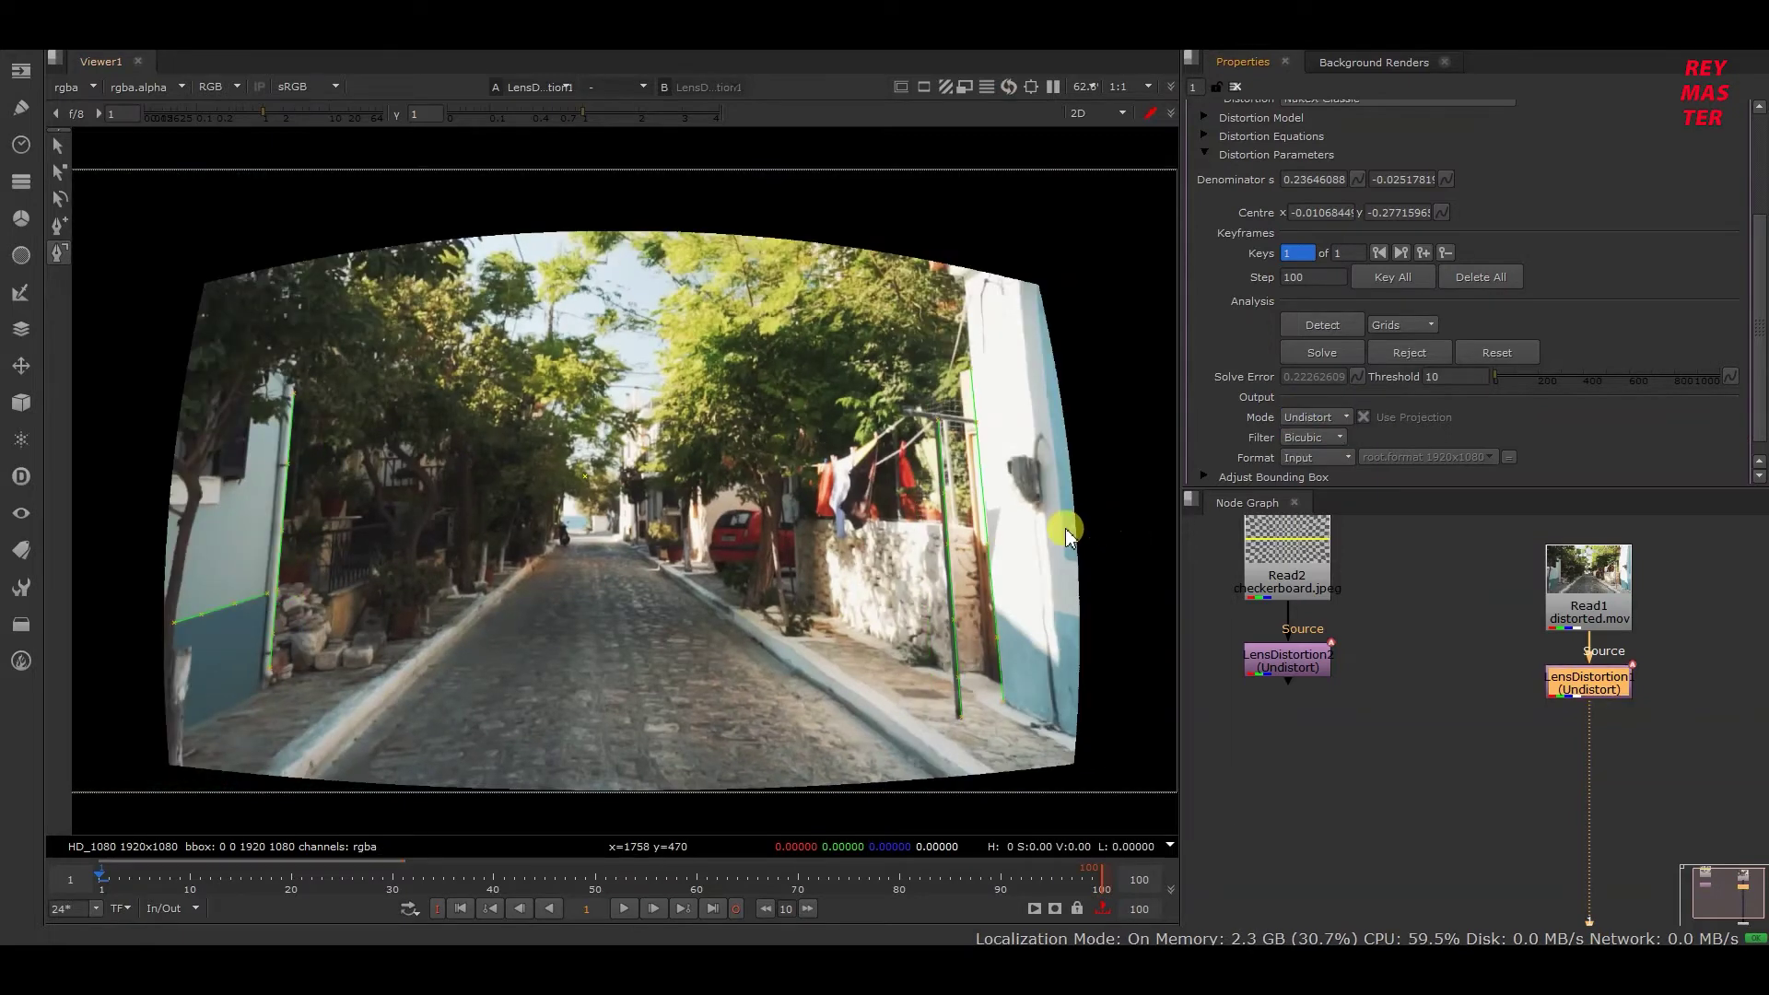
pyautogui.scroll(1, 969, 642)
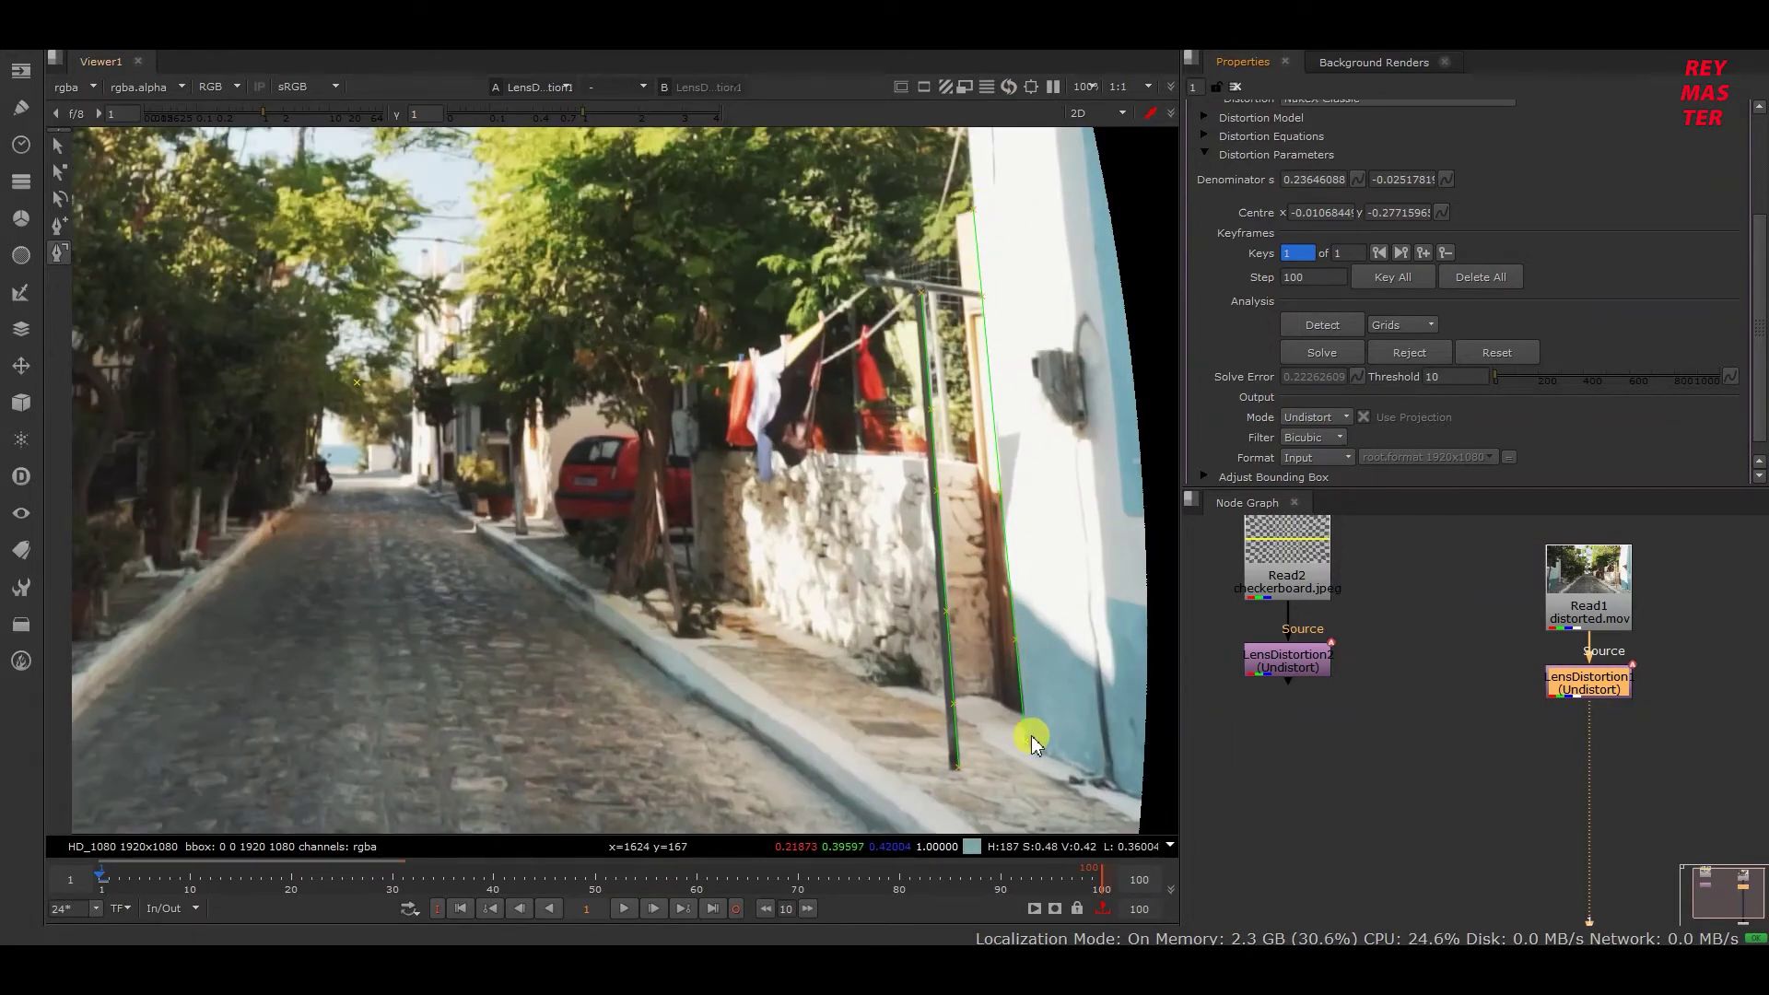
# Step: Switch to the selection tool and play back the whole undistorted street footage to check the straightened verticals
pyautogui.click(61, 147)
pyautogui.scroll(-3, 309, 267)
pyautogui.moveTo(383, 391); pyautogui.dragTo(651, 477, button='middle')
pyautogui.press('f')
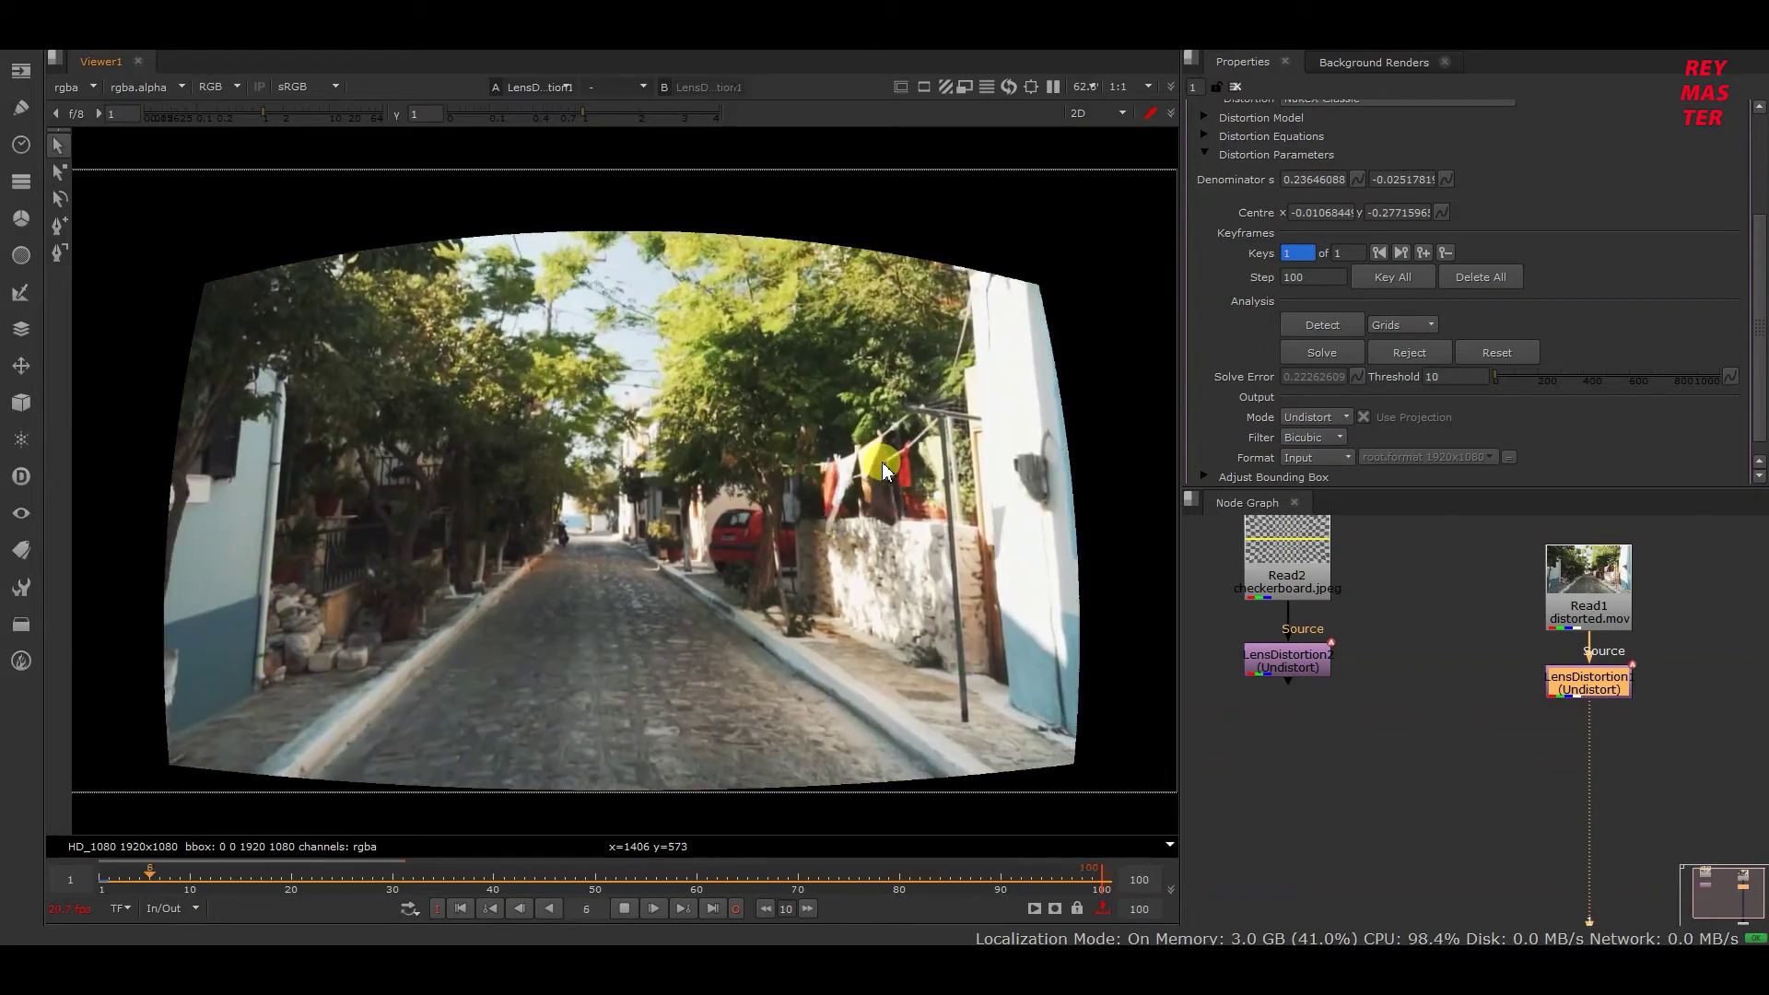
pyautogui.click(881, 462)
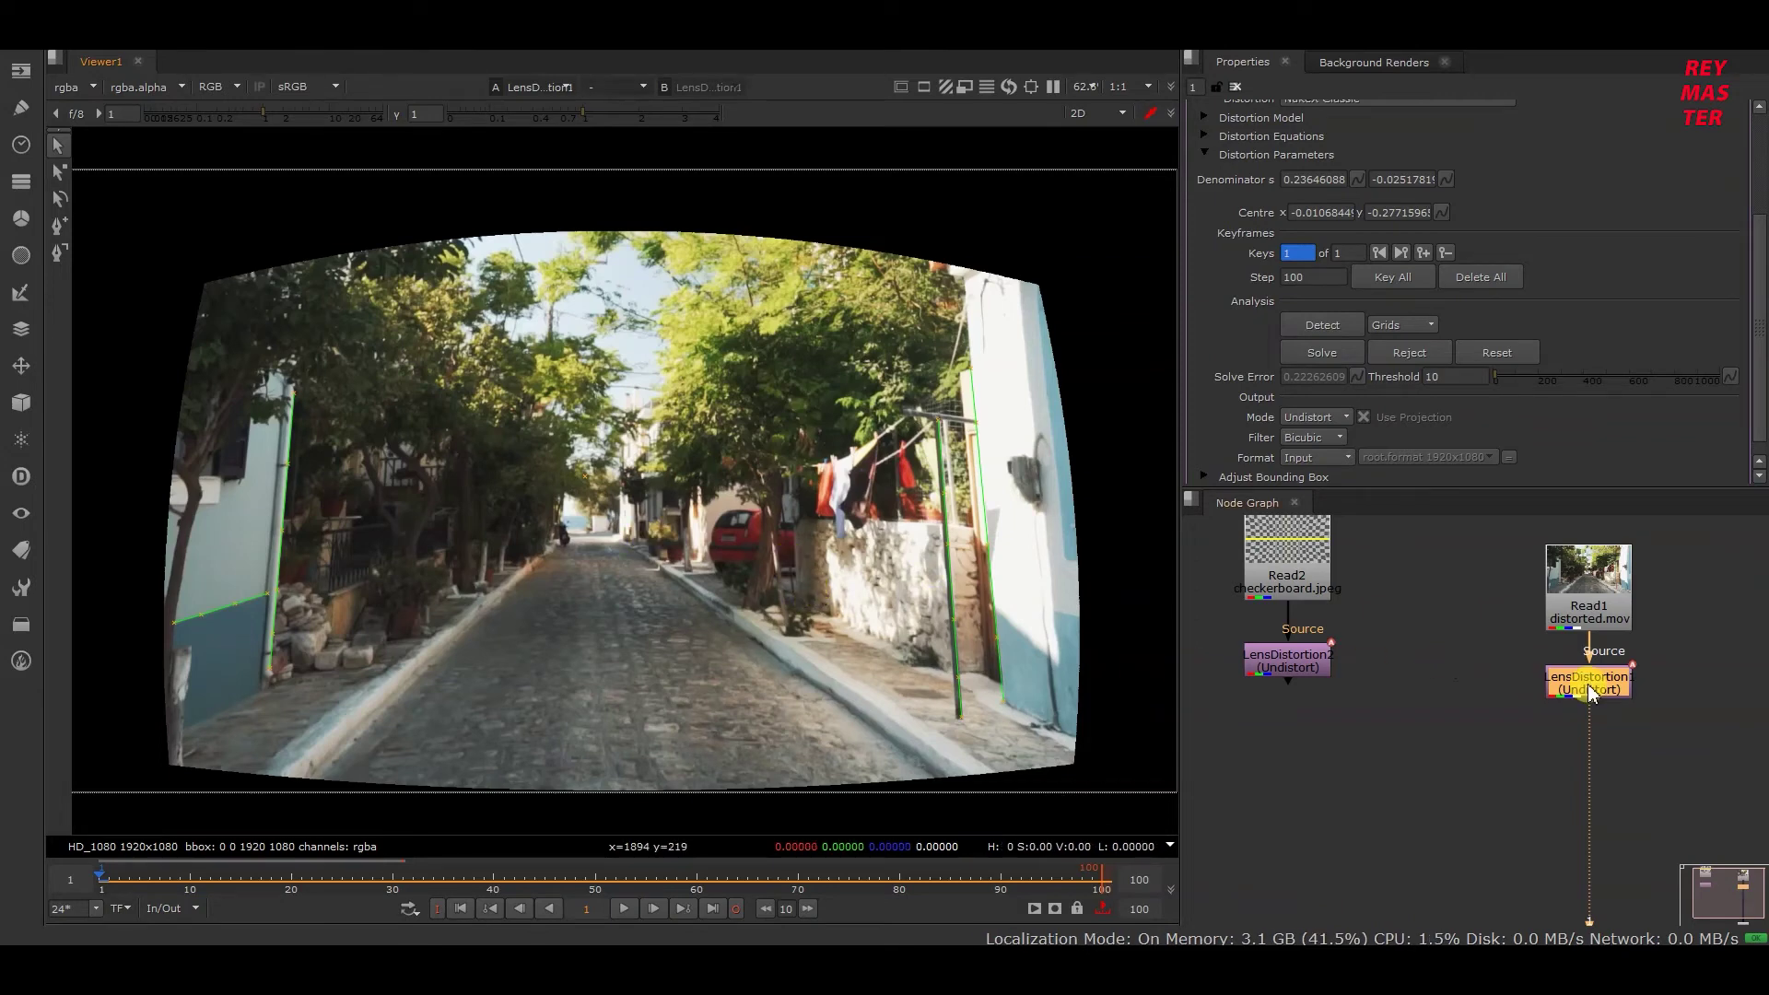
# Step: Disable the LensDistortion1 node to compare with the original distorted street footage
pyautogui.press('d')
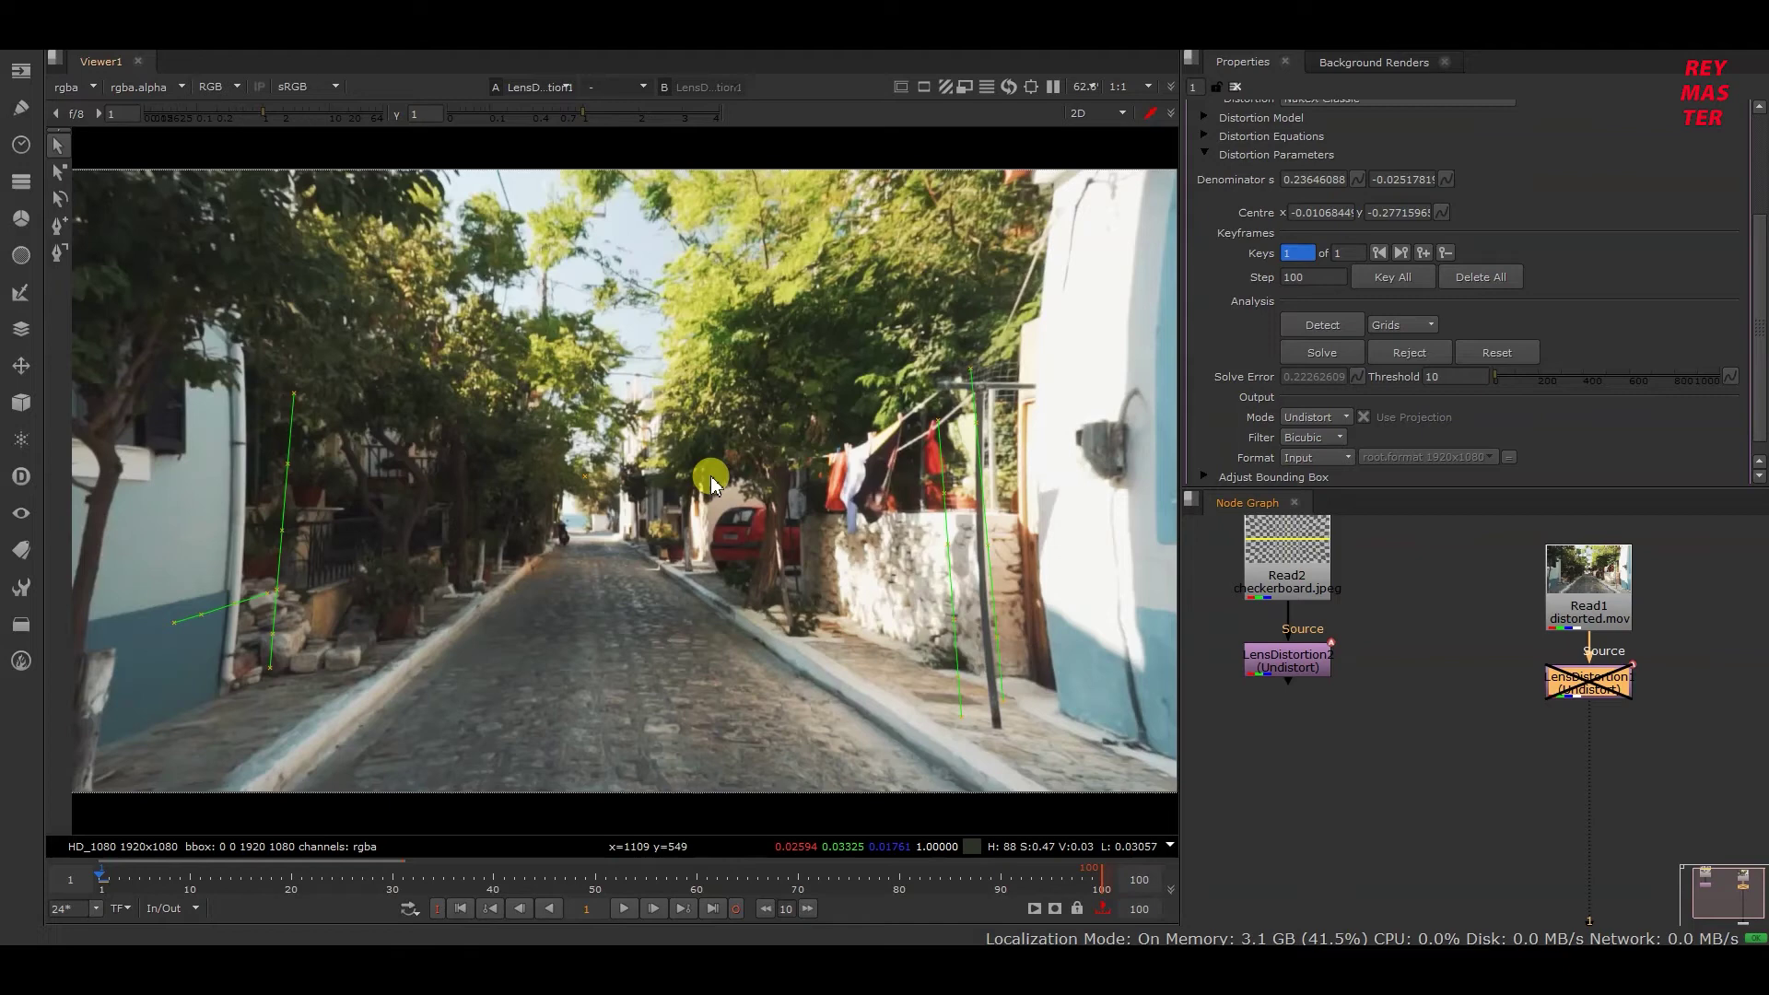
pyautogui.scroll(-1, 1512, 731)
pyautogui.moveTo(1512, 731); pyautogui.dragTo(1311, 718, button='middle')
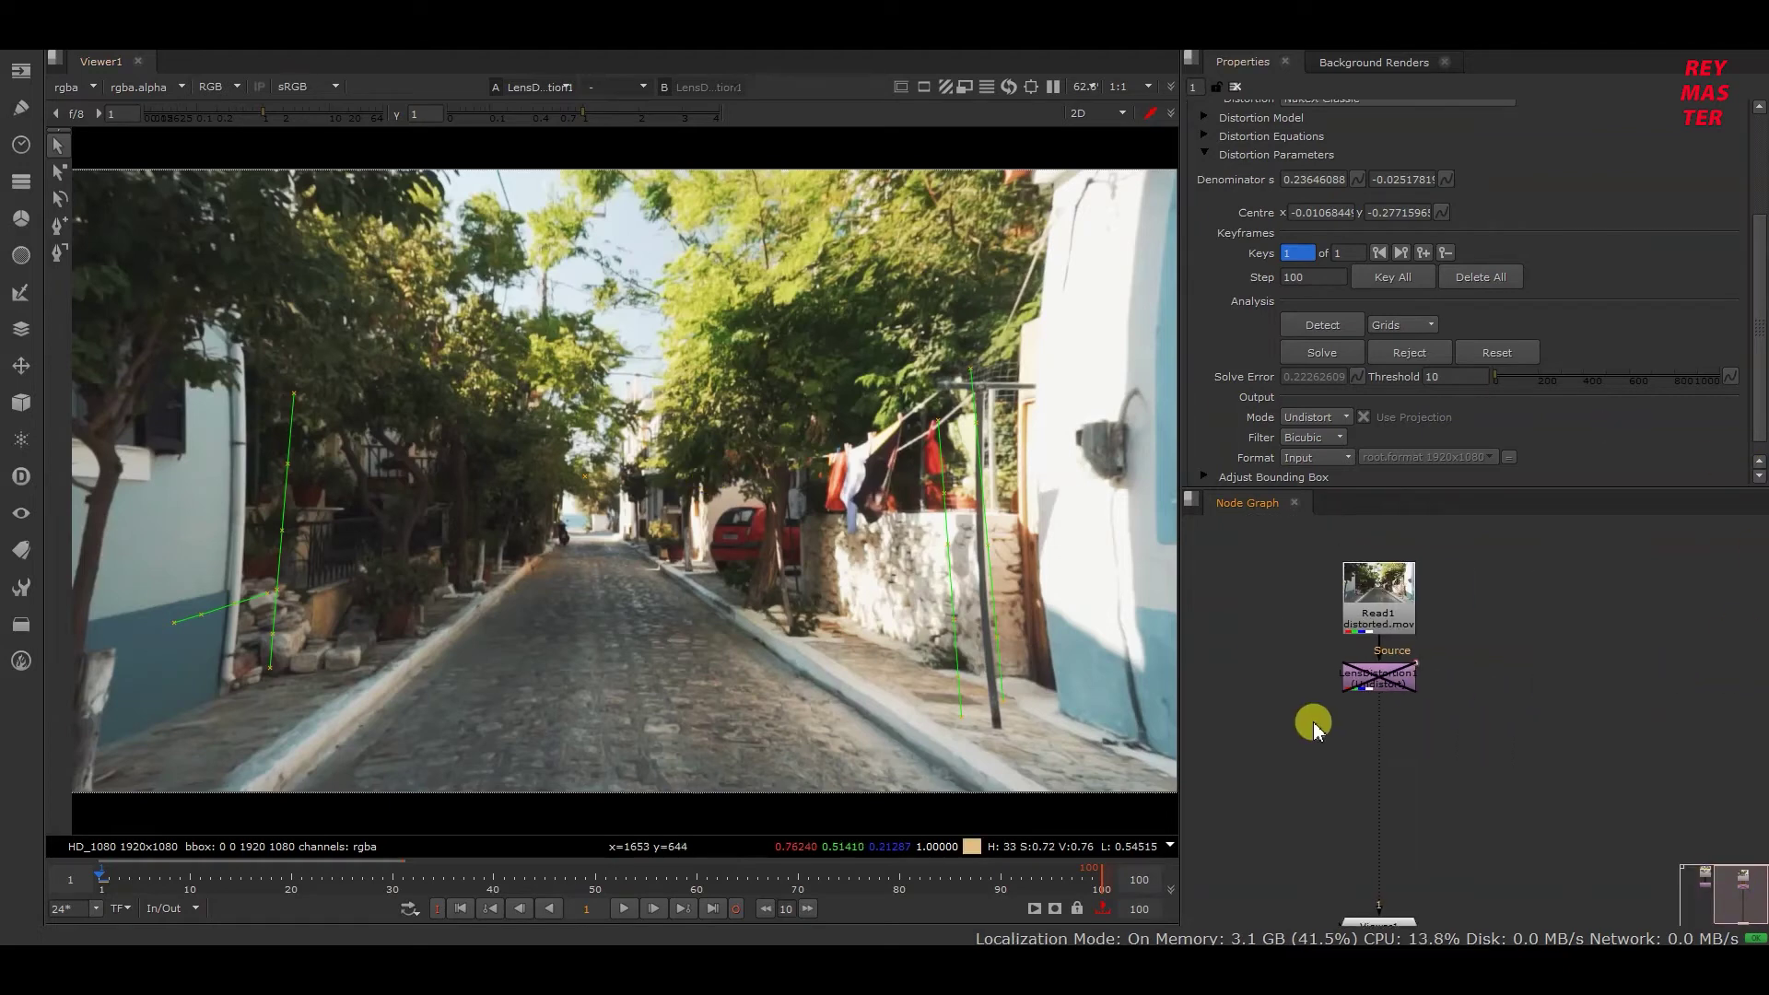
# Step: Add a CheckerBoard node and place it beside the Read1 footage node
pyautogui.press('Tab')
pyautogui.write('ch')
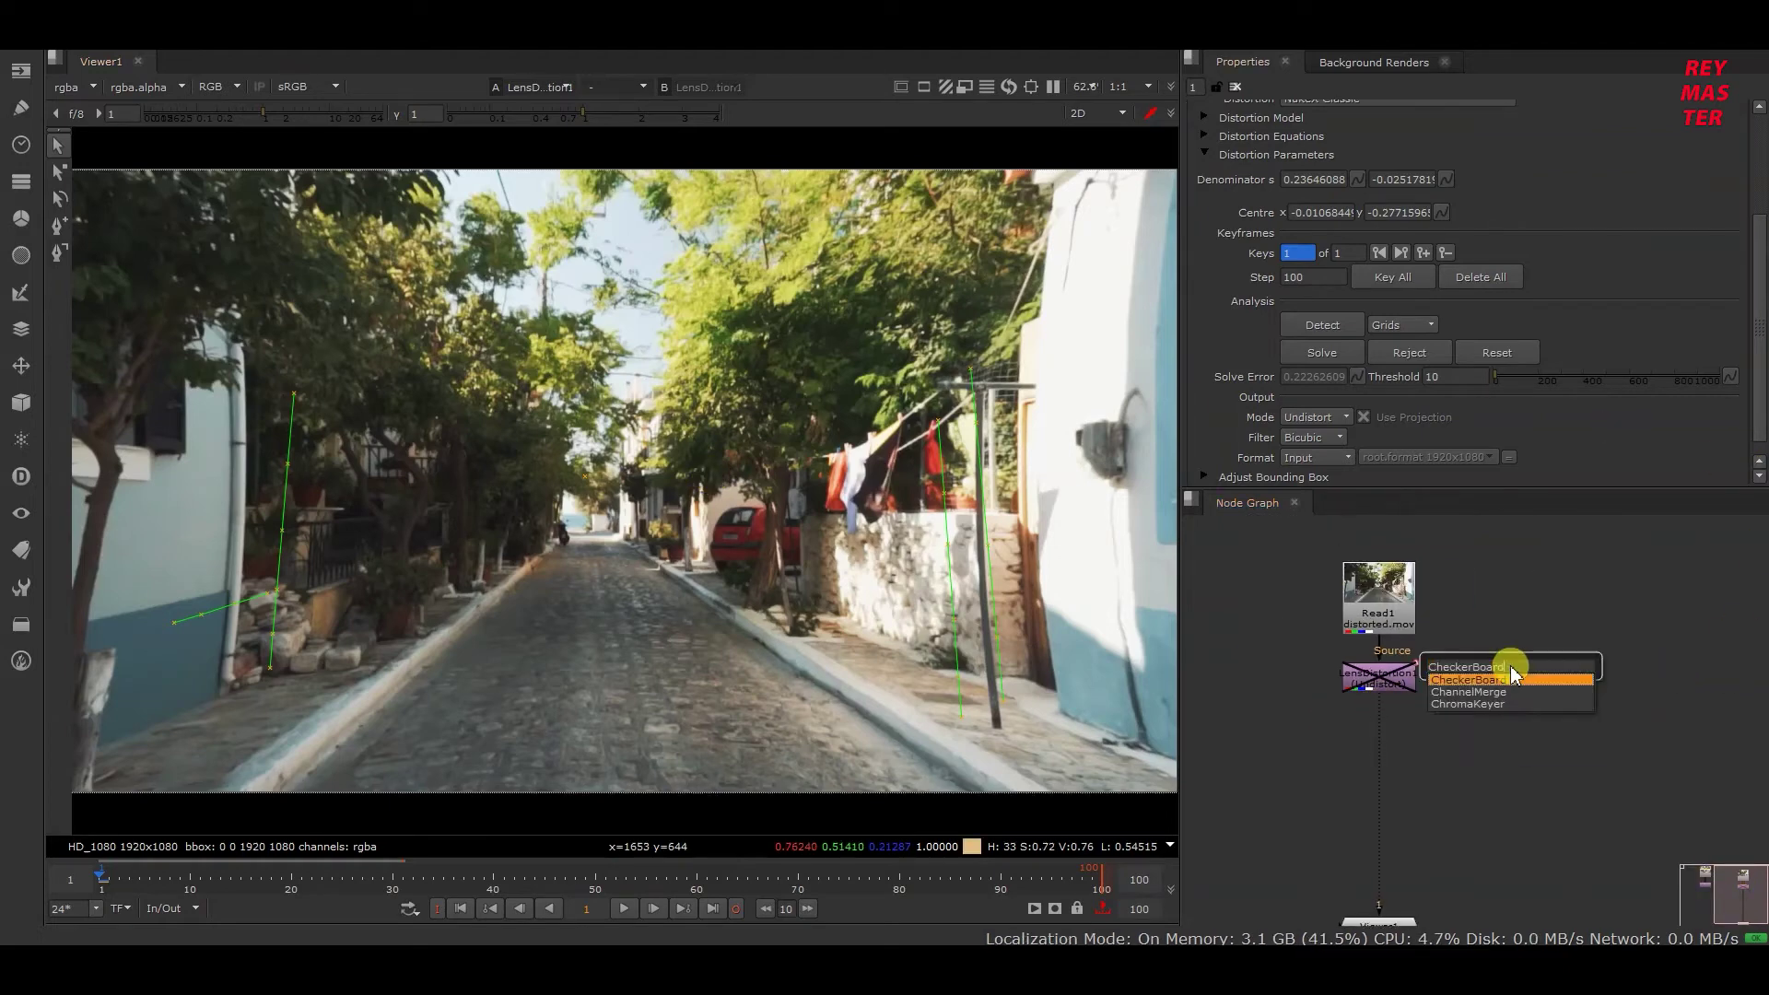
pyautogui.press('Return')
pyautogui.moveTo(1511, 671); pyautogui.dragTo(1534, 609)
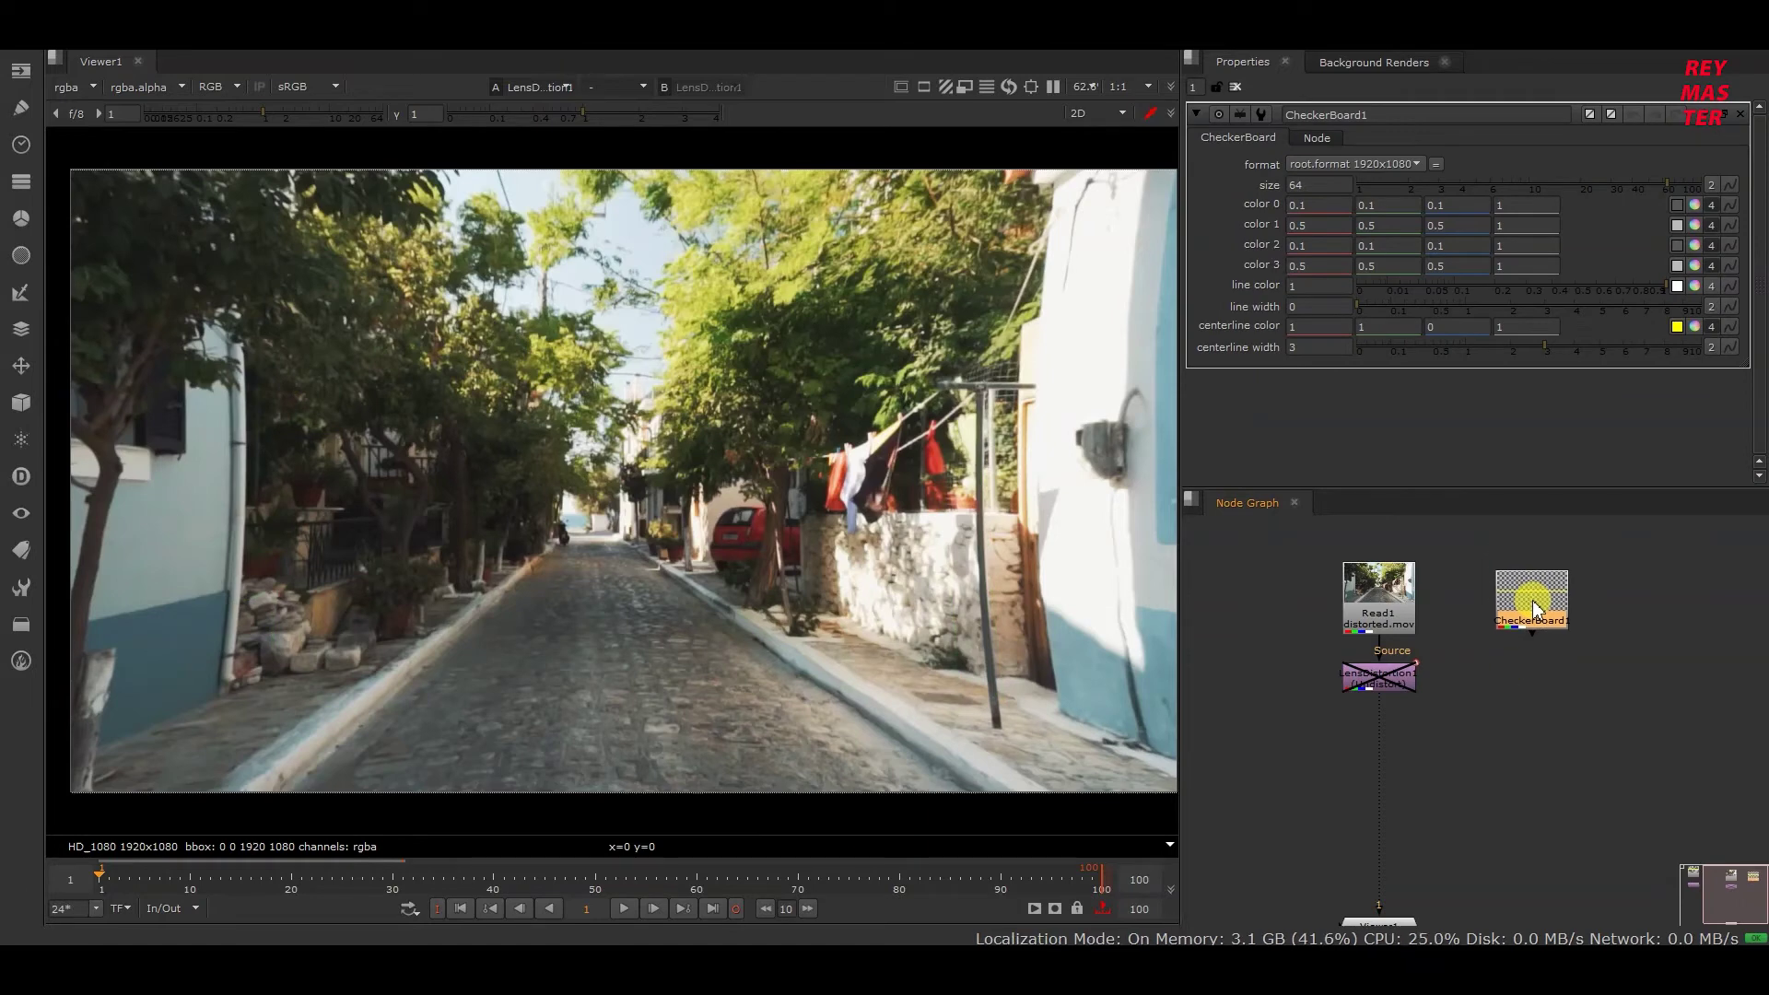
# Step: Add a Reformat node below CheckerBoard1, keeping its default output format
pyautogui.press('Tab')
pyautogui.write('r')
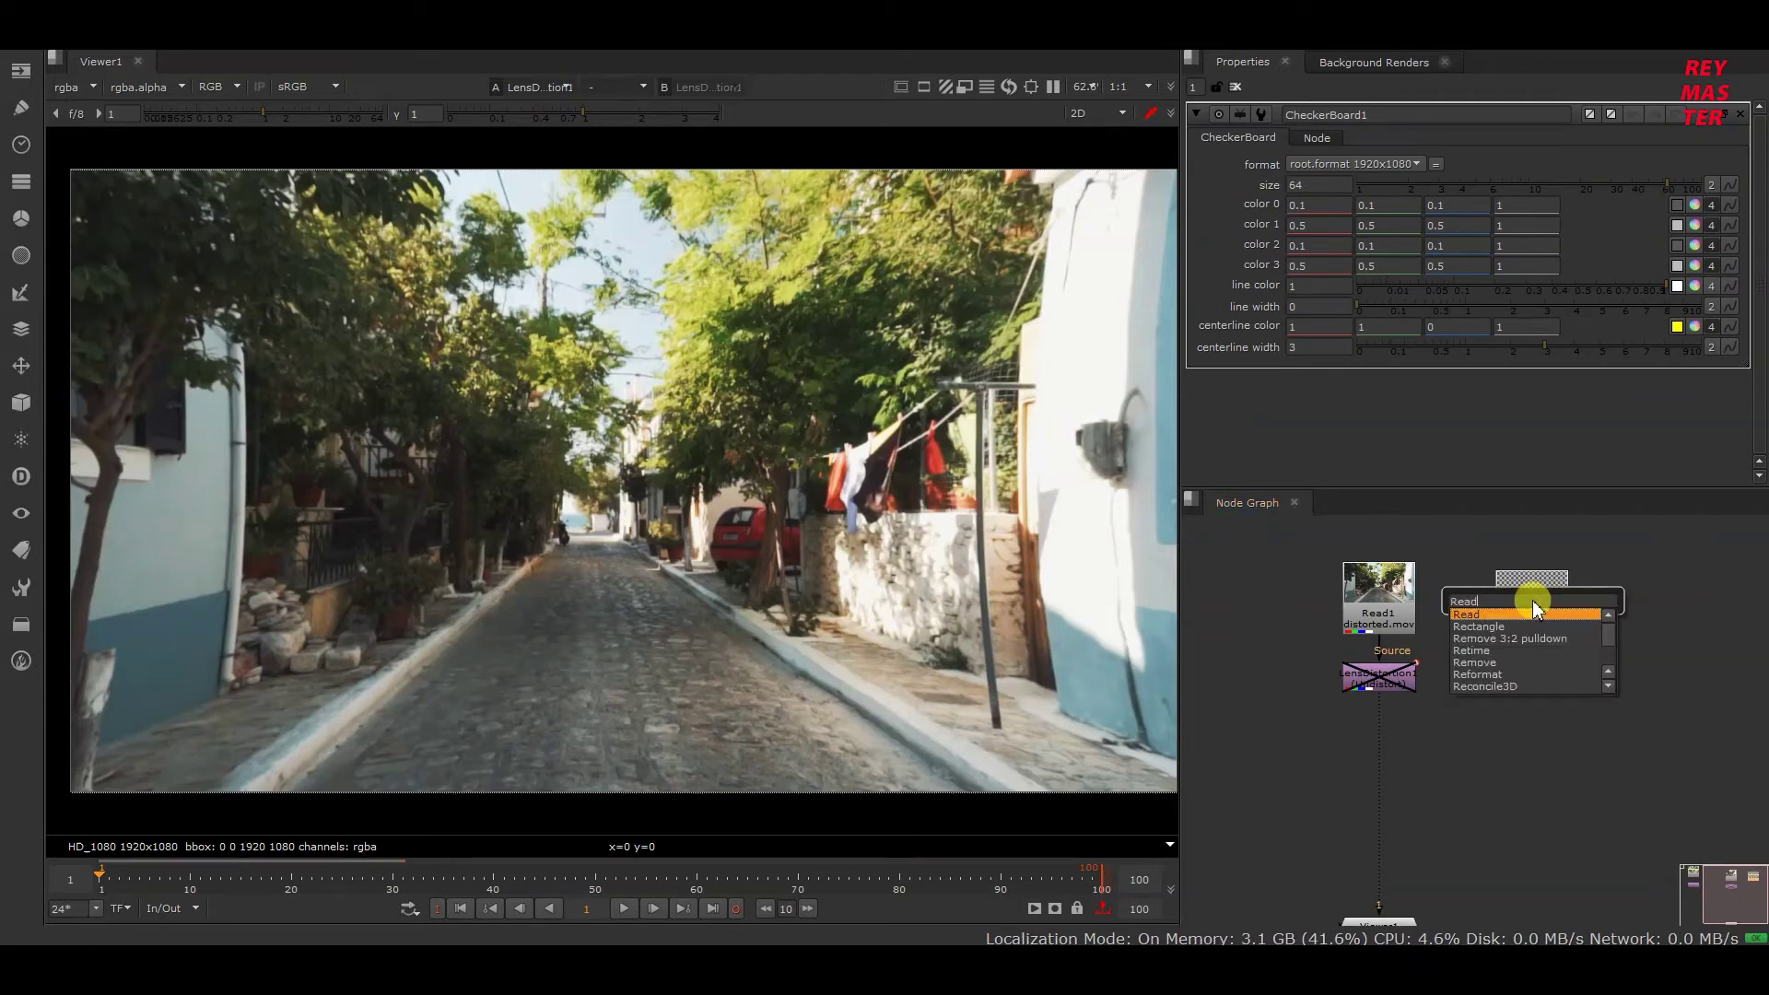
pyautogui.write('efo')
pyautogui.press('Return')
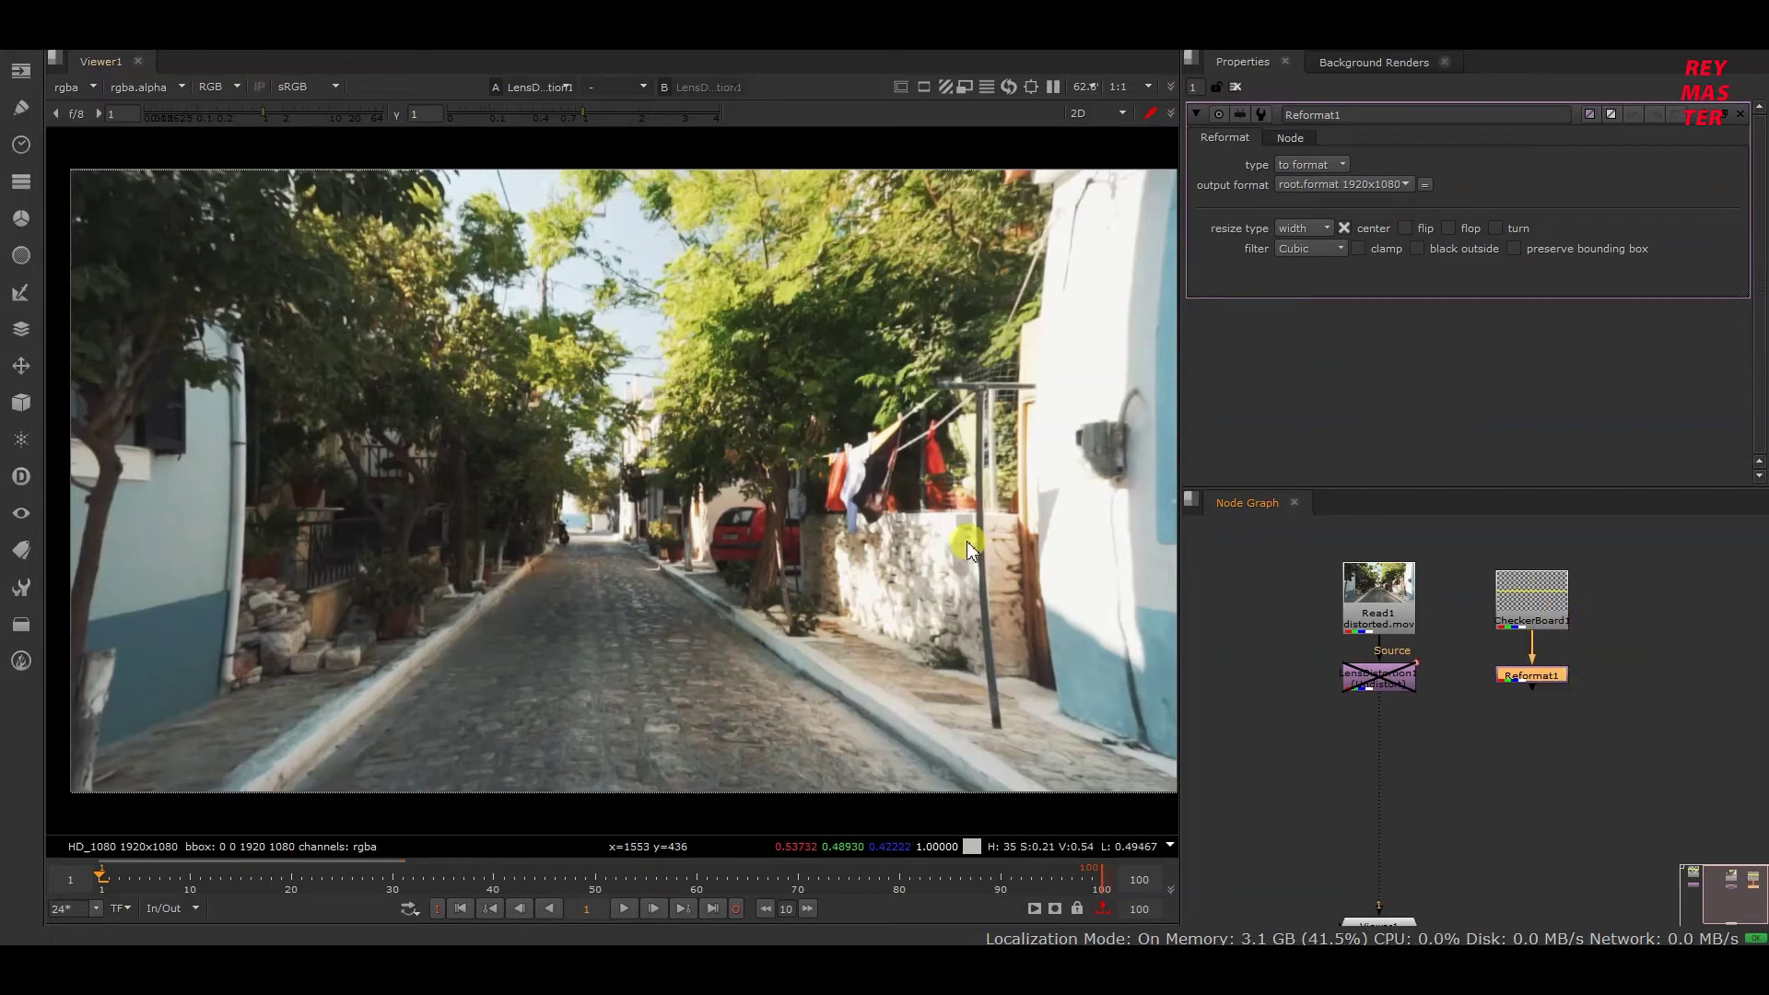
pyautogui.click(1570, 707)
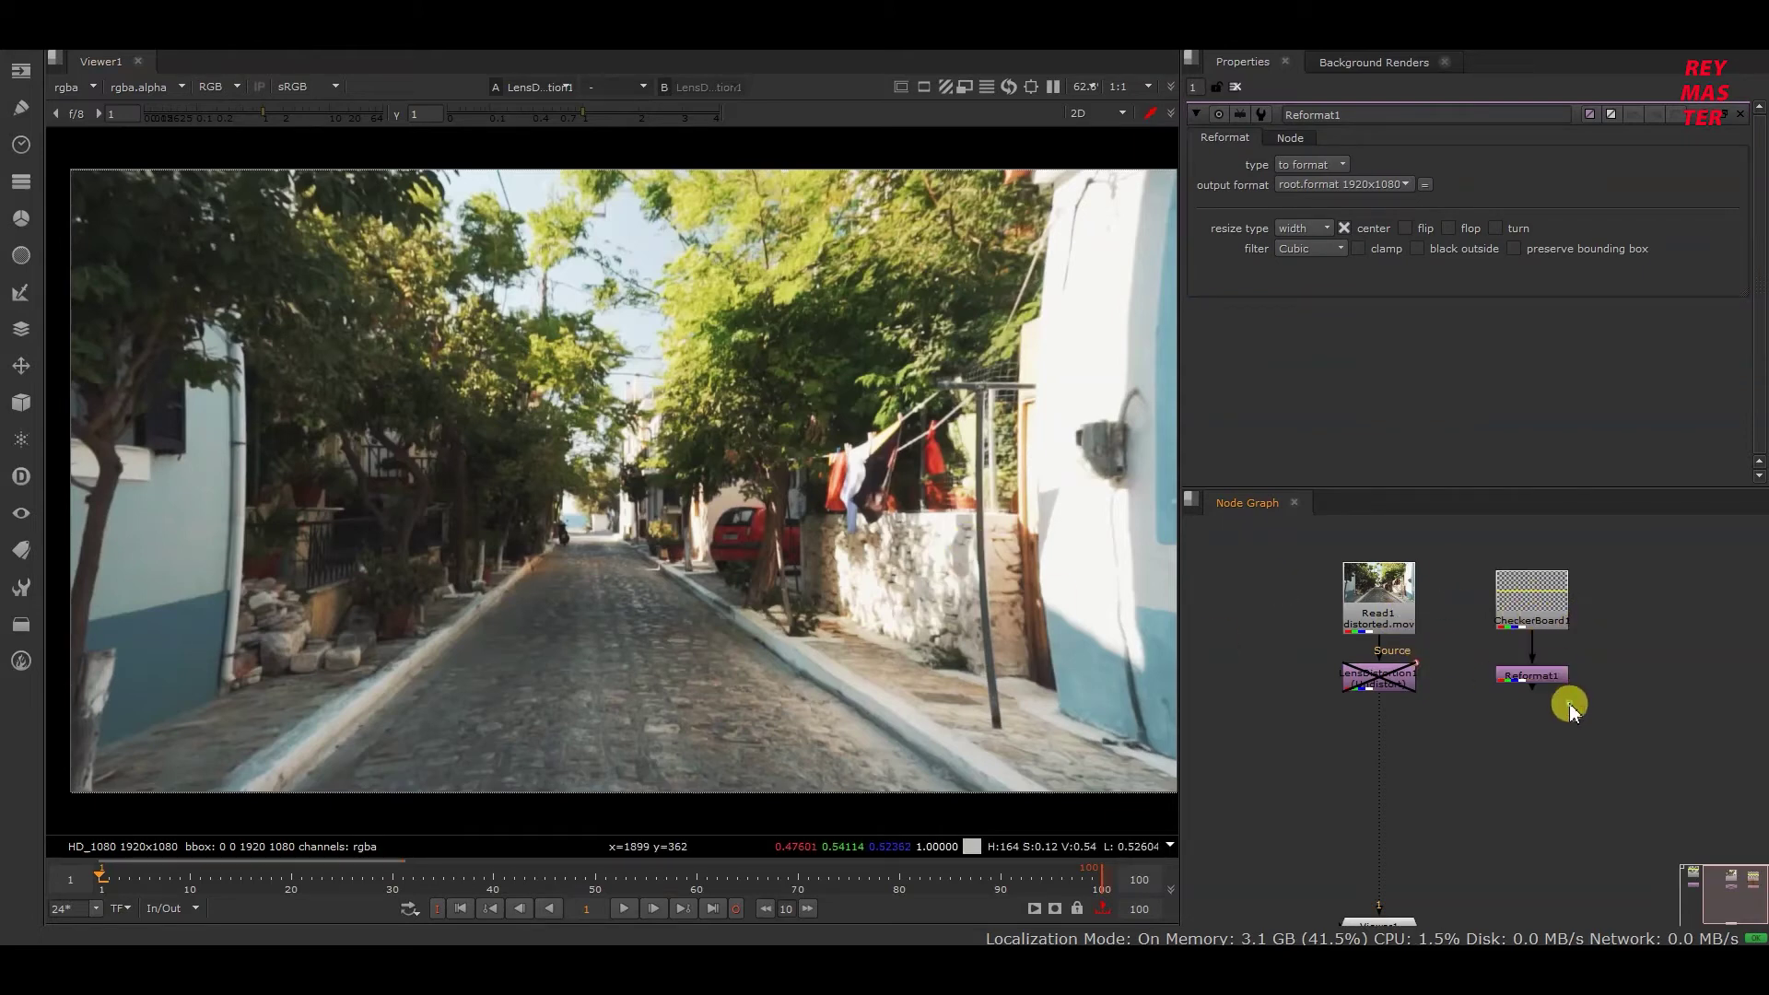
# Step: Add a CornerPin node after Reformat1, space it out below, and view its output
pyautogui.moveTo(1553, 688); pyautogui.dragTo(1553, 680)
pyautogui.press('Tab')
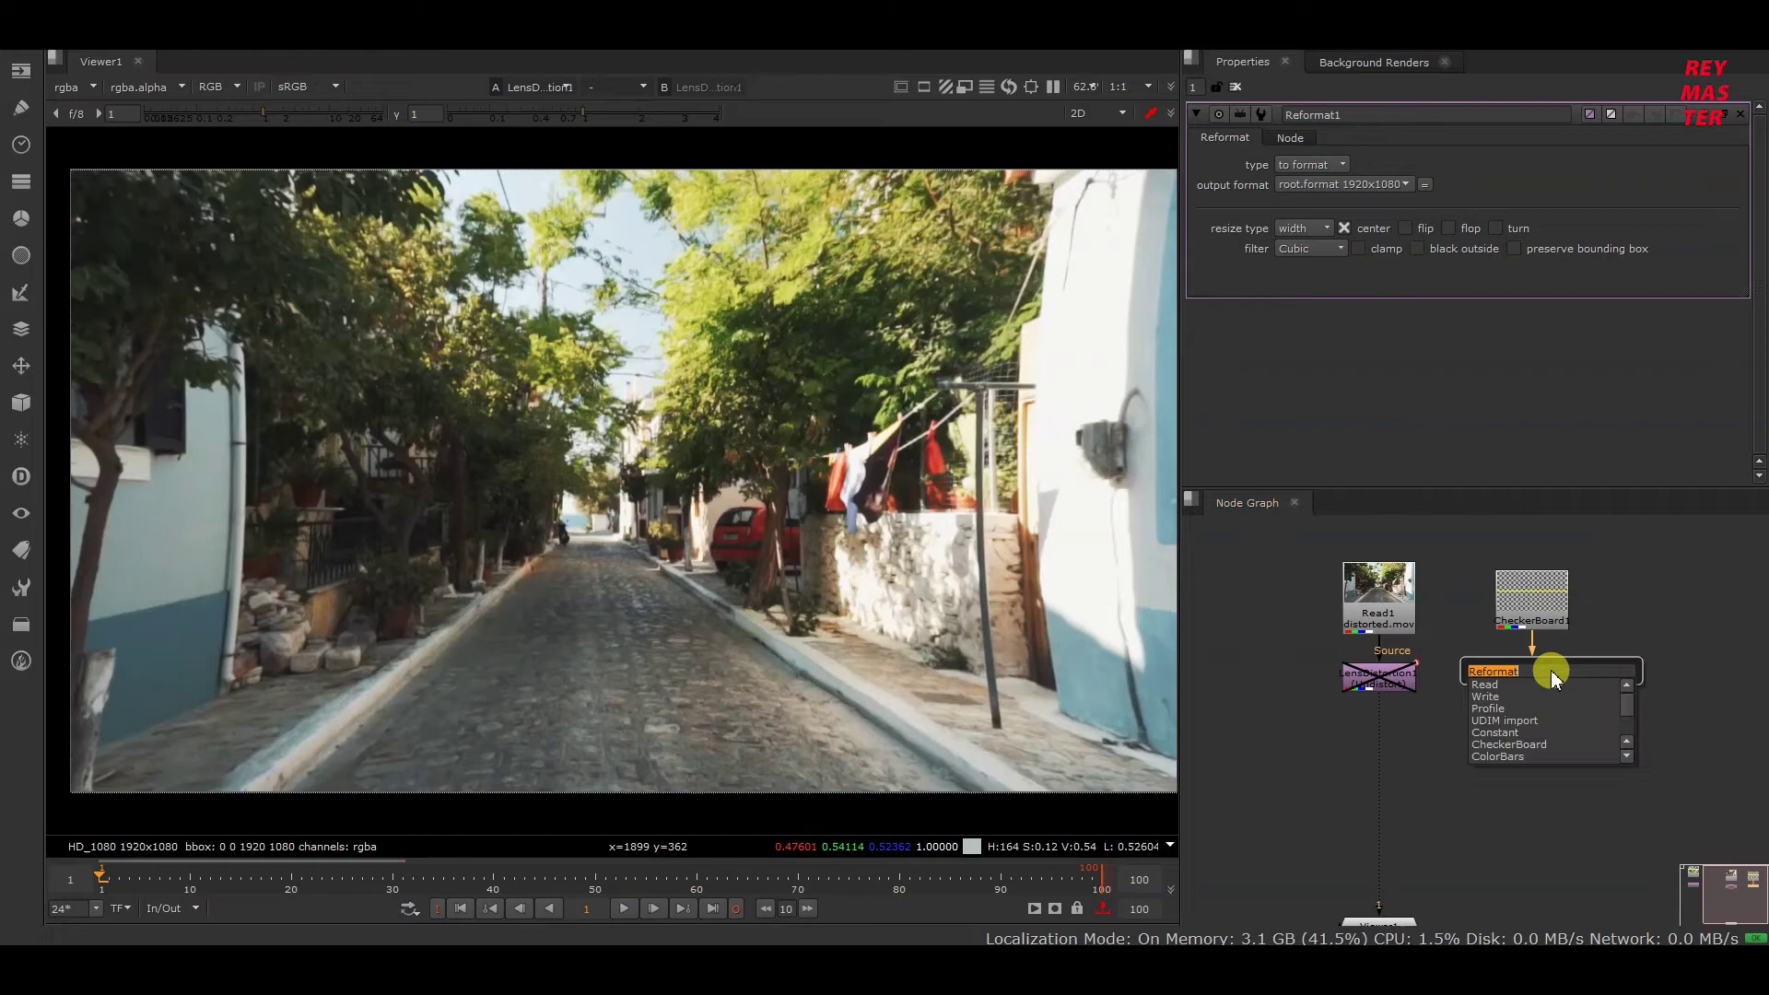
pyautogui.write('cor')
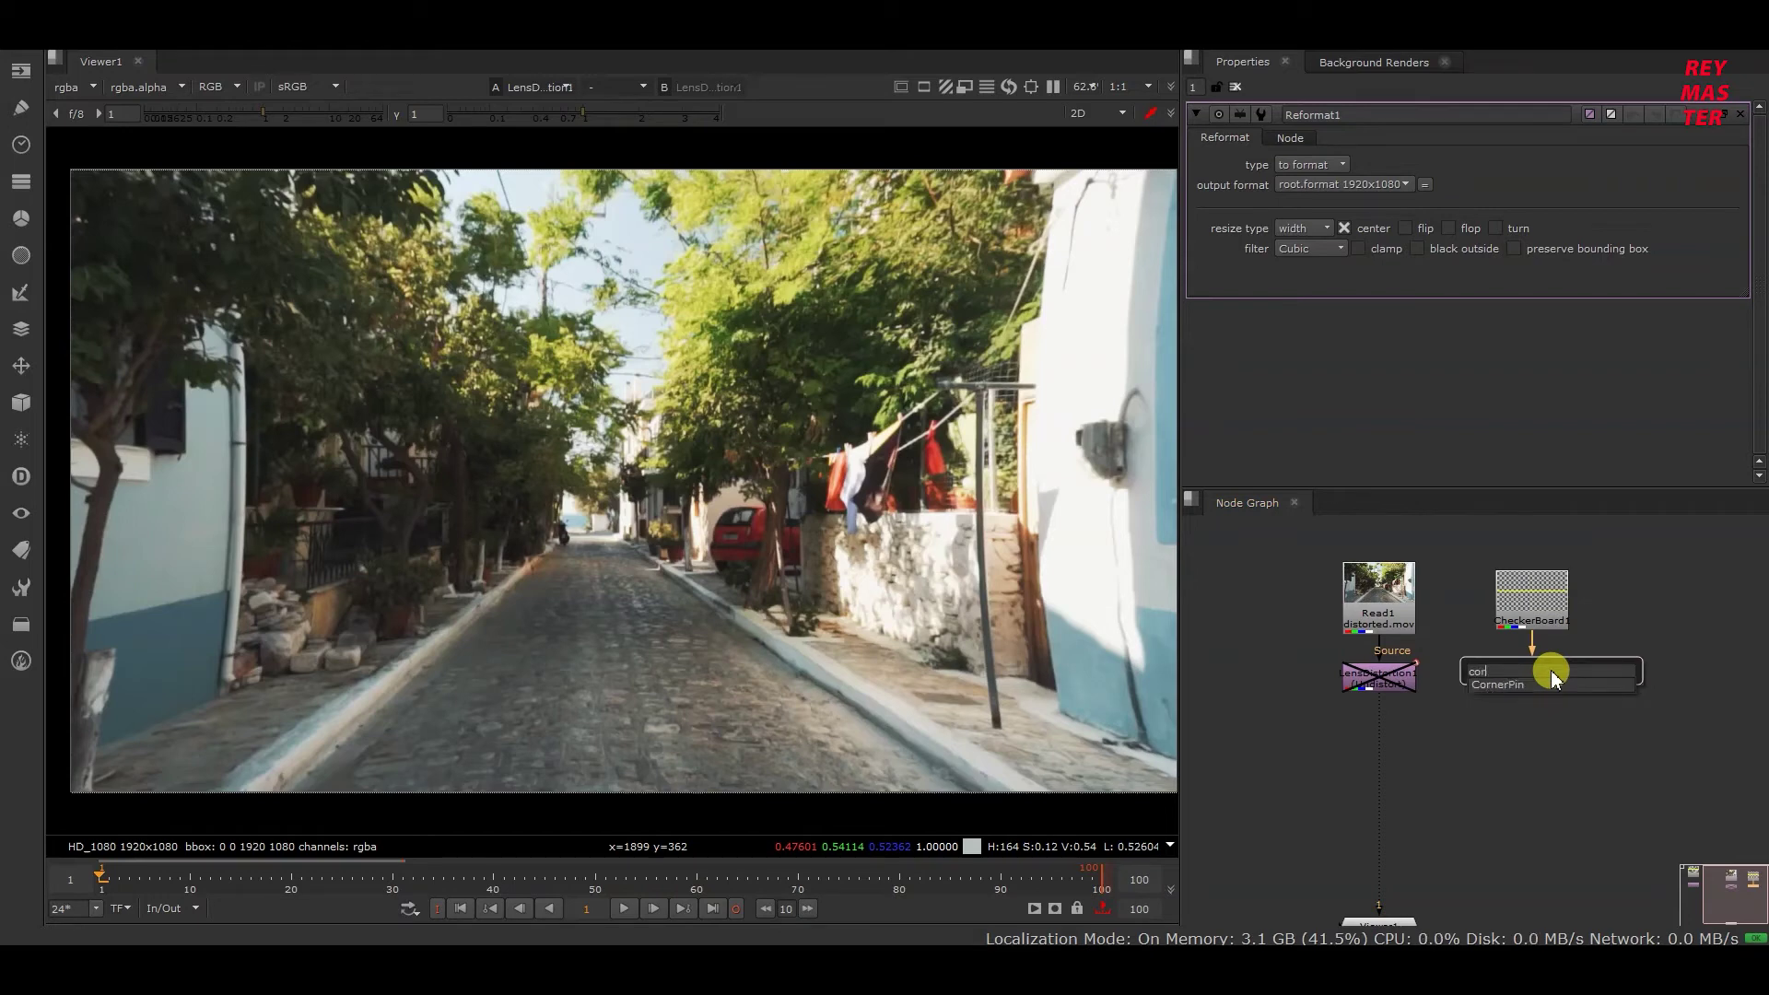
pyautogui.write('nerPin')
pyautogui.press('Return')
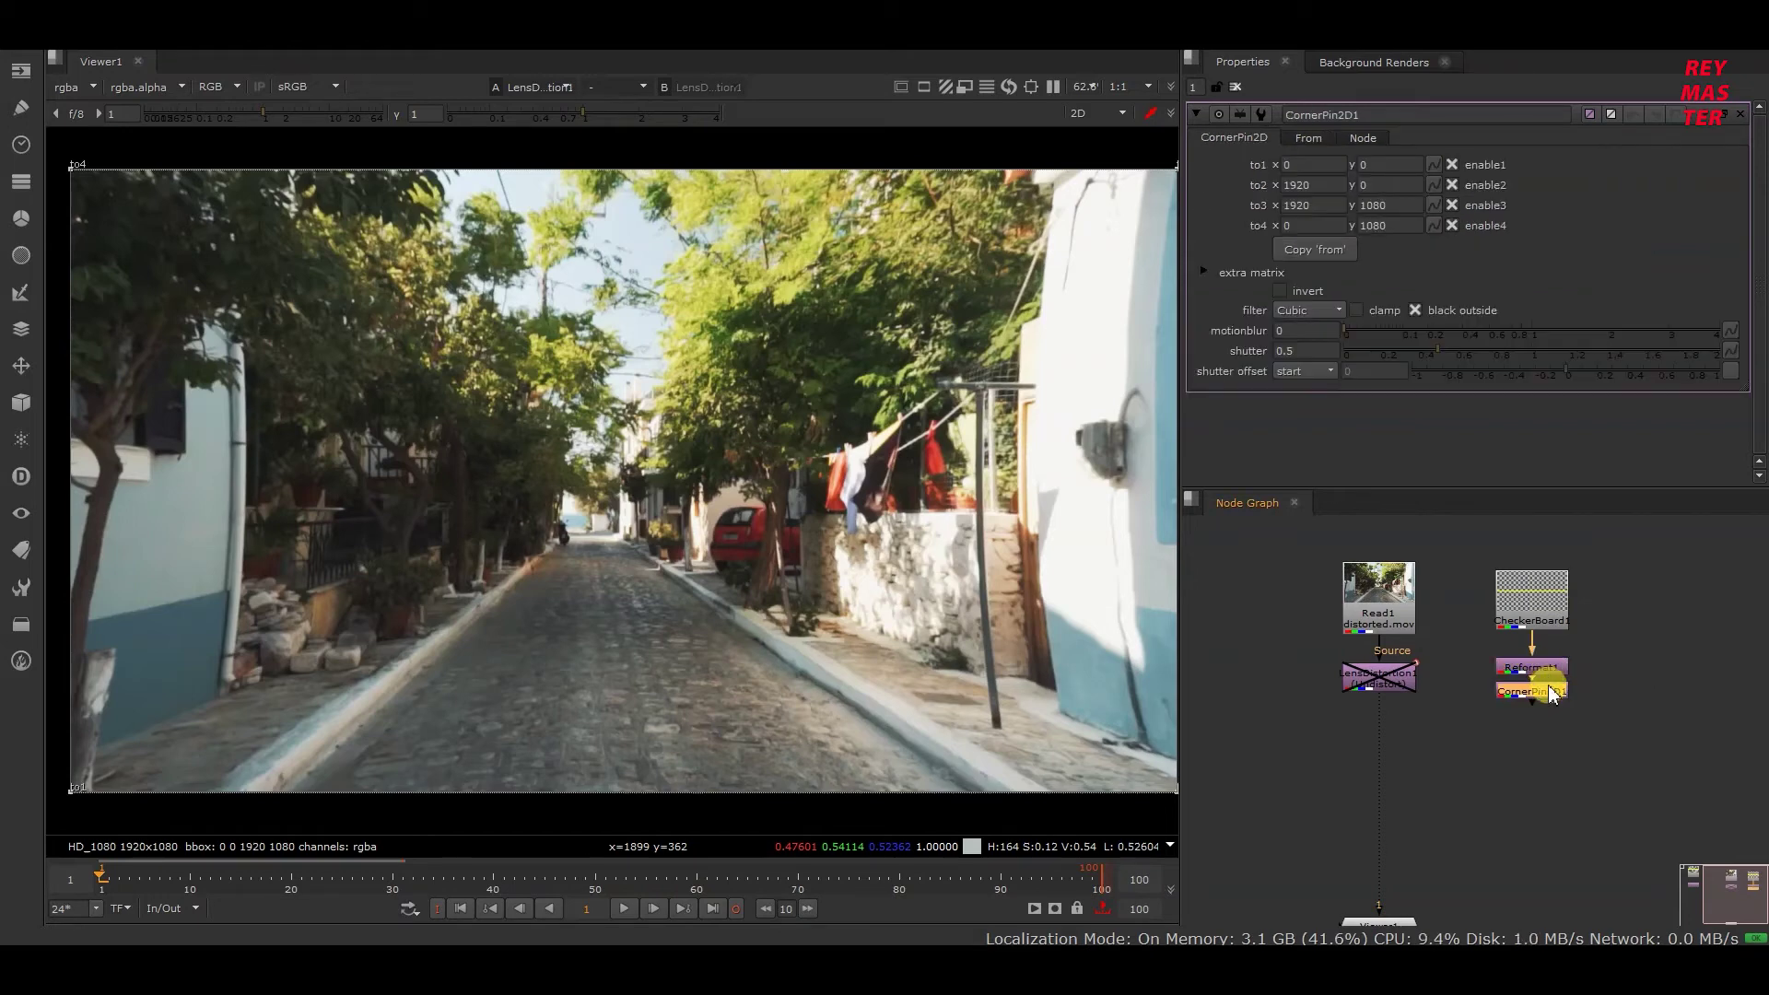
pyautogui.moveTo(1534, 744); pyautogui.dragTo(1532, 710)
pyautogui.click(1395, 742)
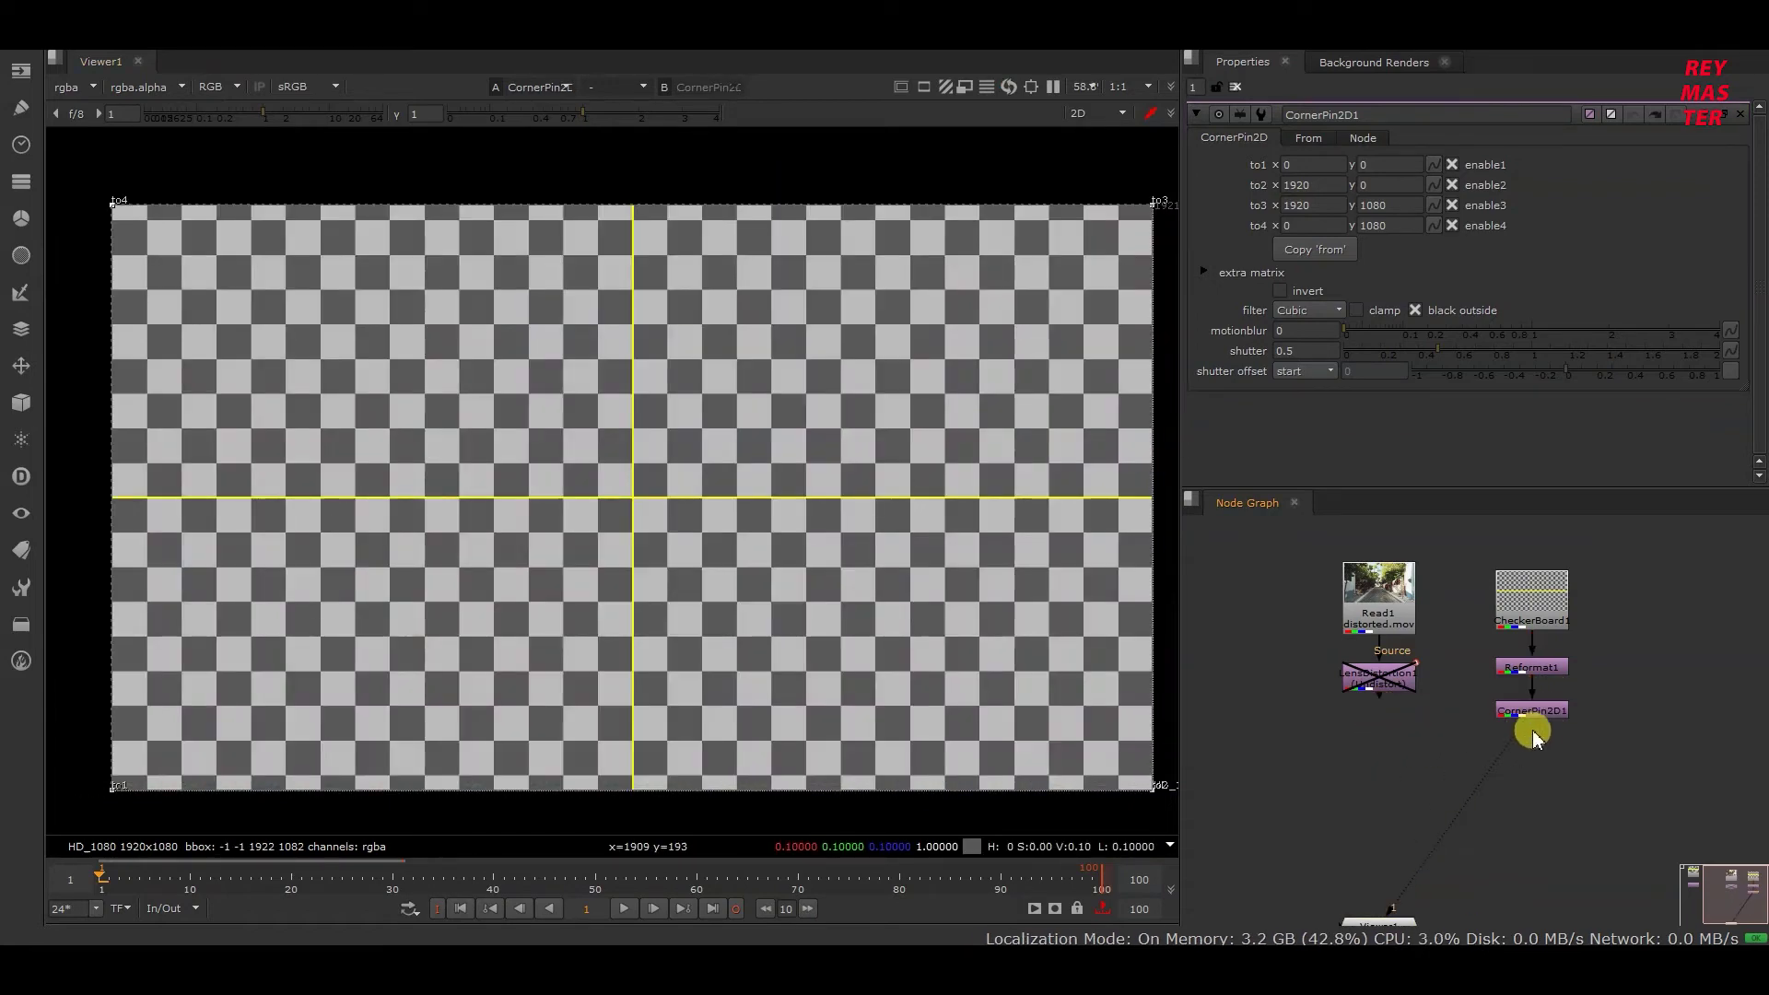
# Step: Add a Merge node with LensDistortion1 as input B and CornerPin2D1 as input A, and view it
pyautogui.press('Tab')
pyautogui.write('merge')
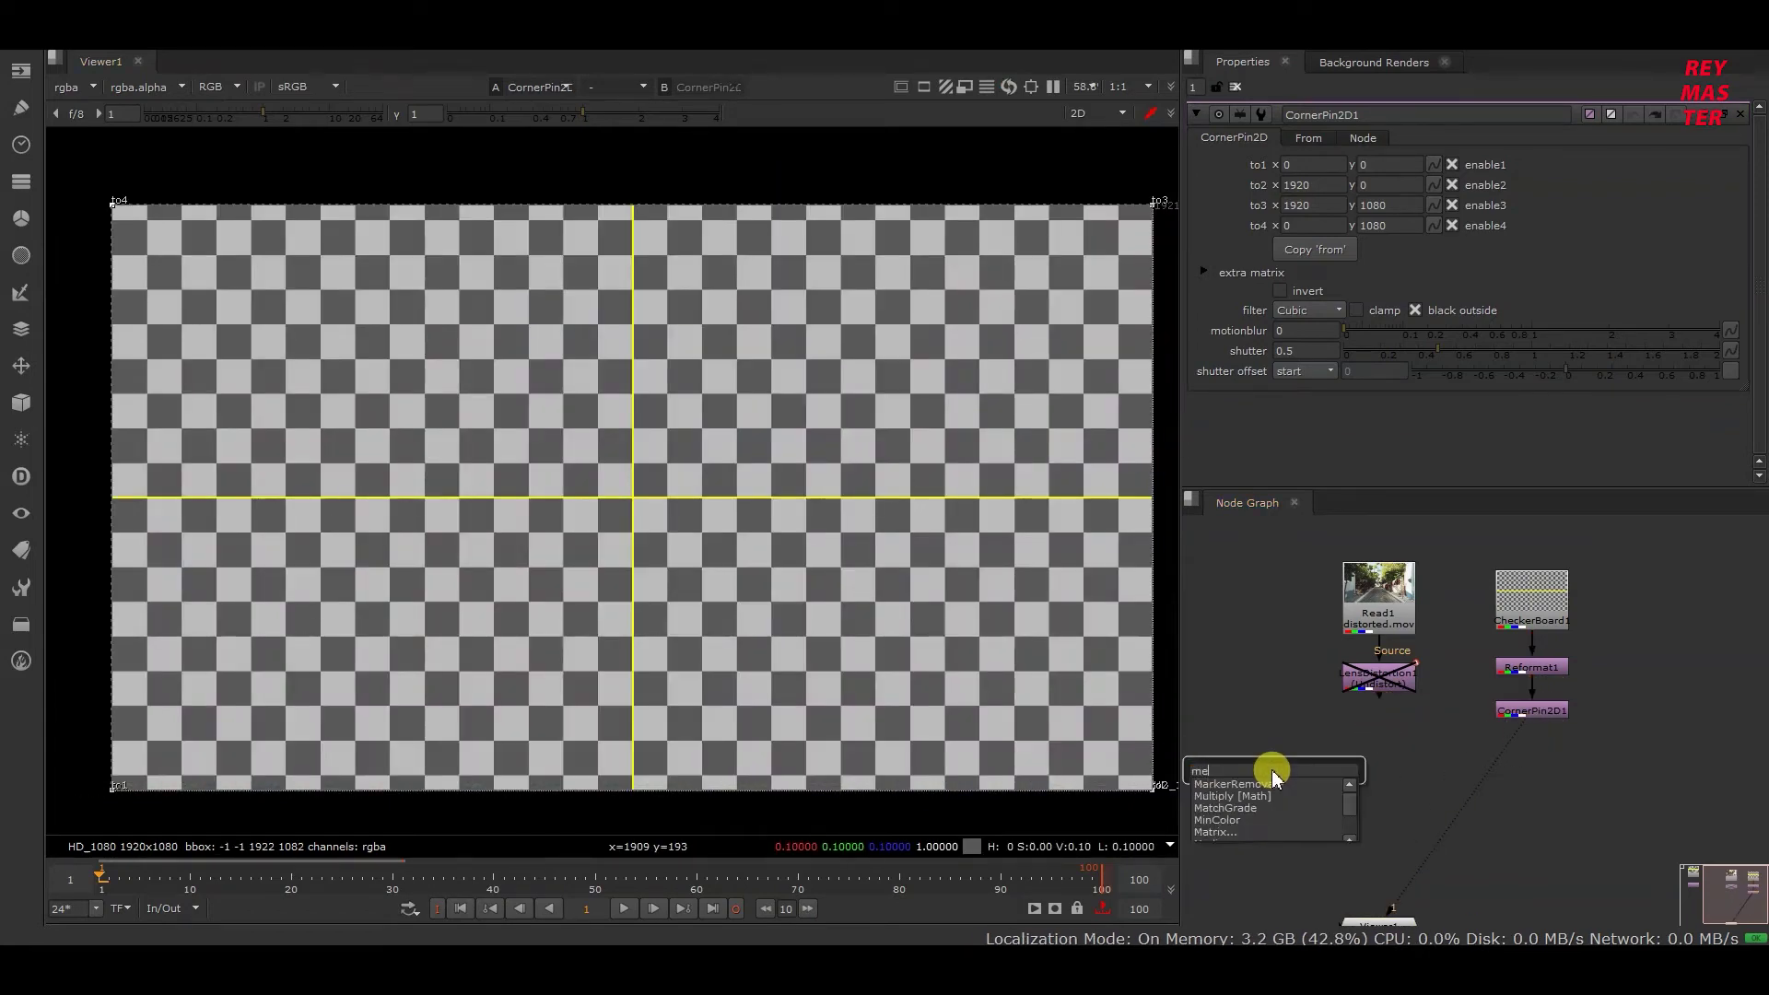
pyautogui.press('Return')
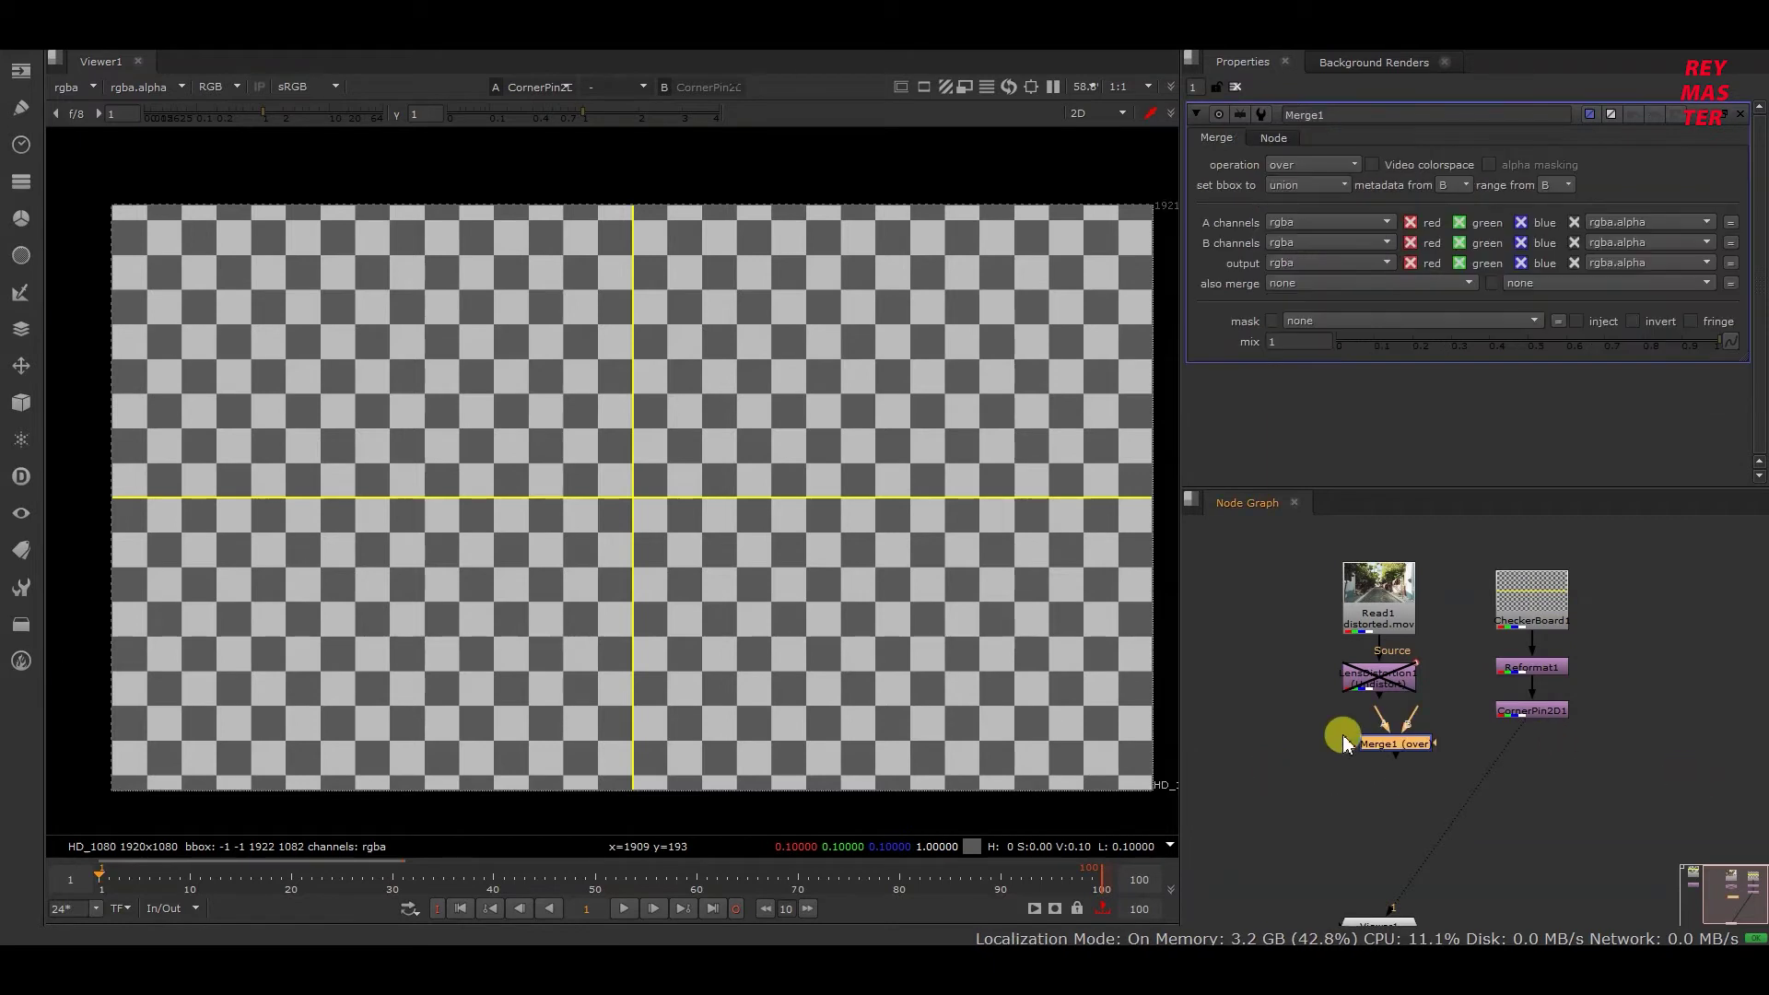
pyautogui.scroll(2, 1346, 732)
pyautogui.moveTo(1434, 751); pyautogui.dragTo(1608, 698)
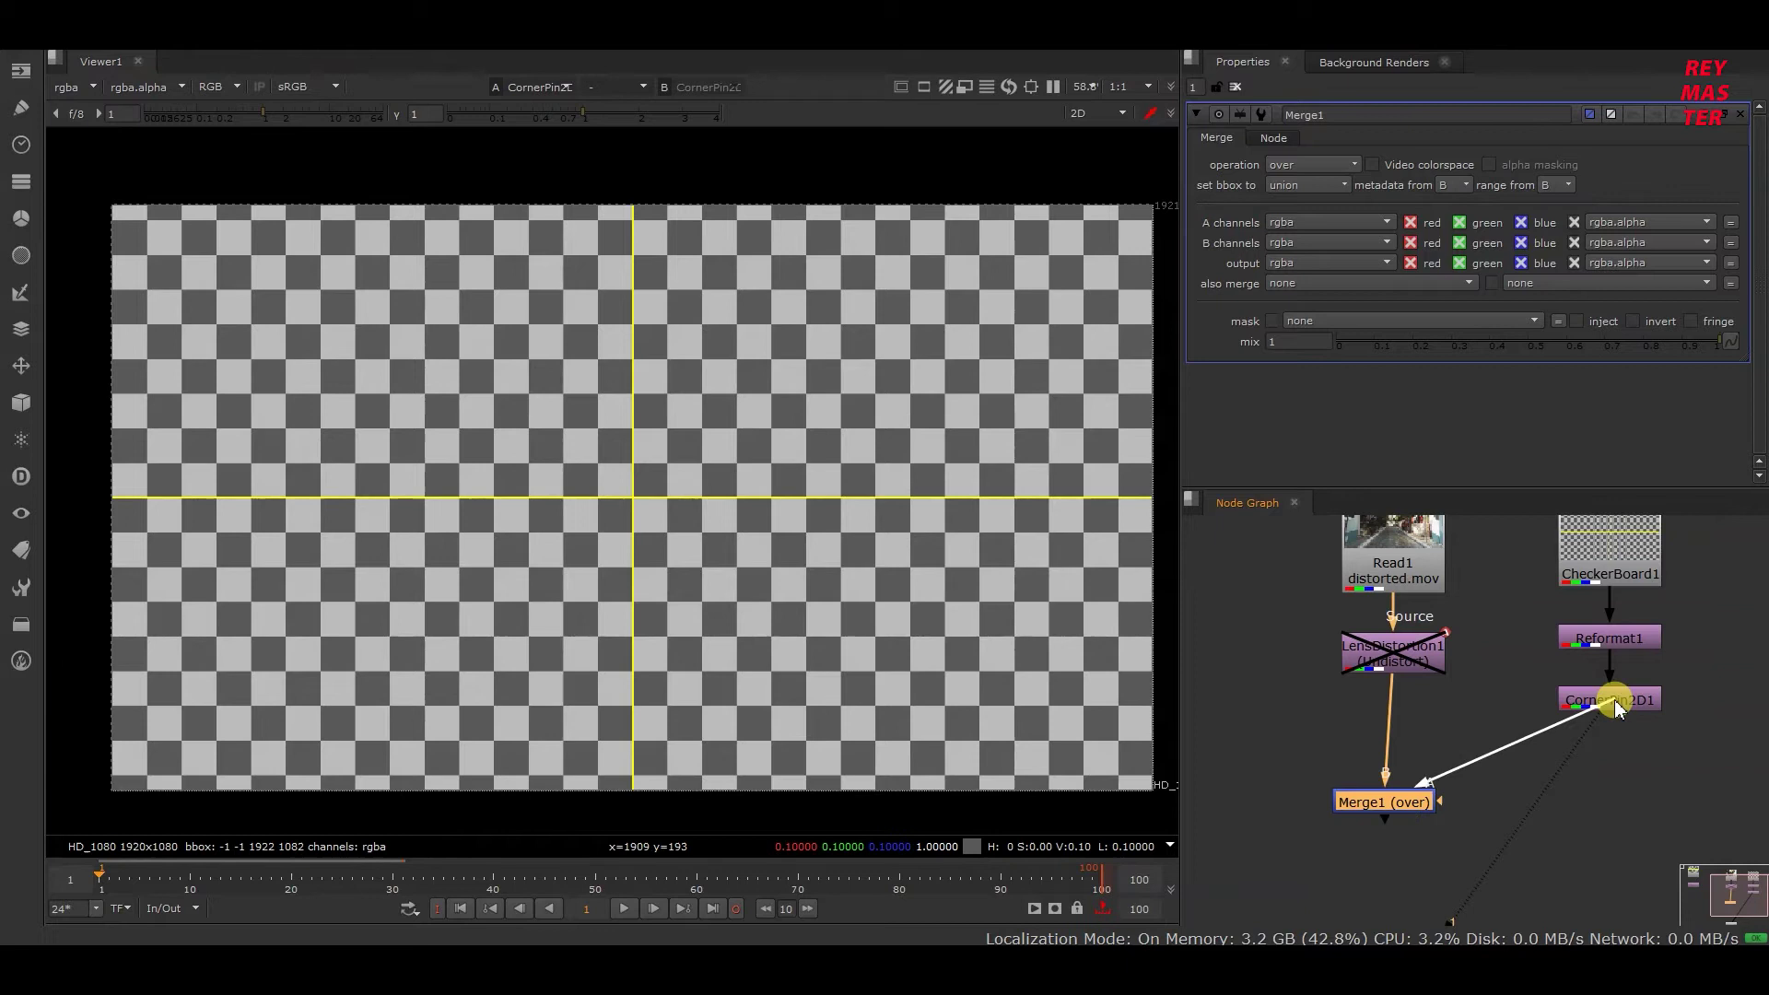
pyautogui.press('1')
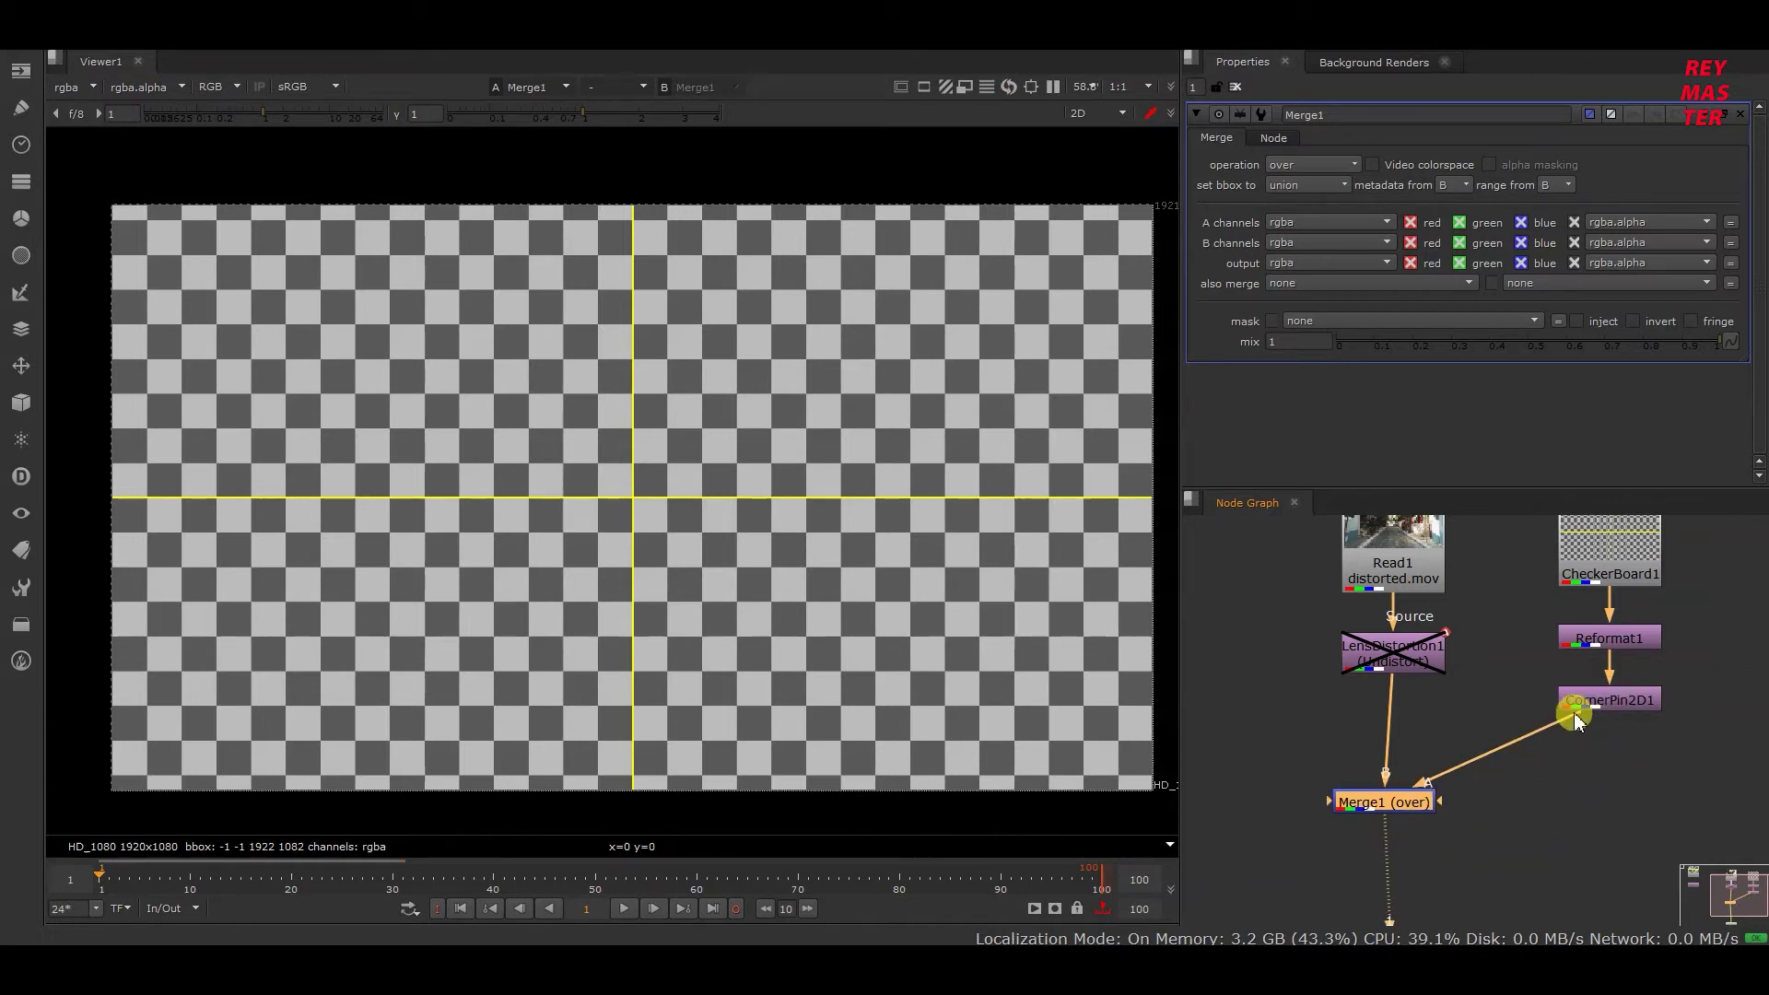
# Step: Insert a Multiply [Math] node after CornerPin2D1 and set its value to 0.5 to make the checkerboard semi-transparent
pyautogui.click(1593, 701)
pyautogui.press('Tab')
pyautogui.write('mu')
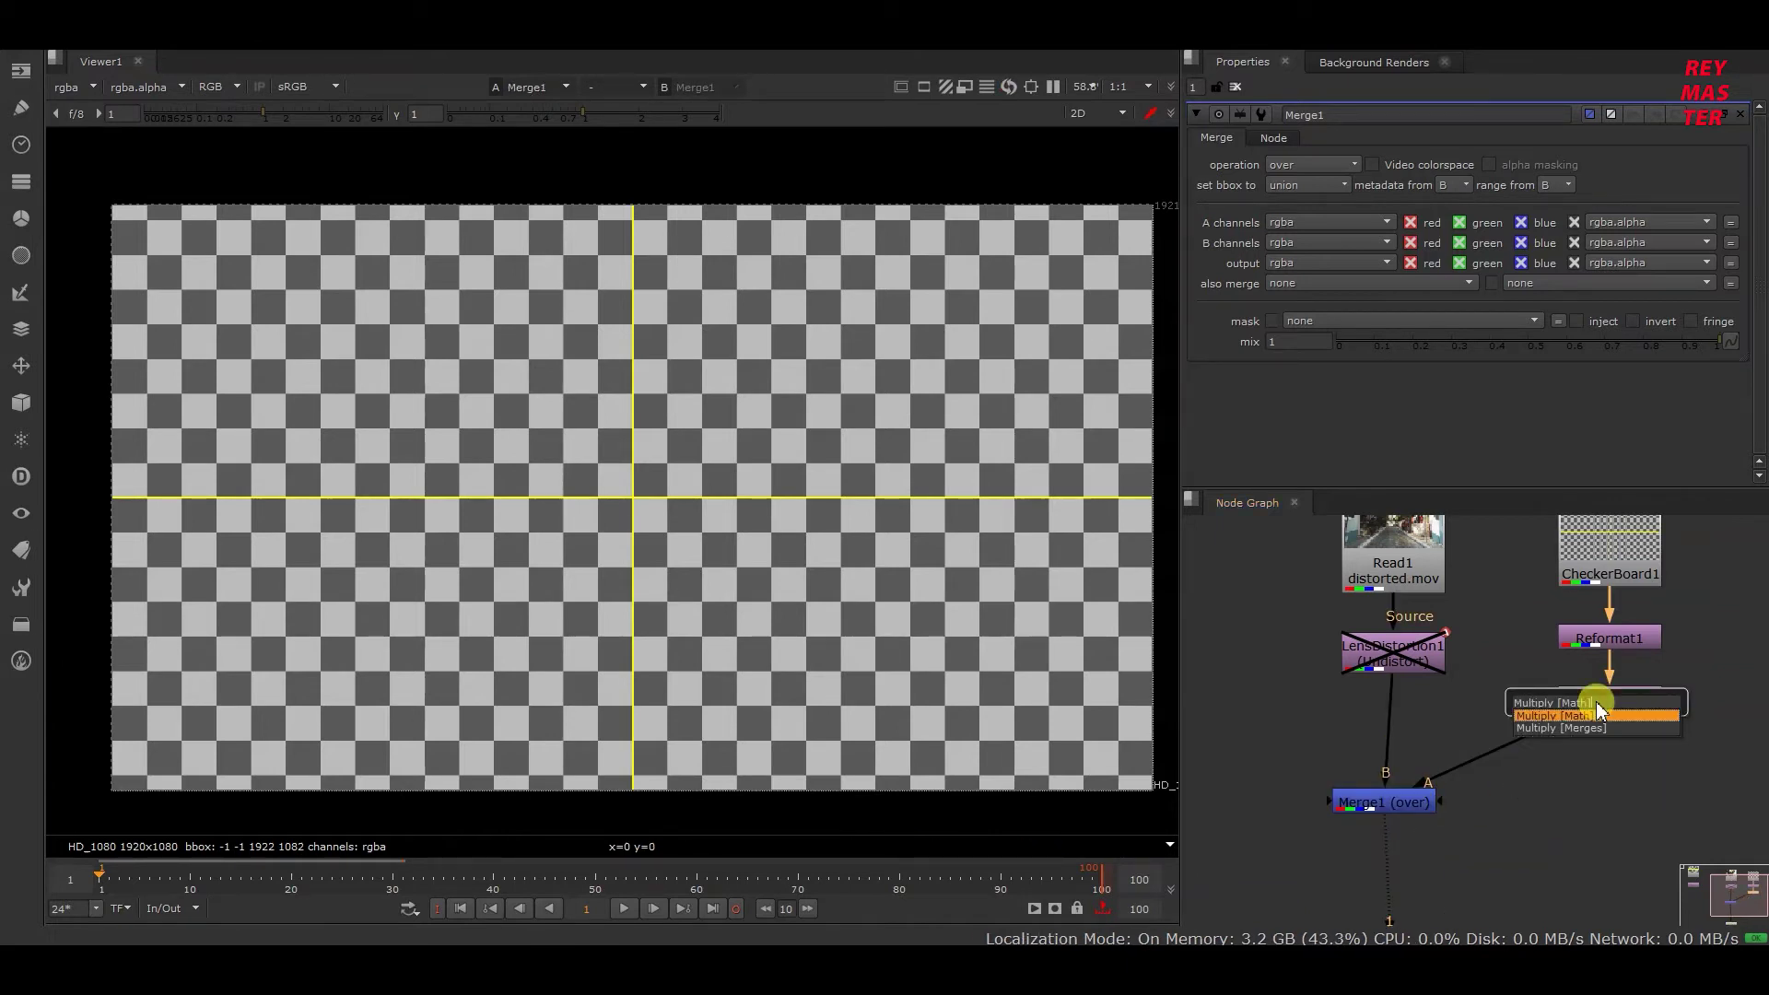
pyautogui.click(1598, 715)
pyautogui.moveTo(1304, 182); pyautogui.dragTo(1213, 173)
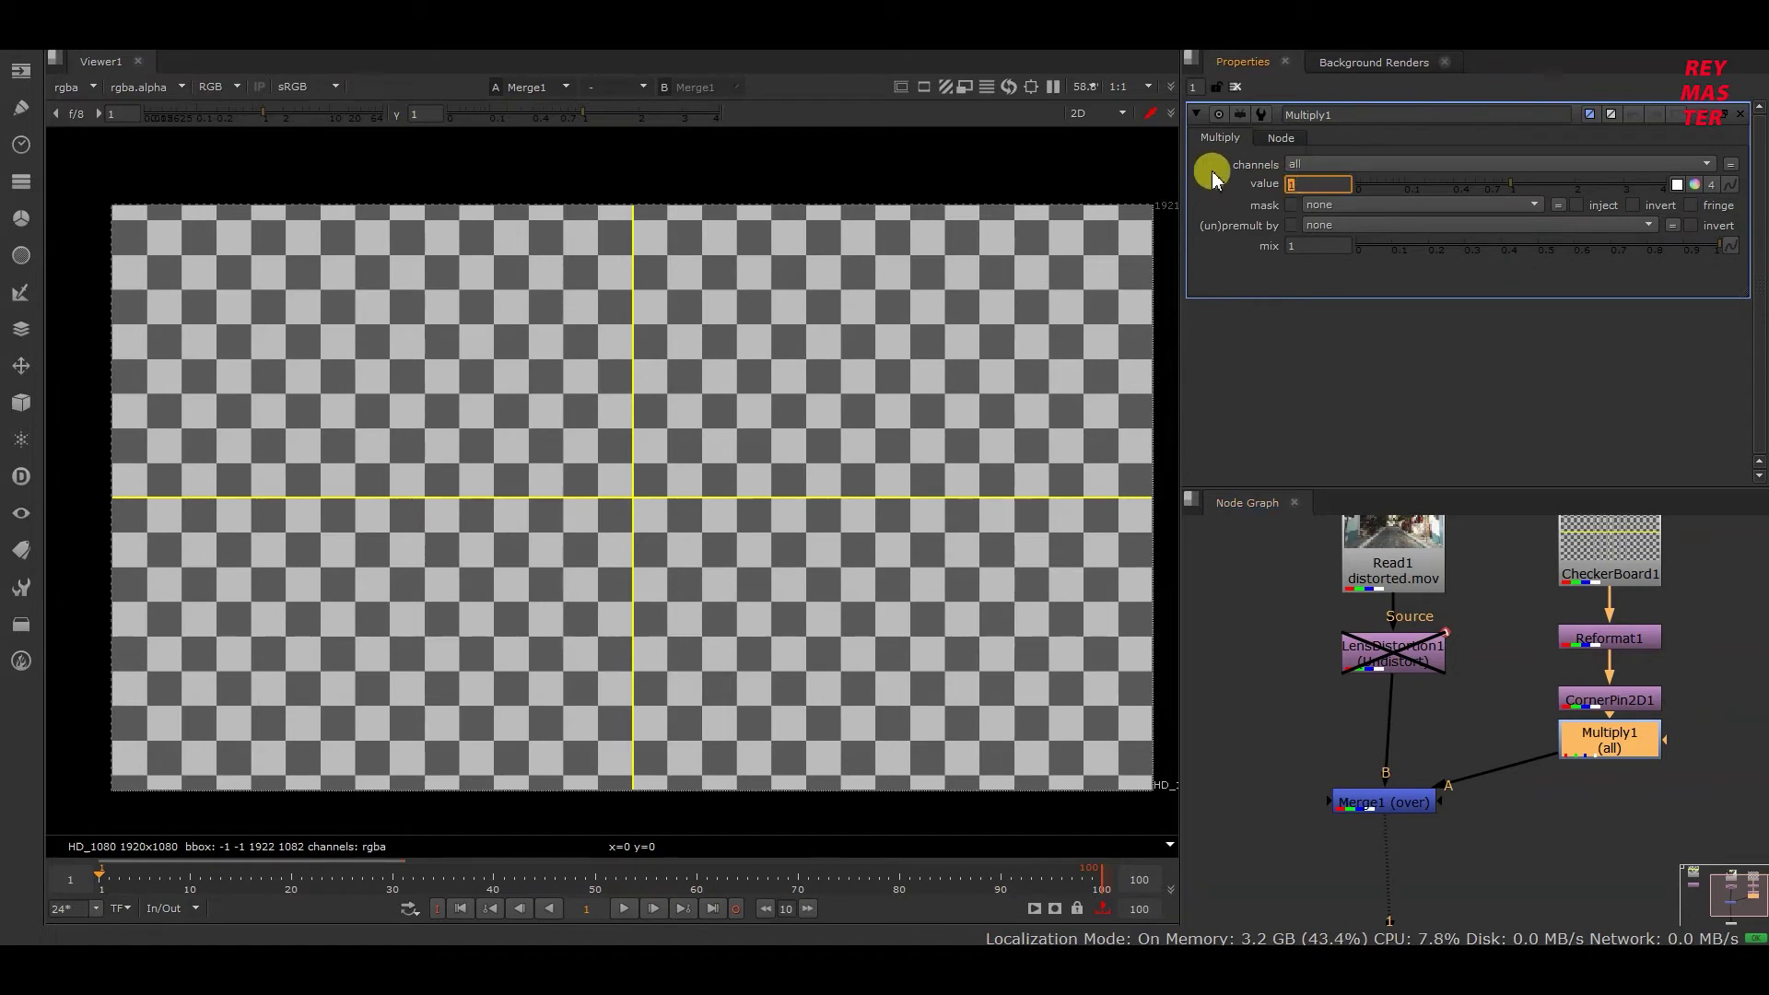
pyautogui.press('Return')
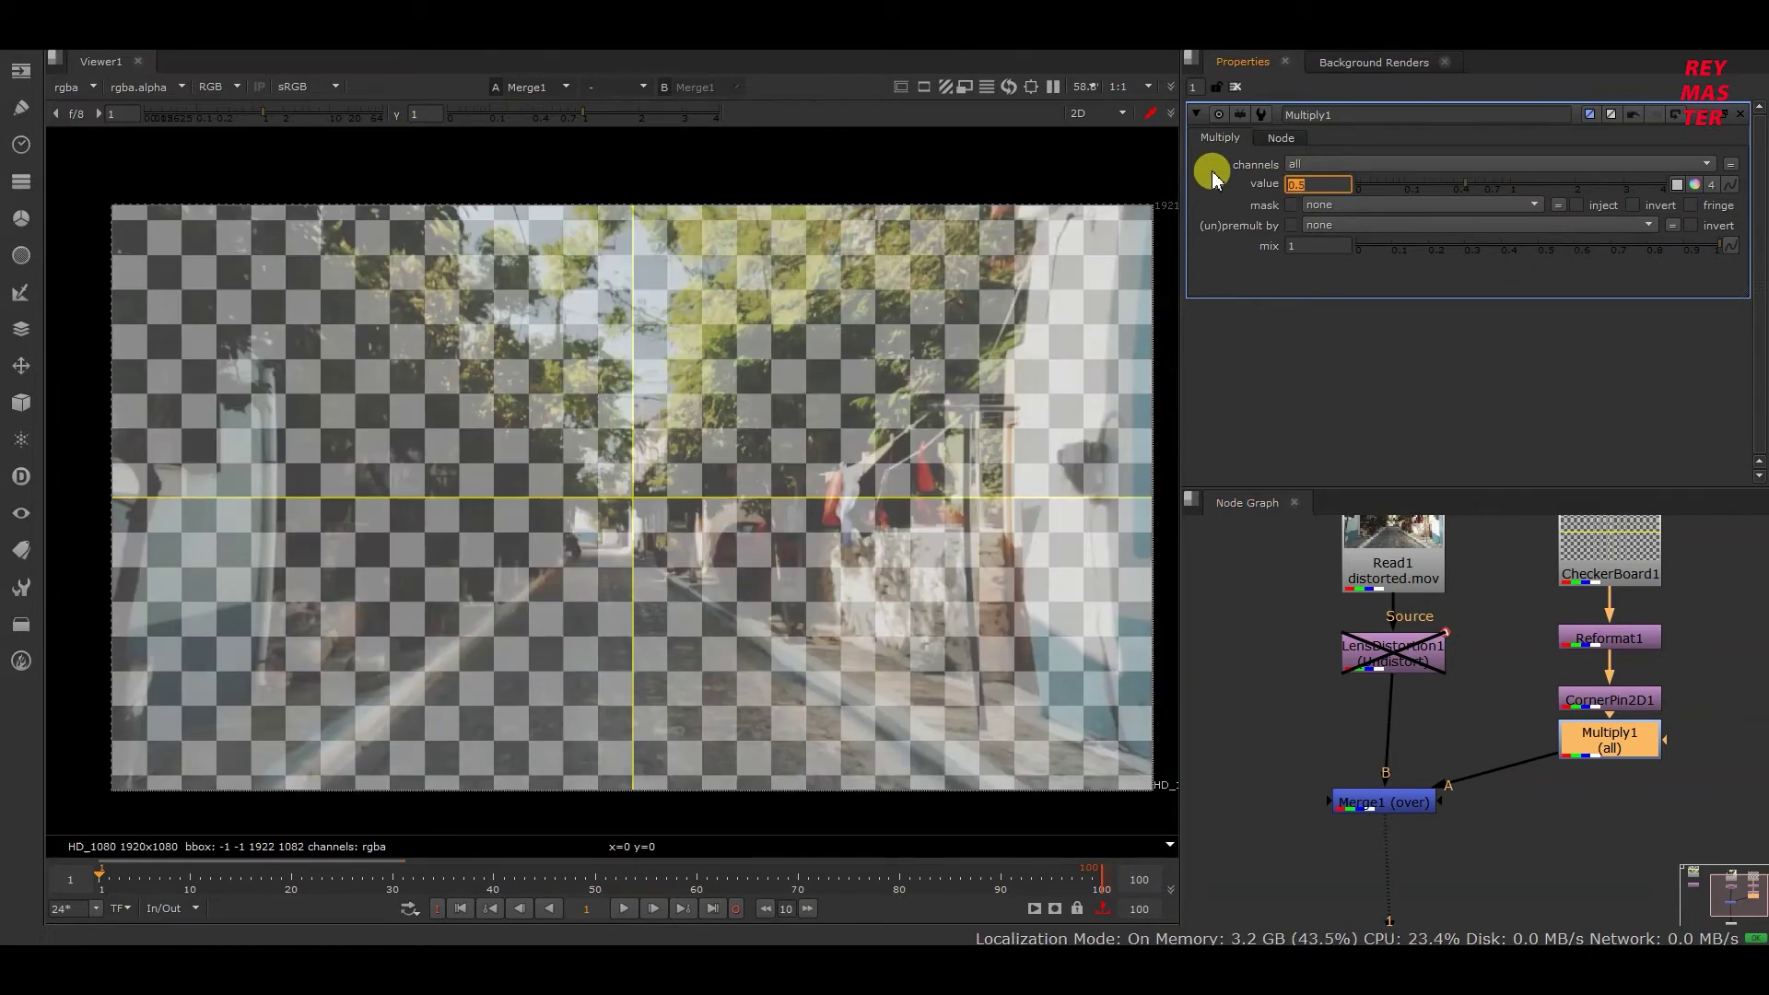
pyautogui.scroll(-1, 498, 364)
pyautogui.click(1668, 754)
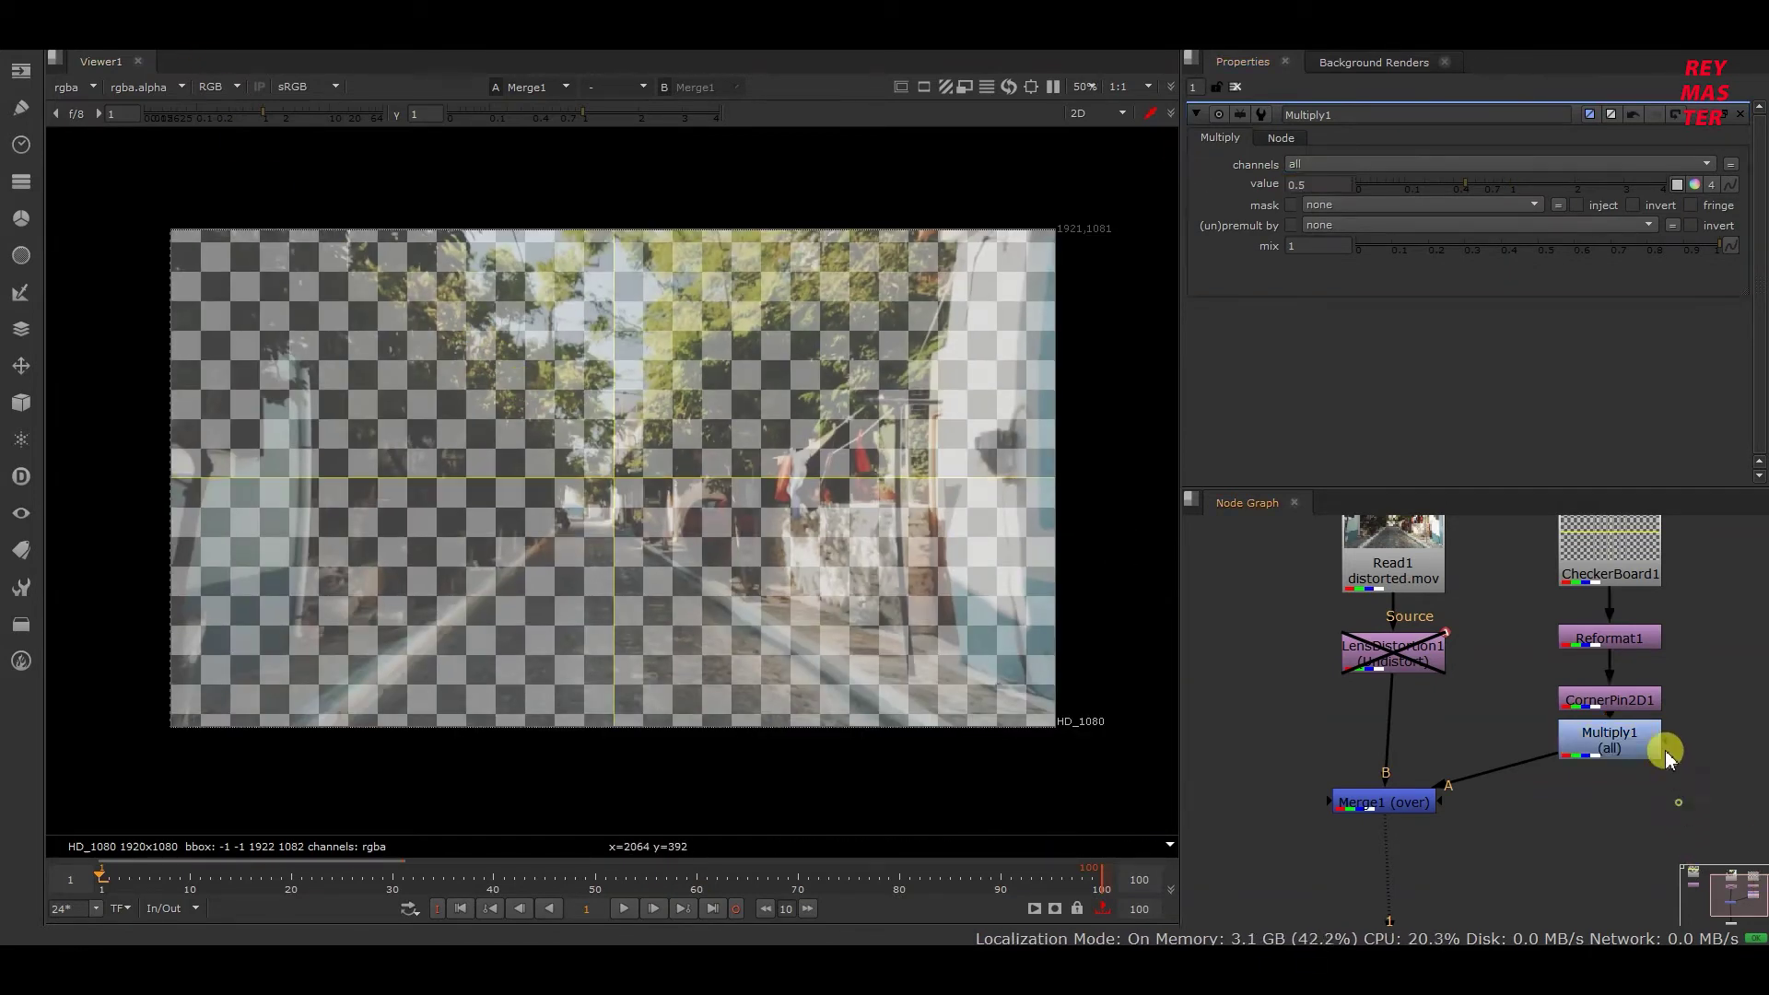
# Step: Open the CornerPin2D1 settings and pull corners to4 and to1 inward, to about 786, 724 and 574, 122
pyautogui.doubleClick(1636, 705)
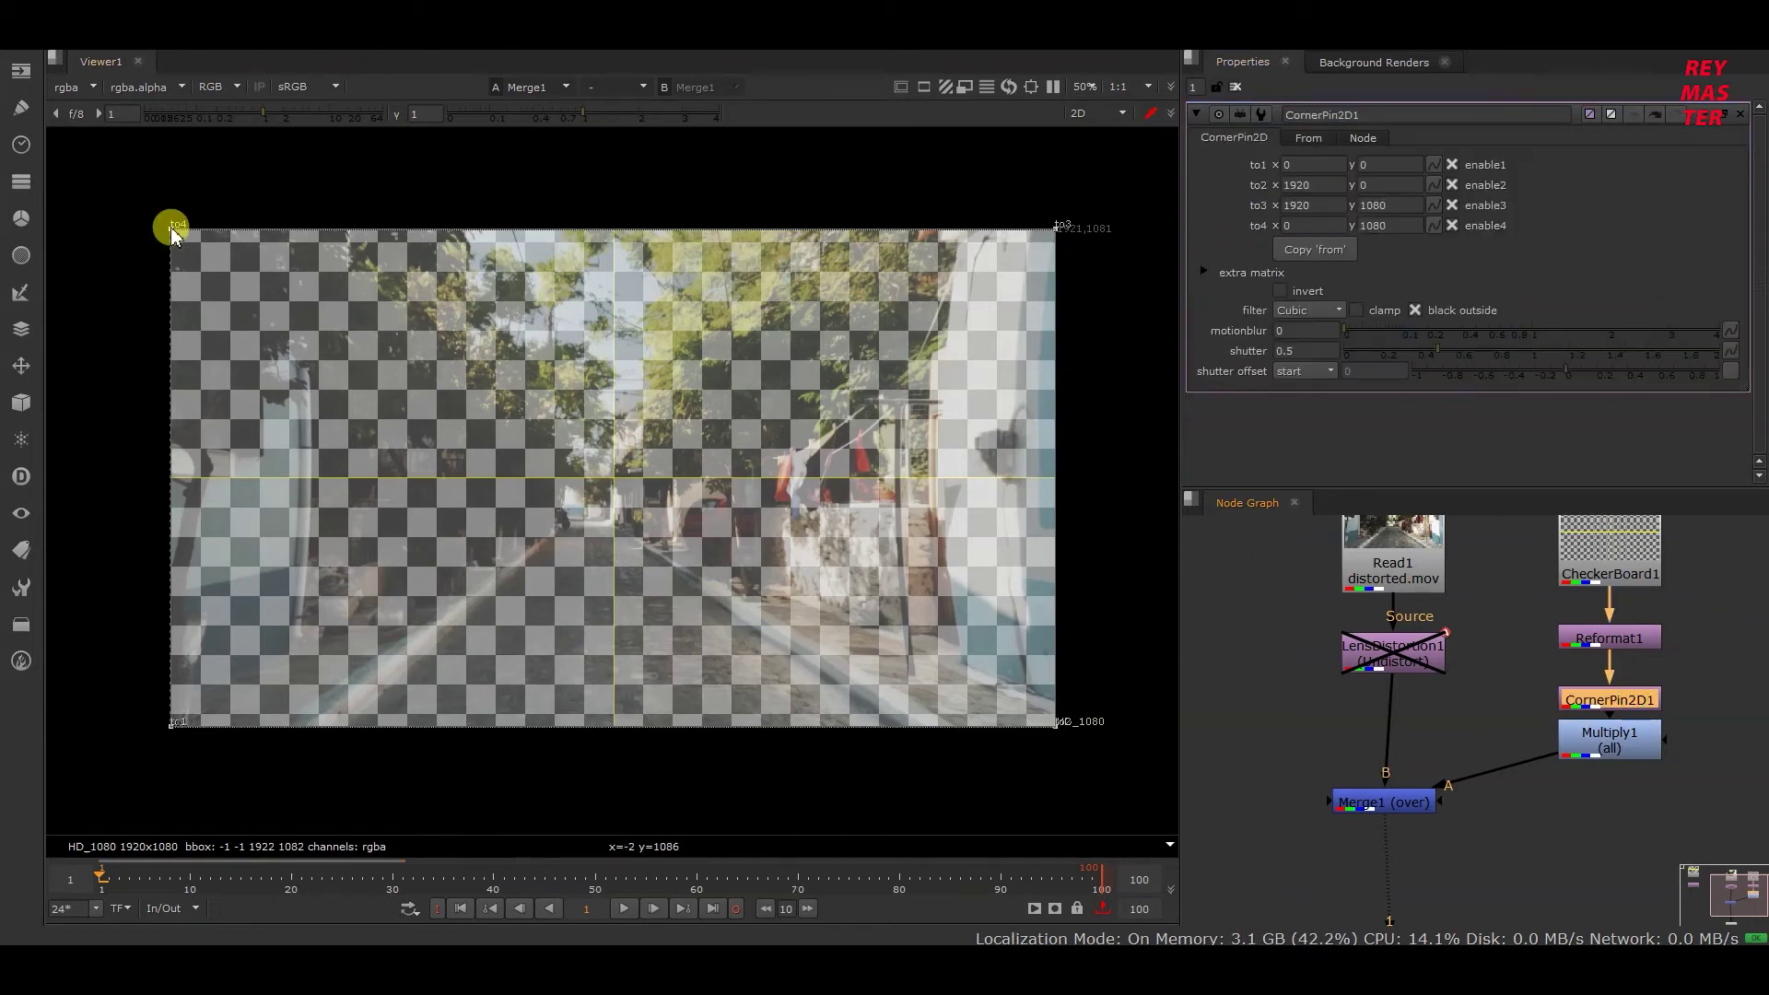
pyautogui.moveTo(173, 232); pyautogui.dragTo(389, 328)
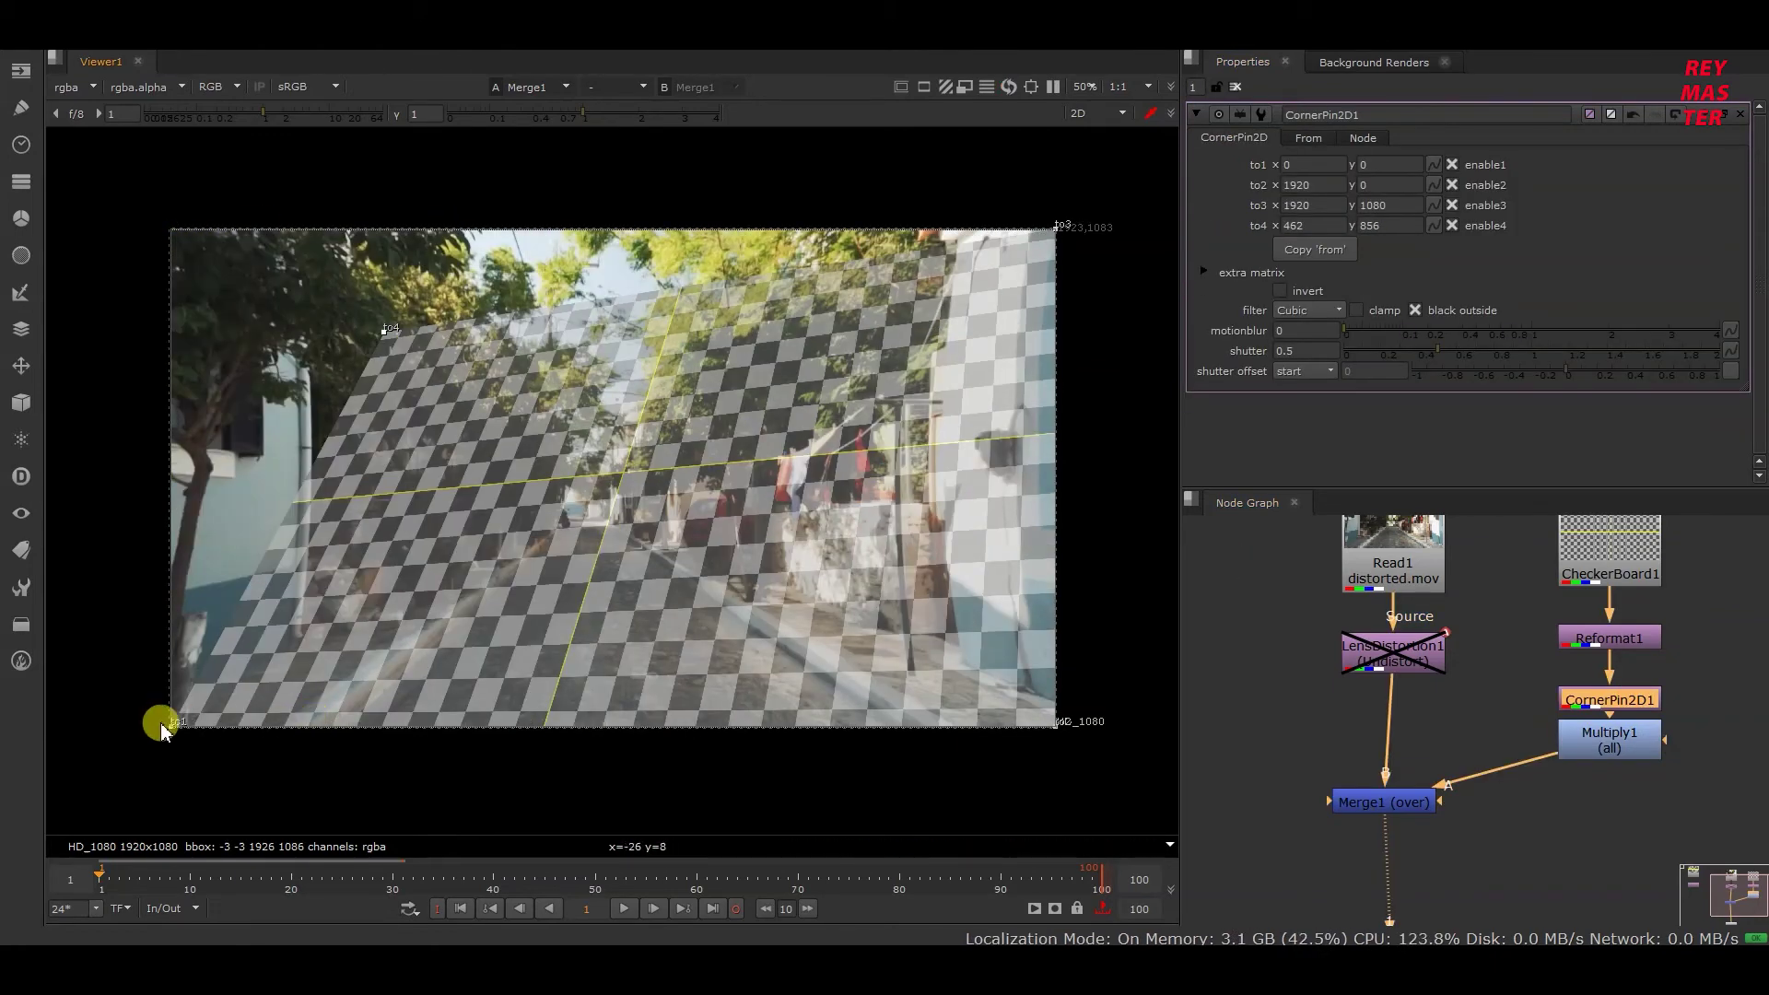
pyautogui.moveTo(175, 729); pyautogui.dragTo(436, 667)
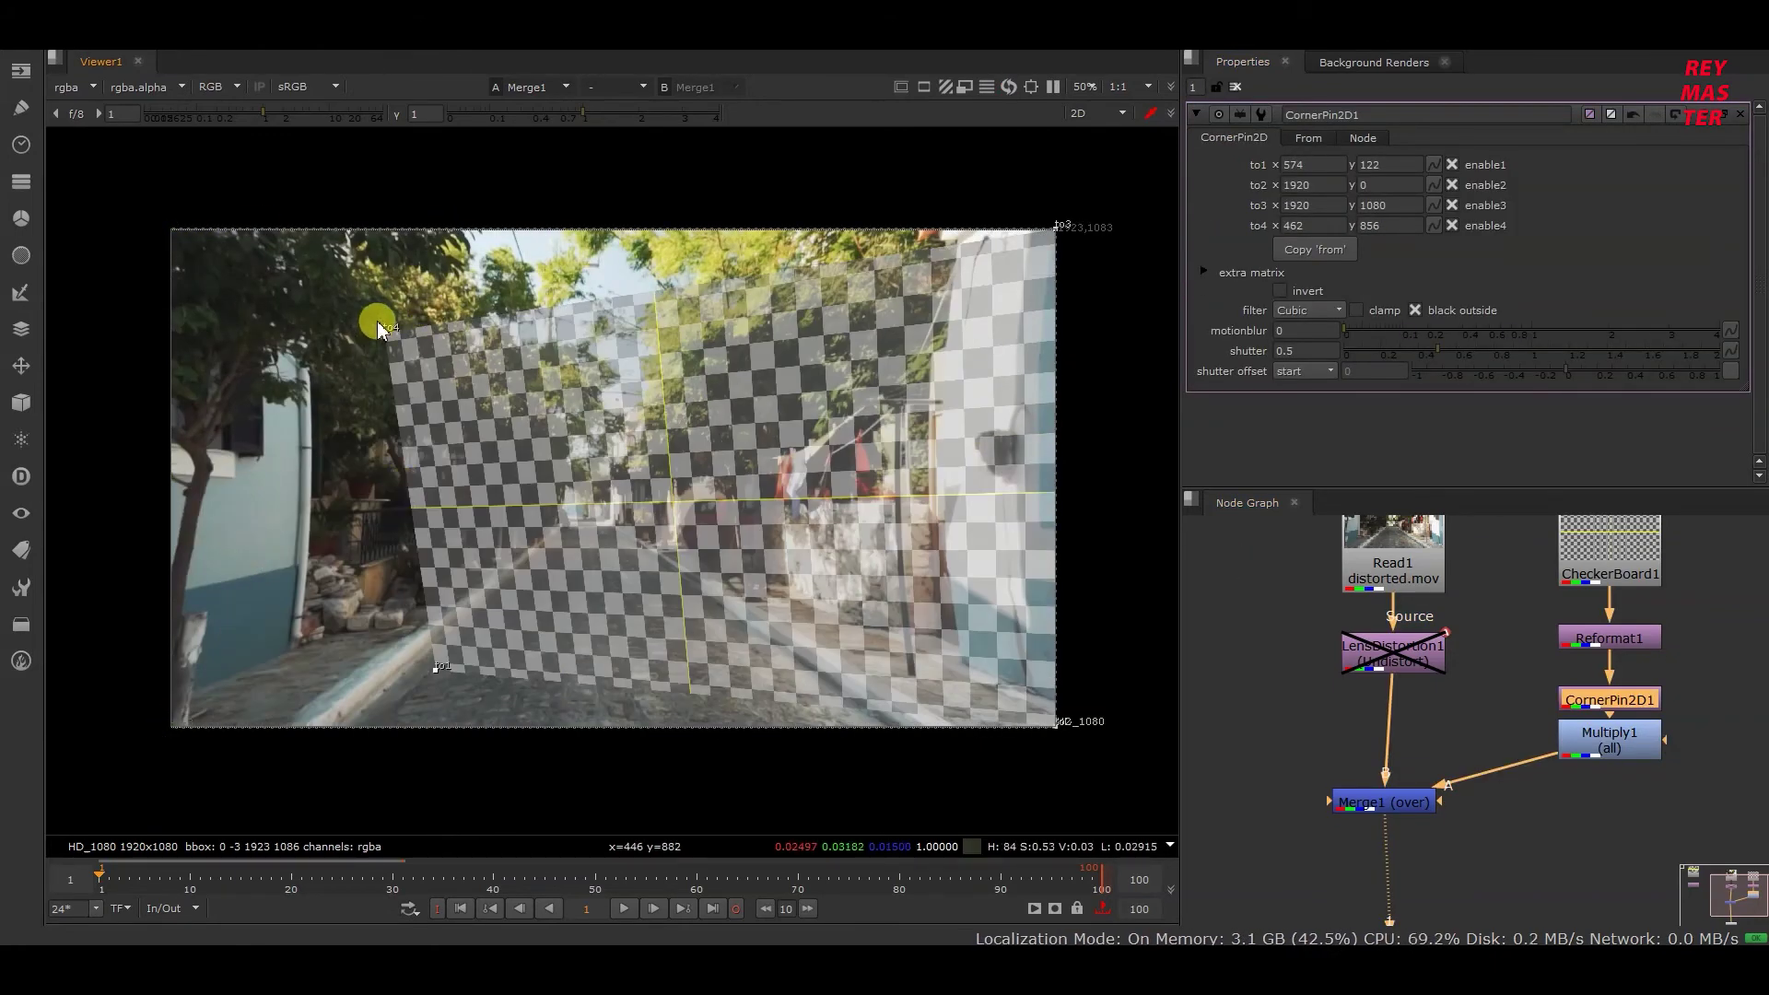
pyautogui.moveTo(385, 332); pyautogui.dragTo(534, 391)
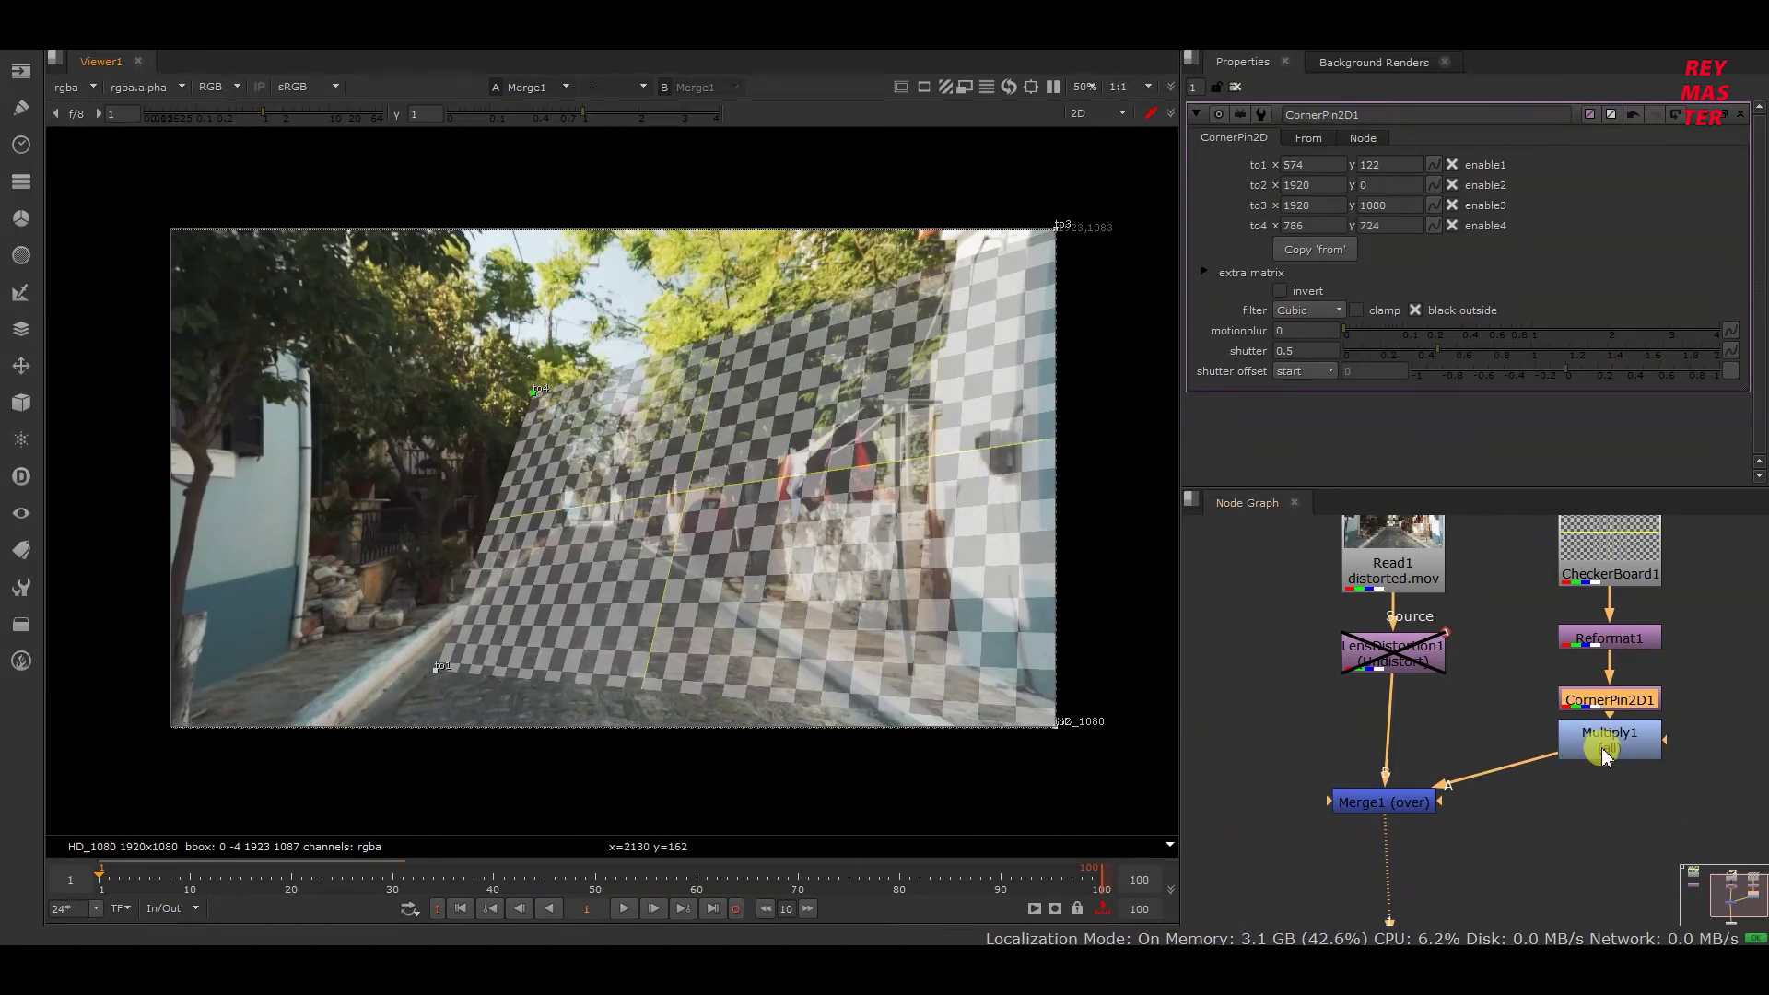
# Step: Disable CheckerBoard1 temporarily to inspect the stone wall and pole in the distorted footage, and enable it again
pyautogui.click(1591, 563)
pyautogui.press('d')
pyautogui.scroll(5, 474, 391)
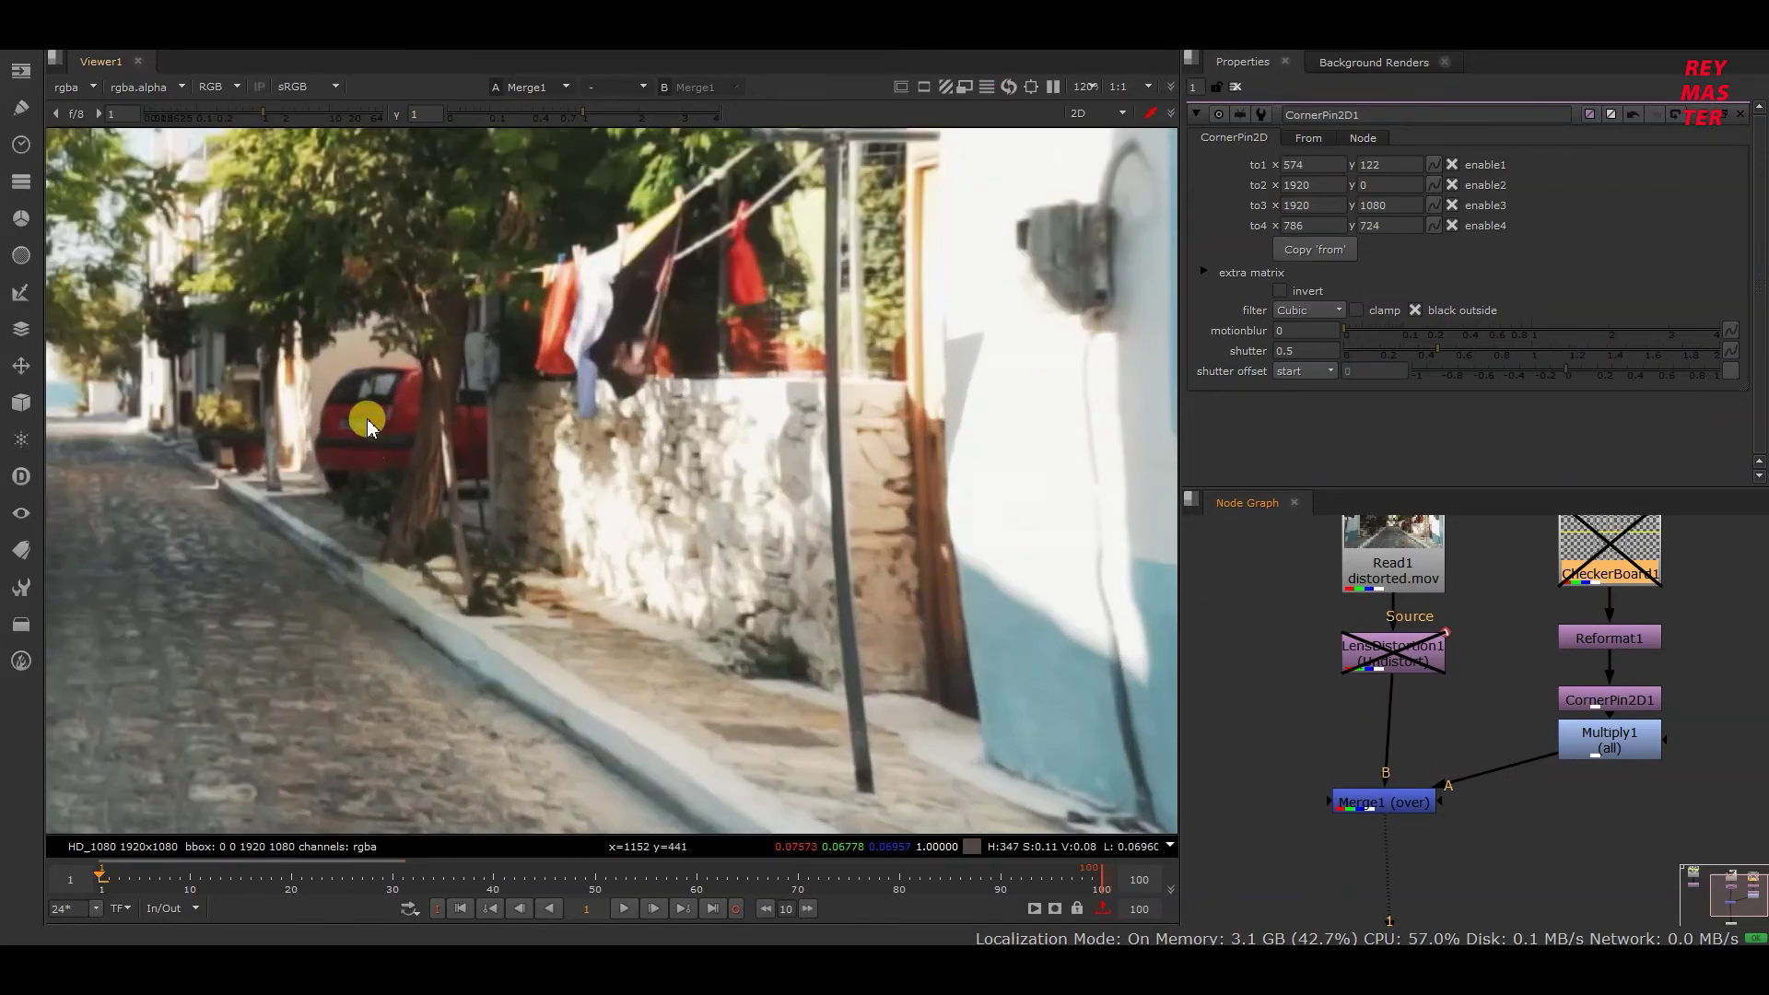
pyautogui.scroll(-5, 1048, 698)
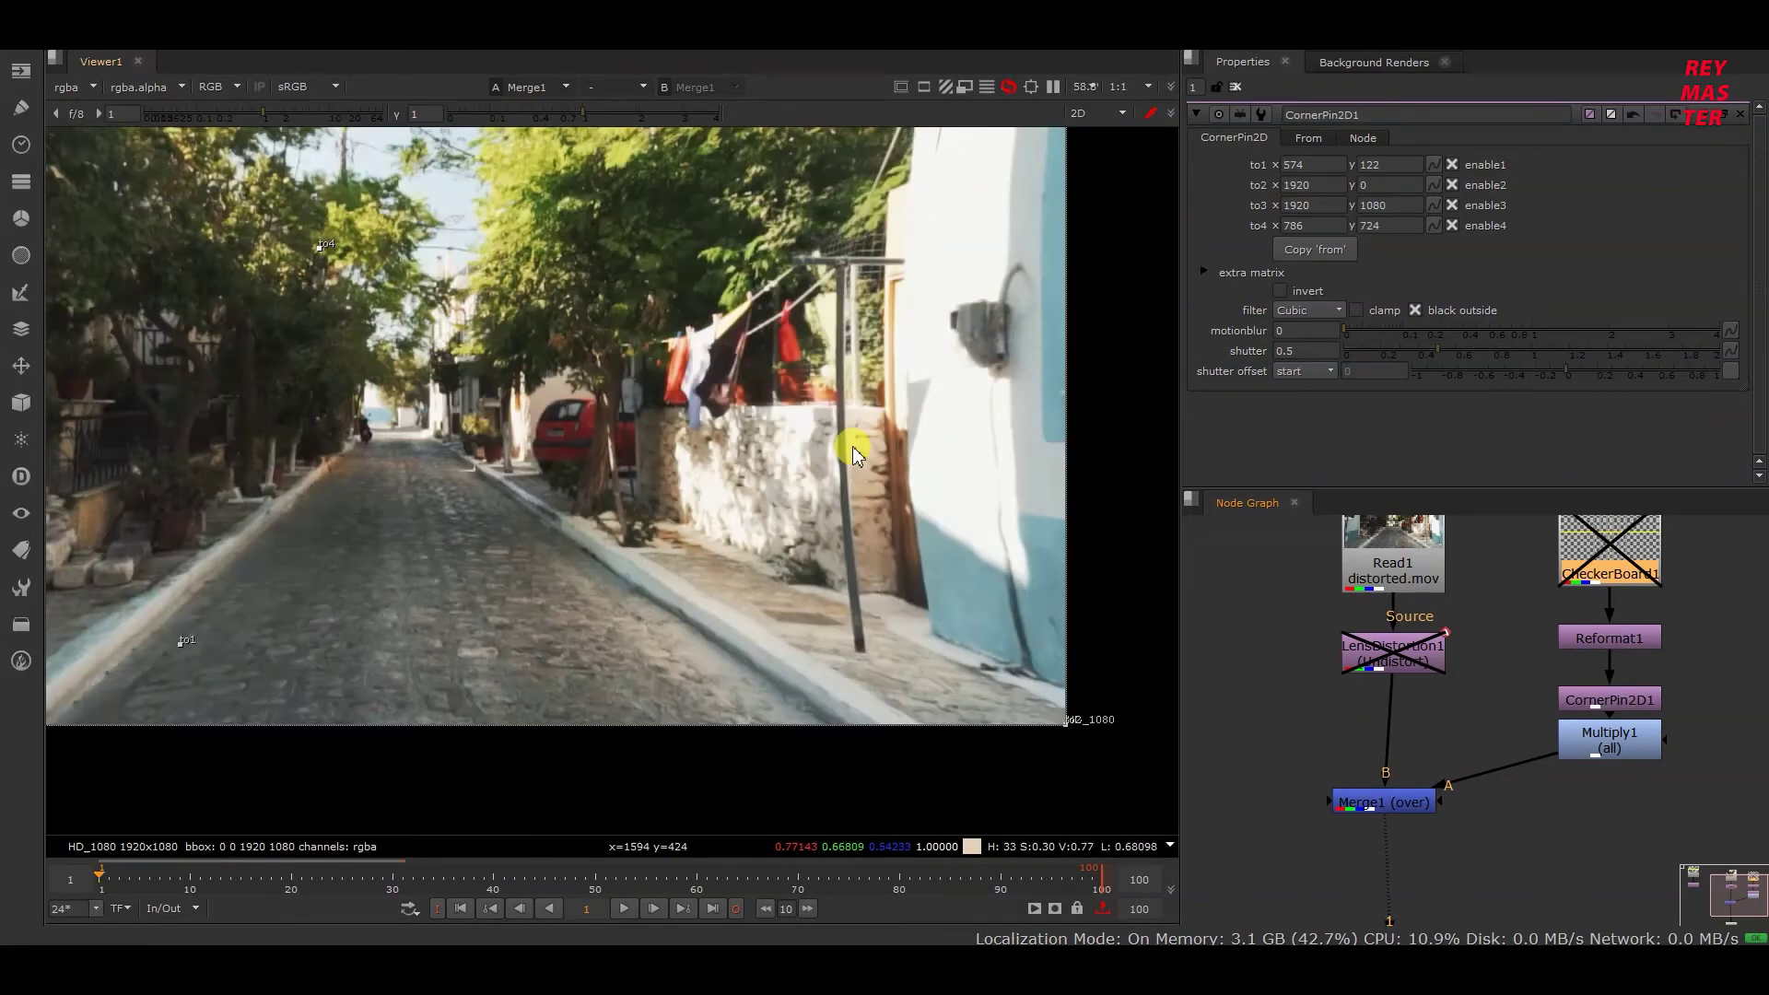
pyautogui.press('d')
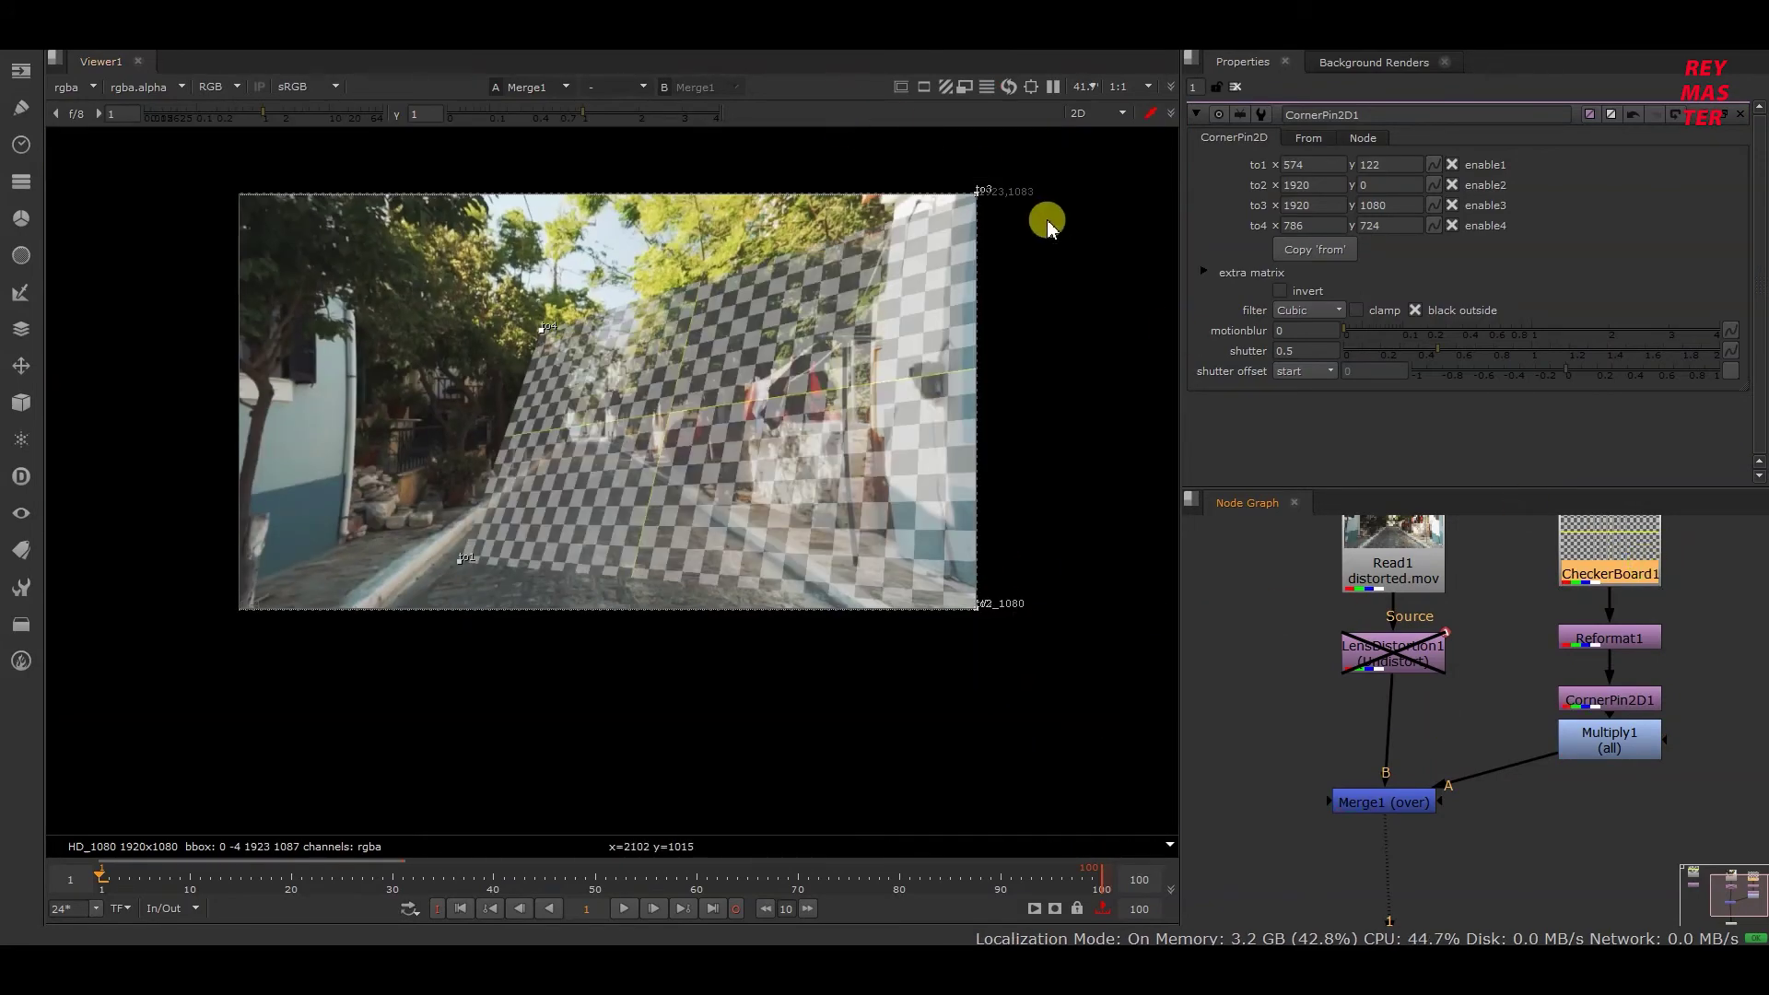
# Step: Bring all four CornerPin2D1 corners roughly towards the stone wall, with to3 and to2 placed along the clothesline pole
pyautogui.scroll(1, 1046, 221)
pyautogui.moveTo(966, 188); pyautogui.dragTo(802, 414)
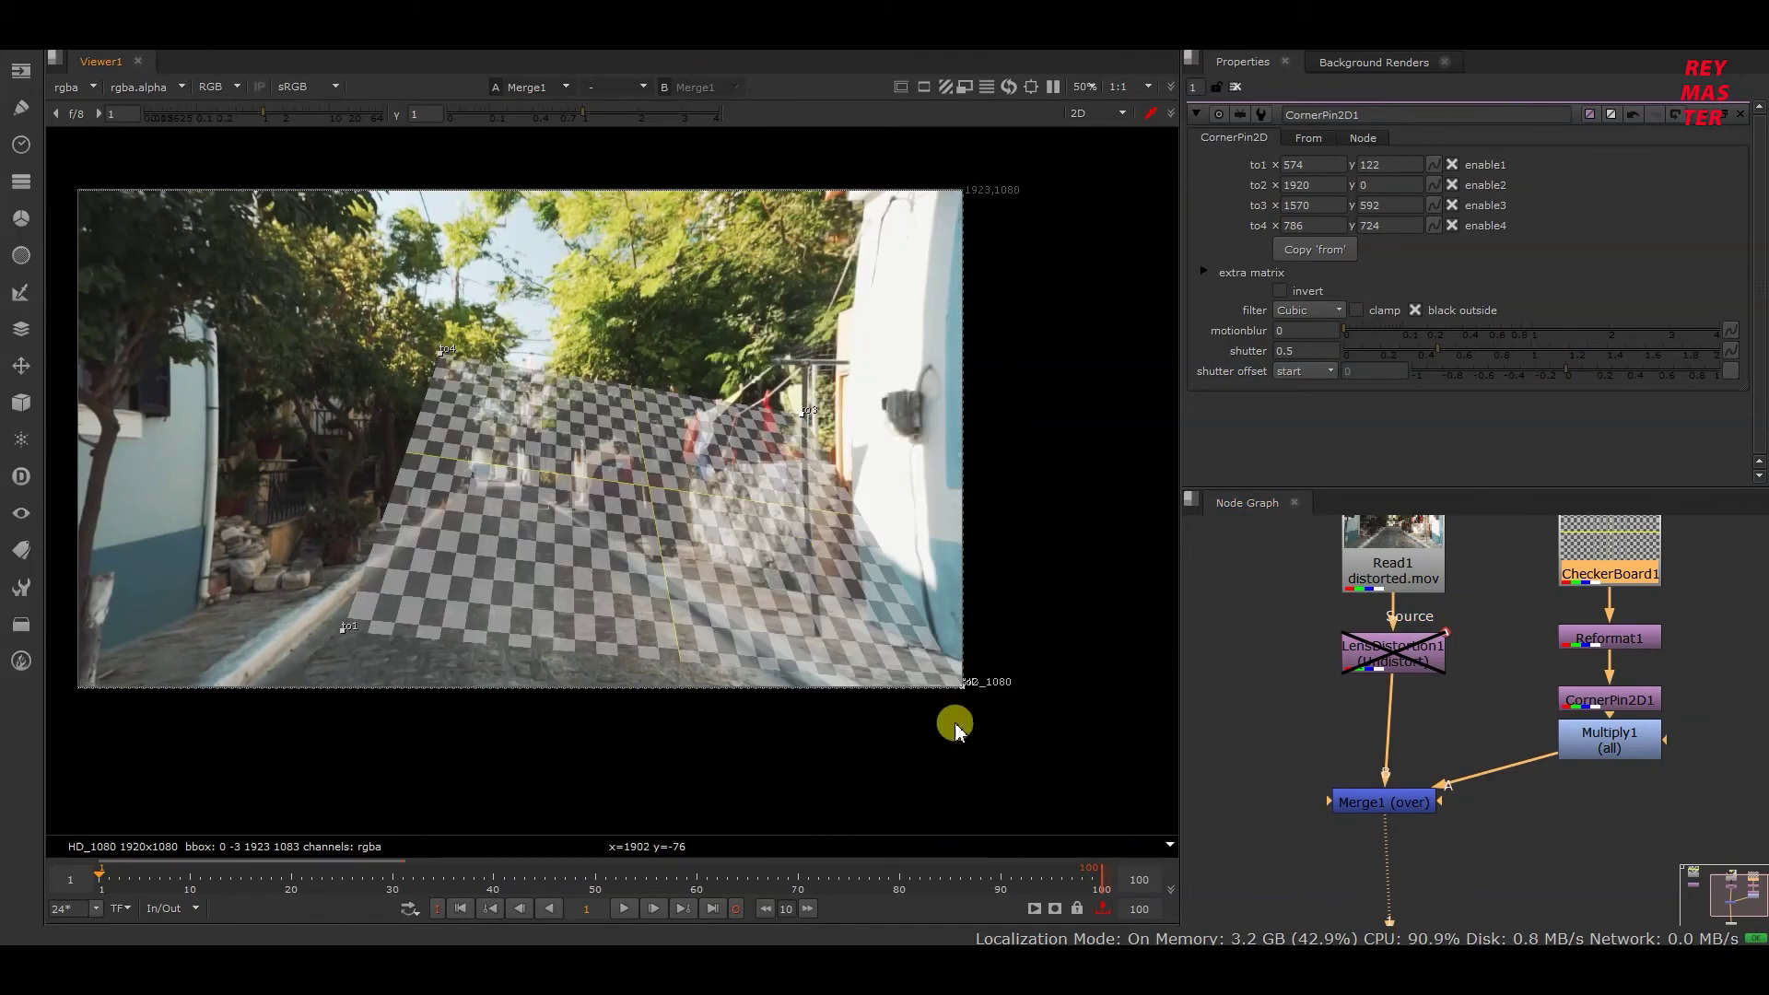
pyautogui.moveTo(963, 685); pyautogui.dragTo(809, 606)
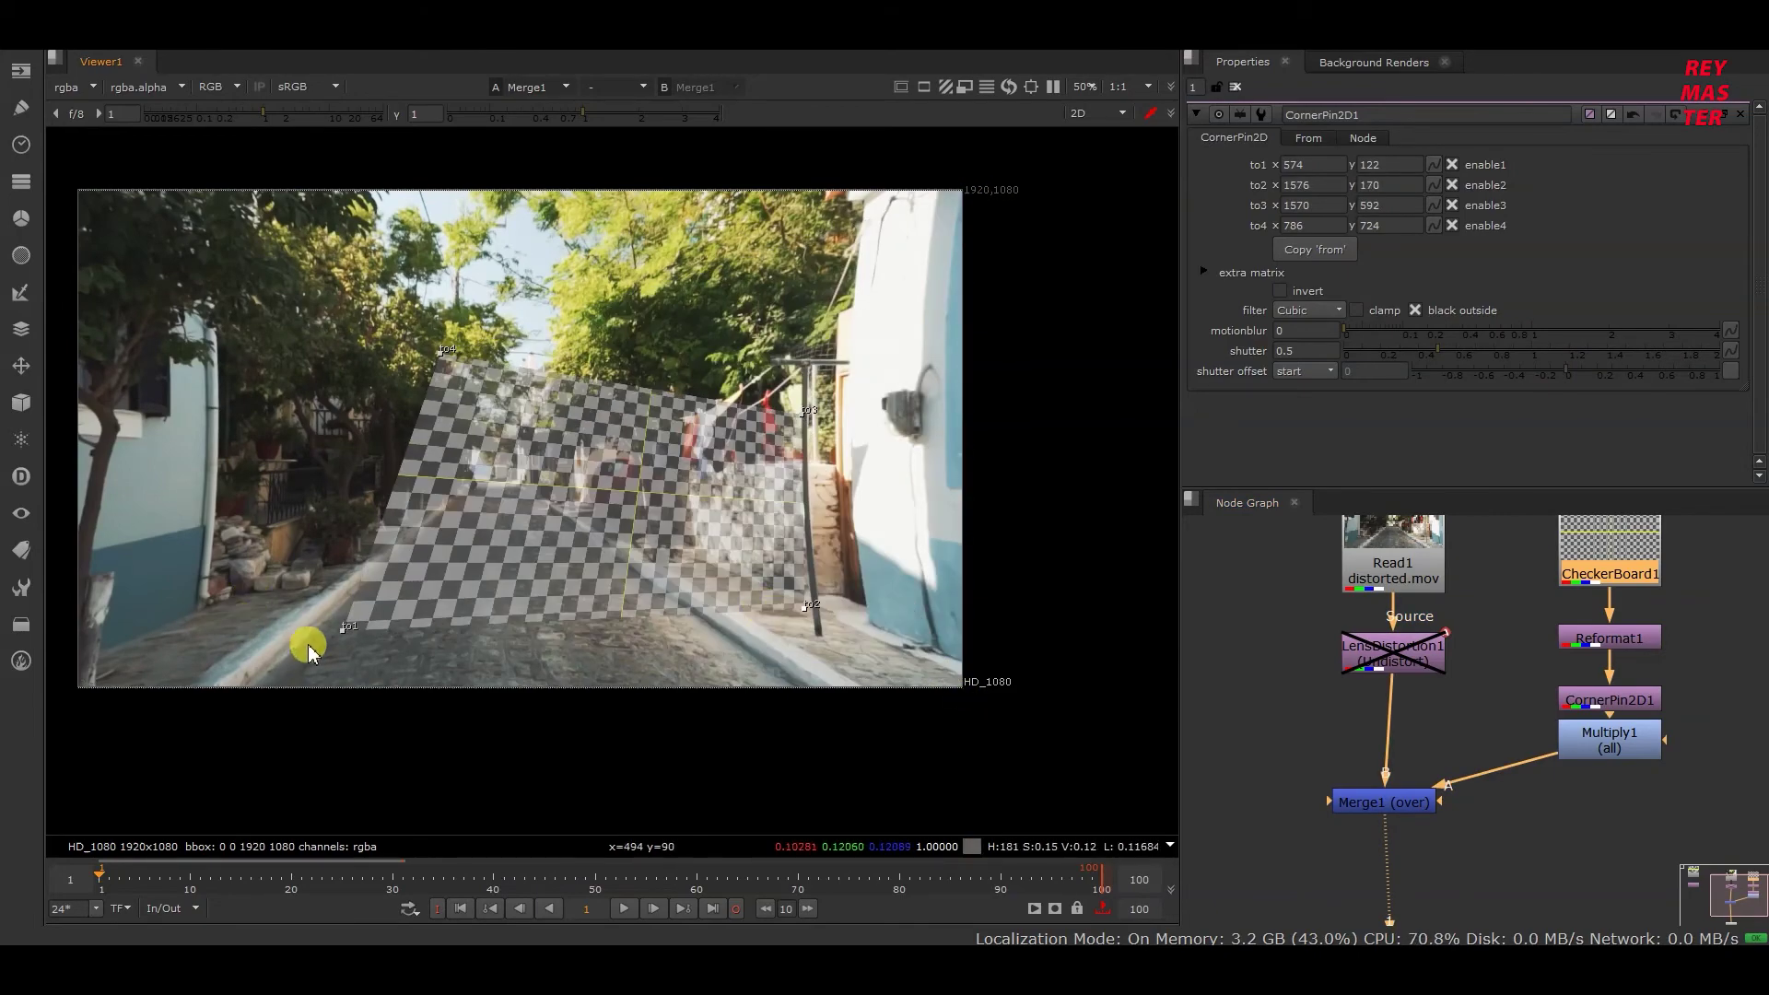
pyautogui.moveTo(339, 634); pyautogui.dragTo(545, 576)
pyautogui.moveTo(440, 352); pyautogui.dragTo(527, 385)
# Step: Refine the corner pins on the distorted stone wall: to1 about 1265, 316; to2 1574, 205; to3 1569.5, 490.5; to4 about 1264, 483
pyautogui.scroll(7, 742, 592)
pyautogui.moveTo(949, 650); pyautogui.dragTo(943, 608)
pyautogui.scroll(-2, 939, 553)
pyautogui.moveTo(332, 620); pyautogui.dragTo(553, 526)
pyautogui.scroll(4, 608, 391)
pyautogui.moveTo(830, 248); pyautogui.dragTo(574, 314)
pyautogui.moveTo(484, 664); pyautogui.dragTo(682, 692)
pyautogui.scroll(-3, 682, 599)
pyautogui.moveTo(790, 197); pyautogui.dragTo(789, 328)
pyautogui.scroll(5, 829, 737)
pyautogui.moveTo(684, 615); pyautogui.dragTo(695, 605)
pyautogui.scroll(-5, 695, 604)
pyautogui.scroll(5, 415, 387)
pyautogui.moveTo(470, 760); pyautogui.dragTo(321, 752)
pyautogui.scroll(-5, 414, 553)
pyautogui.moveTo(696, 625); pyautogui.dragTo(694, 618)
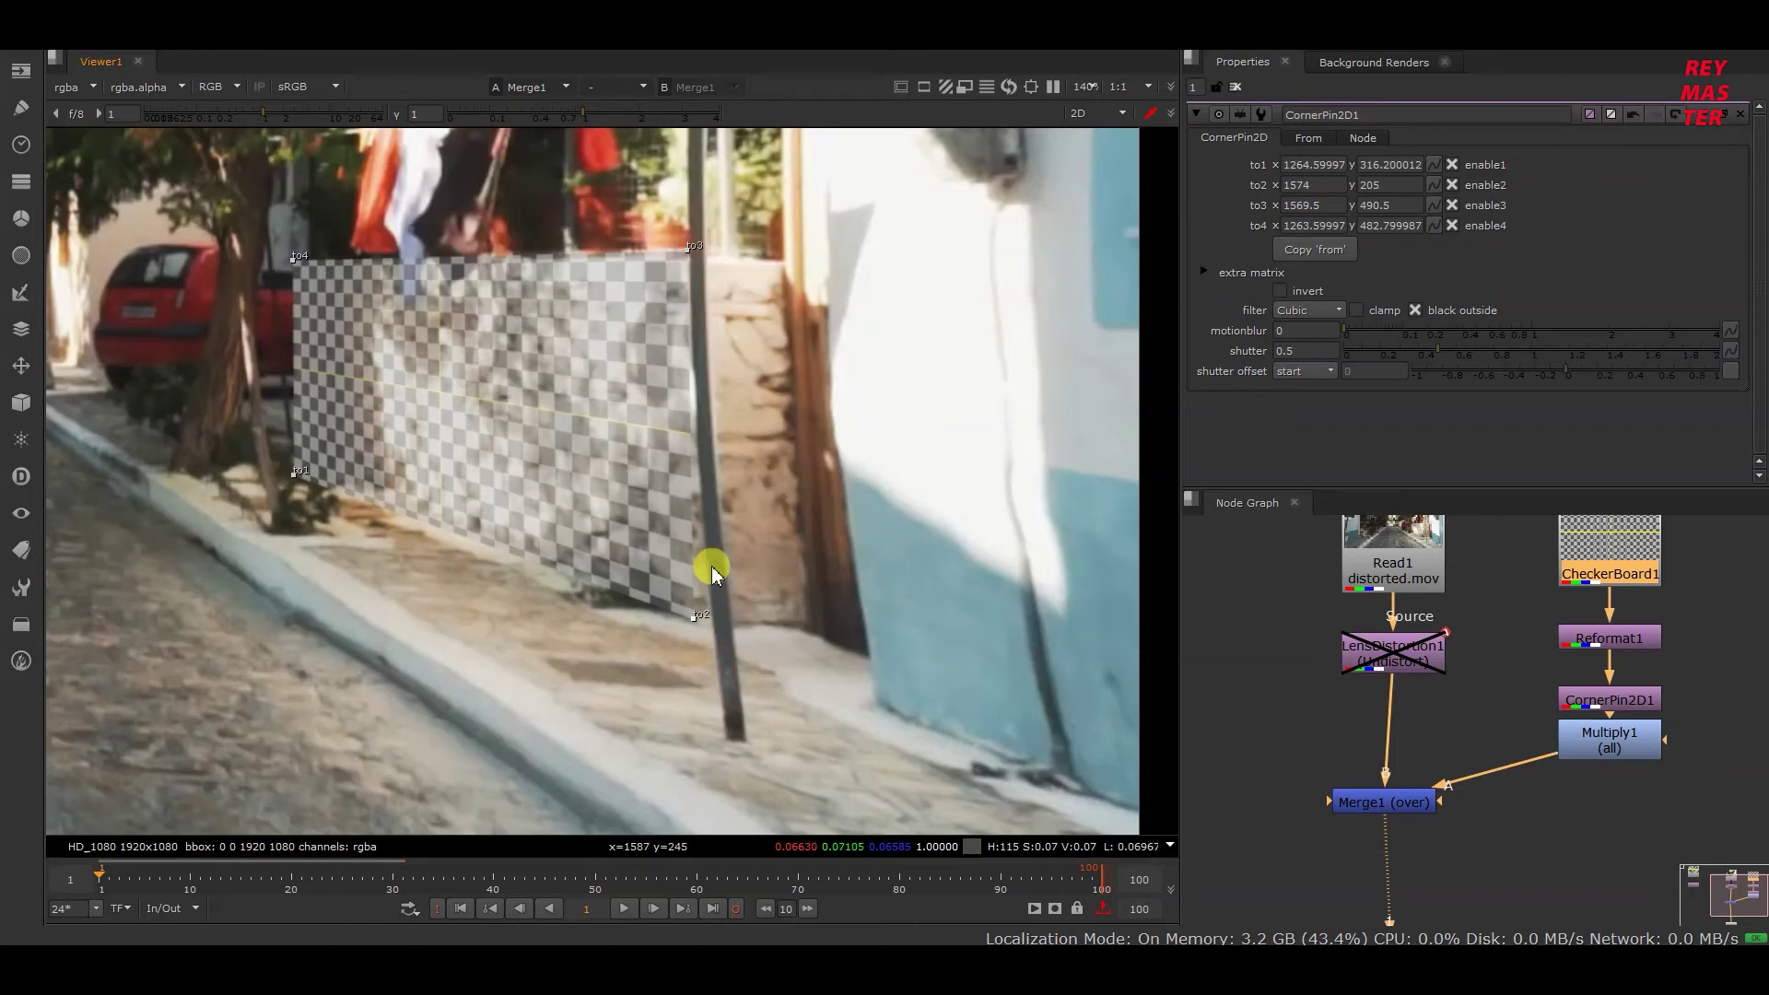
# Step: Re-enable the LensDistortion1 node so the checkerboard sits over the undistorted footage
pyautogui.scroll(-1, 1478, 728)
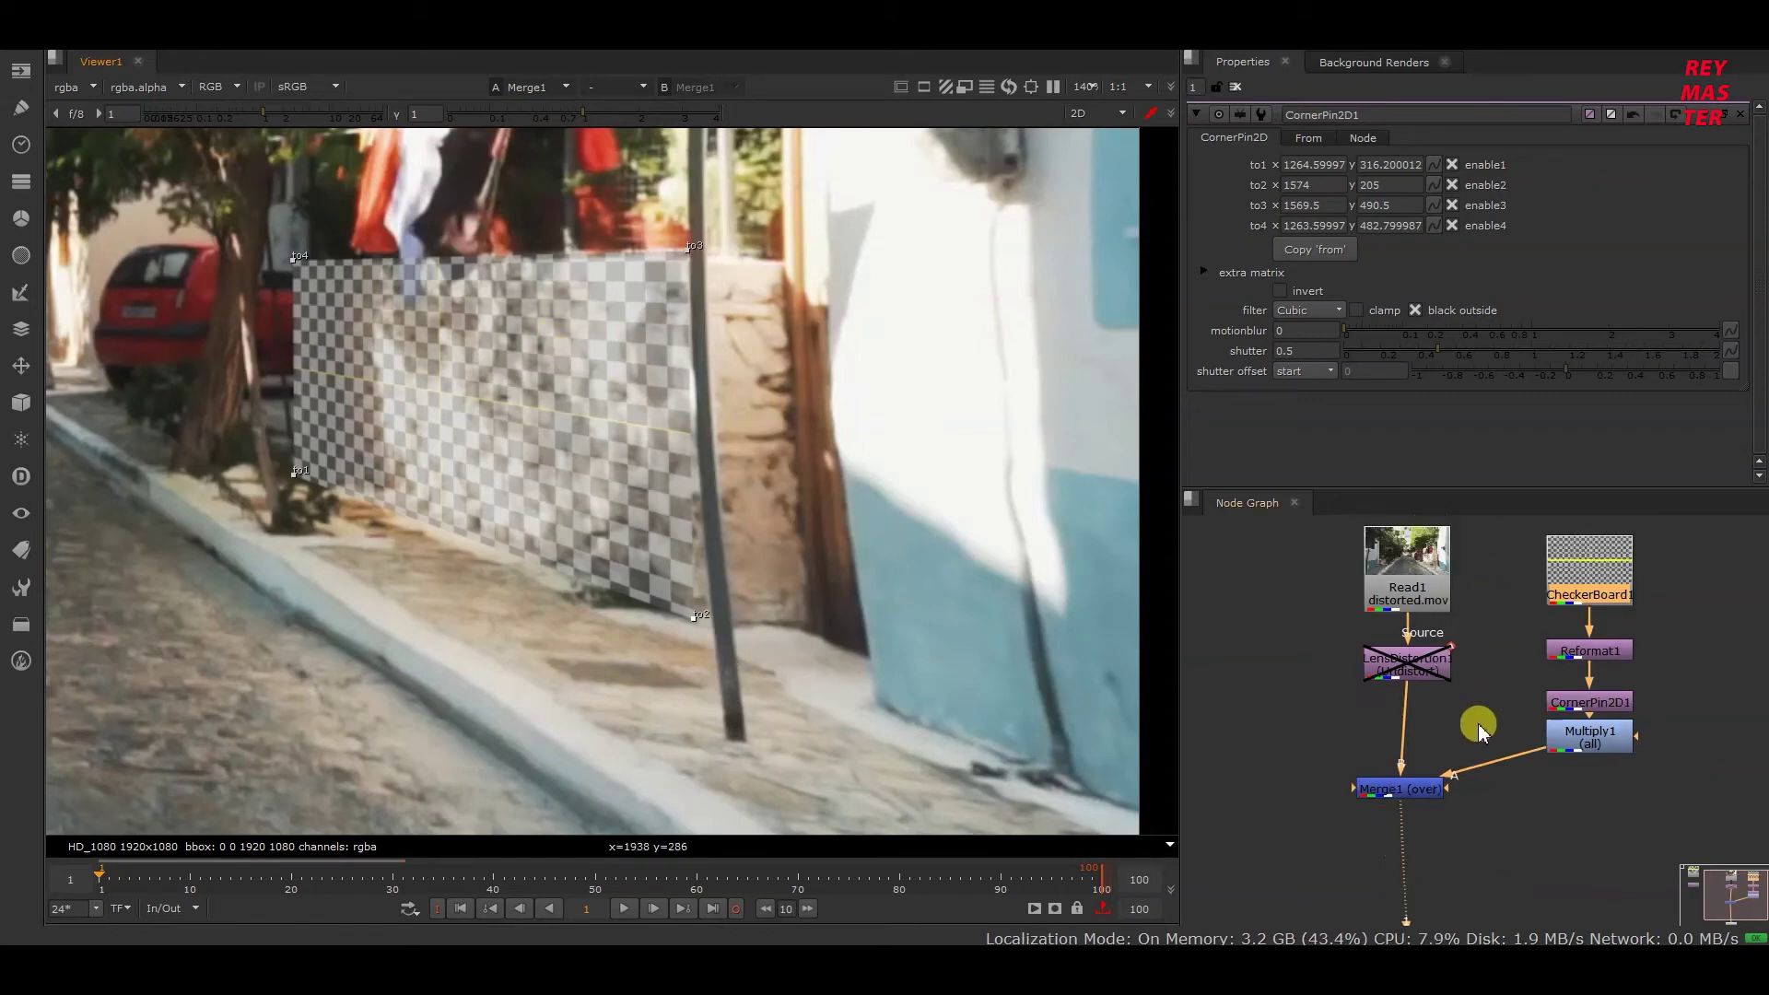
pyautogui.scroll(5, 1474, 728)
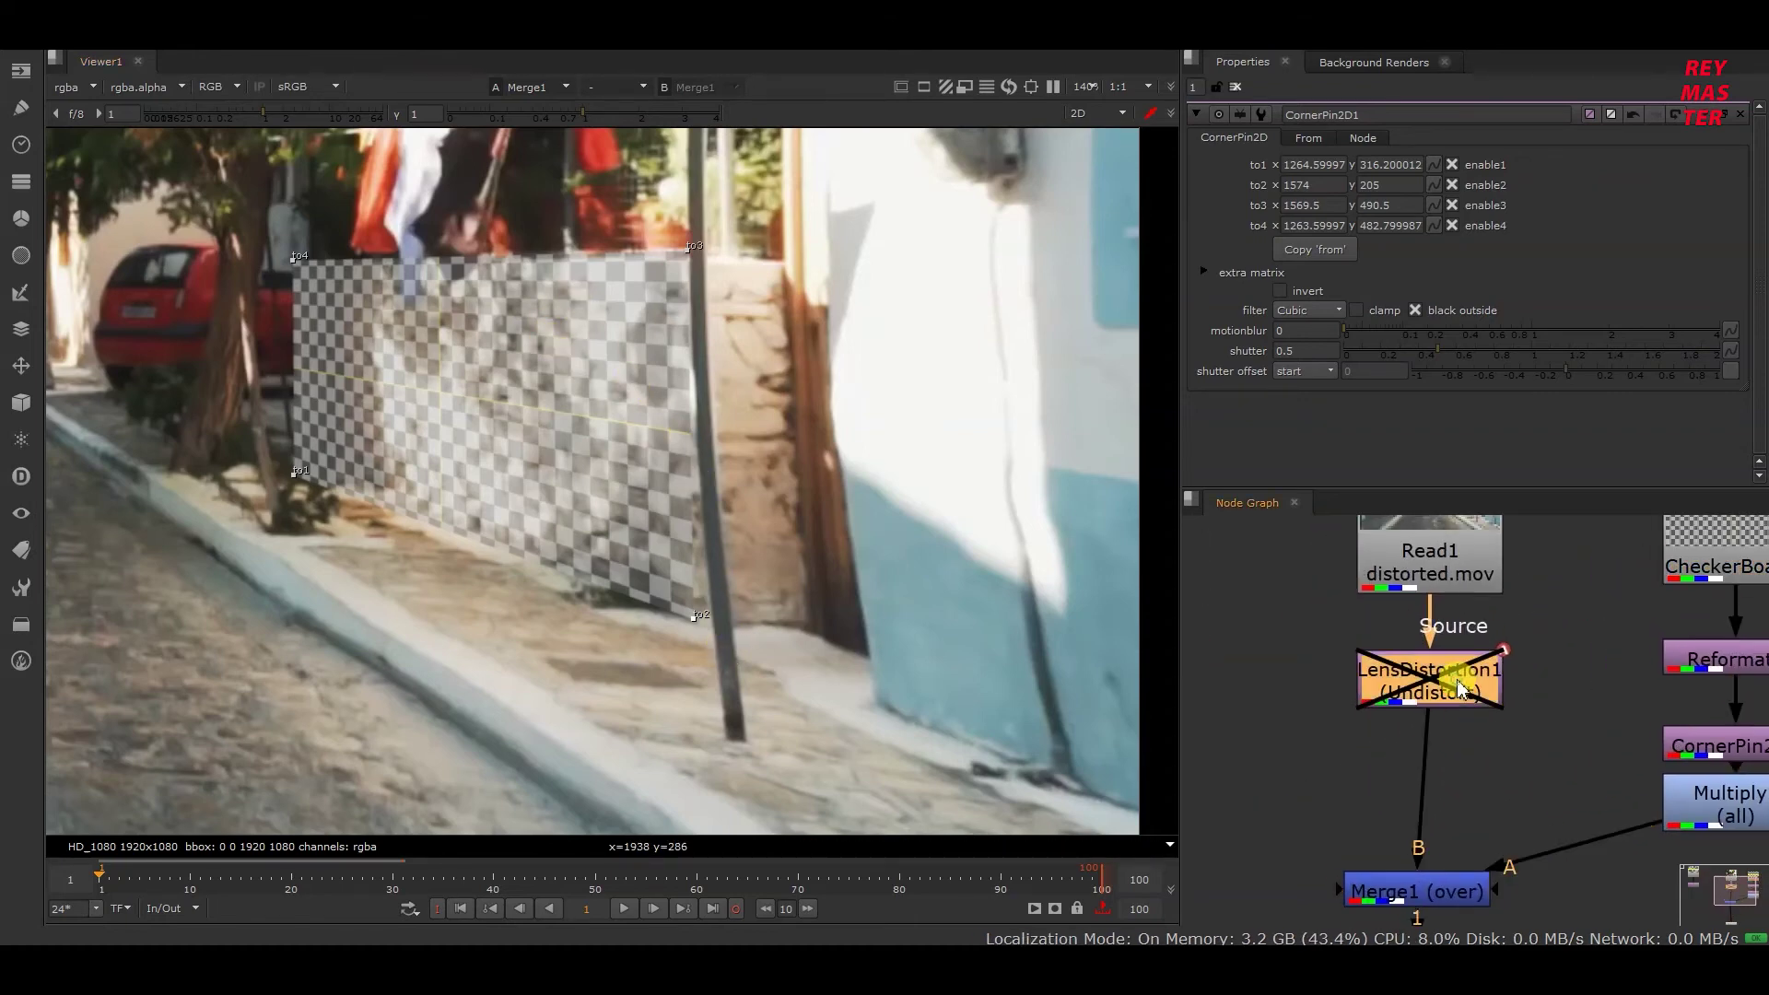
pyautogui.press('d')
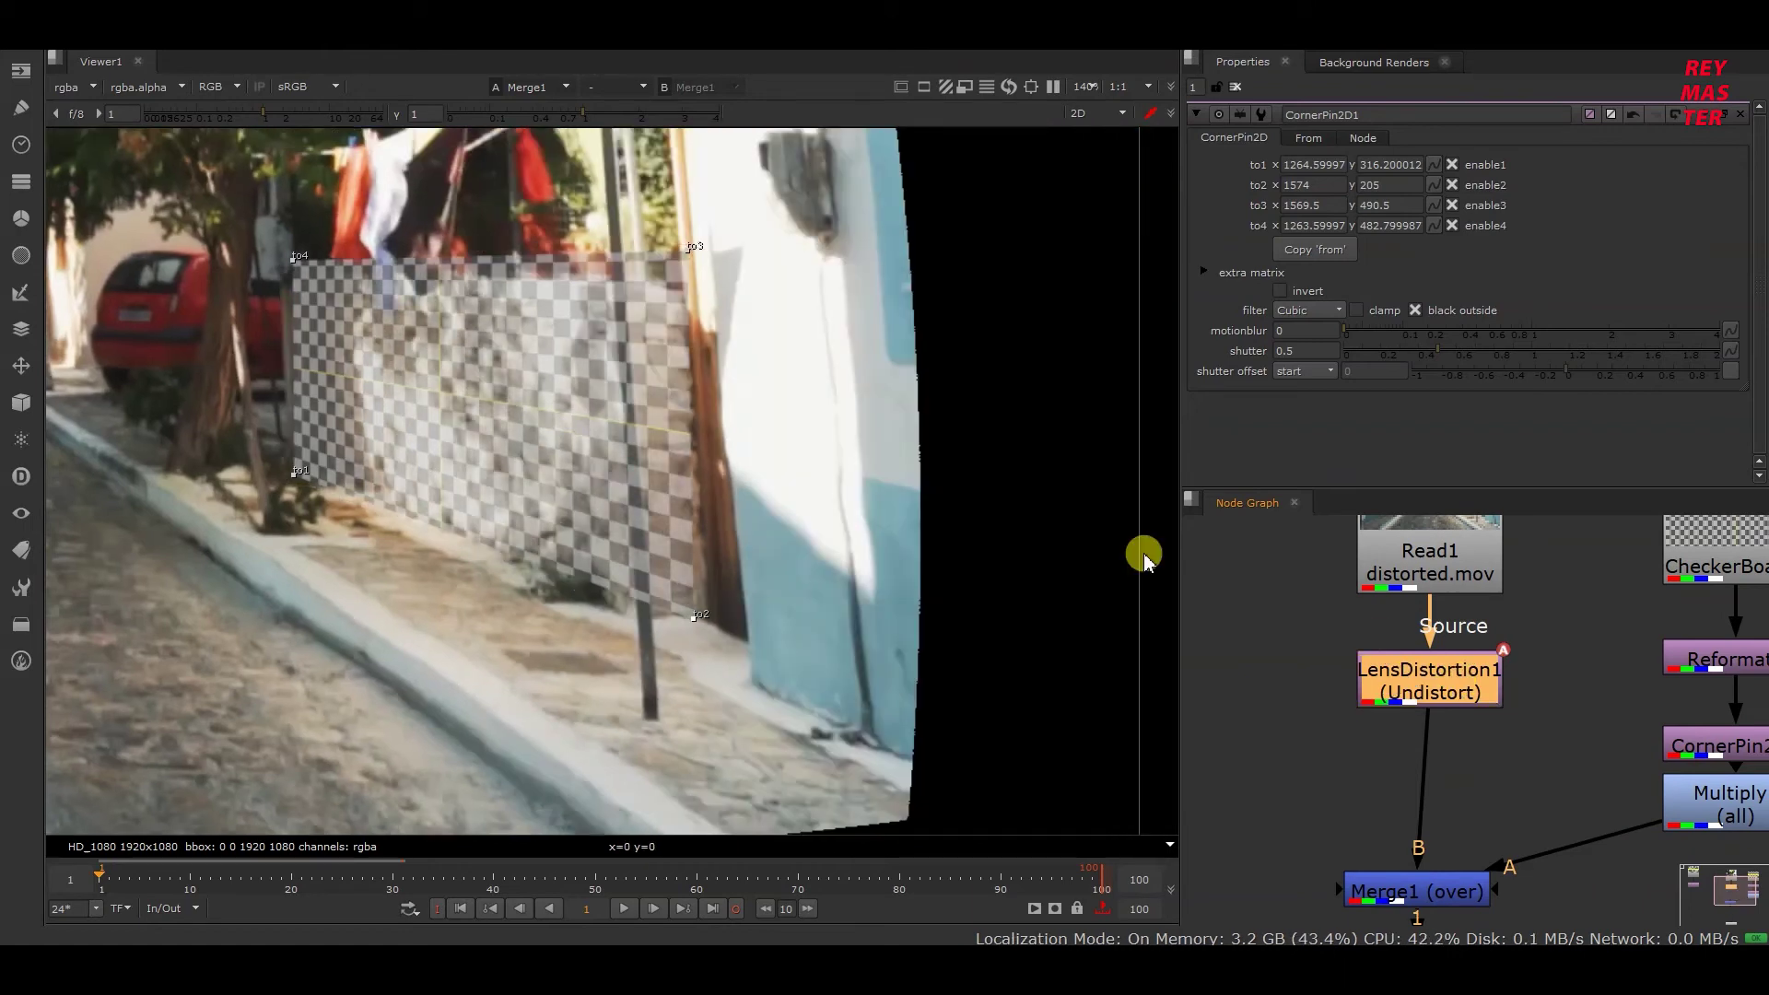
# Step: Hide CheckerBoard1 temporarily to examine the undistorted wall and pole beneath it, and show it again
pyautogui.click(1607, 591)
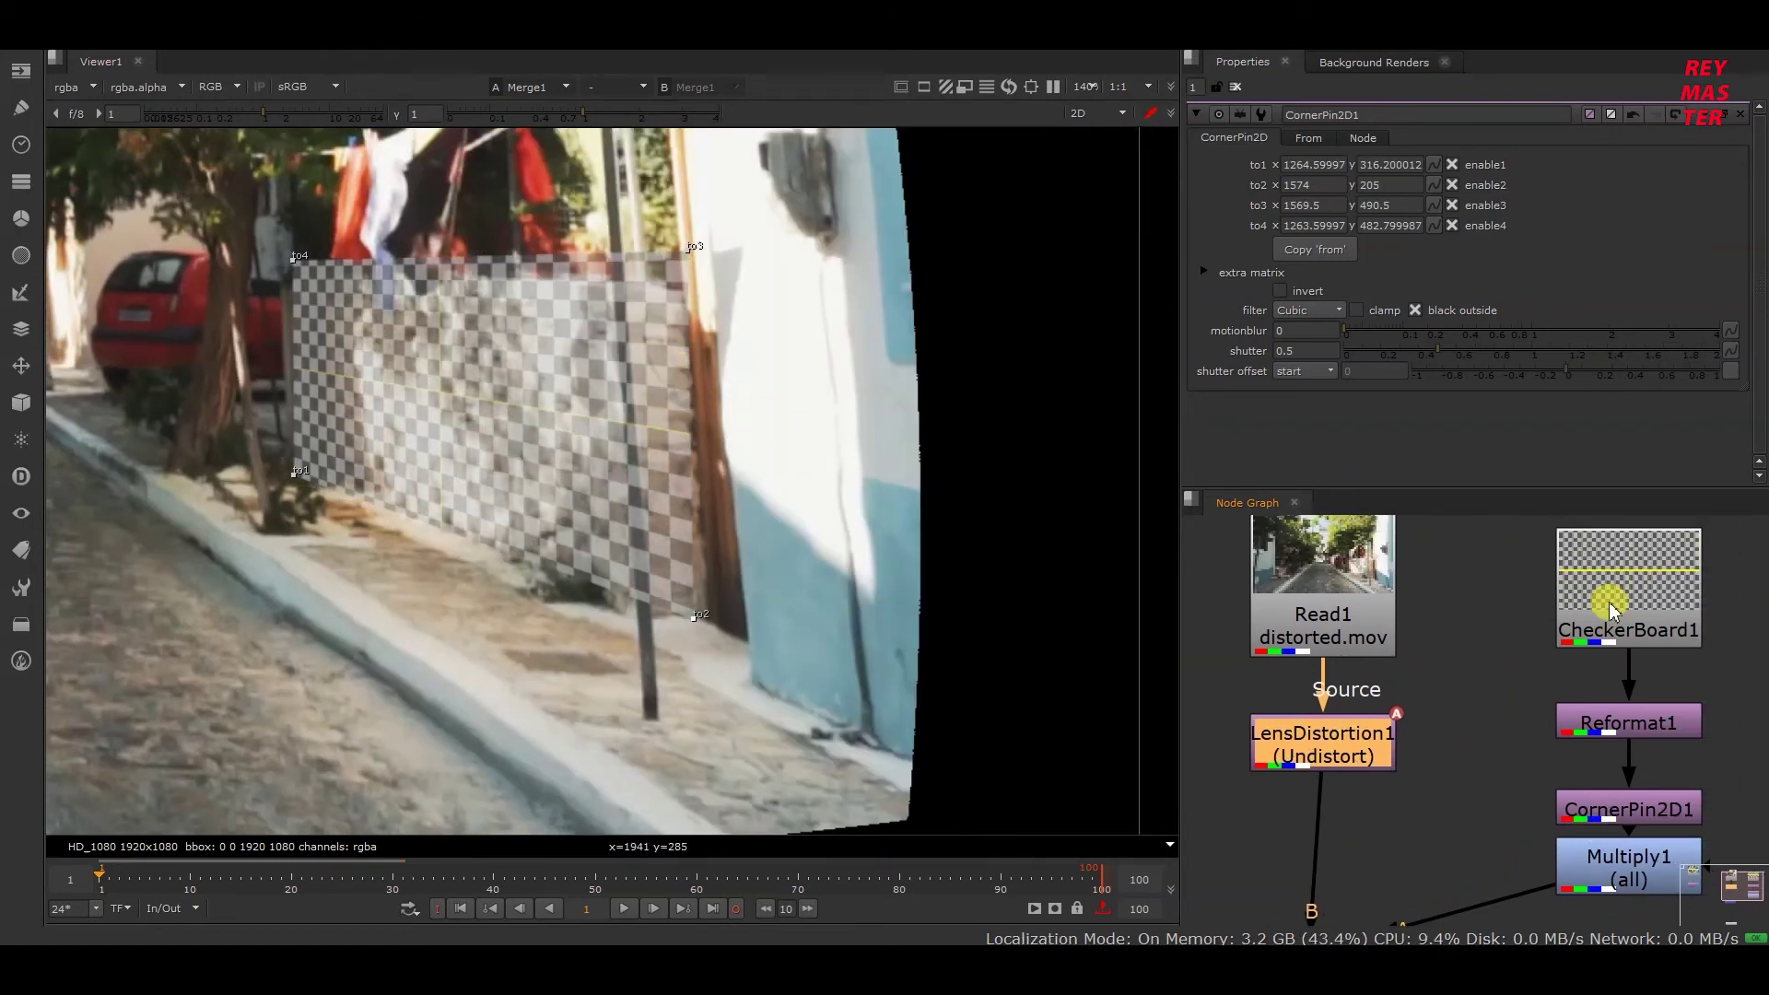
pyautogui.press('d')
pyautogui.scroll(-3, 551, 360)
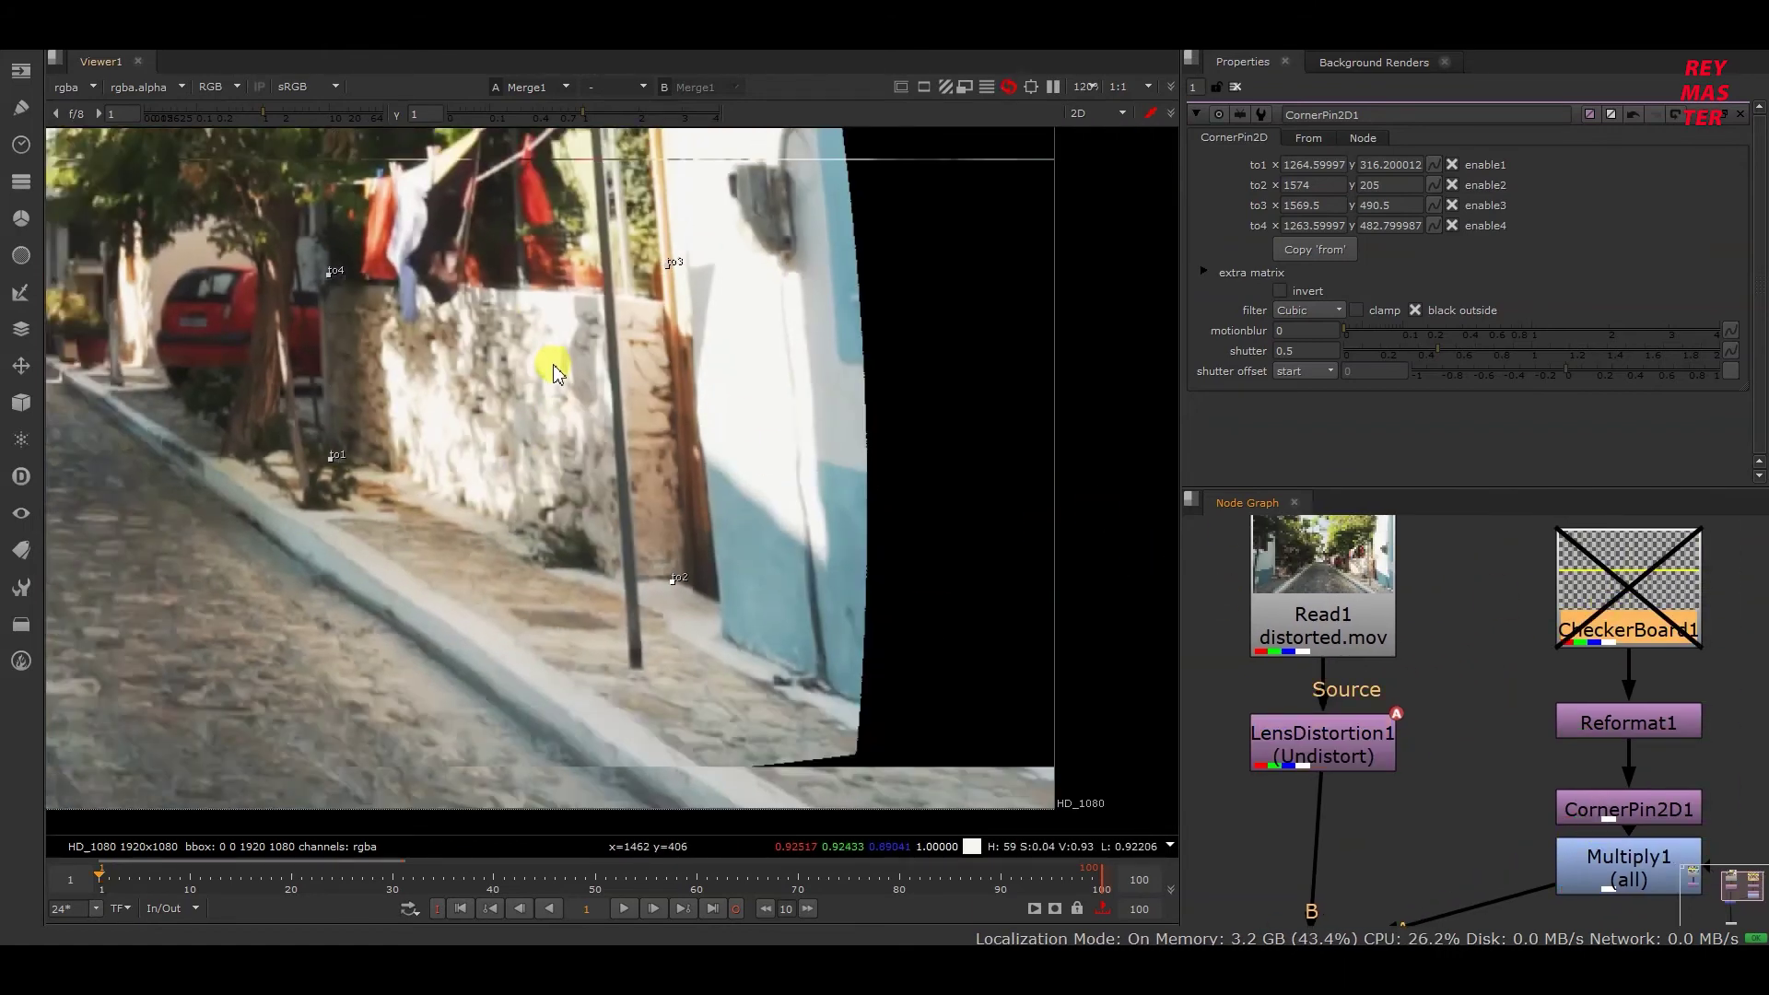
pyautogui.scroll(5, 564, 385)
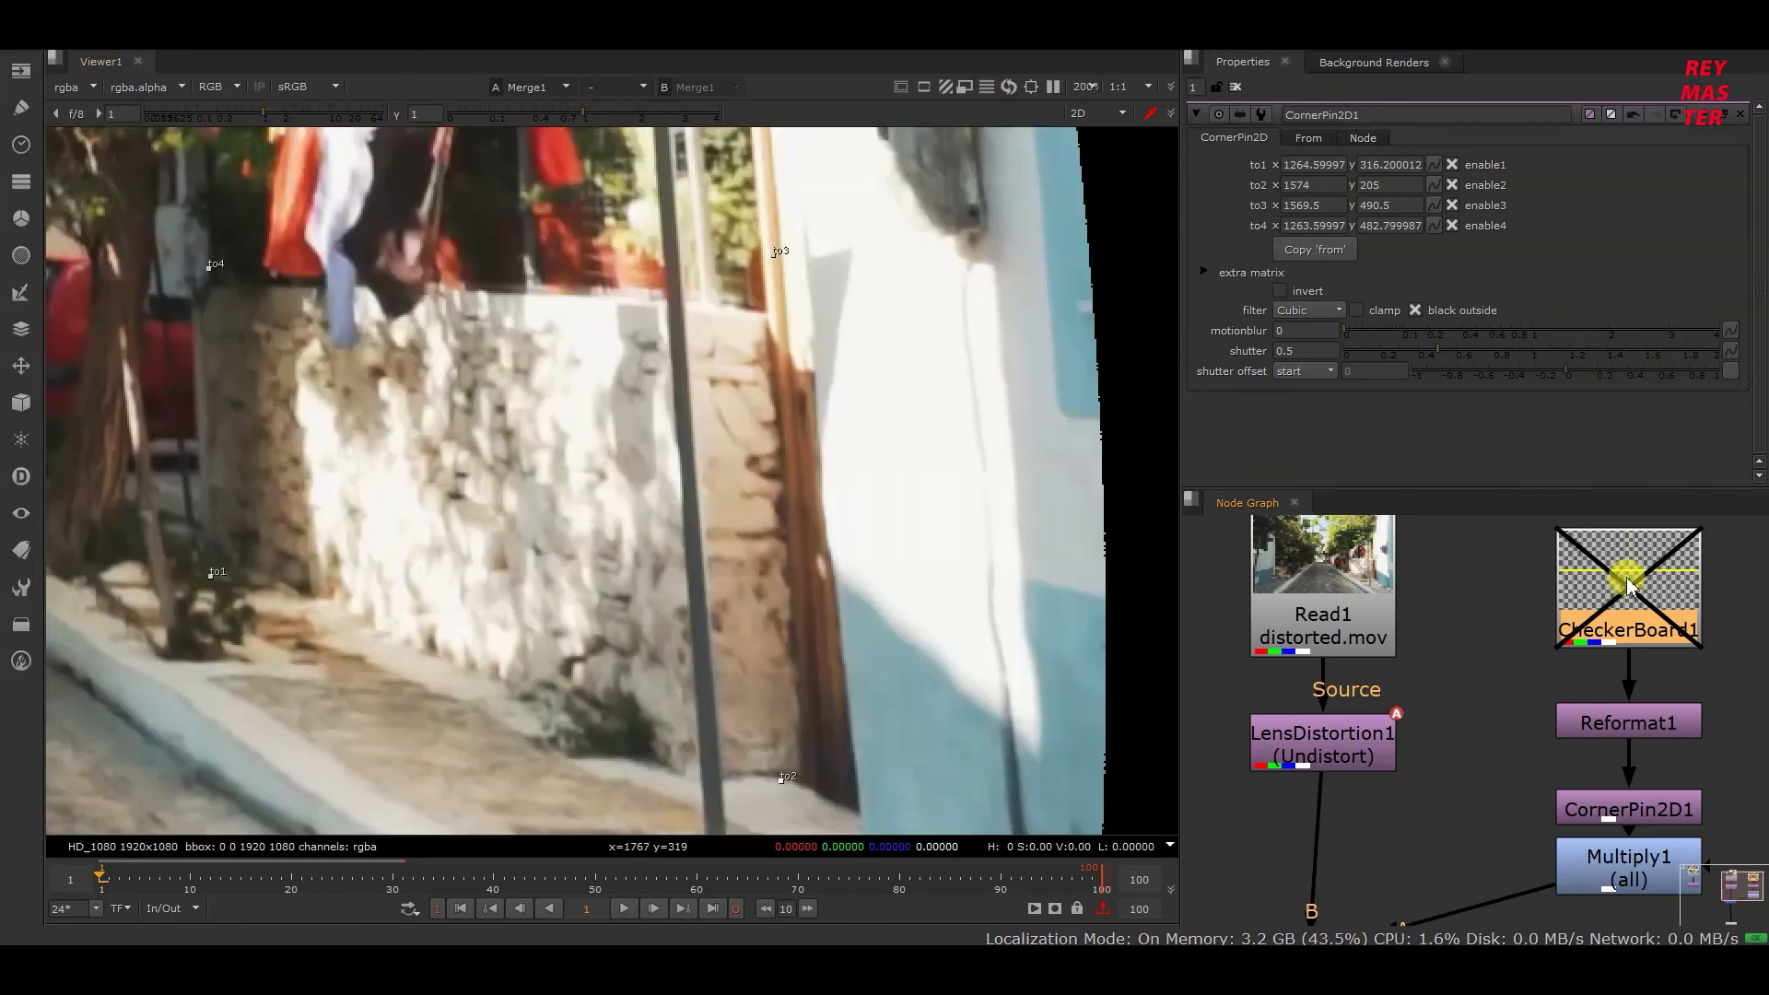
pyautogui.press('d')
# Step: Re-pin the checkerboard corners to the undistorted stone wall: to1 about 1260, 317; to2 1519, 212; to3 about 1509, 467; to4 about 1252, 477
pyautogui.moveTo(782, 777); pyautogui.dragTo(688, 774)
pyautogui.moveTo(776, 249); pyautogui.dragTo(663, 300)
pyautogui.scroll(3, 230, 276)
pyautogui.moveTo(229, 276); pyautogui.dragTo(445, 269, button='middle')
pyautogui.moveTo(411, 255); pyautogui.dragTo(375, 273)
pyautogui.moveTo(414, 776); pyautogui.dragTo(400, 773)
pyautogui.moveTo(1143, 278); pyautogui.dragTo(645, 258, button='middle')
pyautogui.moveTo(681, 296); pyautogui.dragTo(685, 284)
pyautogui.scroll(-3, 686, 283)
pyautogui.moveTo(647, 367); pyautogui.dragTo(834, 313, button='middle')
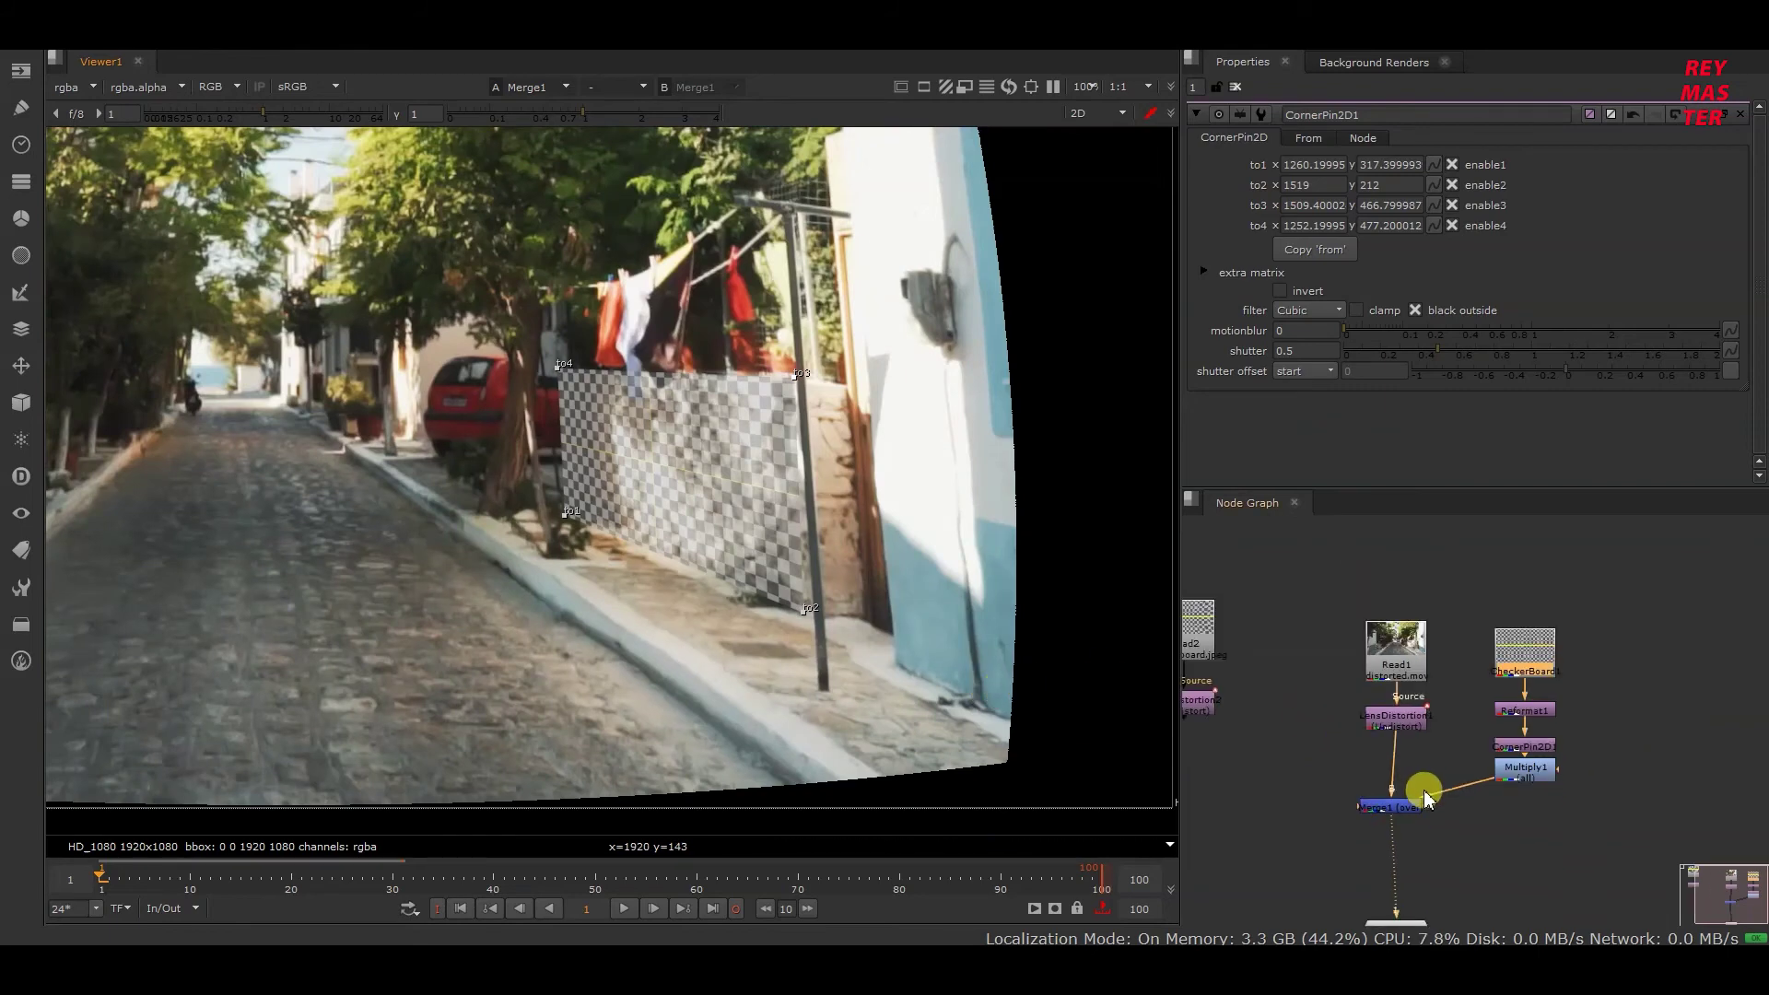
pyautogui.moveTo(1423, 791); pyautogui.dragTo(1425, 725, button='middle')
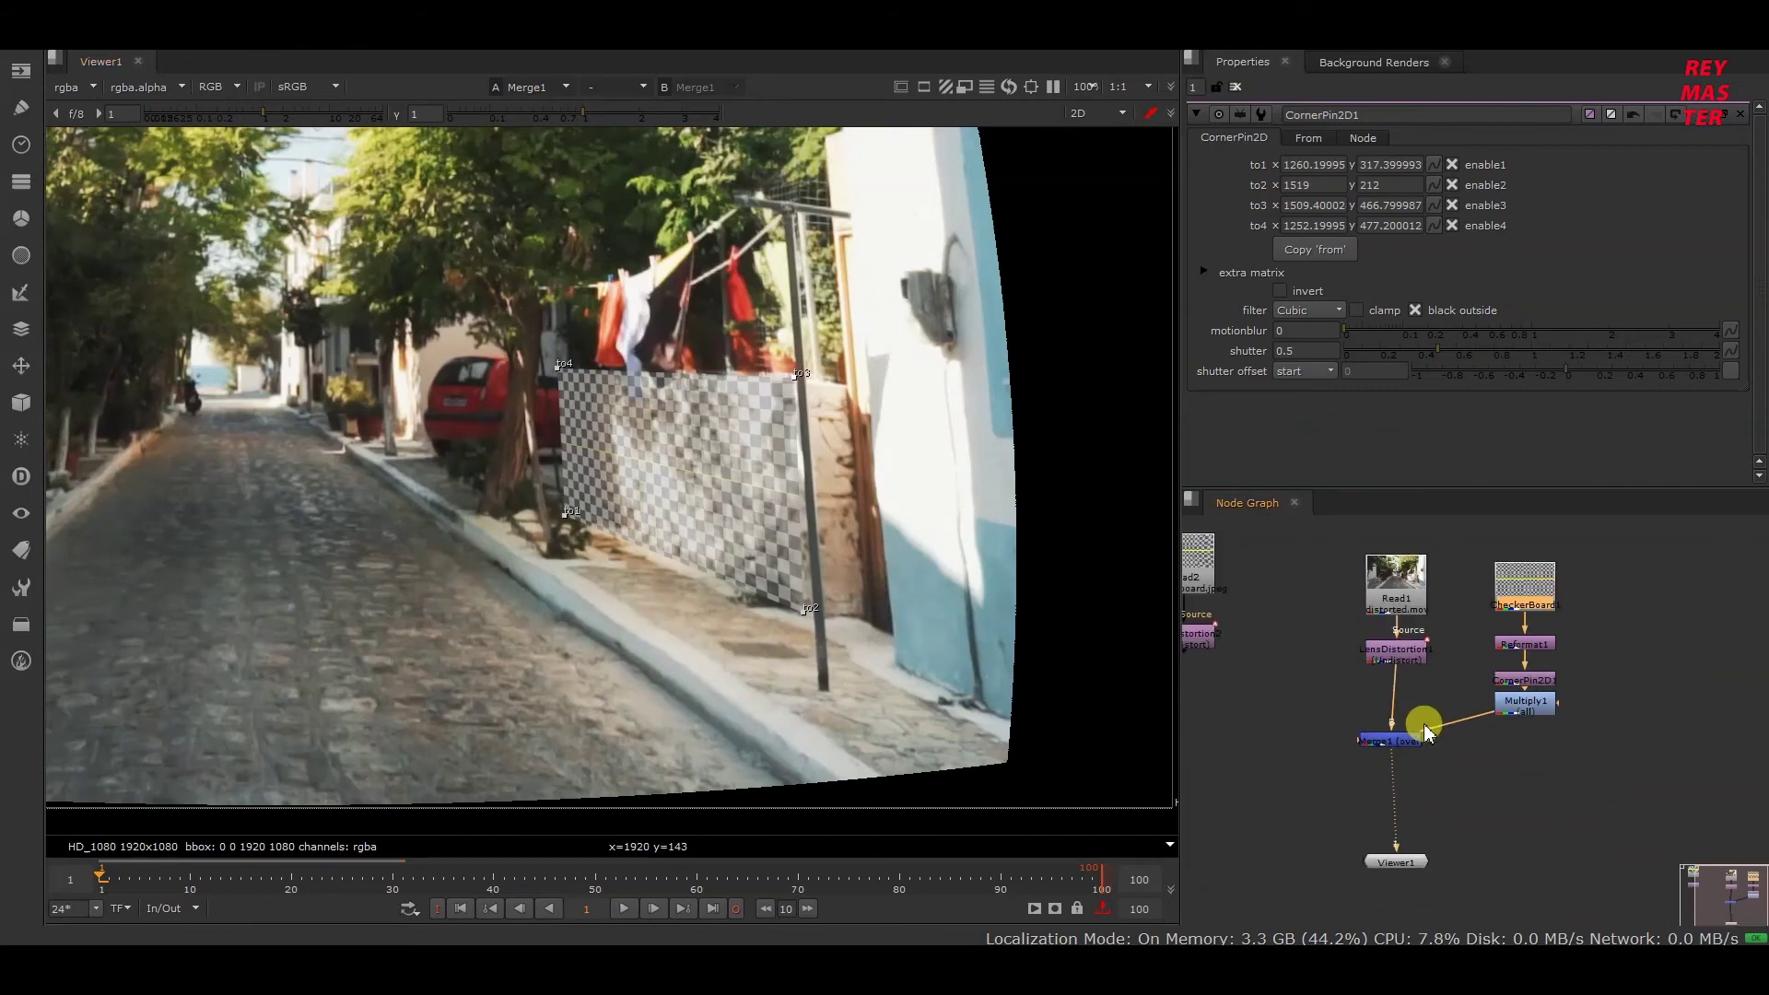
# Step: Paste a copy of the LensDistortion1 node after Multiply1 in the checkerboard branch, moving Merge1 and the copy down for spacing
pyautogui.moveTo(1397, 742); pyautogui.dragTo(1397, 792)
pyautogui.click(1402, 670)
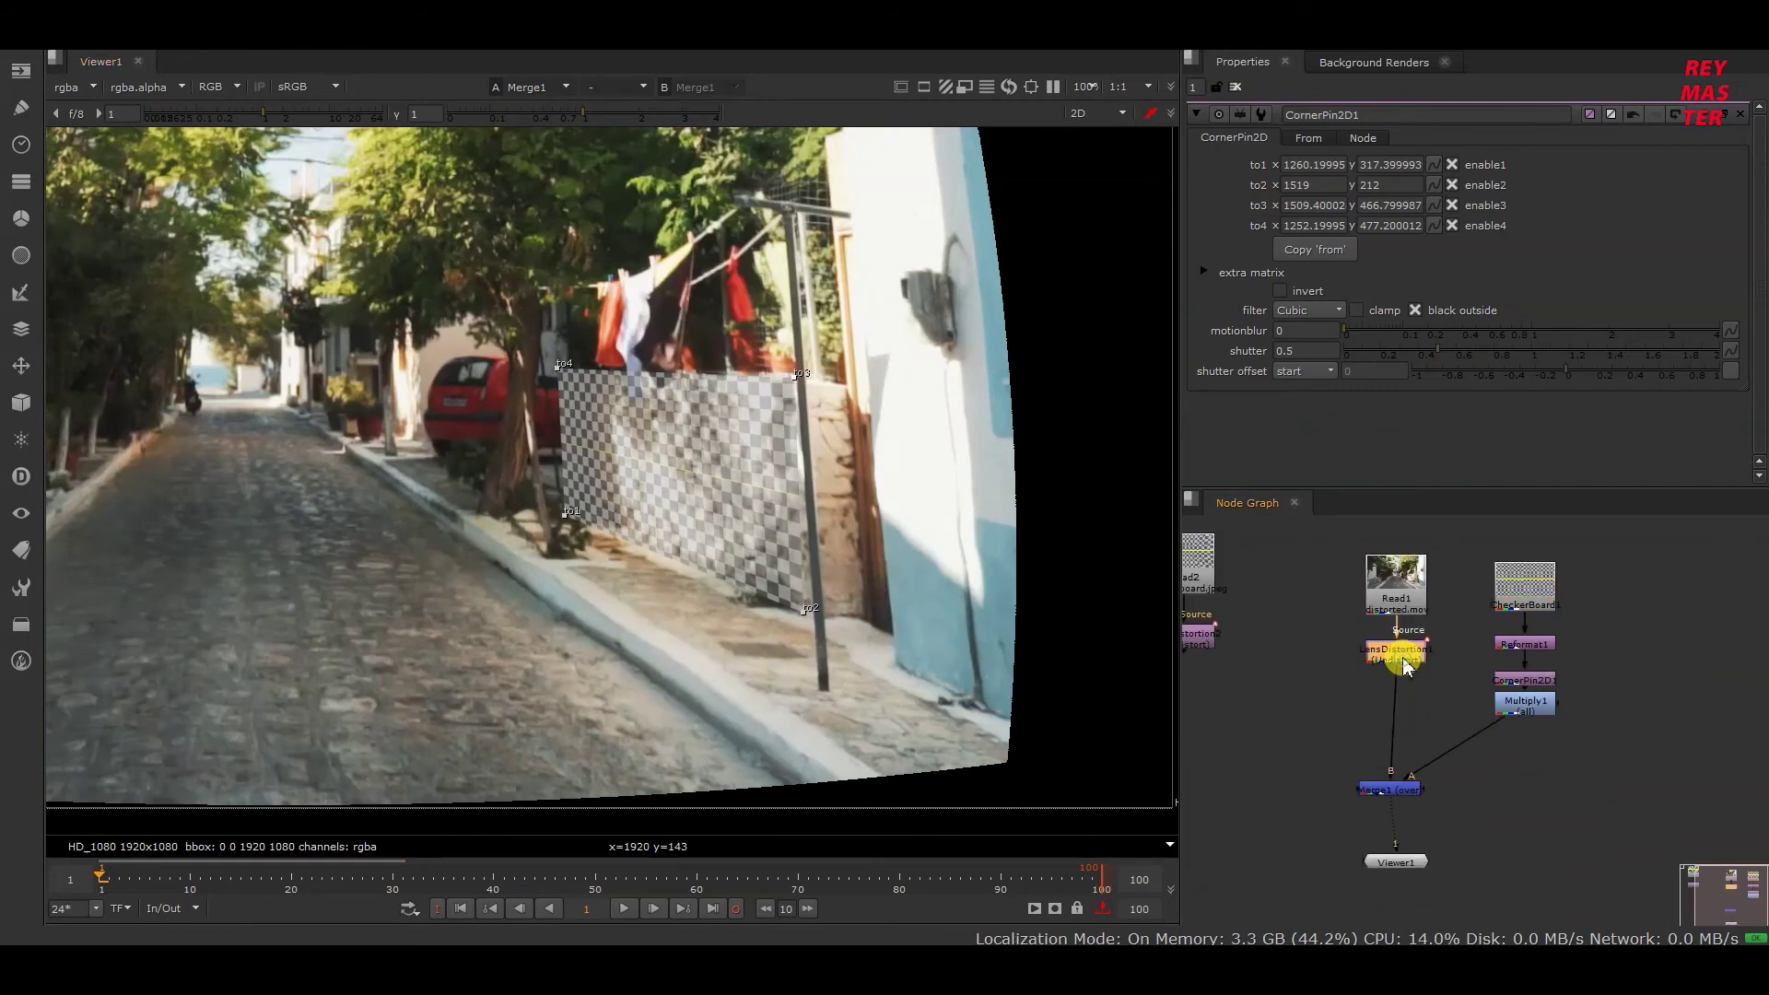
pyautogui.scroll(3, 1455, 705)
pyautogui.click(1544, 710)
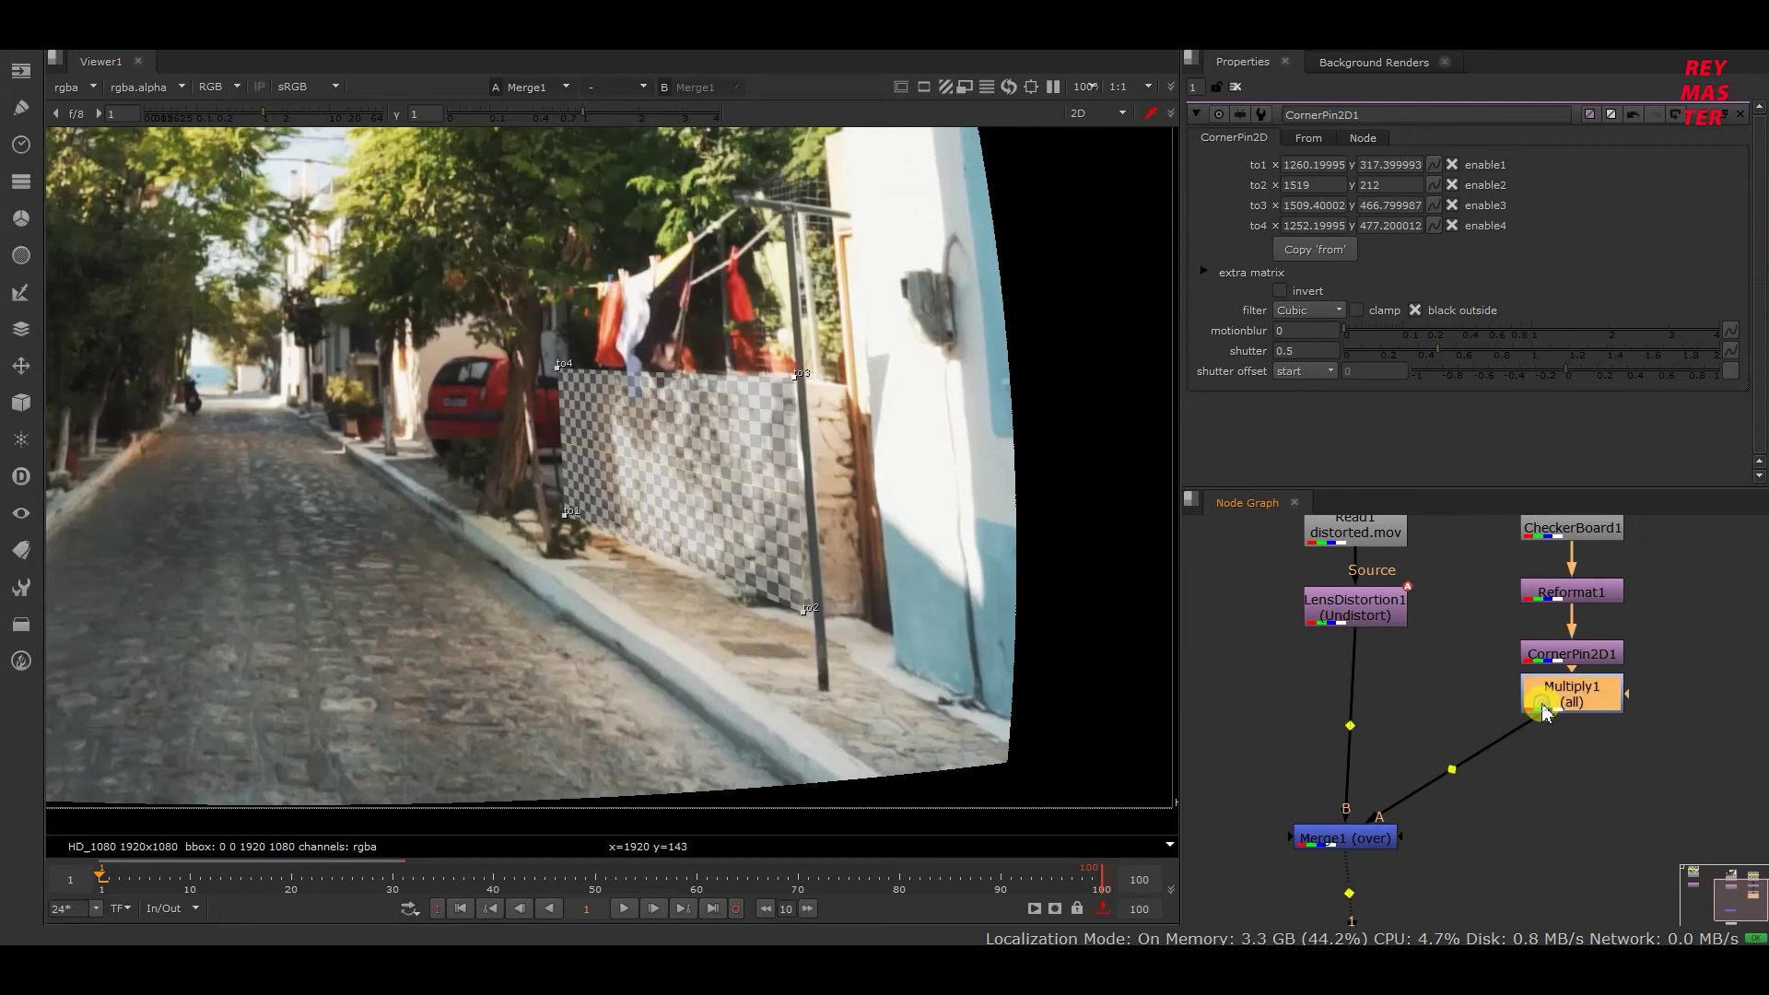
pyautogui.hotkey('ctrl', 'v')
pyautogui.moveTo(1557, 755); pyautogui.dragTo(1557, 879)
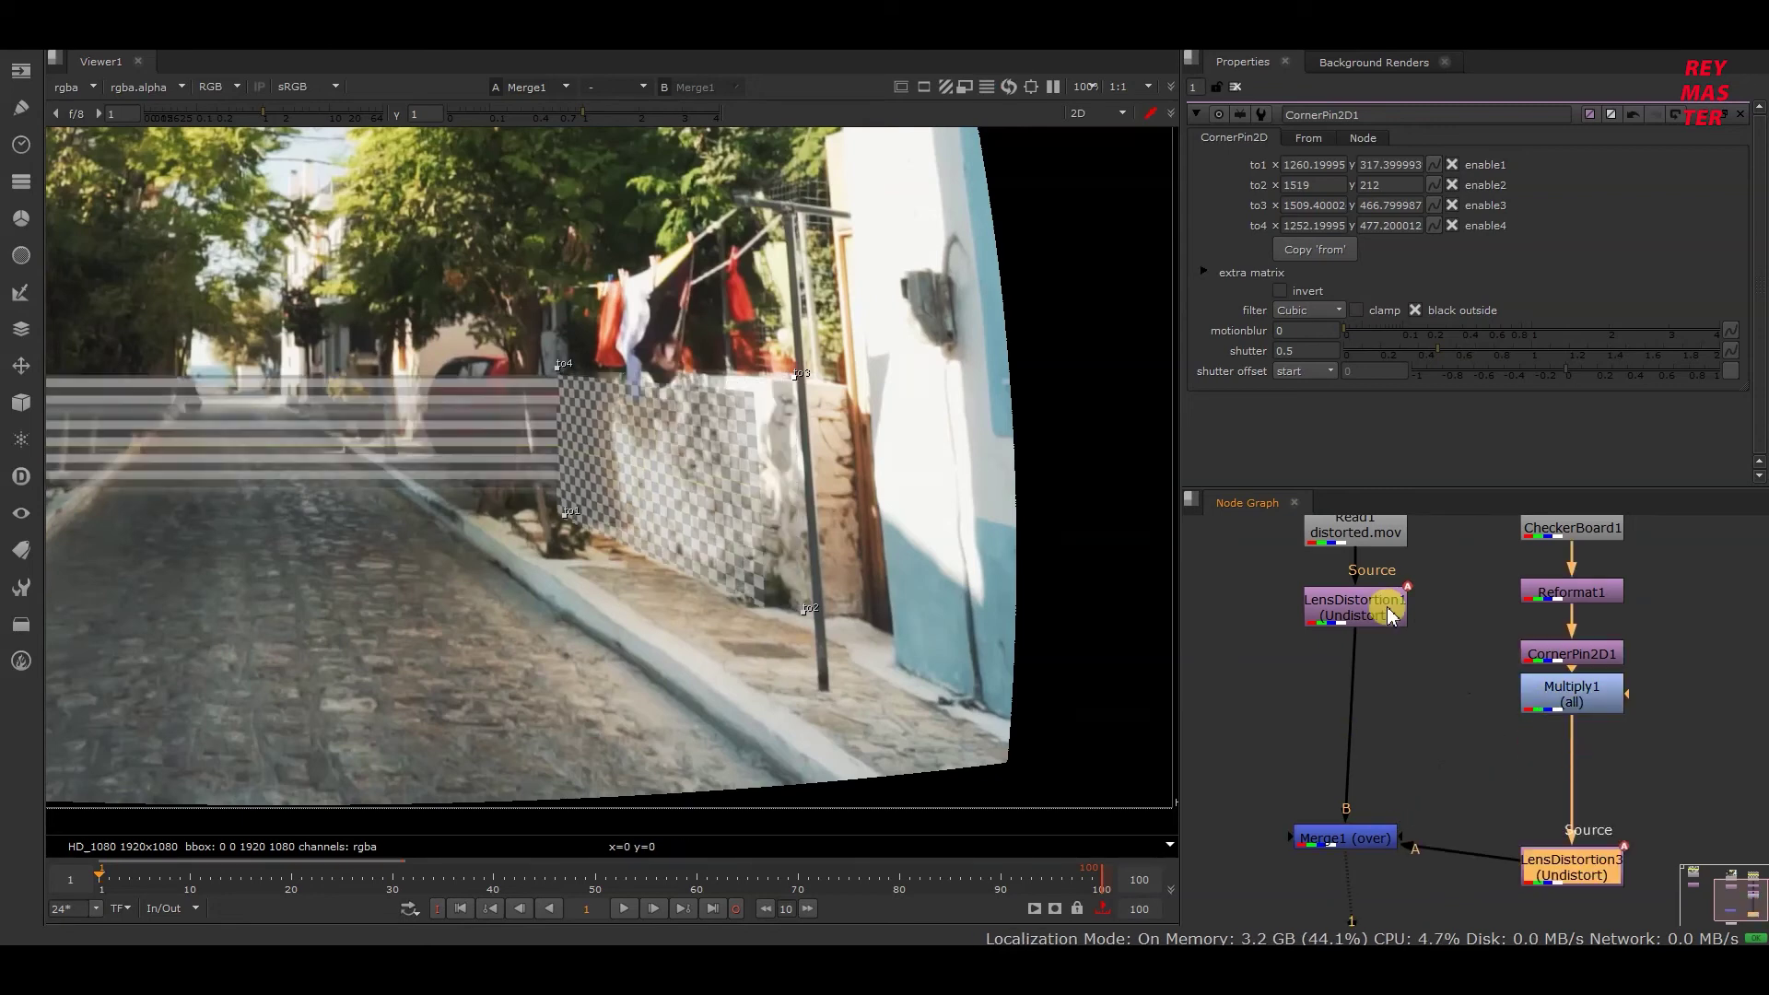
# Step: Disable the LensDistortion1 node on the footage branch and check the whole composite over the original distorted plate
pyautogui.click(1388, 610)
pyautogui.press('d')
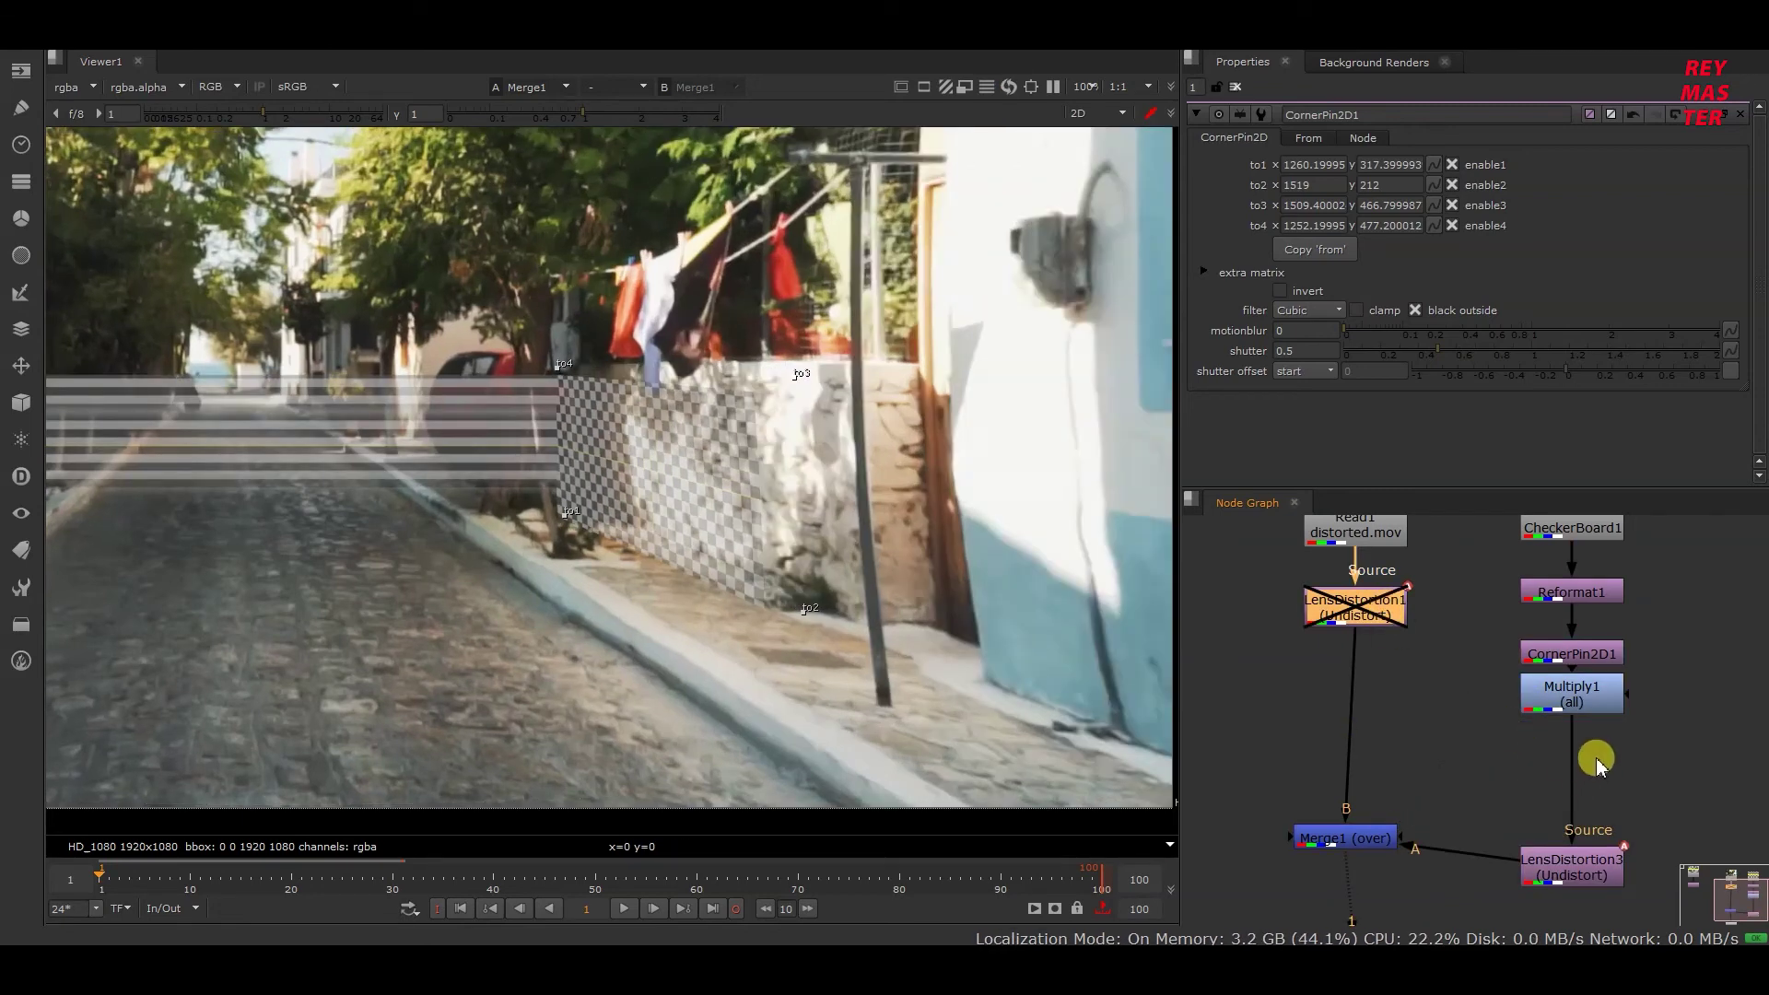
pyautogui.scroll(-2, 491, 470)
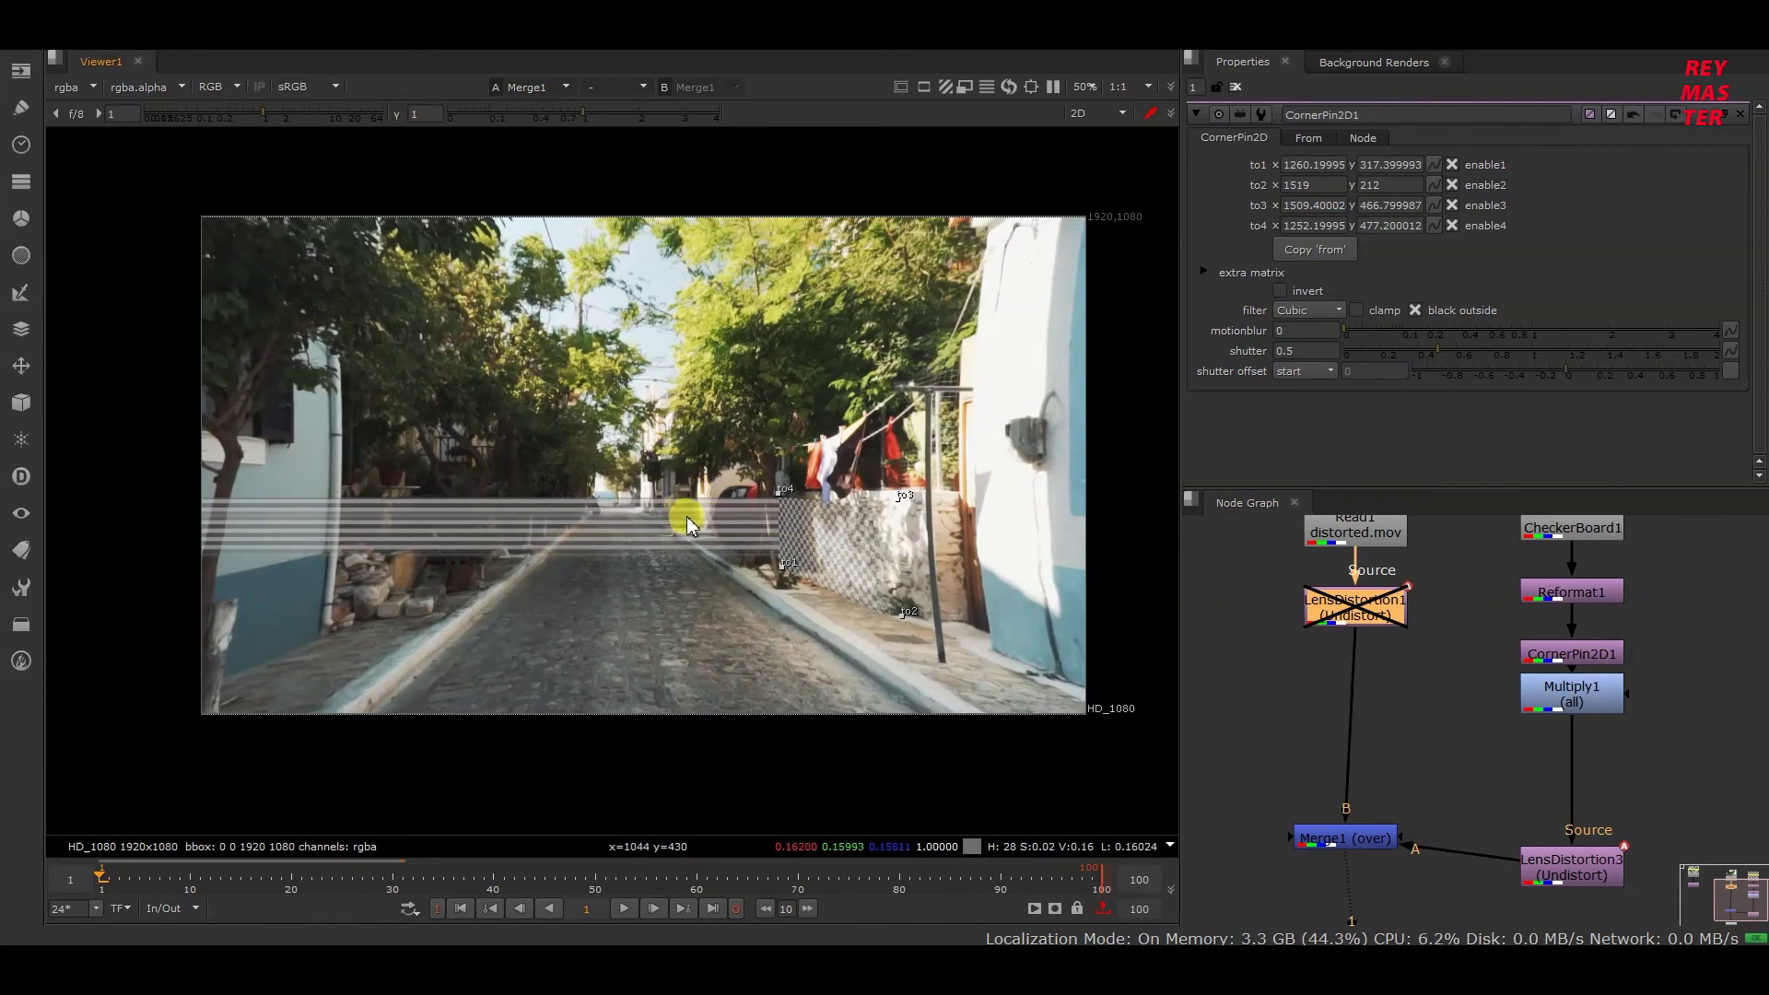
# Step: View the Multiply1 output on its own to examine the checkerboard's edges and bounding box
pyautogui.moveTo(1506, 733); pyautogui.dragTo(1463, 589, button='middle')
pyautogui.moveTo(1302, 725); pyautogui.dragTo(1522, 552)
pyautogui.scroll(4, 743, 566)
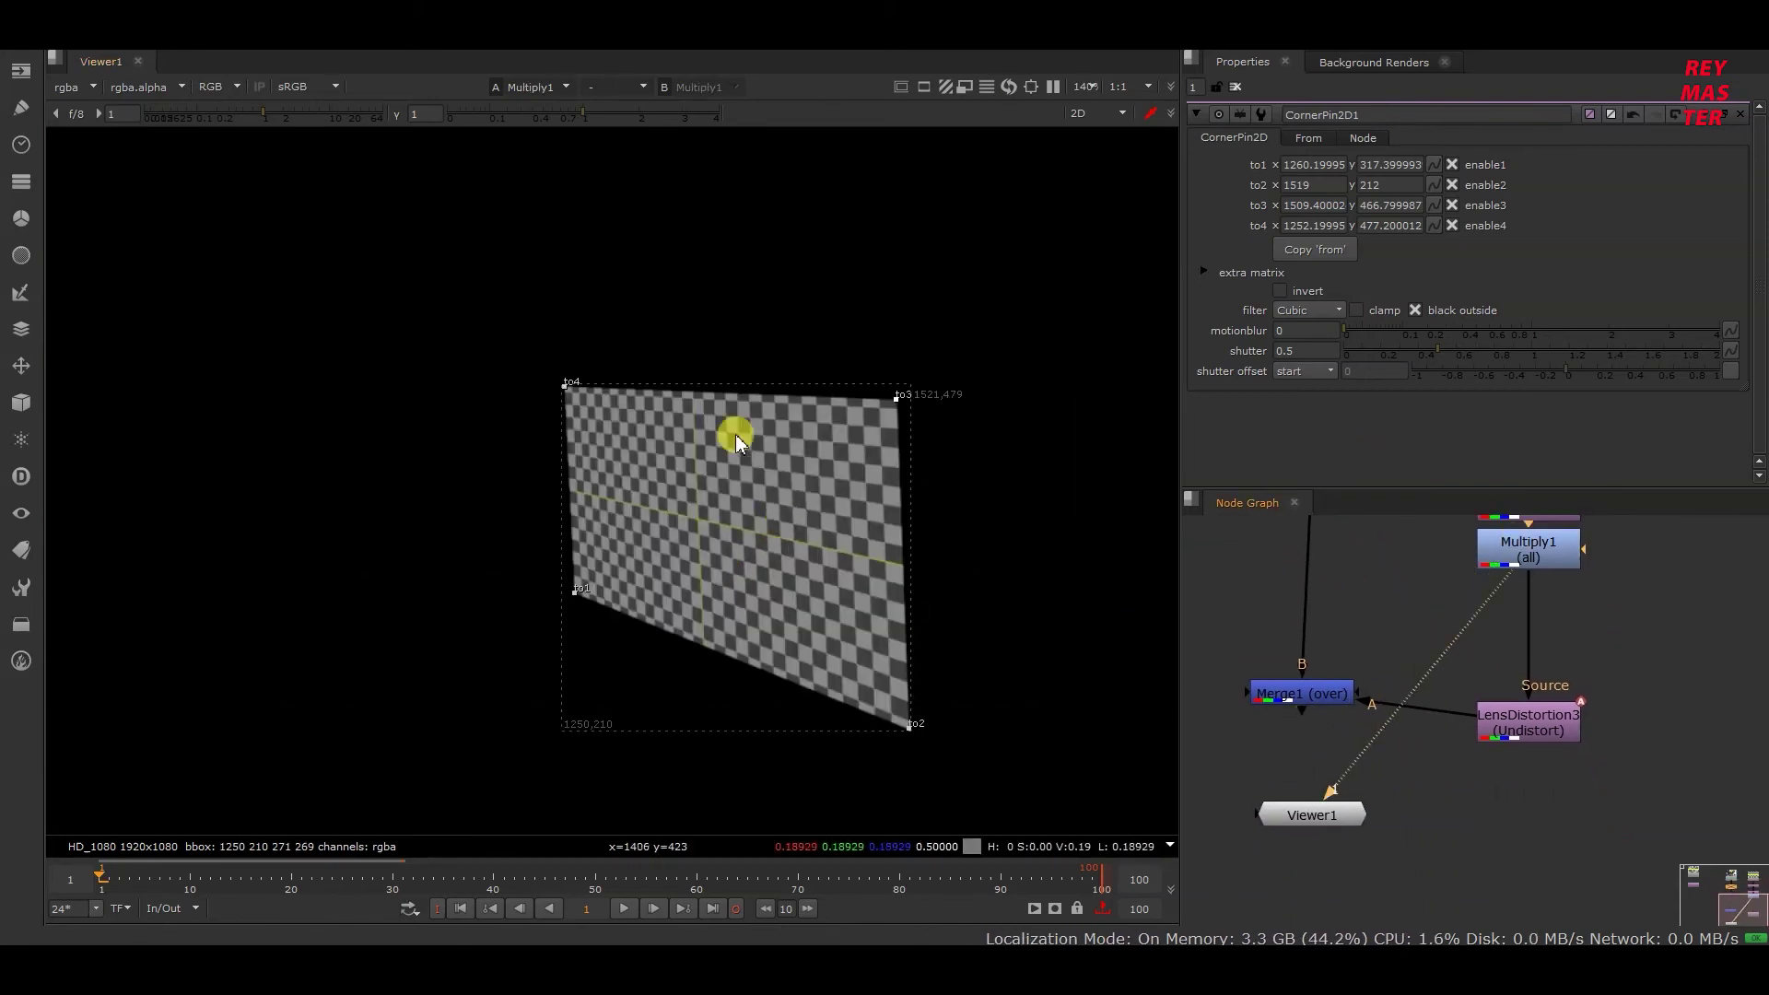
pyautogui.scroll(-2, 414, 489)
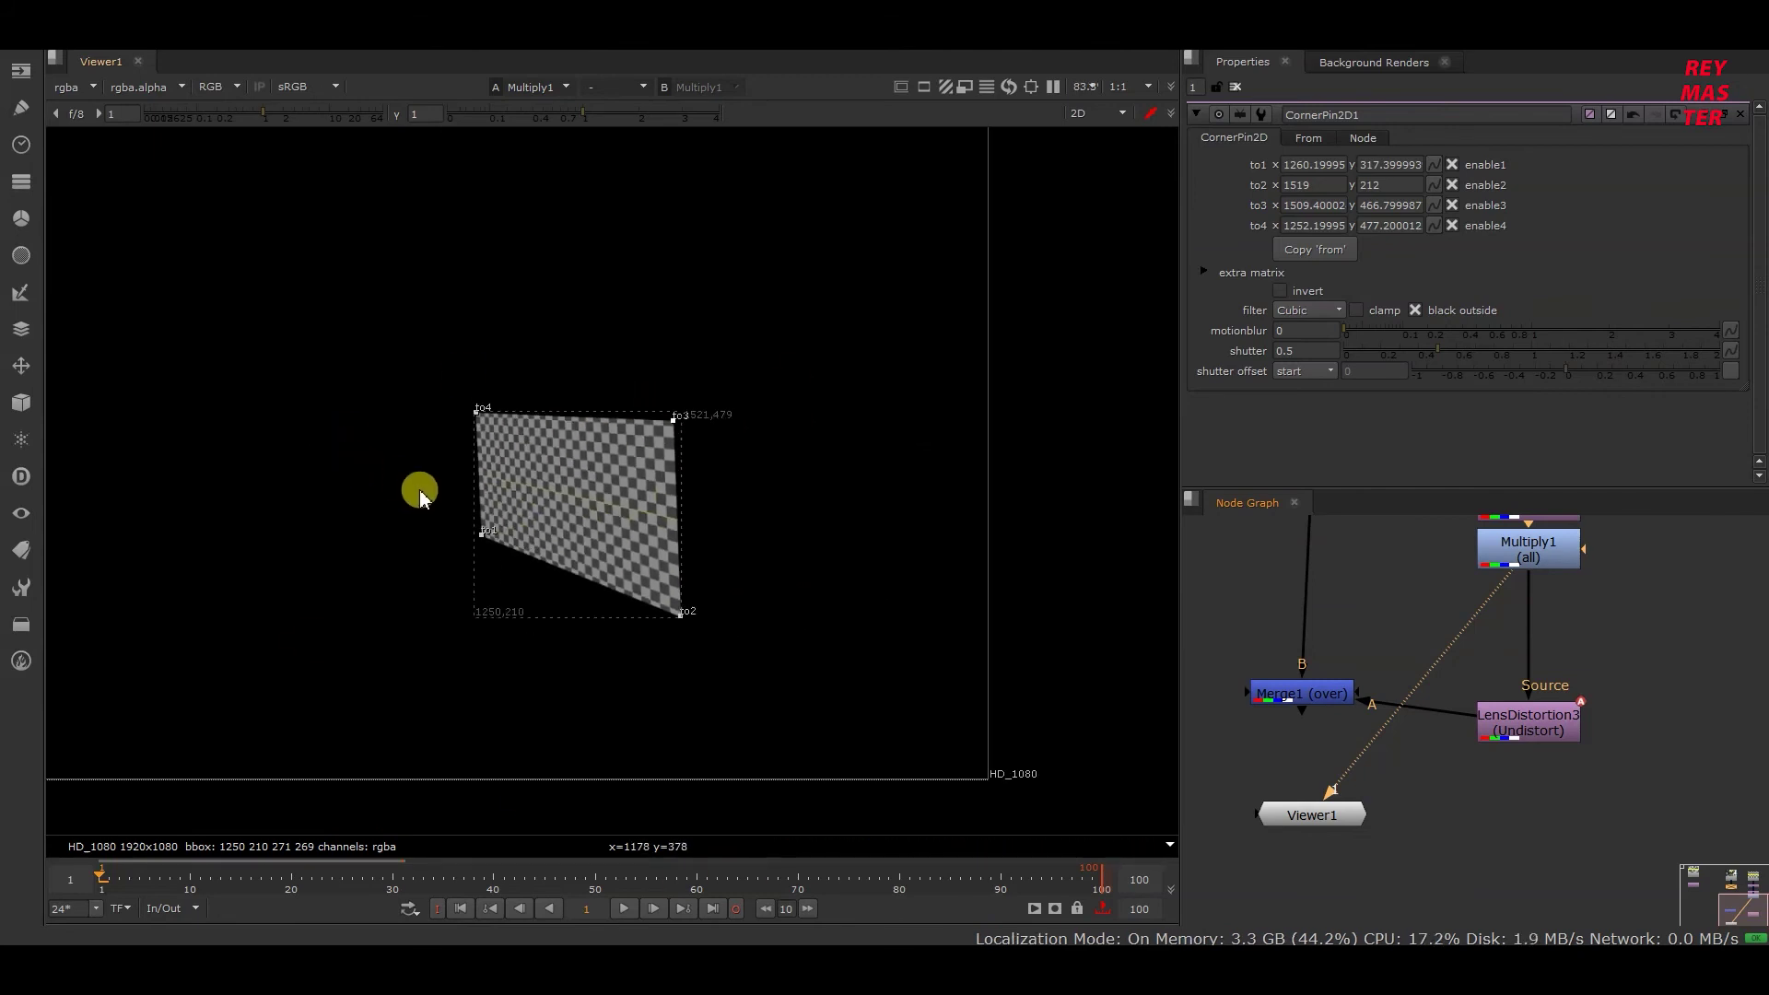
pyautogui.press('f')
# Step: Insert a Crop node between Multiply1 and LensDistortion3, and view the Merge1 output again
pyautogui.moveTo(1542, 564); pyautogui.dragTo(1556, 660, button='middle')
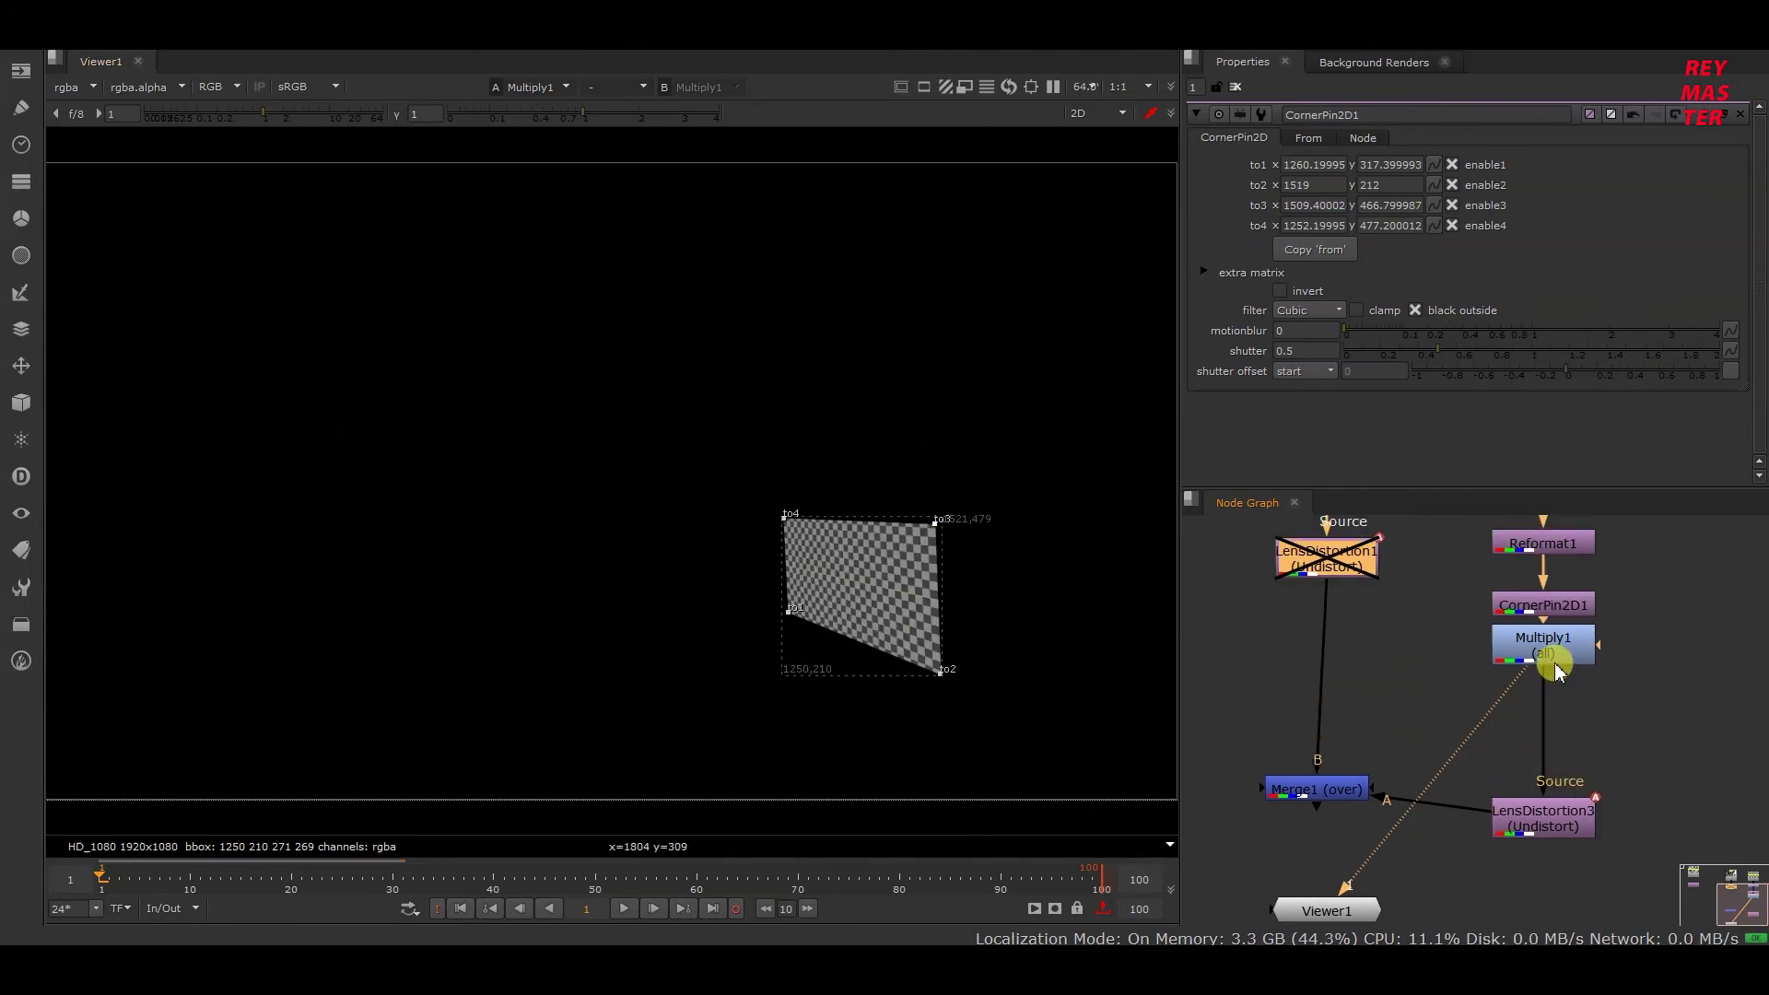
pyautogui.press('Tab')
pyautogui.write('crop')
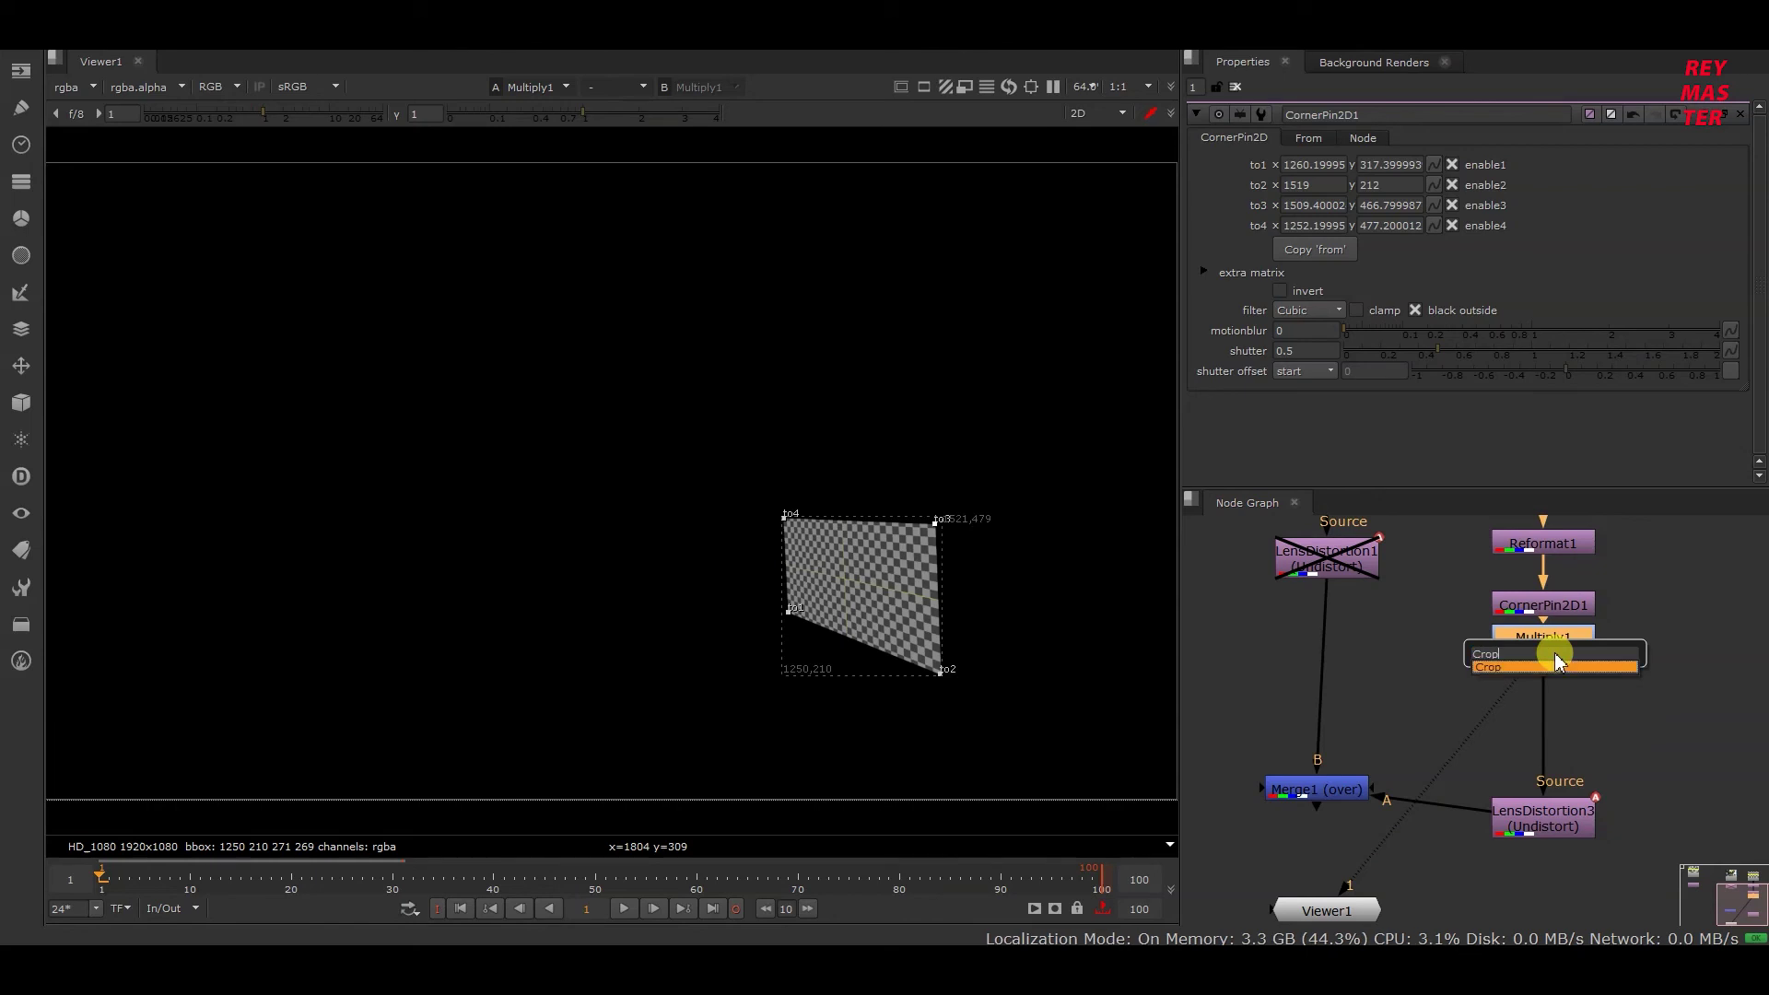
pyautogui.press('Return')
pyautogui.moveTo(1367, 889); pyautogui.dragTo(1351, 926)
pyautogui.moveTo(1475, 708); pyautogui.dragTo(1460, 834, button='middle')
# Step: Set the output mode of the LensDistortion3 node to Redistort
pyautogui.click(1531, 794)
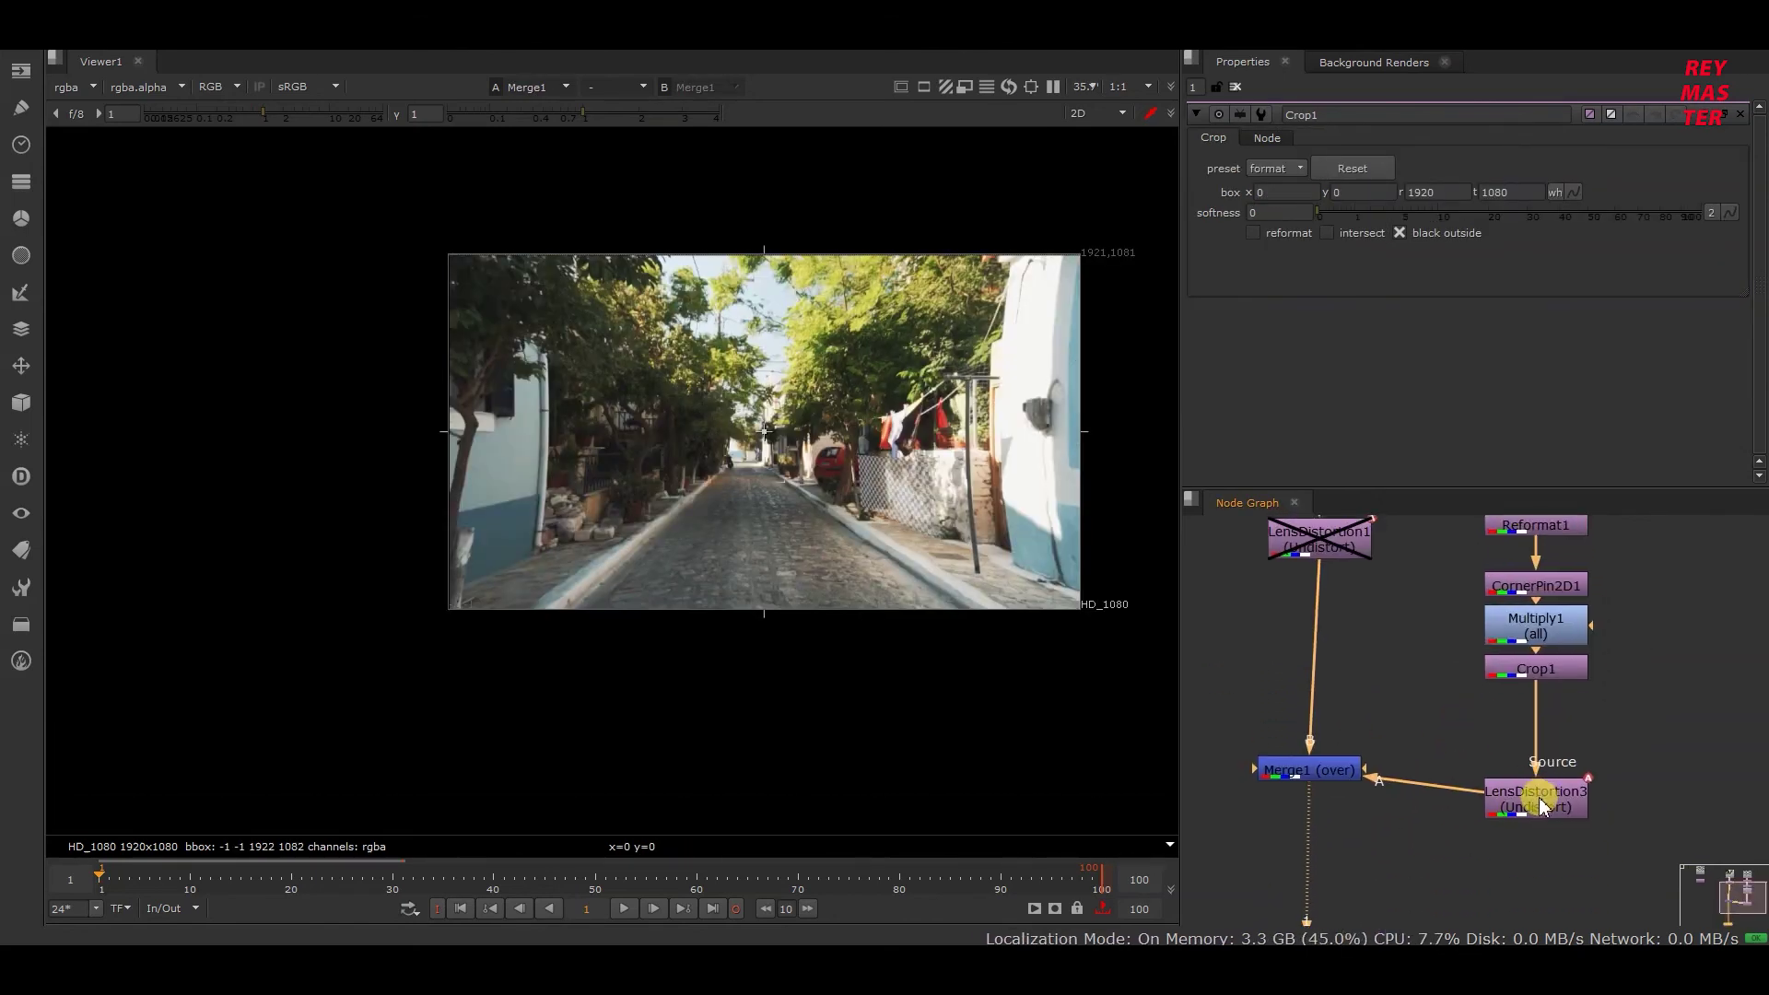
pyautogui.doubleClick(1532, 794)
pyautogui.scroll(-5, 1369, 360)
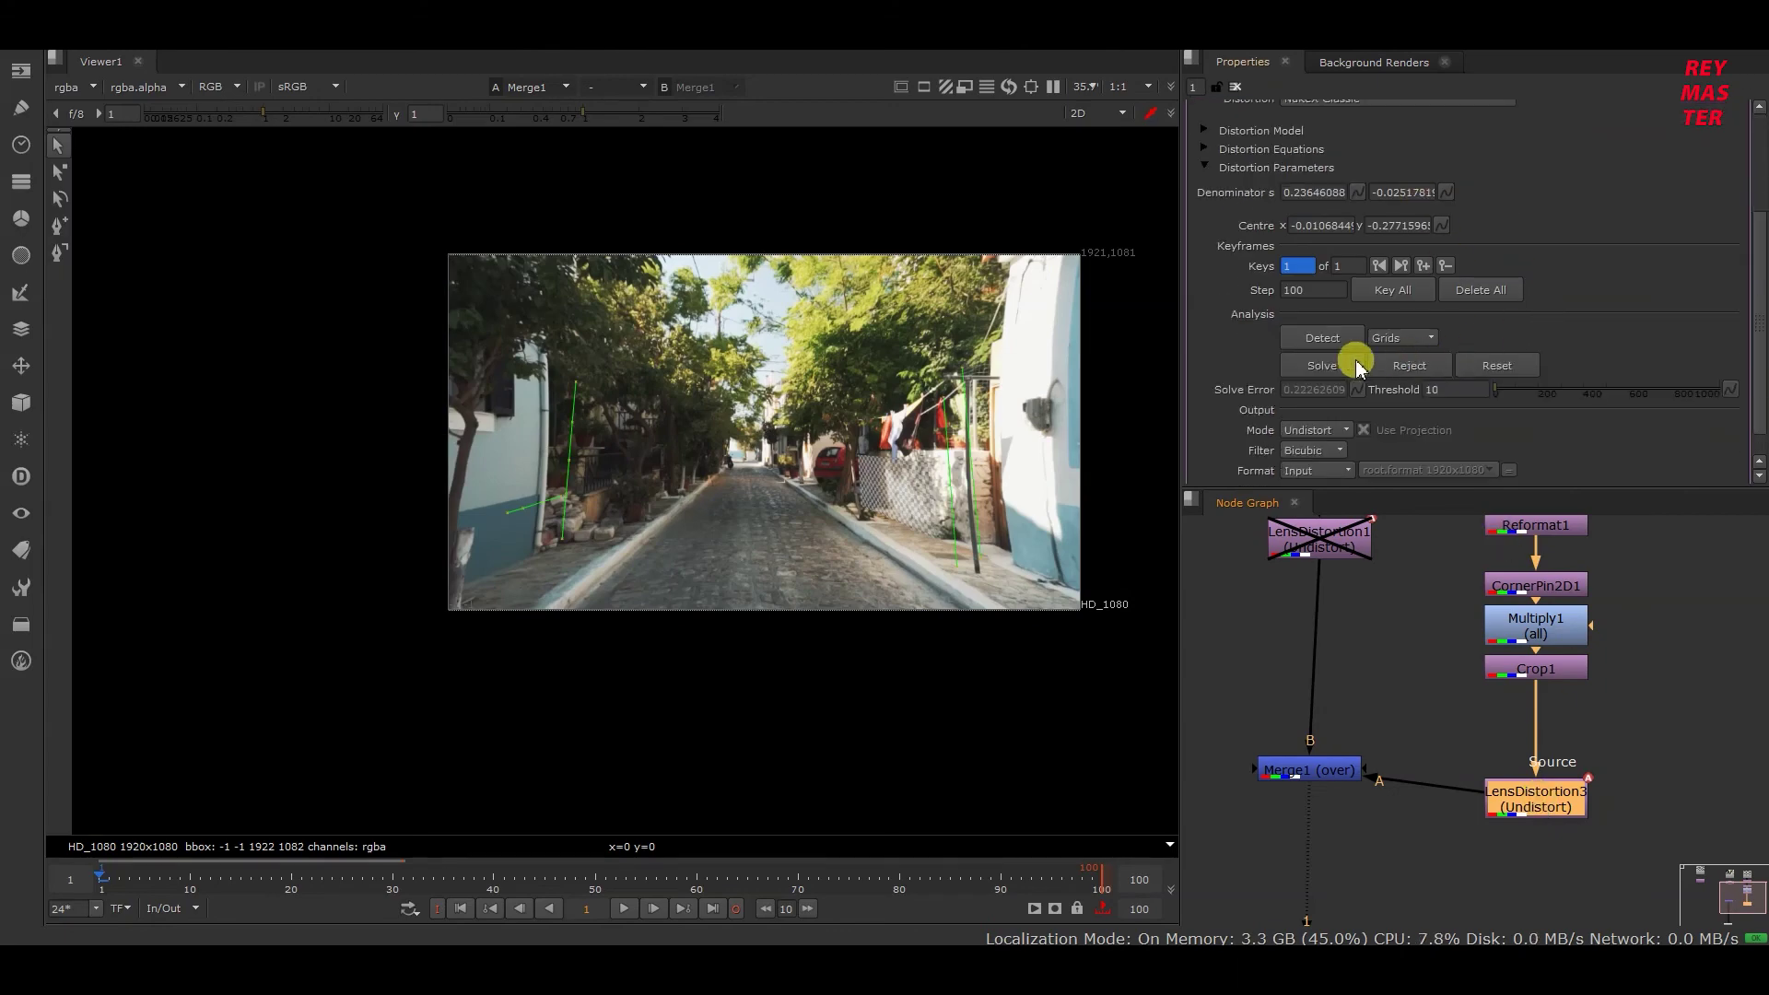
pyautogui.scroll(-1, 1394, 383)
pyautogui.click(1335, 403)
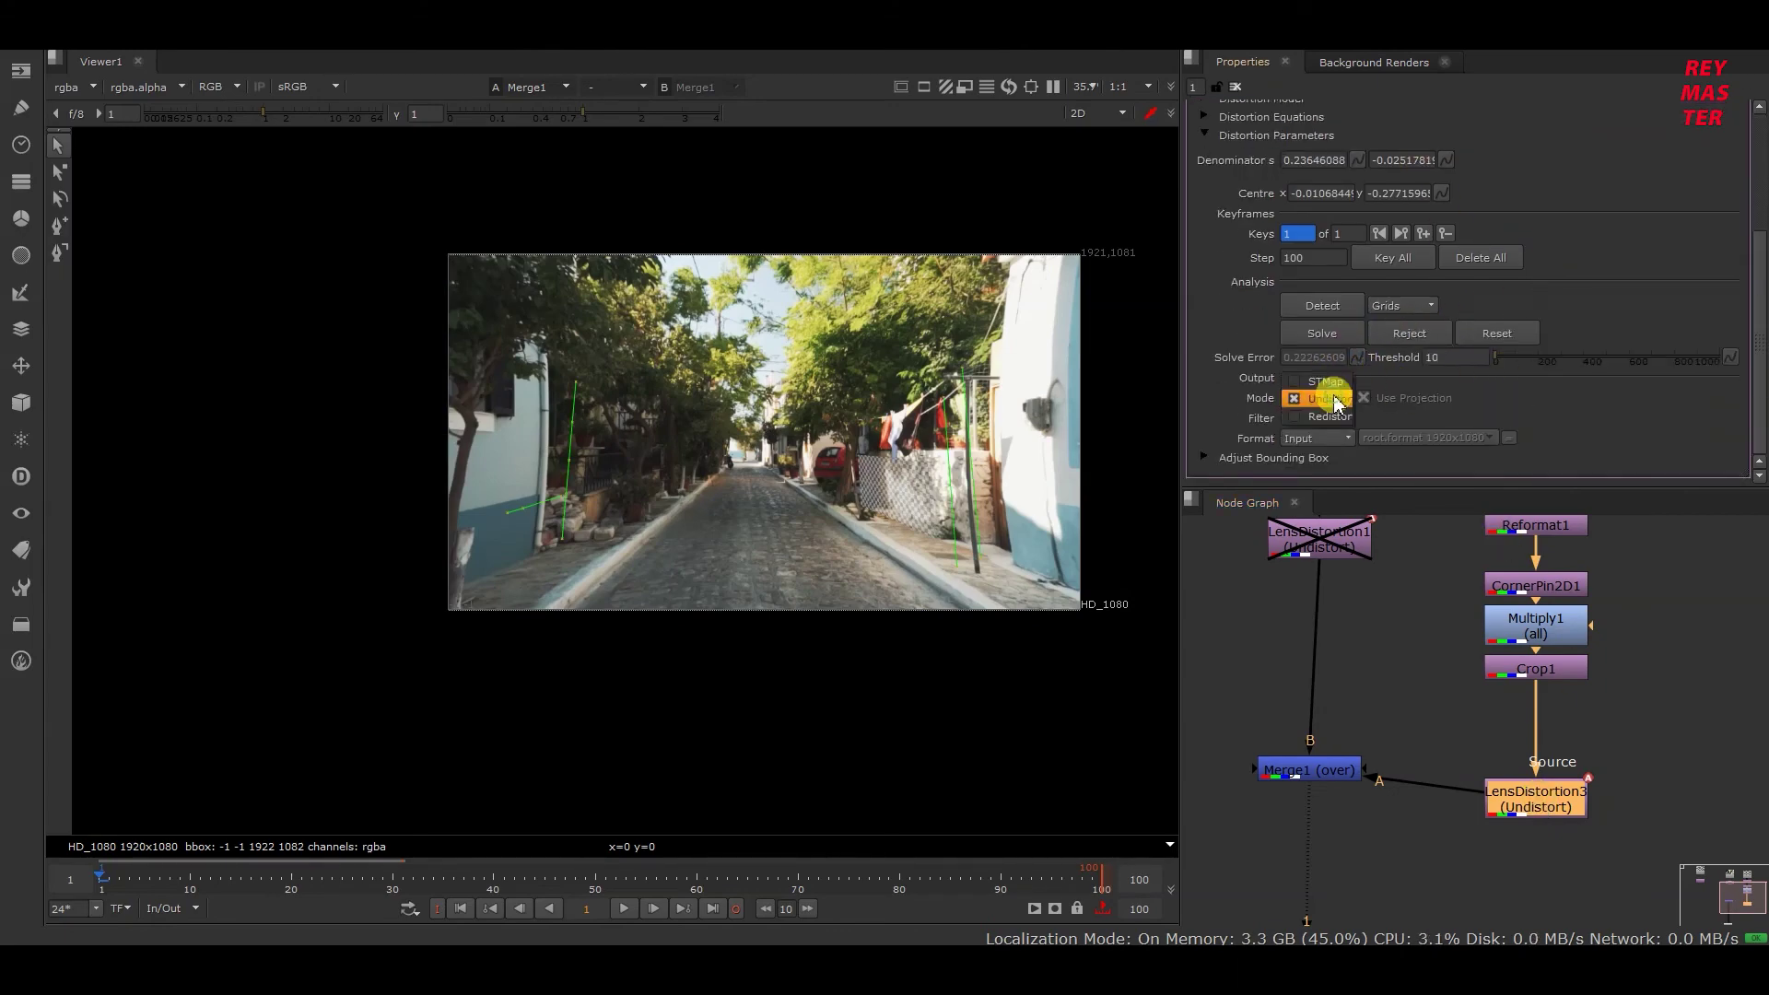
pyautogui.click(1326, 418)
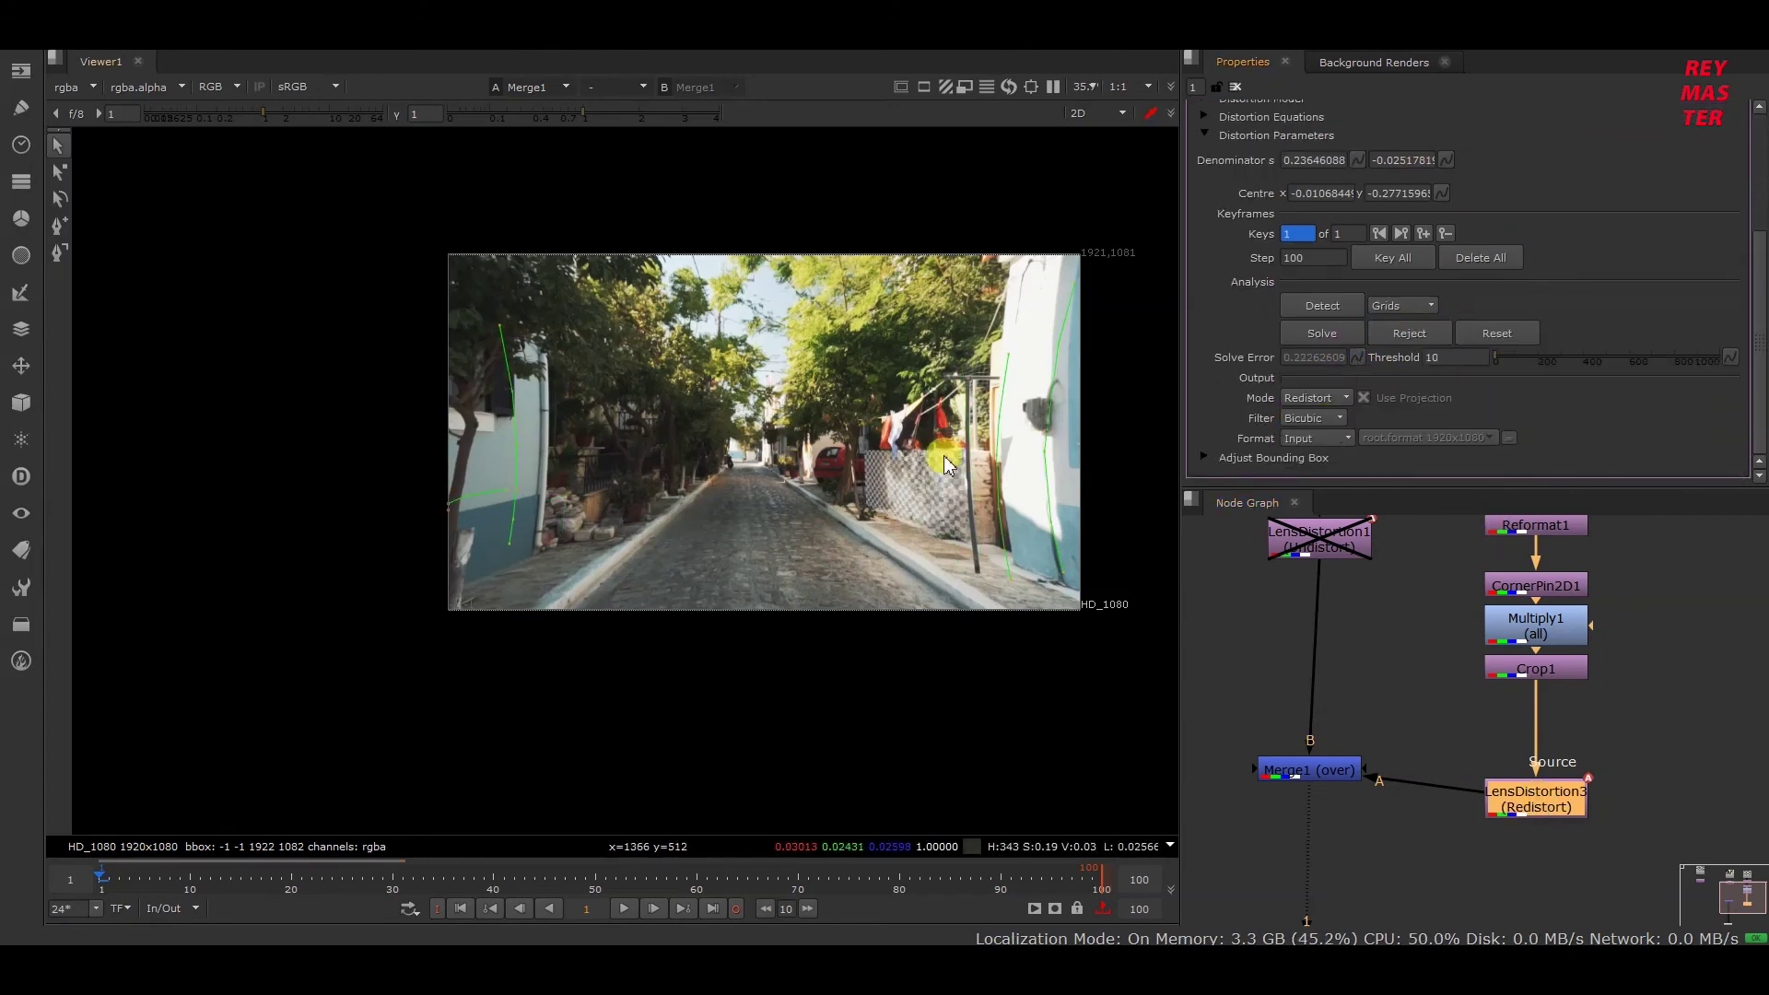
# Step: Examine how the redistorted checkerboard lines up with the stone wall and pole, close up and in the full frame
pyautogui.scroll(5, 1055, 484)
pyautogui.scroll(3, 835, 502)
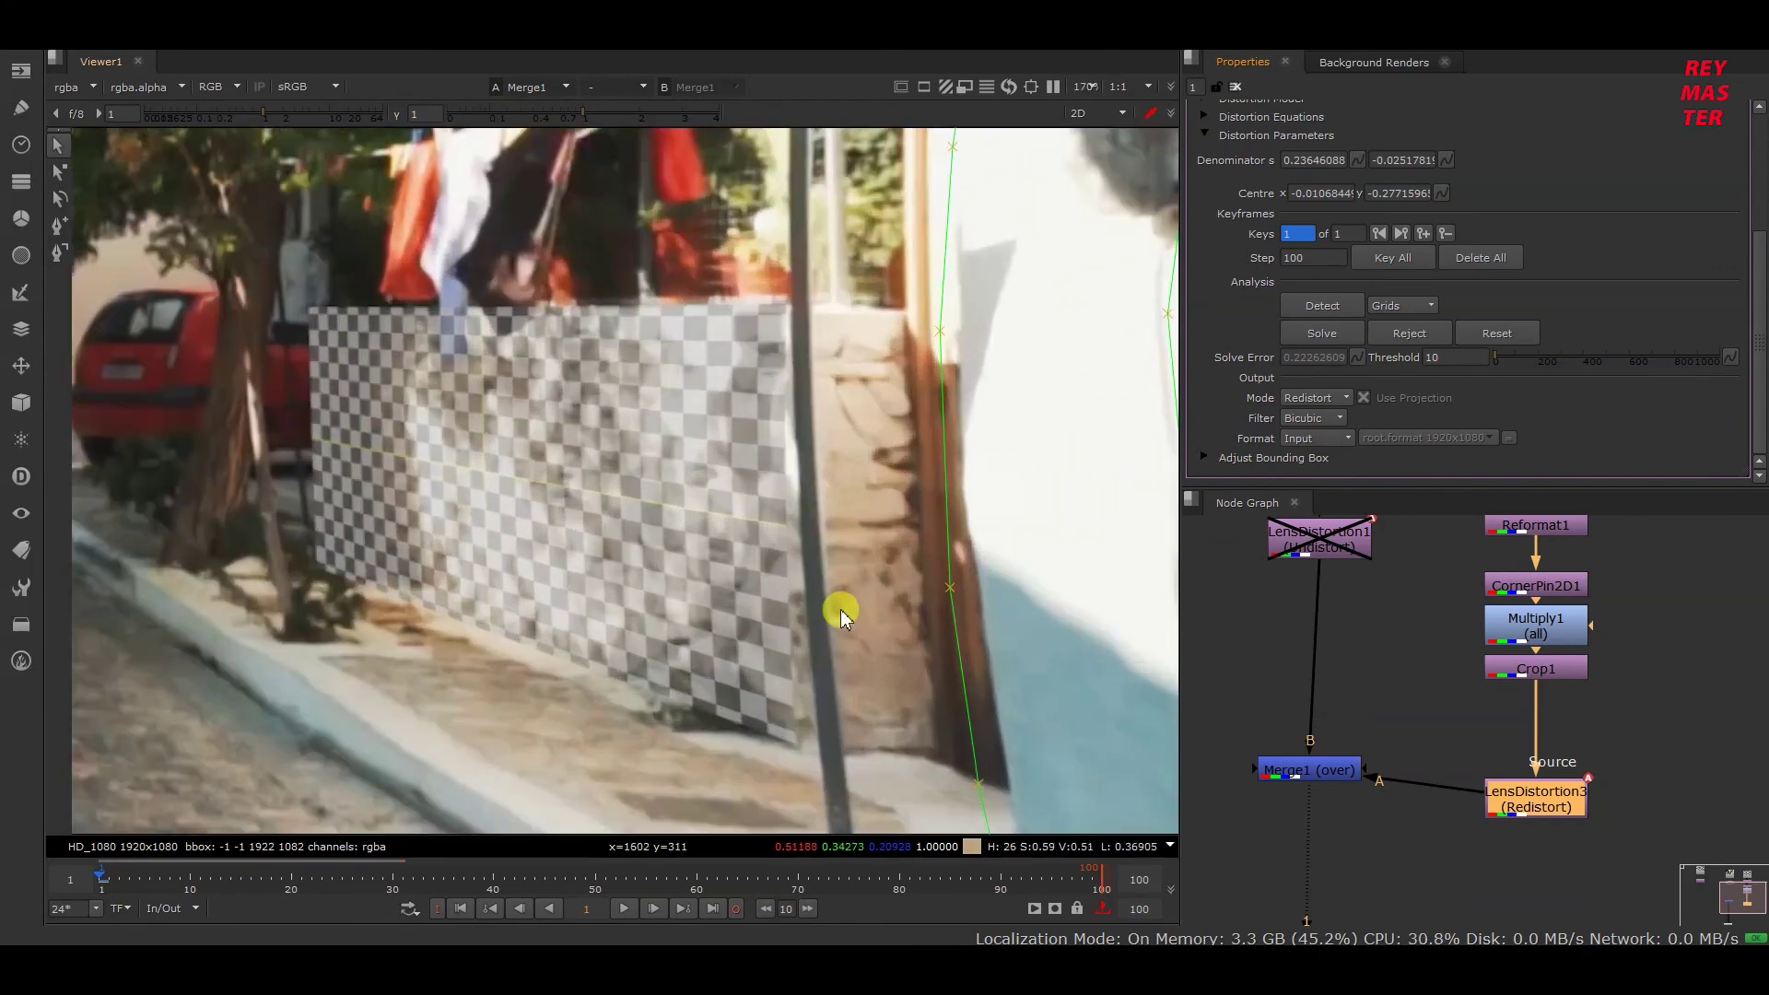
pyautogui.scroll(2, 829, 704)
pyautogui.scroll(-3, 779, 684)
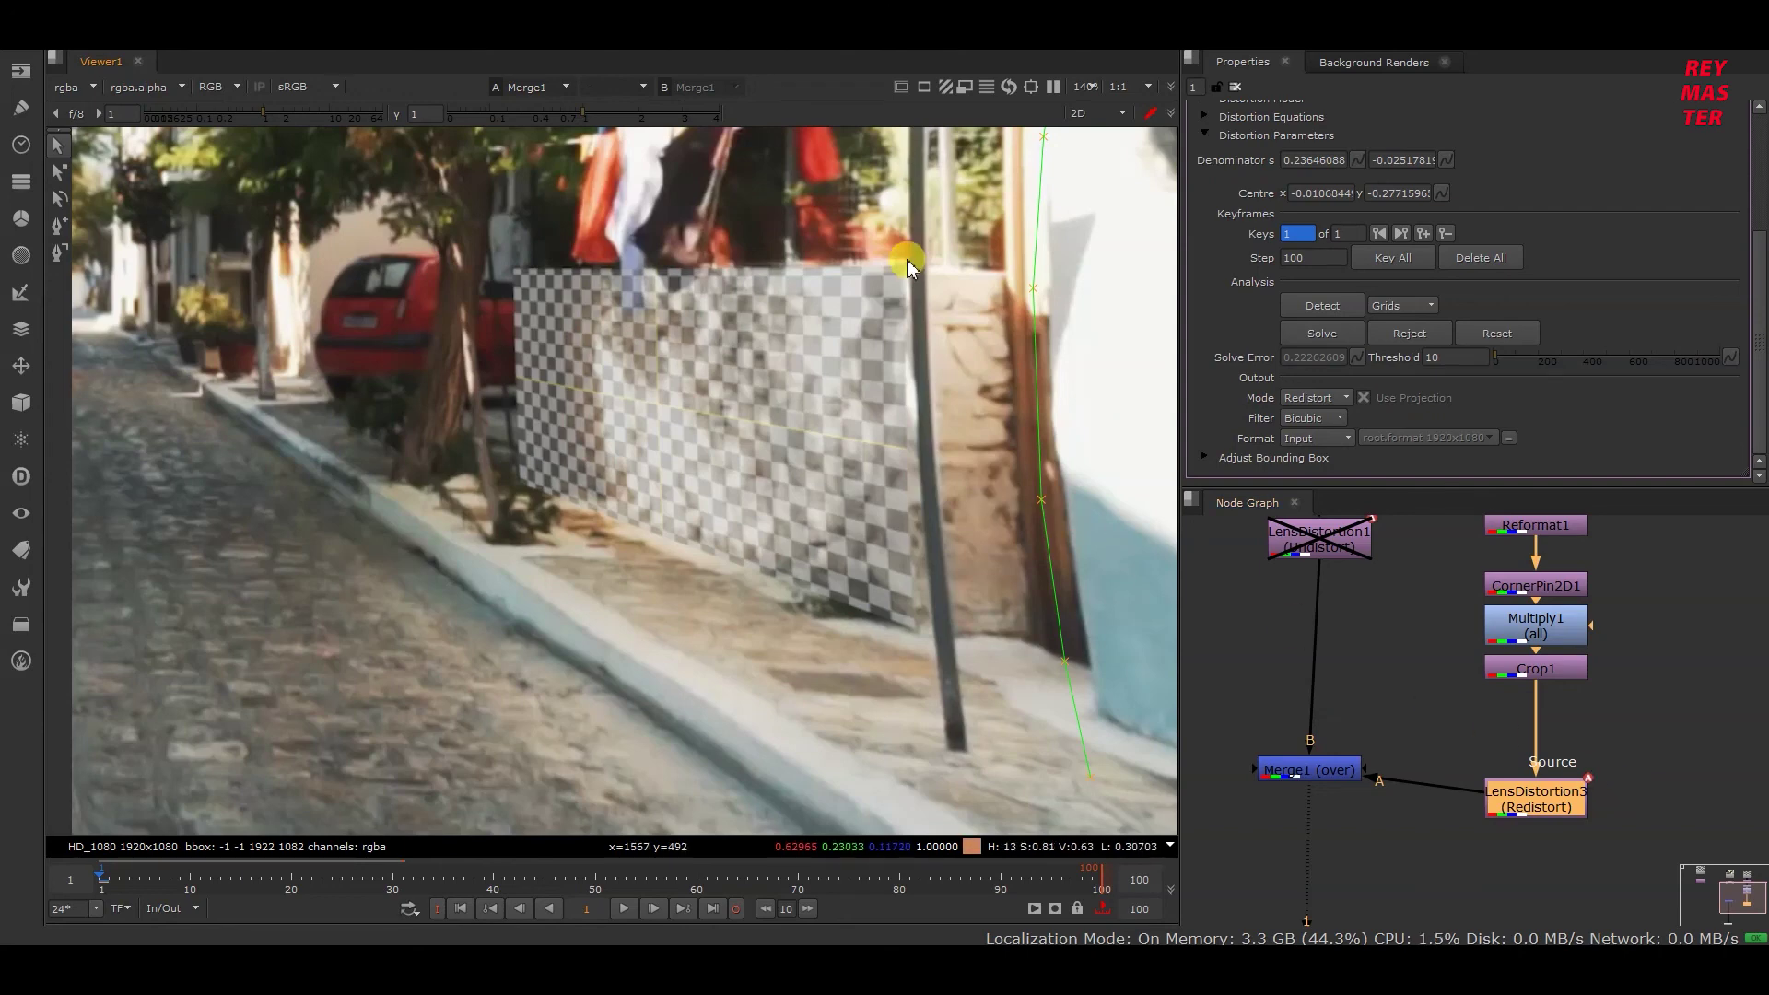
pyautogui.press('f')
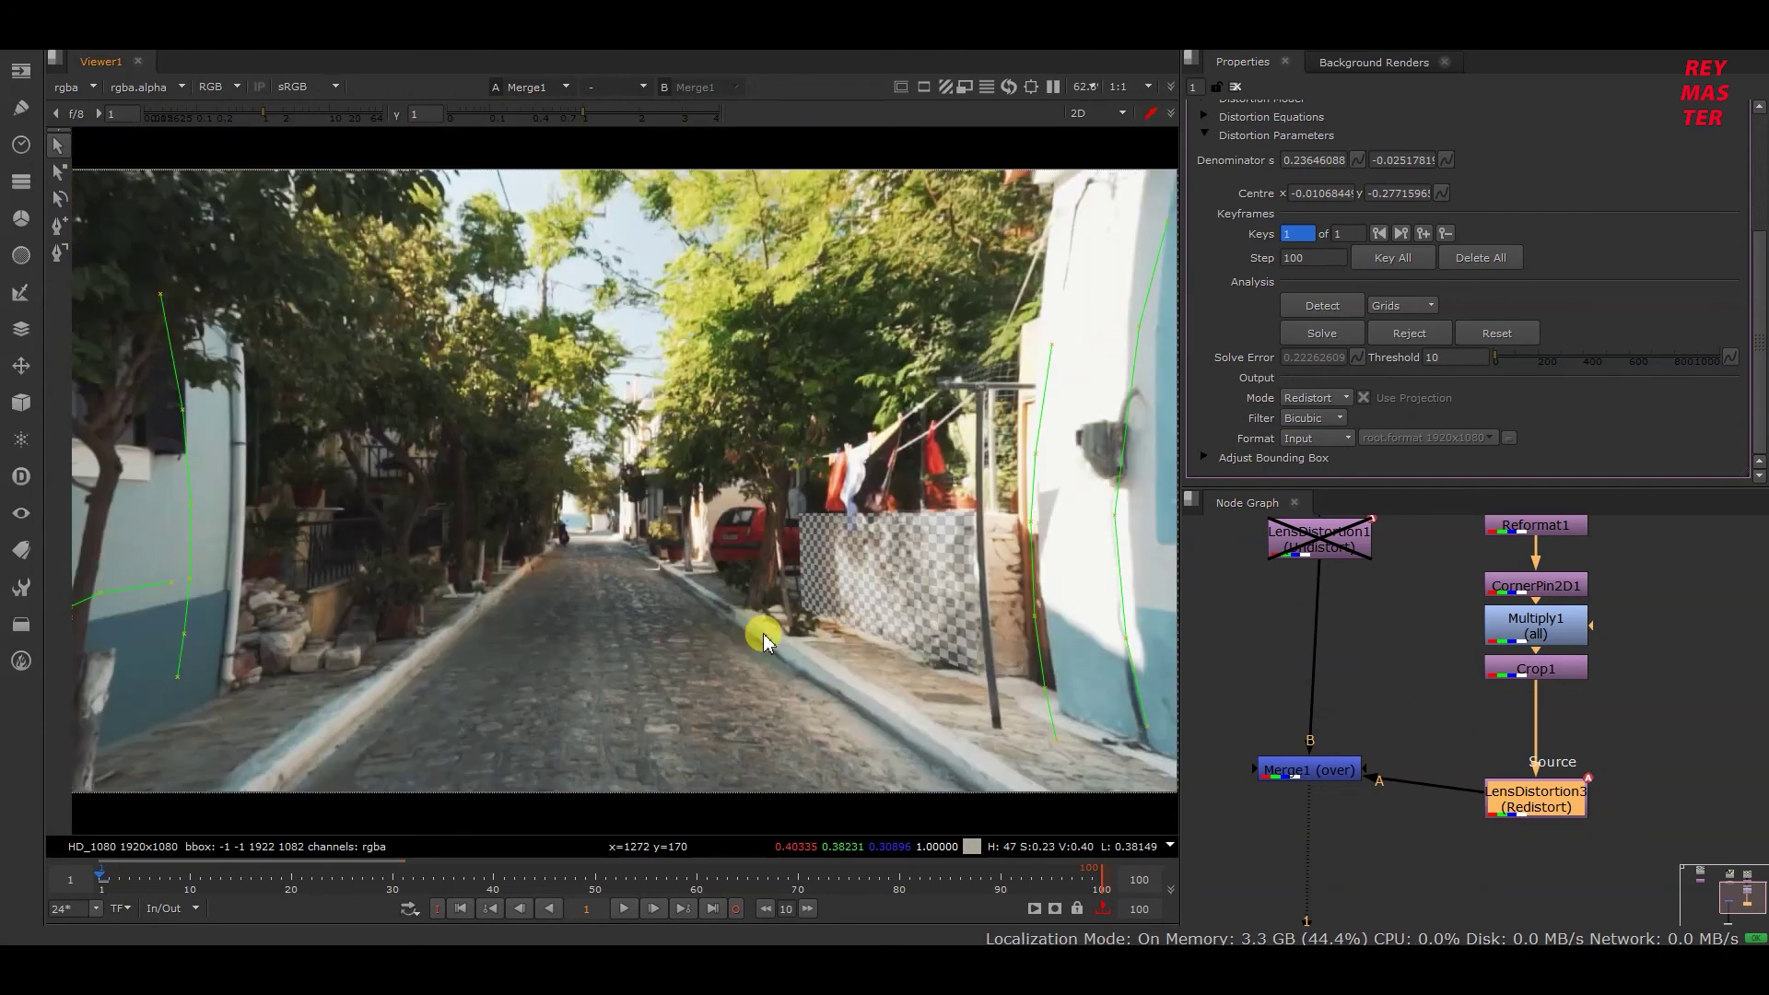